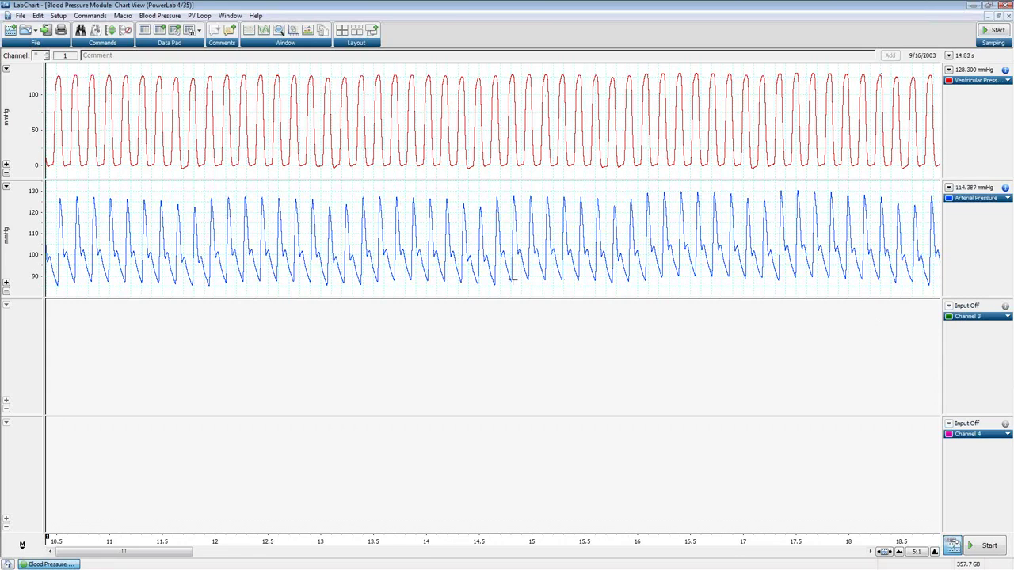
- Select stretches of the ventricular, then arterial pressure traces, then clear the selection
{"action": "left_click_drag", "start_coordinate": [330, 65], "coordinate": [670, 177]}
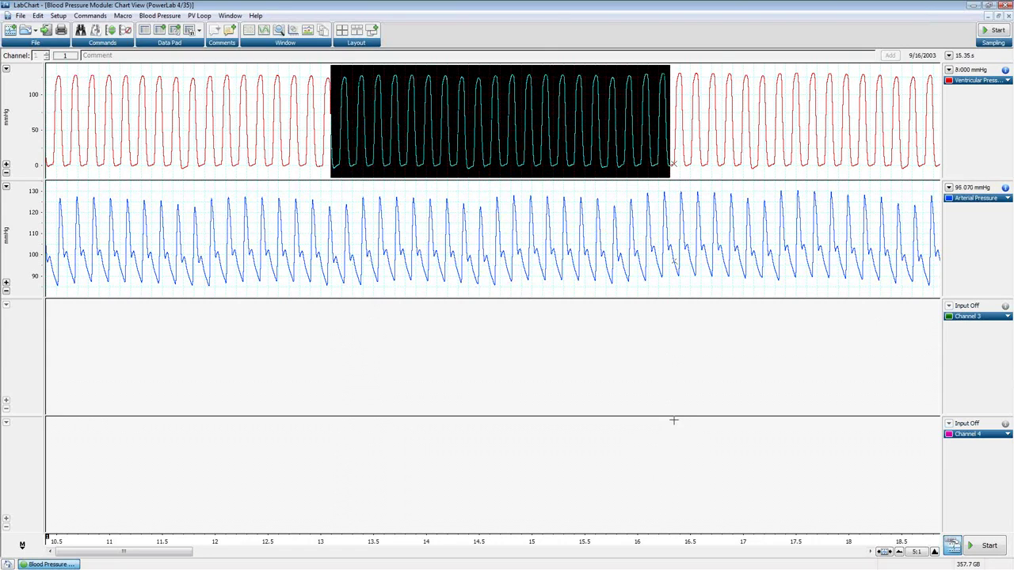
{"action": "left_click_drag", "start_coordinate": [290, 187], "coordinate": [712, 290]}
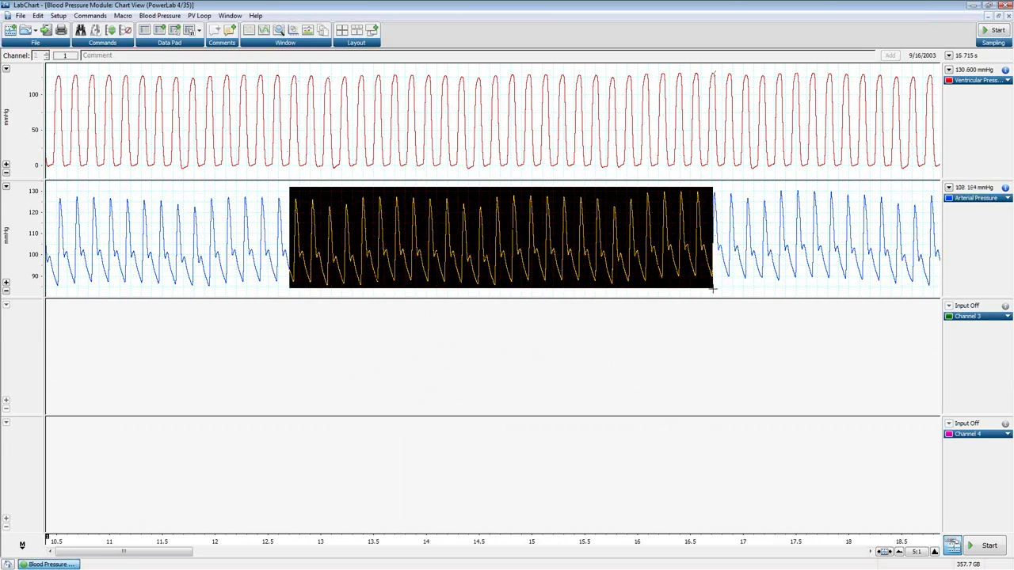
{"action": "left_click", "coordinate": [637, 252]}
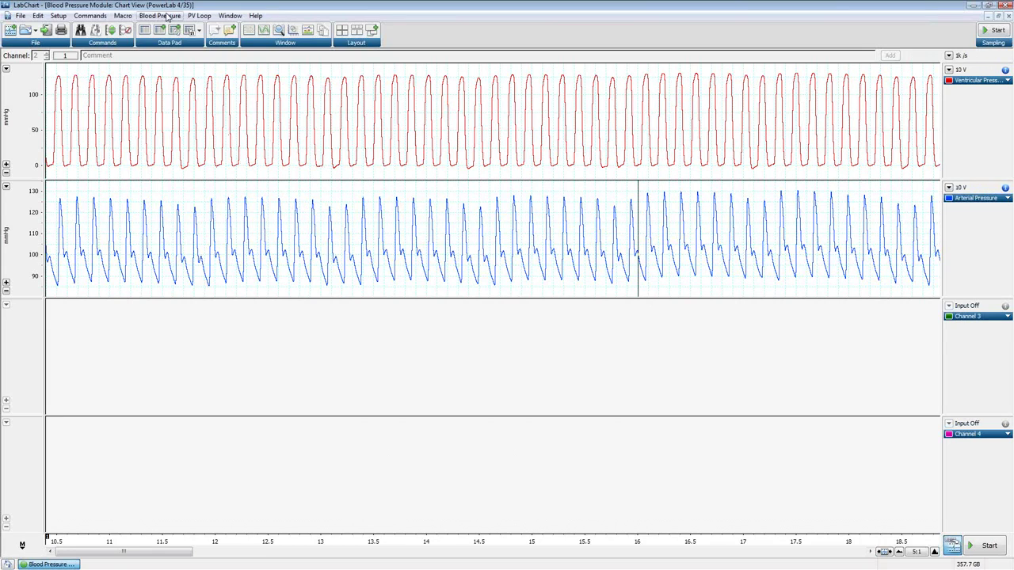
- Show the Blood Pressure toolbar from the toolbar right-click list
{"action": "left_click", "coordinate": [168, 16]}
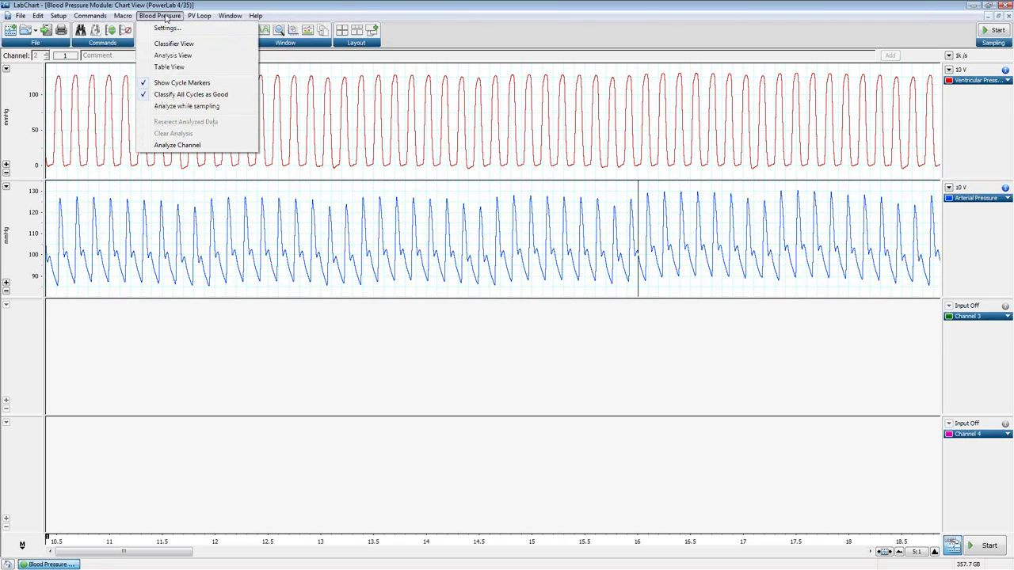
{"action": "right_click", "coordinate": [430, 29]}
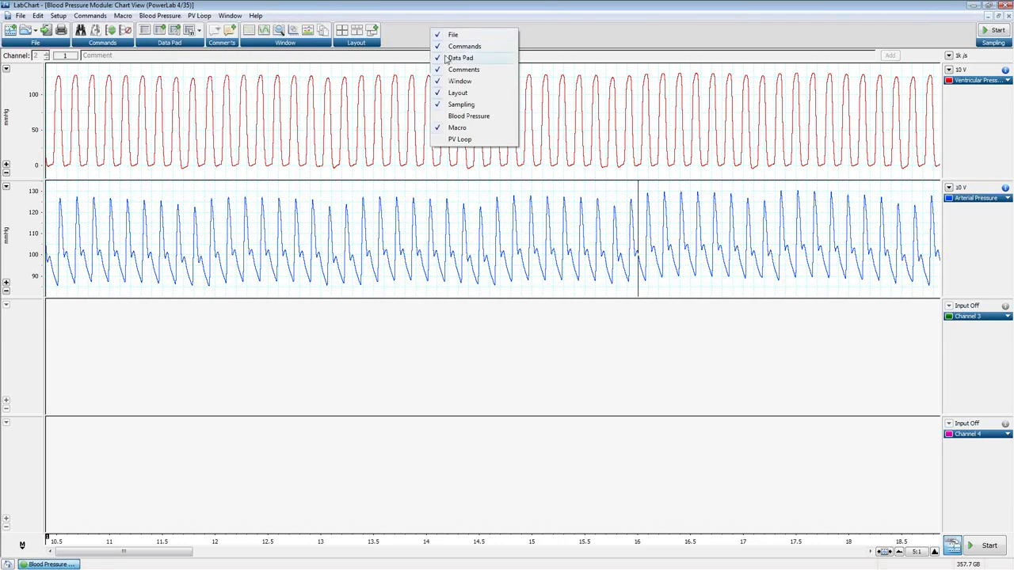
{"action": "left_click", "coordinate": [561, 5]}
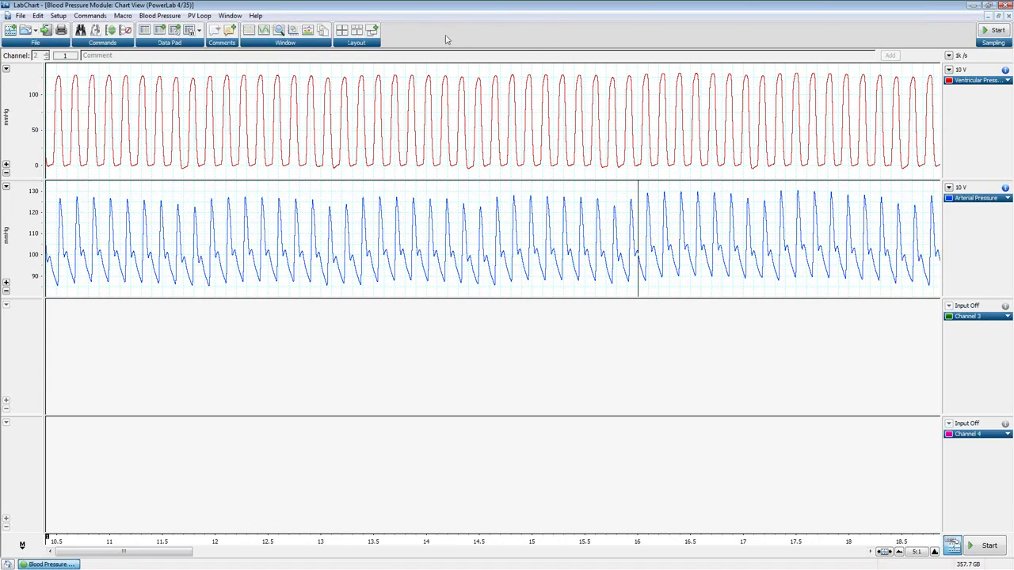
{"action": "right_click", "coordinate": [530, 41]}
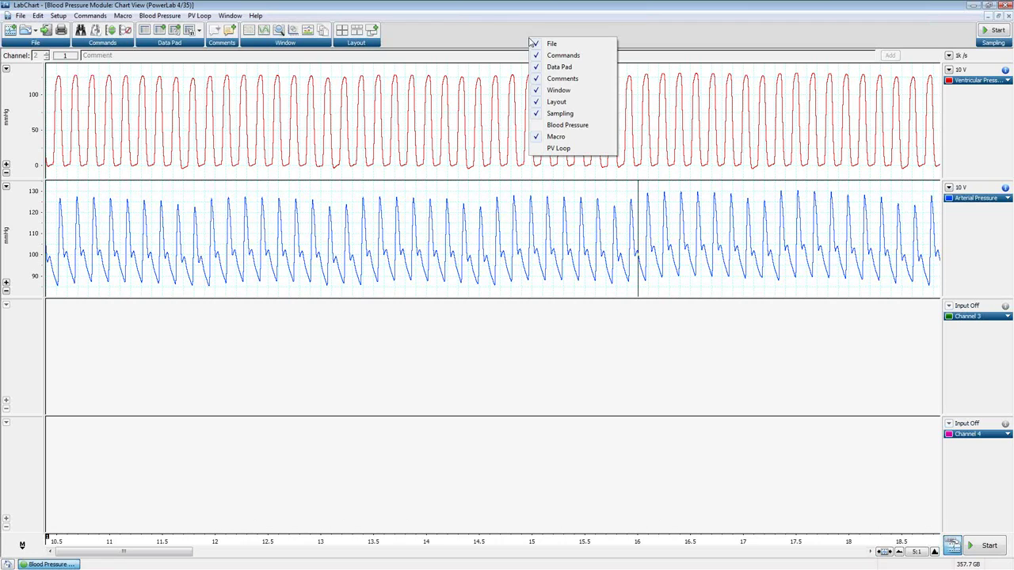
{"action": "left_click", "coordinate": [553, 126]}
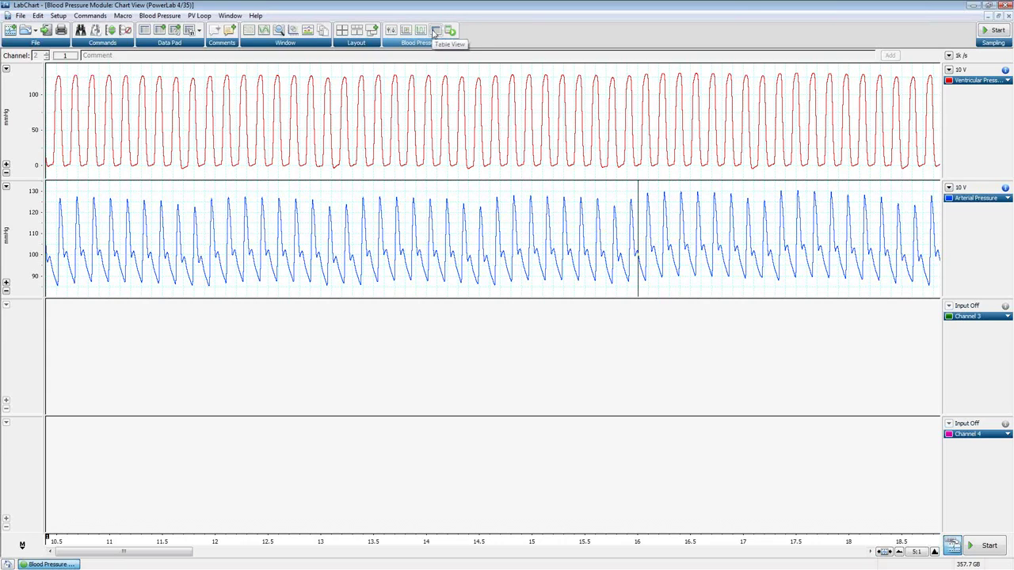
- Show the PV Loop toolbar as well
{"action": "right_click", "coordinate": [537, 37]}
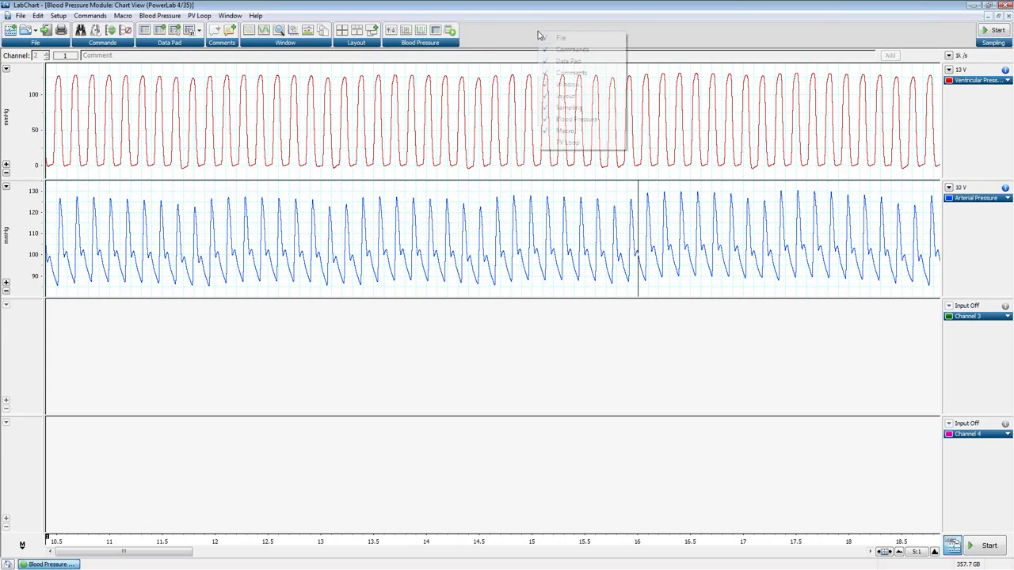
{"action": "left_click", "coordinate": [567, 143]}
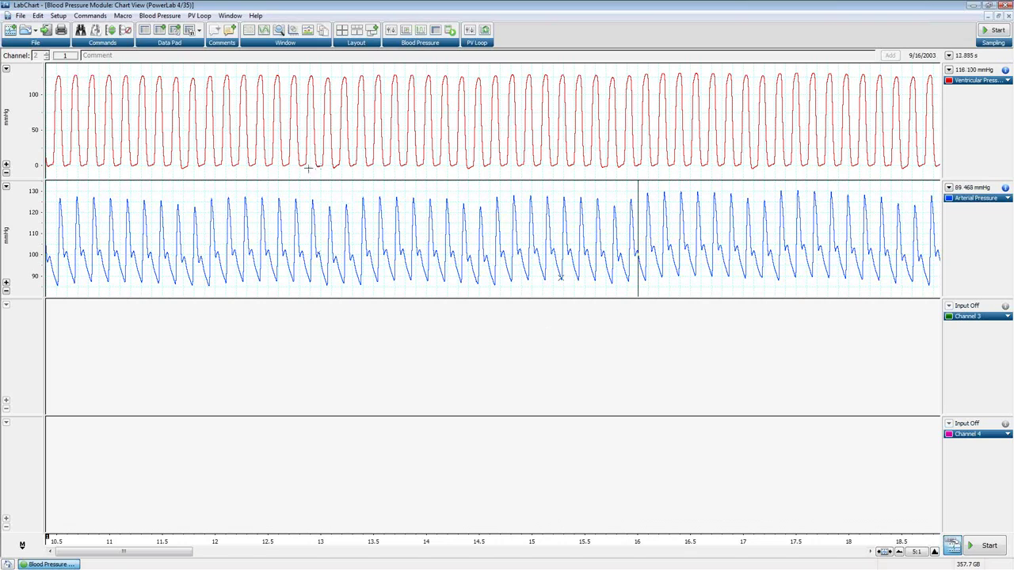
{"action": "left_click", "coordinate": [179, 17]}
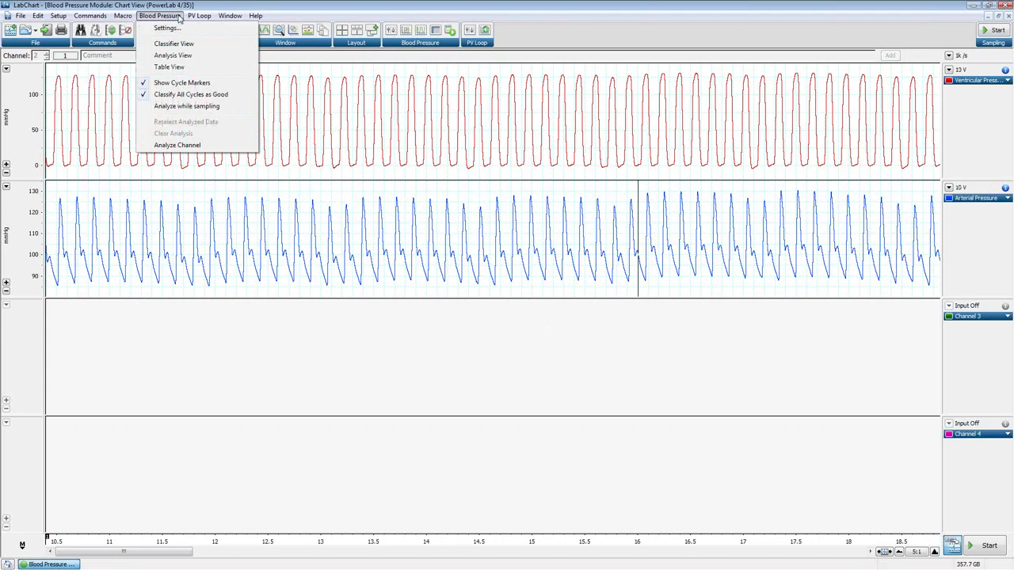
- Open Blood Pressure Settings from the menu, close it, and reopen it from the toolbar button
{"action": "left_click", "coordinate": [323, 27]}
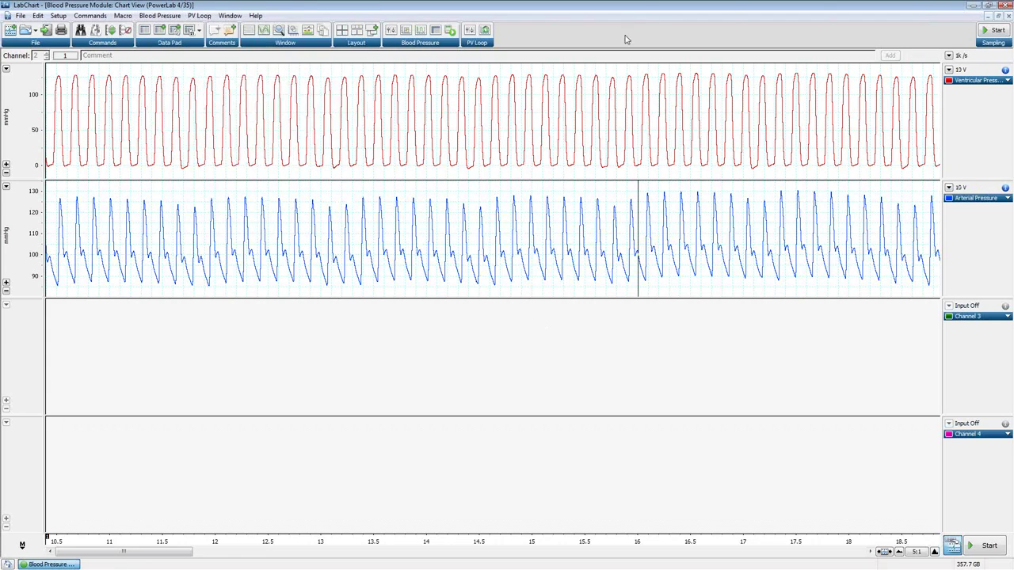
{"action": "left_click", "coordinate": [154, 16]}
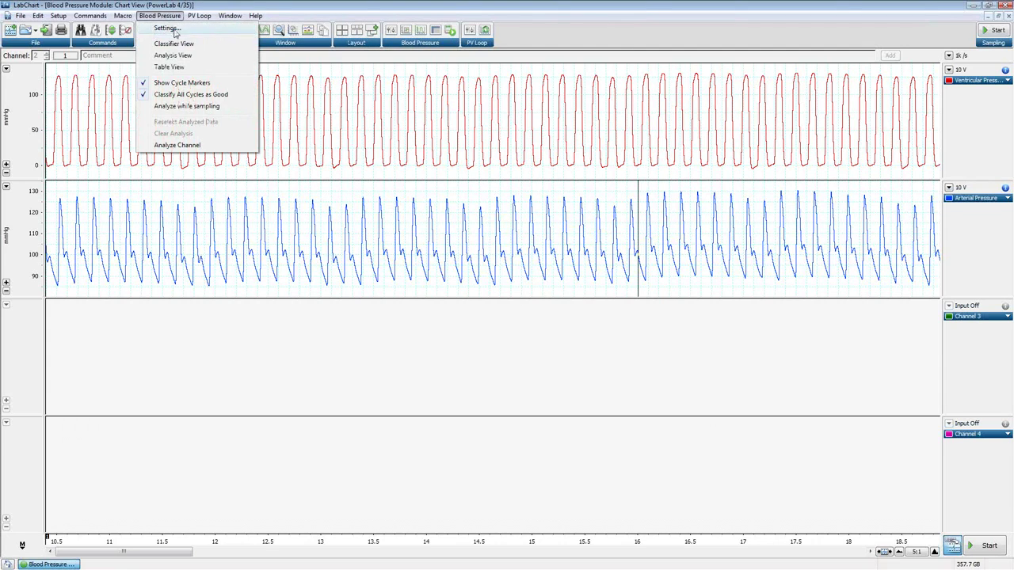
{"action": "left_click", "coordinate": [165, 27]}
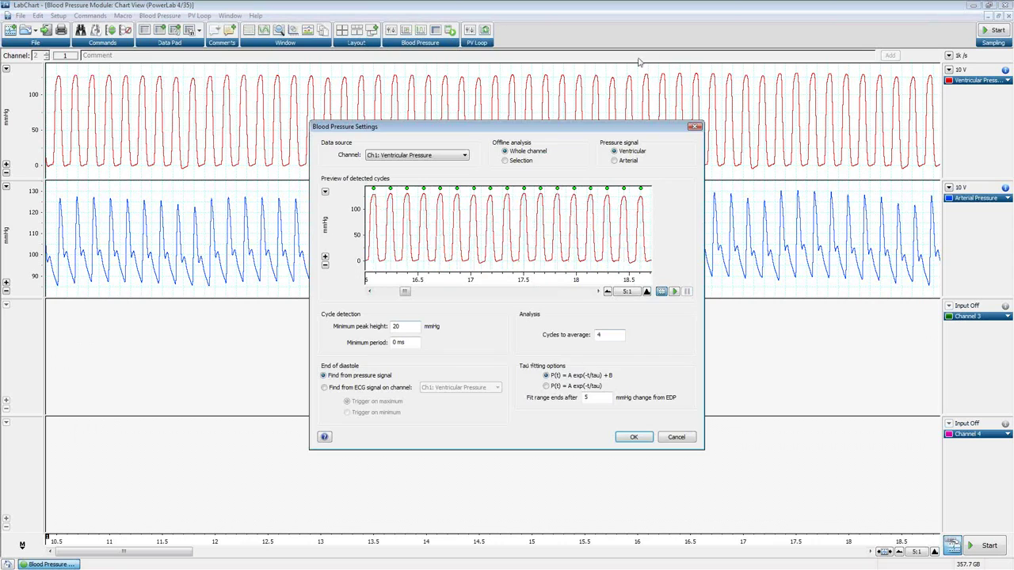
{"action": "left_click", "coordinate": [695, 127]}
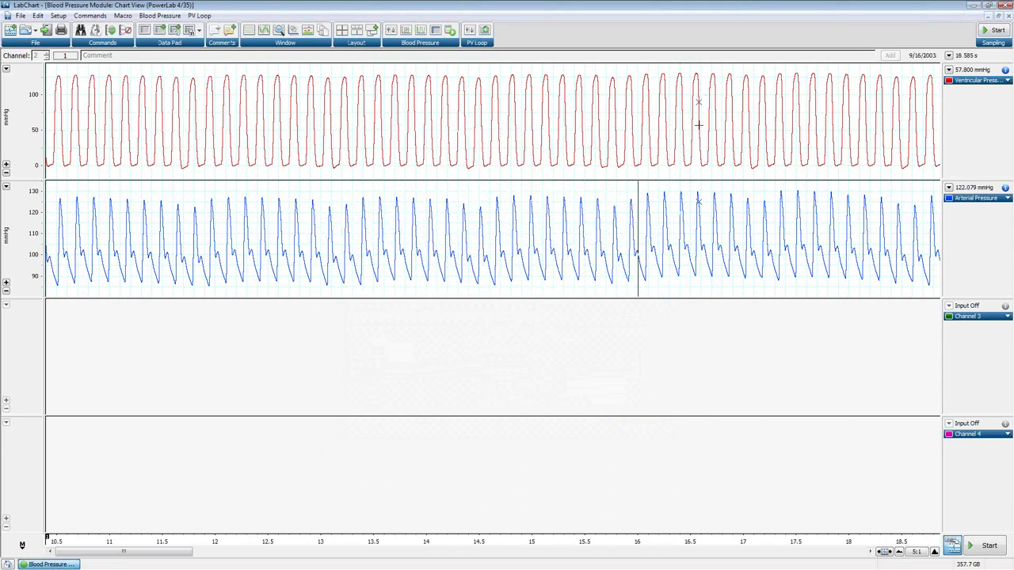
{"action": "left_click", "coordinate": [392, 31]}
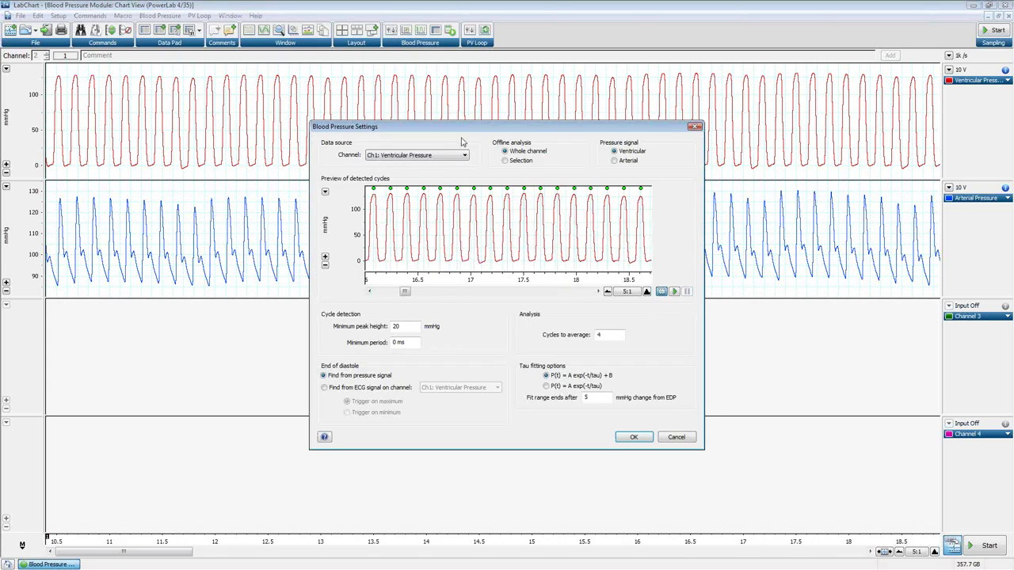
- Keep Ch1: Ventricular Pressure as the source and set offline analysis to Selection
{"action": "left_click_drag", "start_coordinate": [478, 126], "coordinate": [400, 98]}
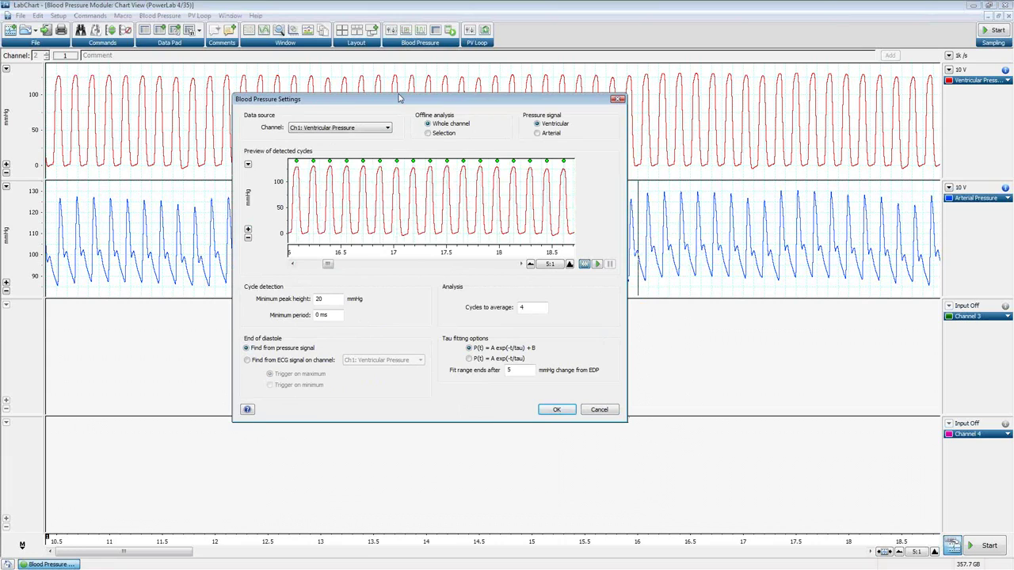
{"action": "left_click", "coordinate": [347, 129]}
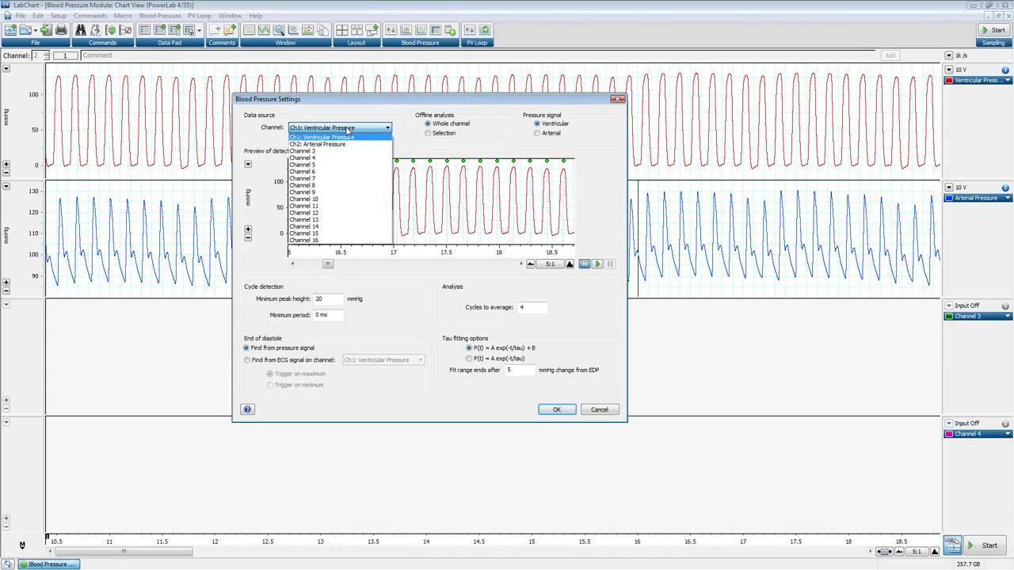
{"action": "left_click", "coordinate": [347, 129]}
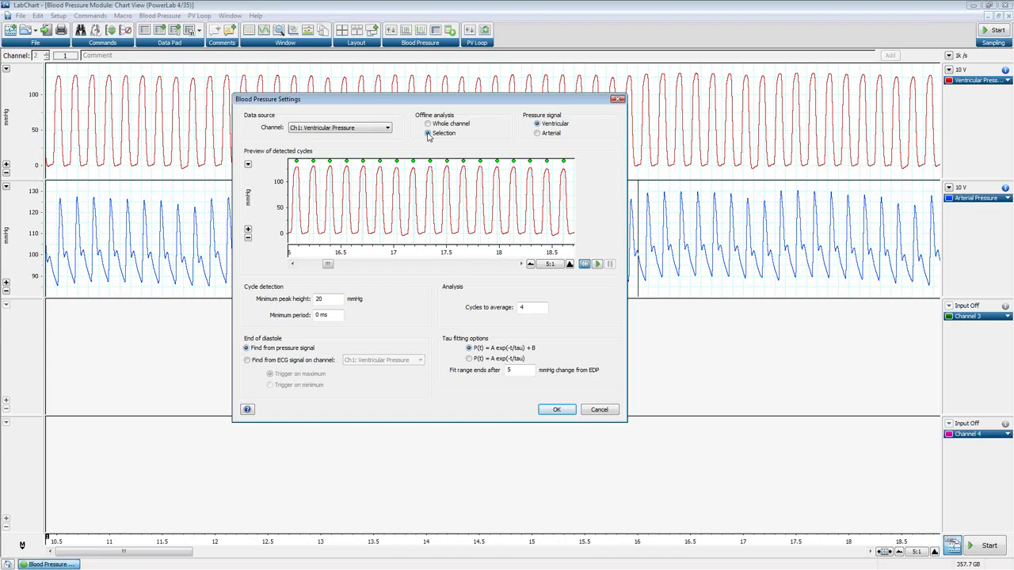
{"action": "left_click", "coordinate": [427, 135]}
{"action": "double_click", "coordinate": [319, 298]}
{"action": "type", "text": "120"}
{"action": "double_click", "coordinate": [333, 299]}
{"action": "type", "text": "200"}
{"action": "key", "text": "BackSpace"}
{"action": "key", "text": "BackSpace"}
- Keep end of diastole found from the pressure signal and apply the settings with OK
{"action": "left_click", "coordinate": [247, 361]}
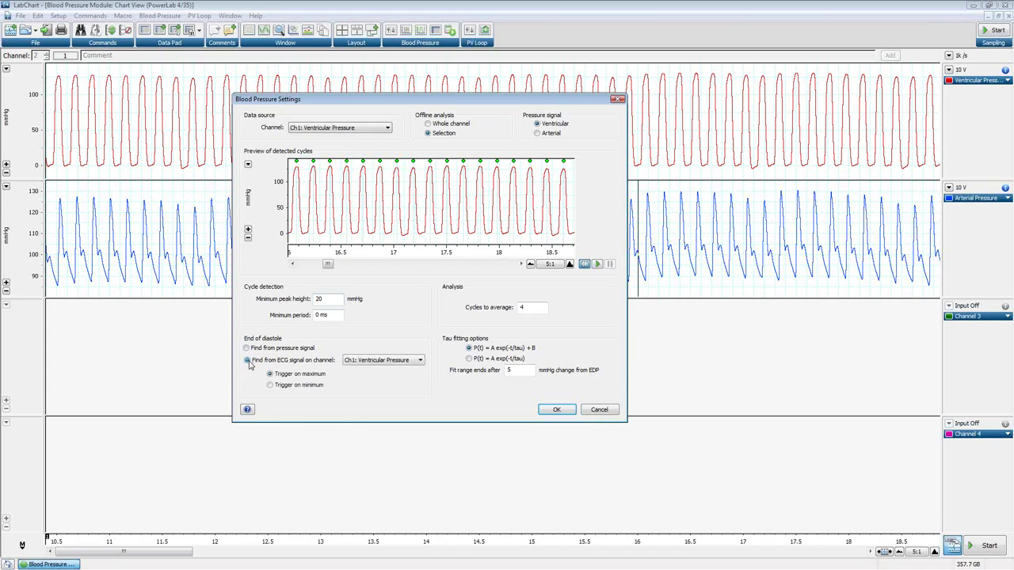
{"action": "left_click", "coordinate": [391, 361]}
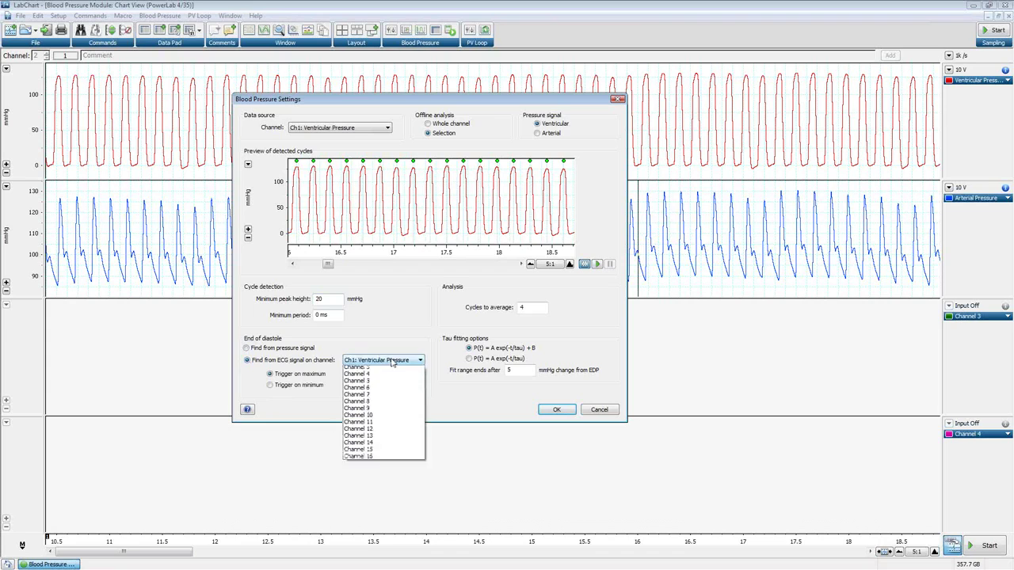
{"action": "scroll", "coordinate": [372, 389], "scroll_direction": "up", "scroll_amount": 1}
{"action": "left_click", "coordinate": [368, 343]}
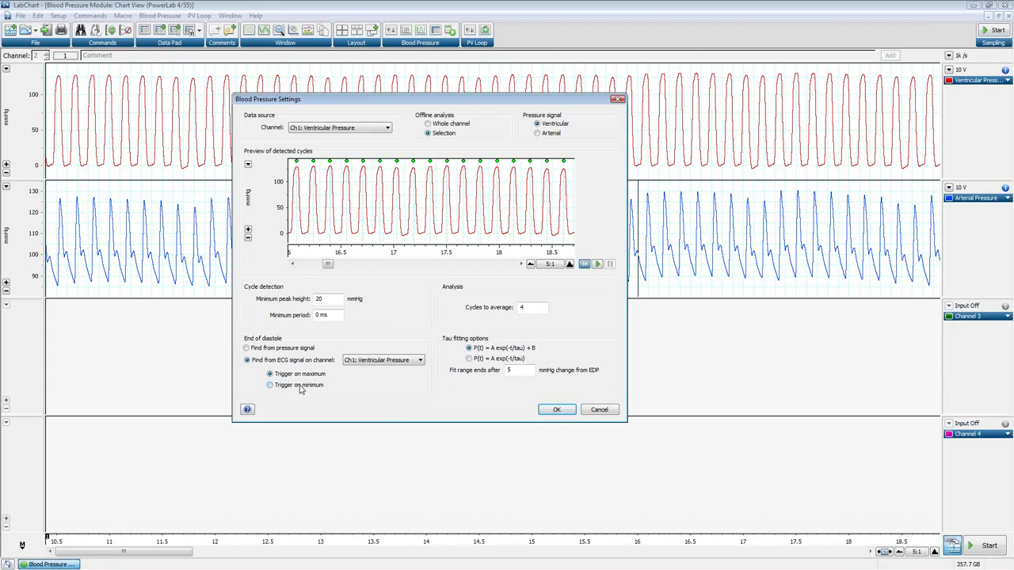
{"action": "left_click", "coordinate": [247, 348]}
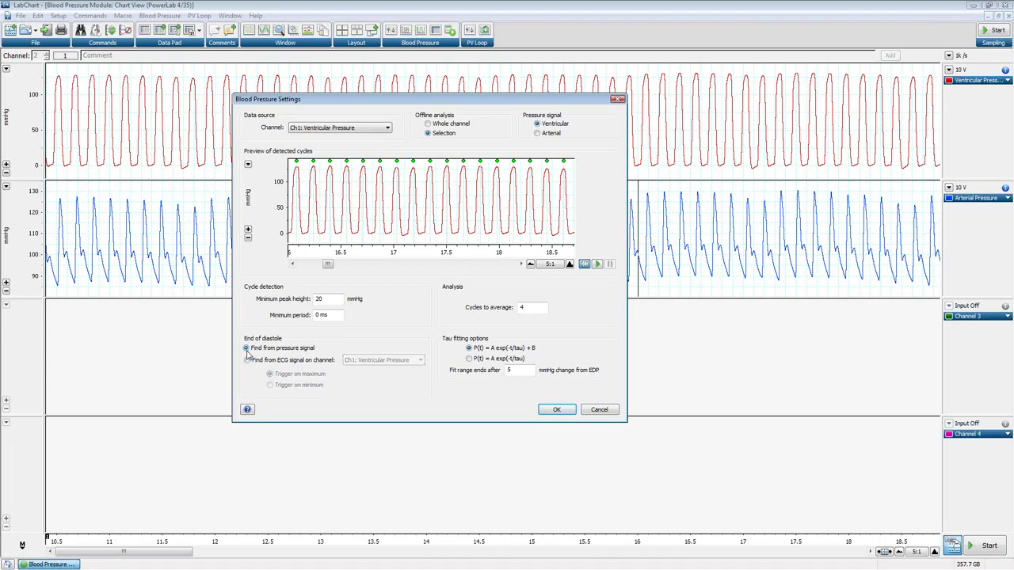
{"action": "double_click", "coordinate": [521, 308]}
{"action": "left_click", "coordinate": [565, 409]}
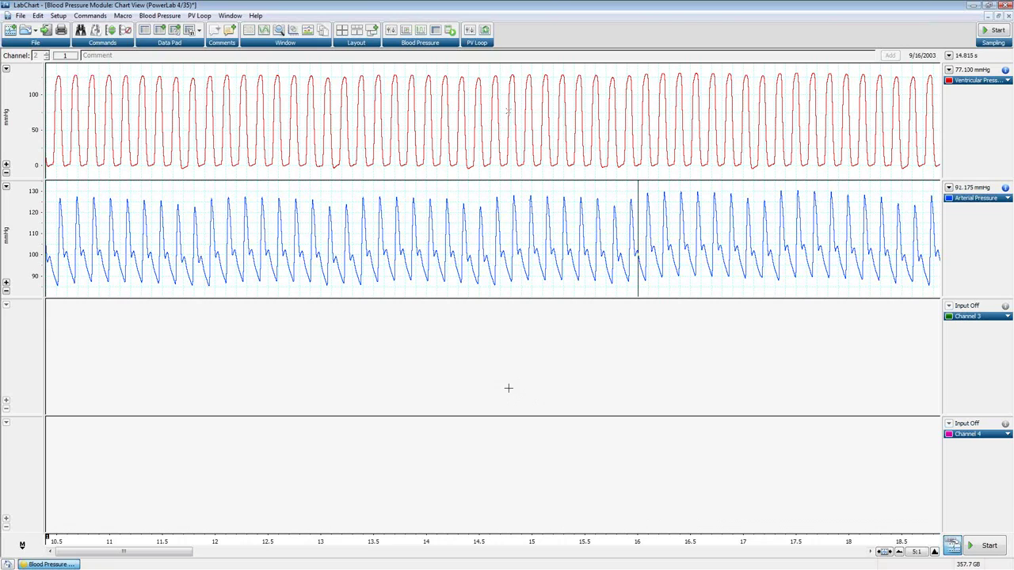
- Select about 12.4–16.5 s of the ventricular trace and run Analyze Selection on it
{"action": "left_click_drag", "start_coordinate": [250, 66], "coordinate": [720, 183]}
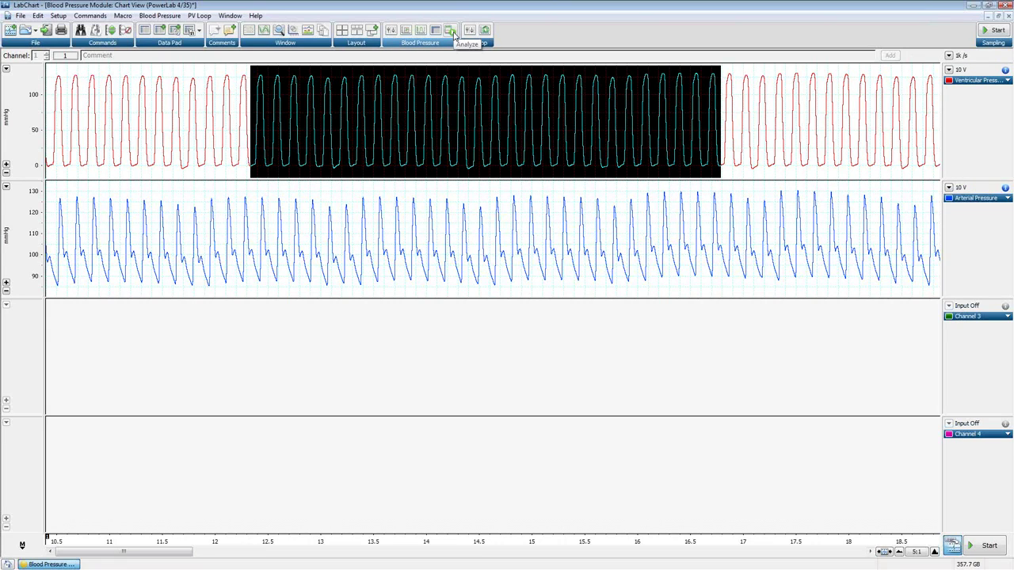
{"action": "left_click", "coordinate": [168, 16]}
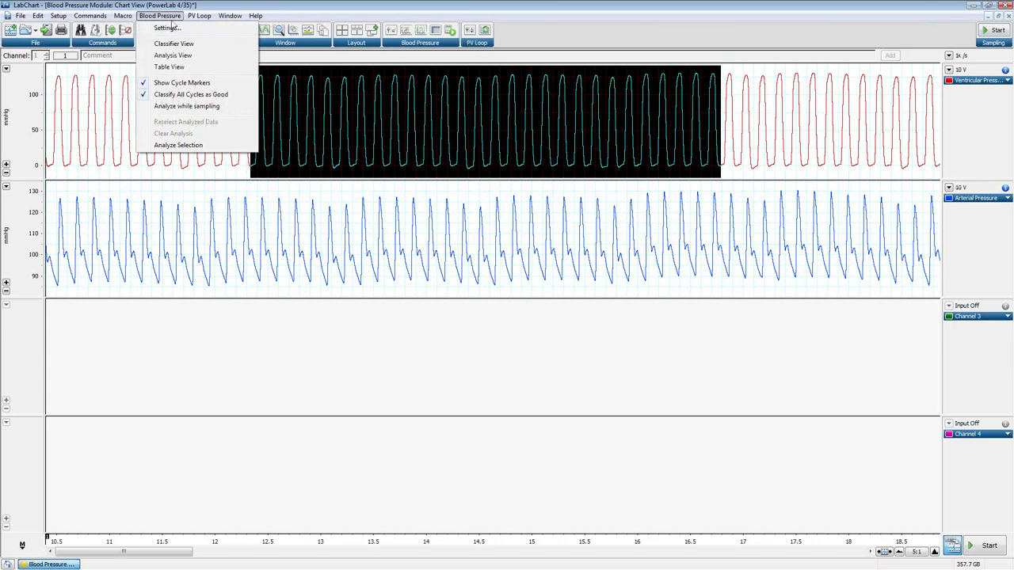
{"action": "left_click", "coordinate": [192, 145]}
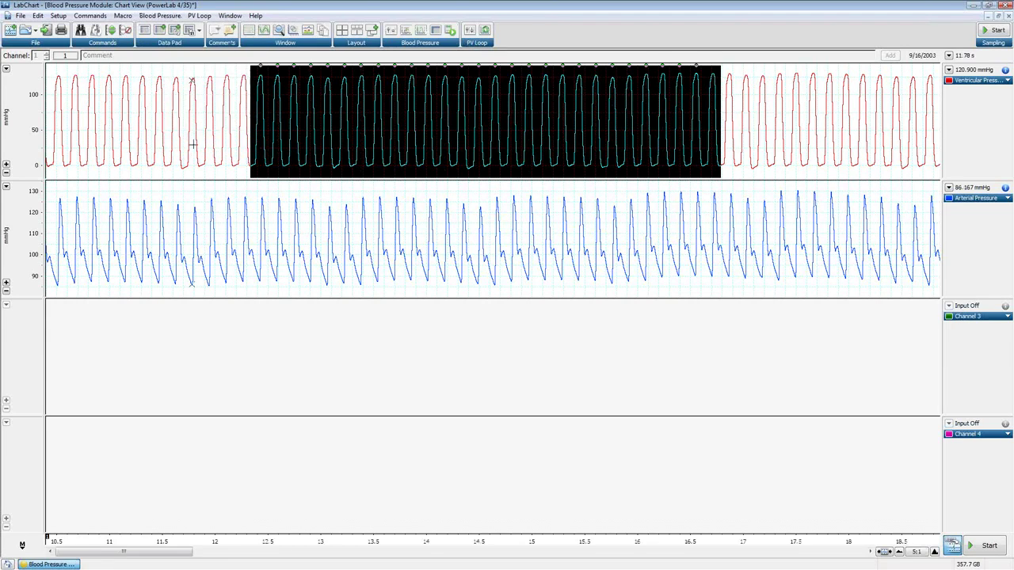
{"action": "left_click", "coordinate": [525, 233]}
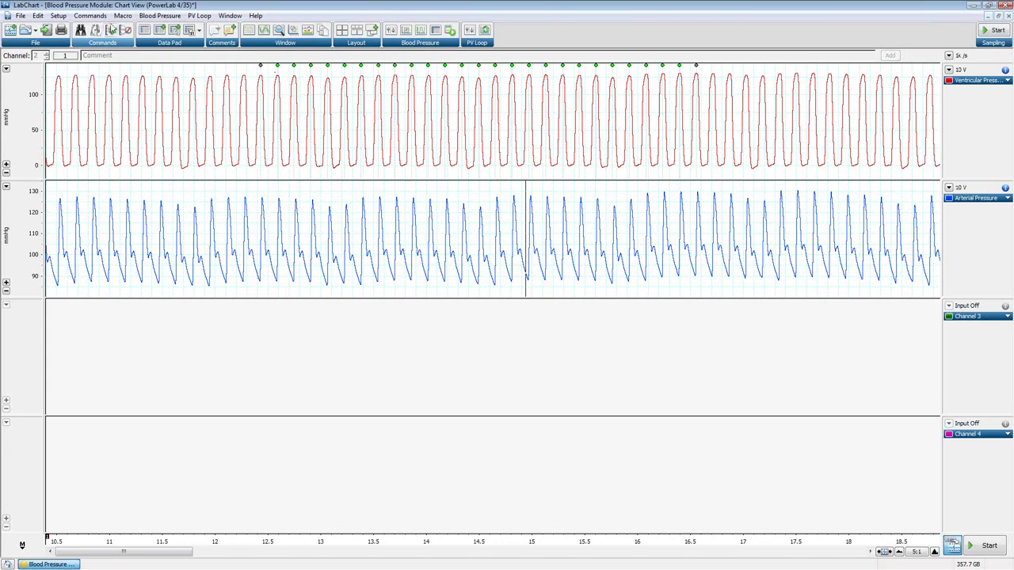
- Open and close Blood Pressure Settings, then zoom the time axis out and back to 10:1
{"action": "left_click", "coordinate": [144, 18]}
{"action": "left_click", "coordinate": [161, 32]}
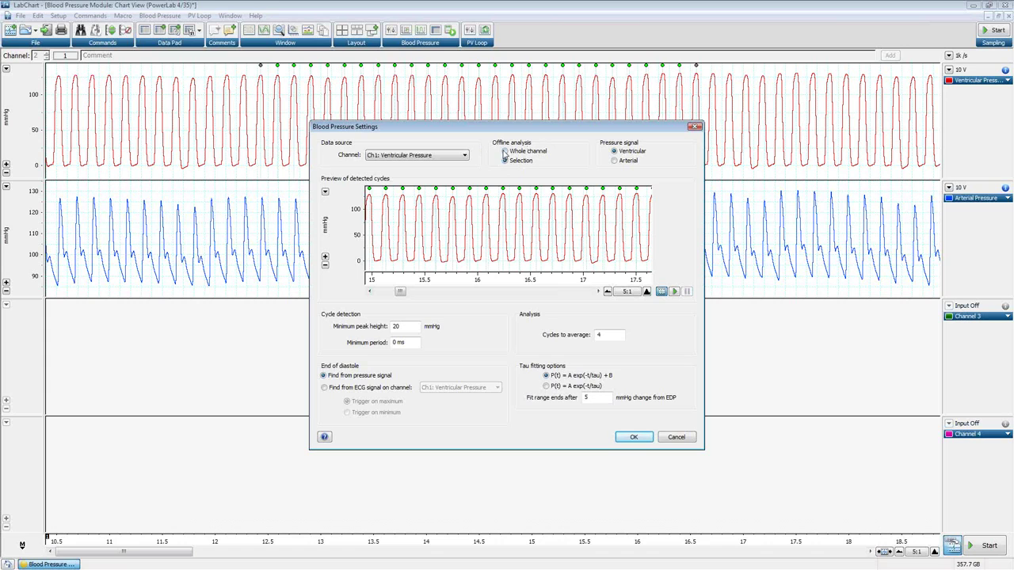
{"action": "left_click", "coordinate": [638, 440]}
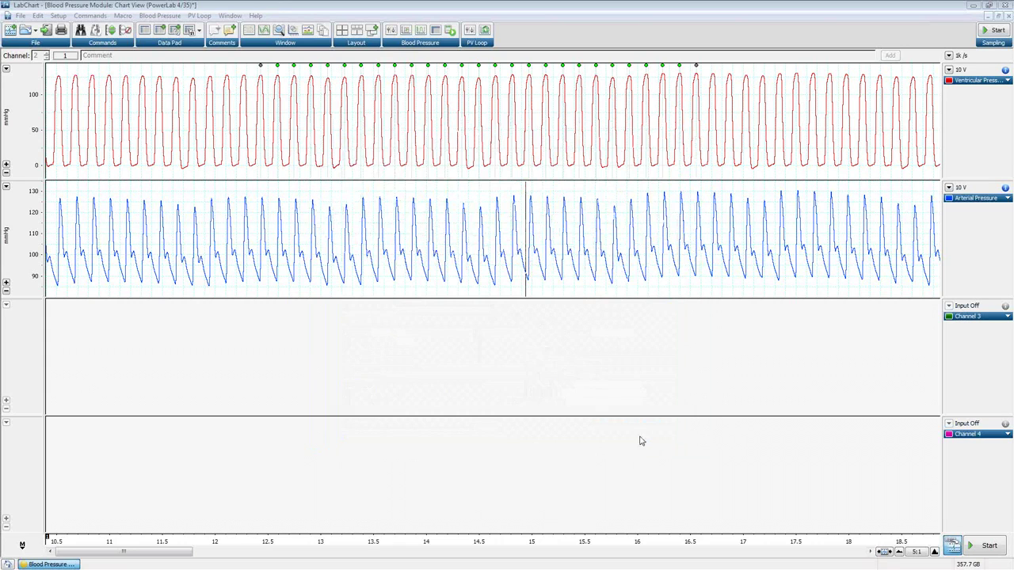
{"action": "left_click", "coordinate": [900, 552]}
{"action": "left_click", "coordinate": [900, 552]}
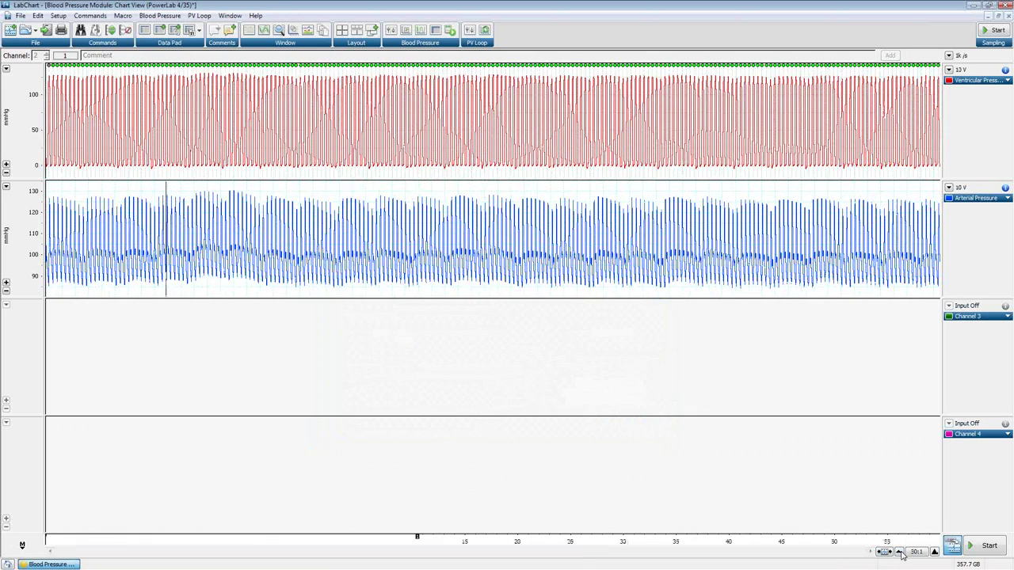
{"action": "left_click", "coordinate": [900, 552]}
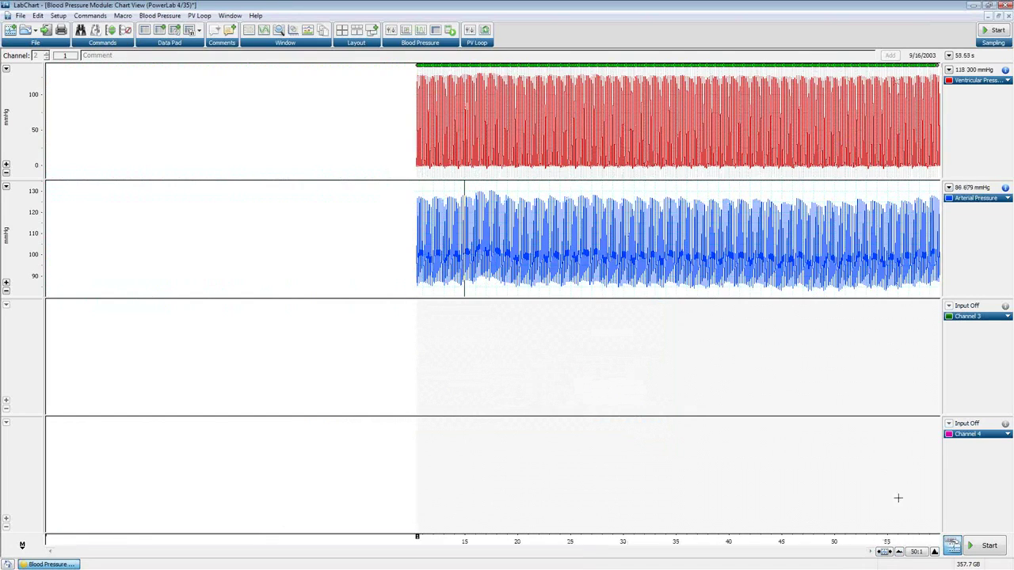
{"action": "left_click", "coordinate": [935, 553]}
{"action": "left_click", "coordinate": [936, 553]}
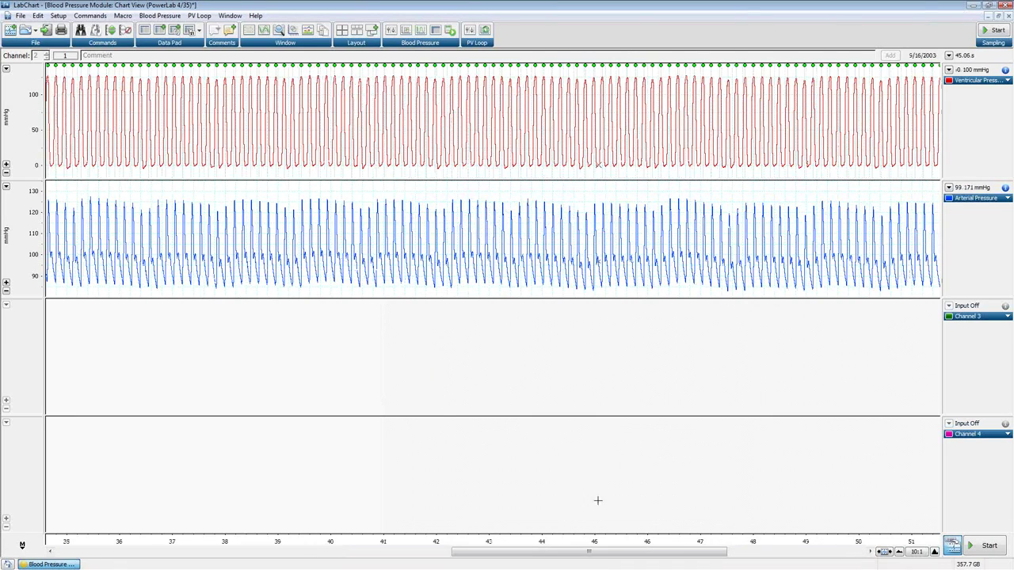
- Reopen Blood Pressure Settings and set the pressure signal type to Arterial
{"action": "left_click", "coordinate": [159, 15]}
{"action": "left_click", "coordinate": [164, 29]}
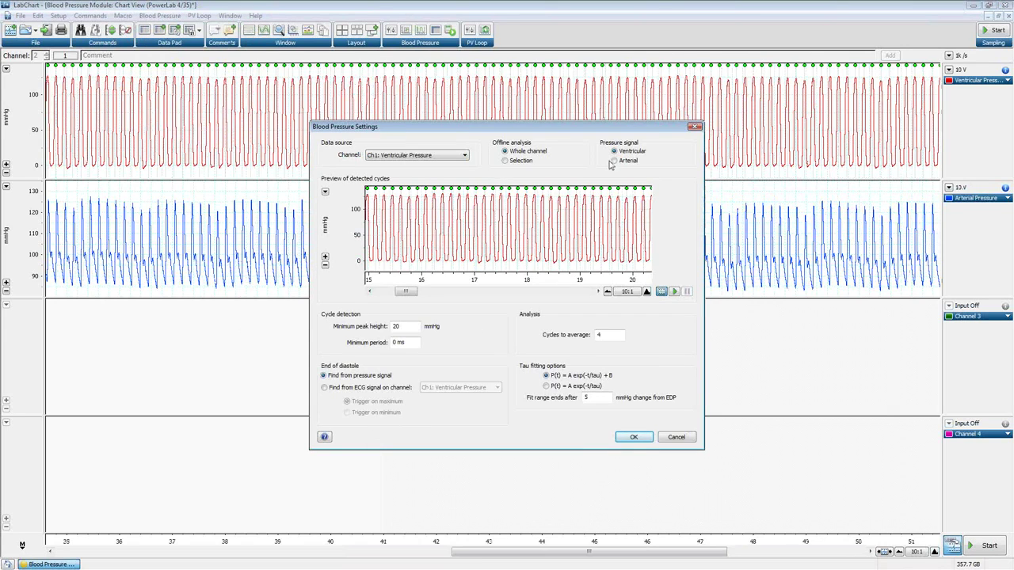
{"action": "left_click", "coordinate": [614, 161]}
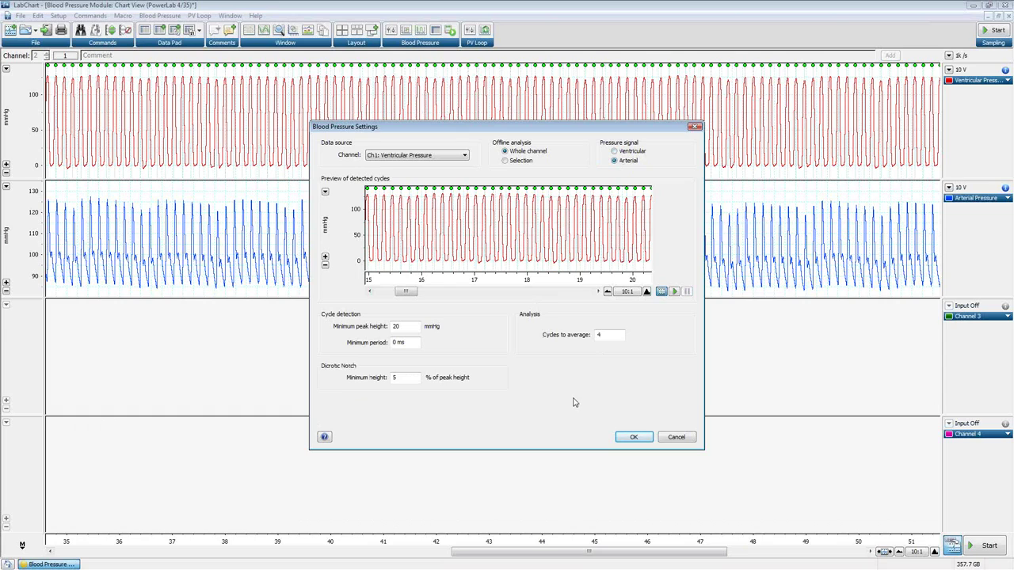
- Switch the pressure signal type back to Ventricular and confirm the settings with OK
{"action": "left_click", "coordinate": [396, 381]}
{"action": "left_click", "coordinate": [615, 151]}
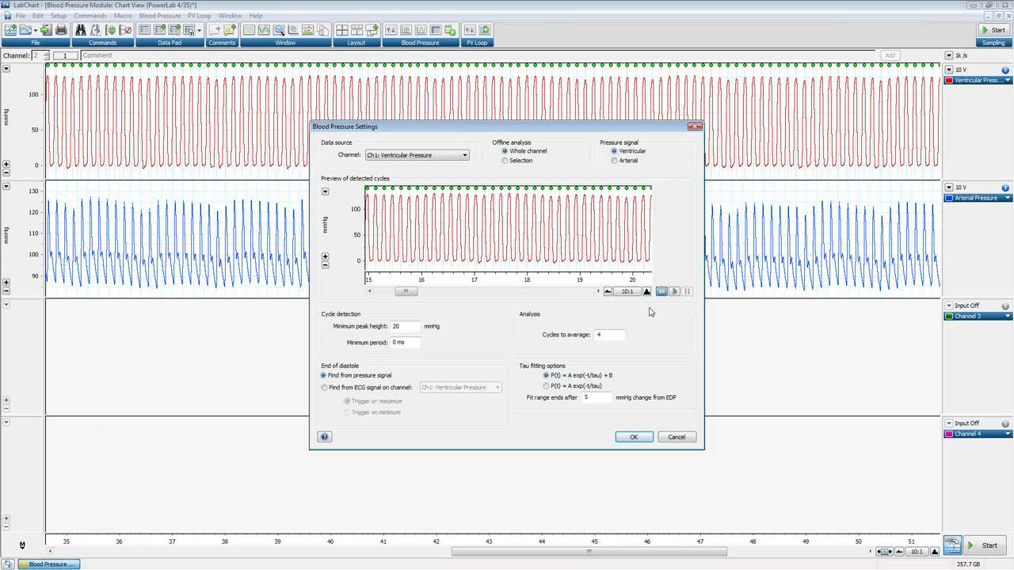
{"action": "left_click", "coordinate": [614, 161]}
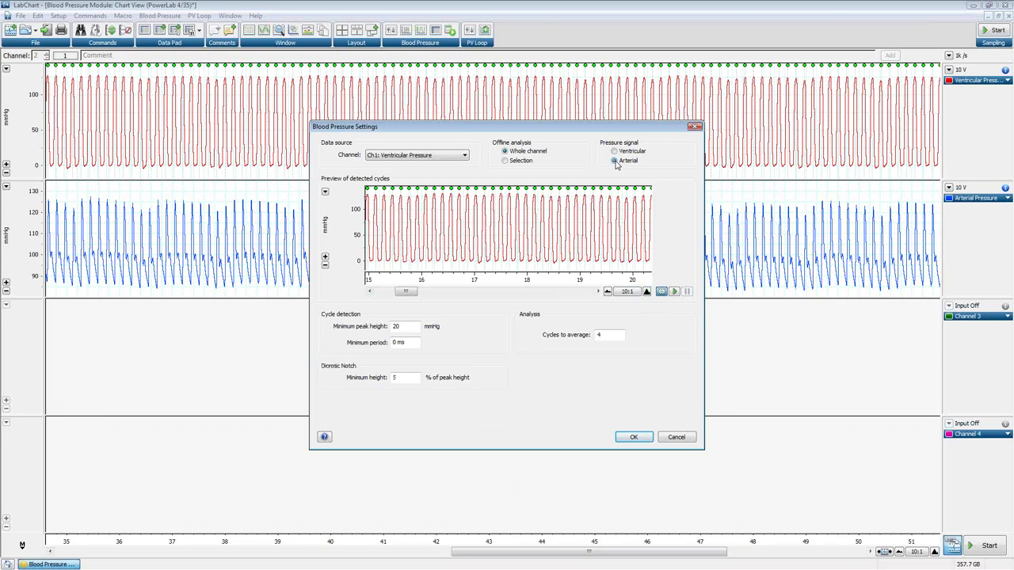
{"action": "left_click", "coordinate": [614, 152]}
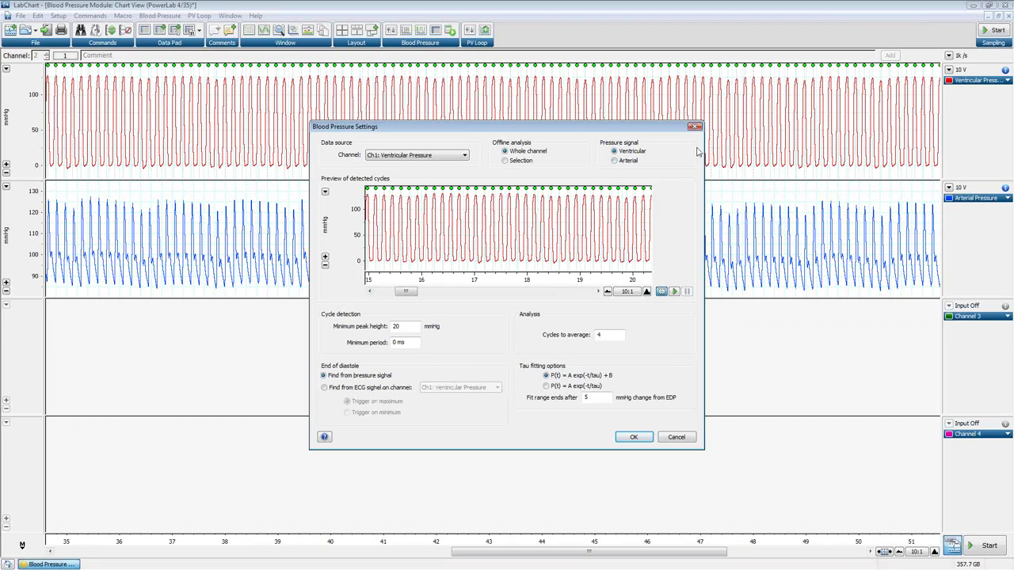
{"action": "left_click", "coordinate": [633, 437]}
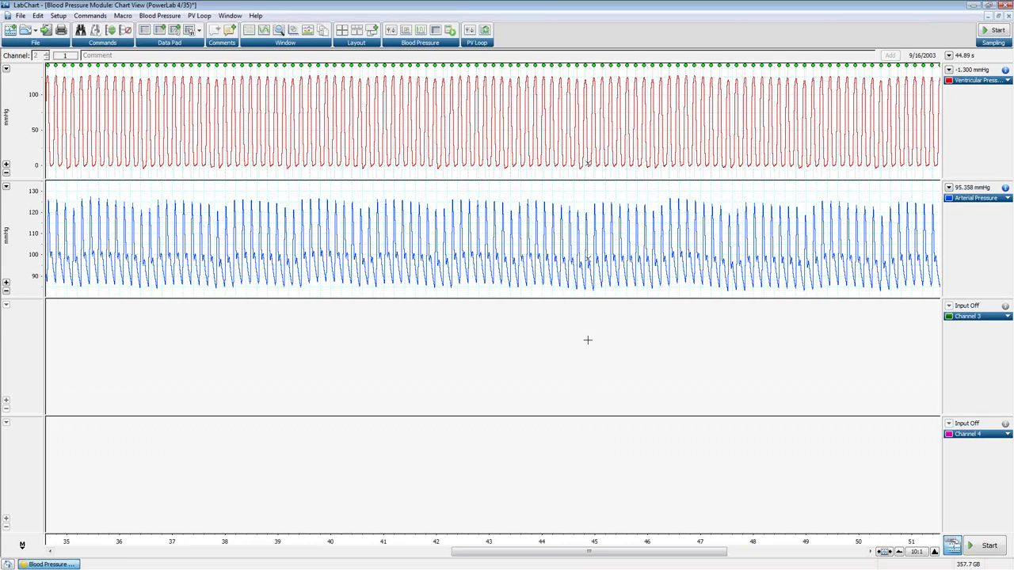
{"action": "left_click", "coordinate": [159, 15]}
- Open the Classifier View, tile it beside the chart, and widen it to fill its half
{"action": "left_click", "coordinate": [181, 49]}
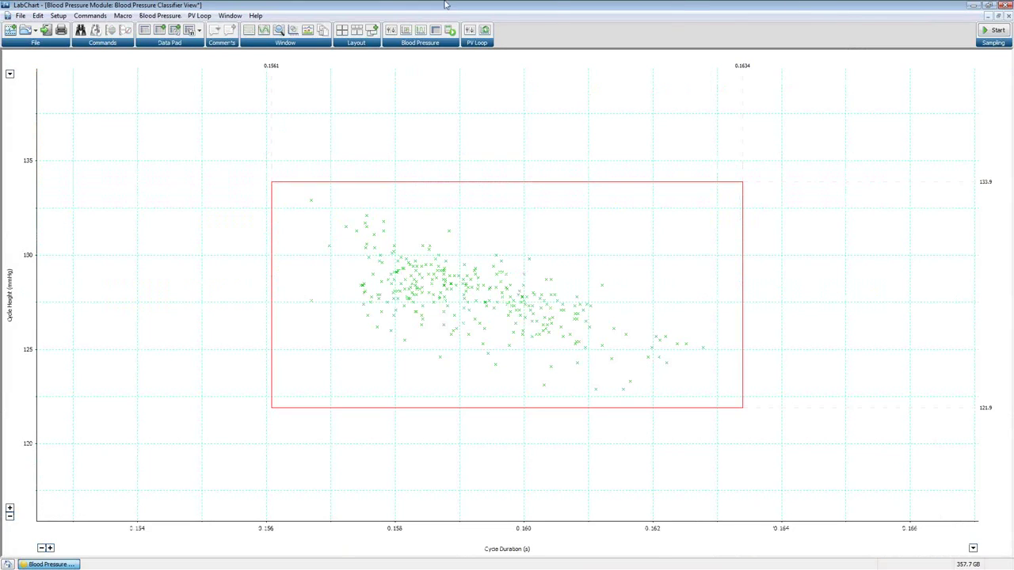
{"action": "left_click", "coordinate": [342, 31]}
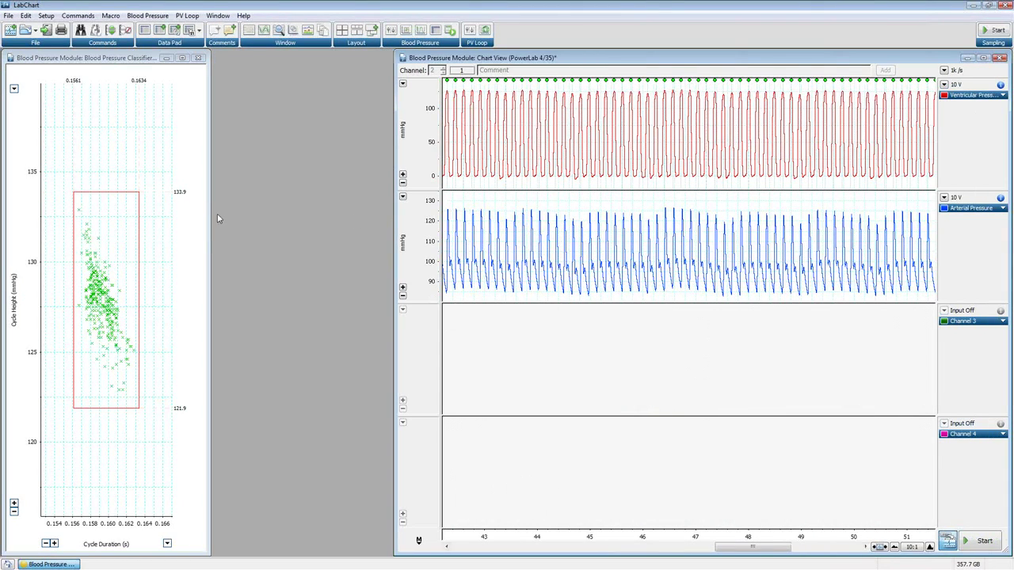
{"action": "left_click_drag", "start_coordinate": [210, 216], "coordinate": [394, 214]}
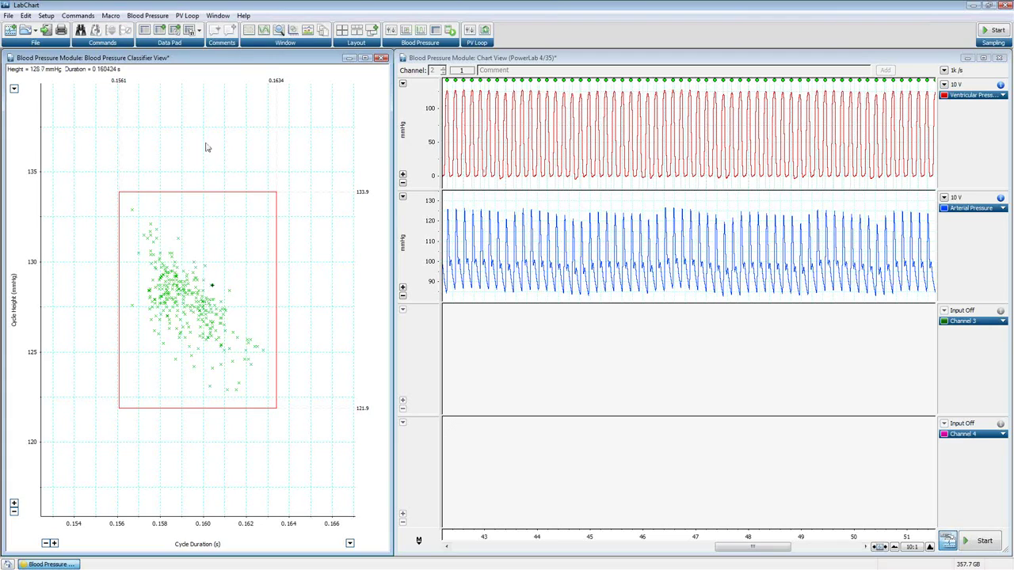
{"action": "left_click", "coordinate": [152, 18]}
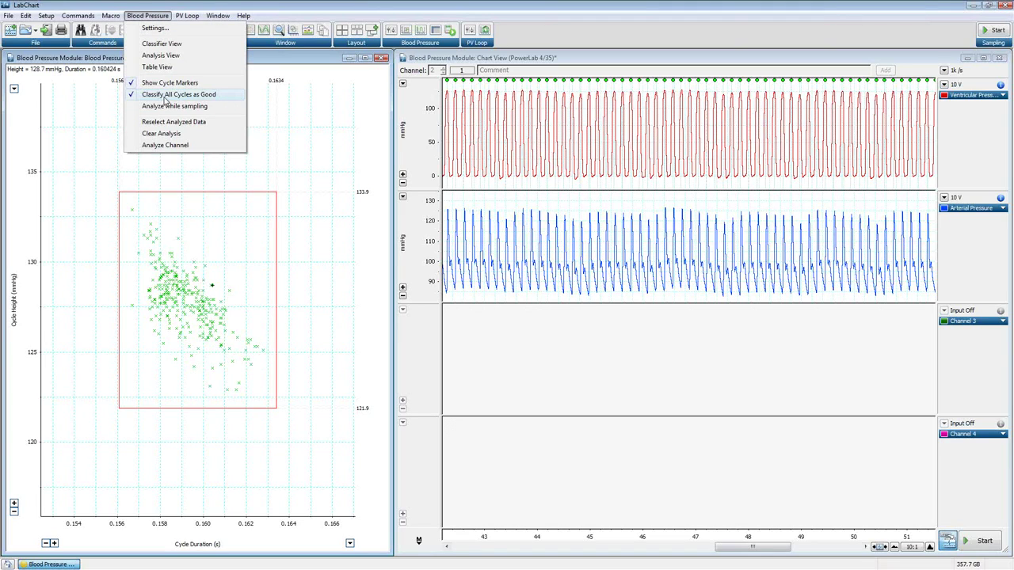
- Inspect the top outlier cycle and drag the classifier box's top edge down to 132.6 mmHg
{"action": "left_click", "coordinate": [315, 60]}
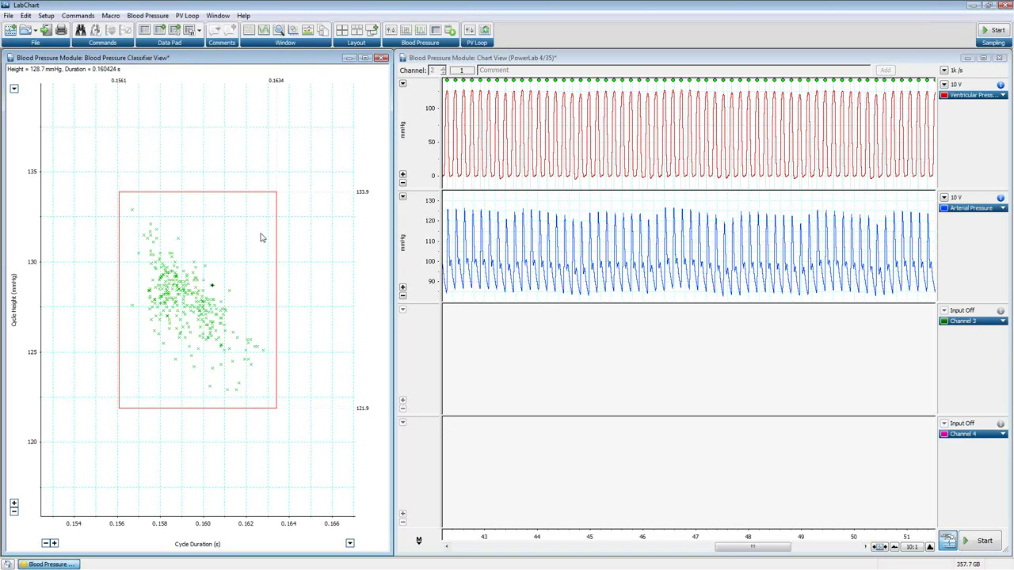
{"action": "left_click", "coordinate": [132, 214]}
{"action": "left_click_drag", "start_coordinate": [194, 192], "coordinate": [193, 215]}
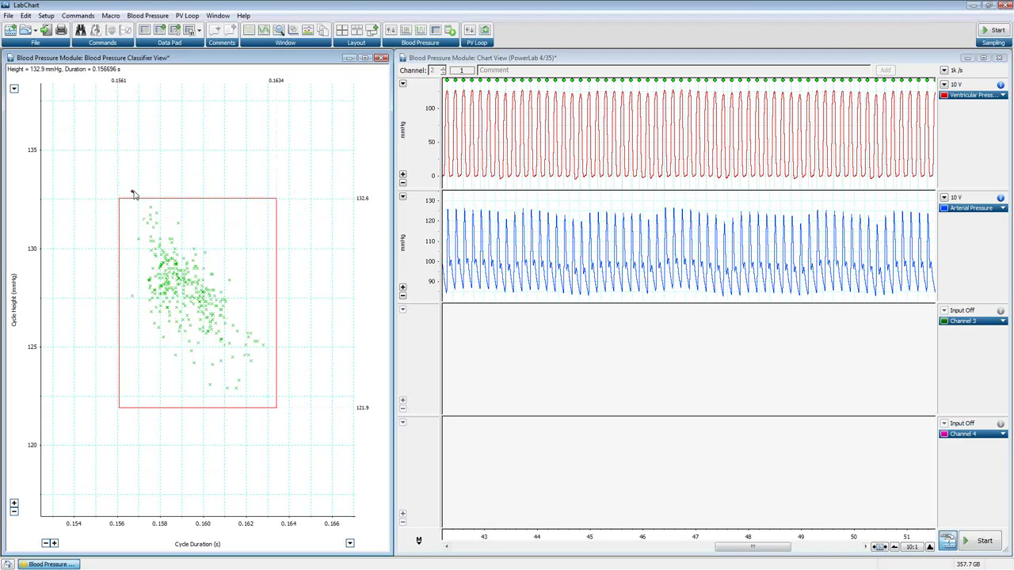
{"action": "left_click", "coordinate": [141, 17]}
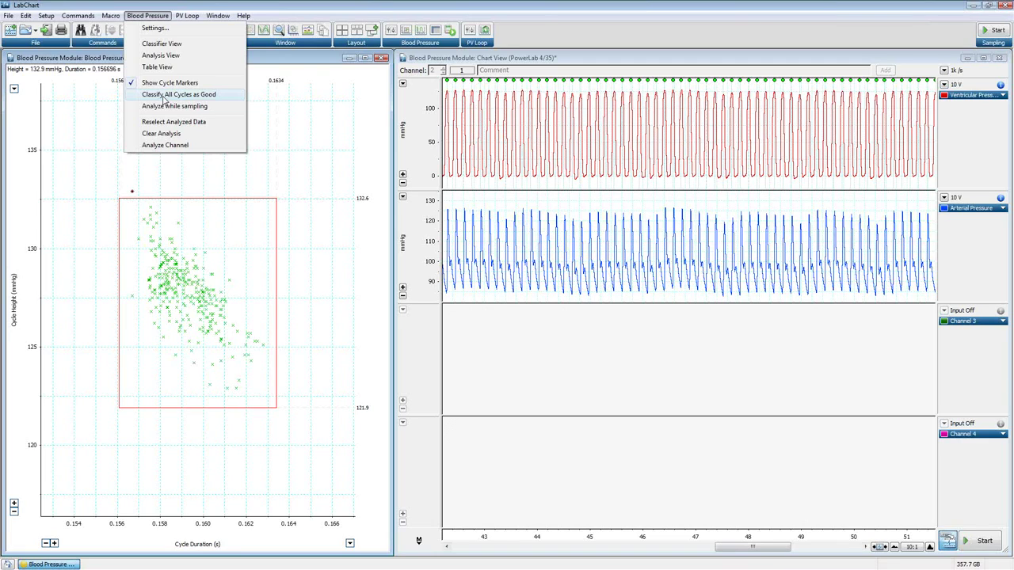
{"action": "left_click", "coordinate": [307, 64]}
- Narrow the classifier box to 124.9–130.8 mmHg and 0.1614 s, locating an outlier cycle in Chart View
{"action": "left_click_drag", "start_coordinate": [275, 322], "coordinate": [238, 327]}
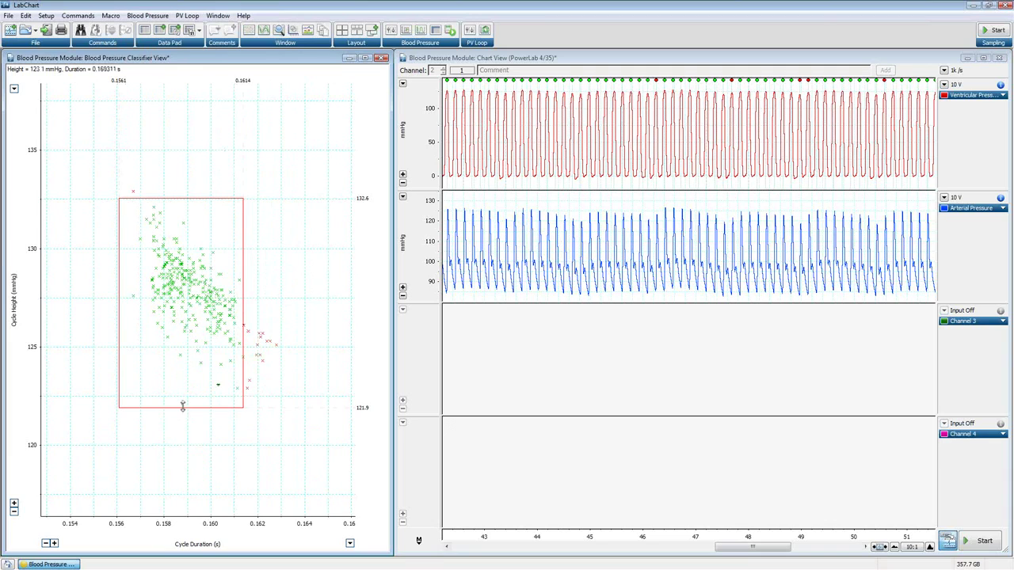
{"action": "left_click_drag", "start_coordinate": [183, 406], "coordinate": [184, 349]}
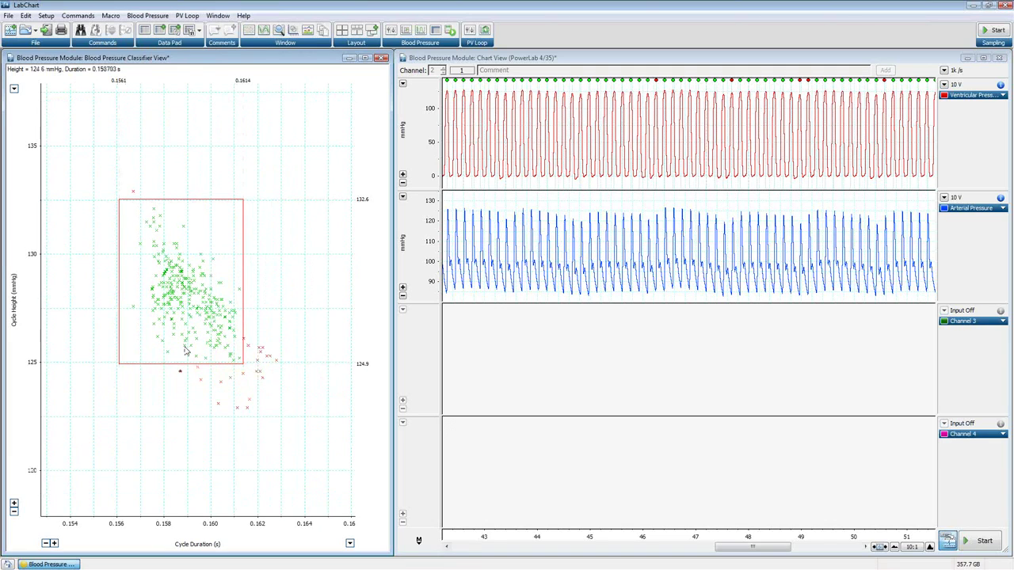
{"action": "left_click_drag", "start_coordinate": [190, 199], "coordinate": [191, 251]}
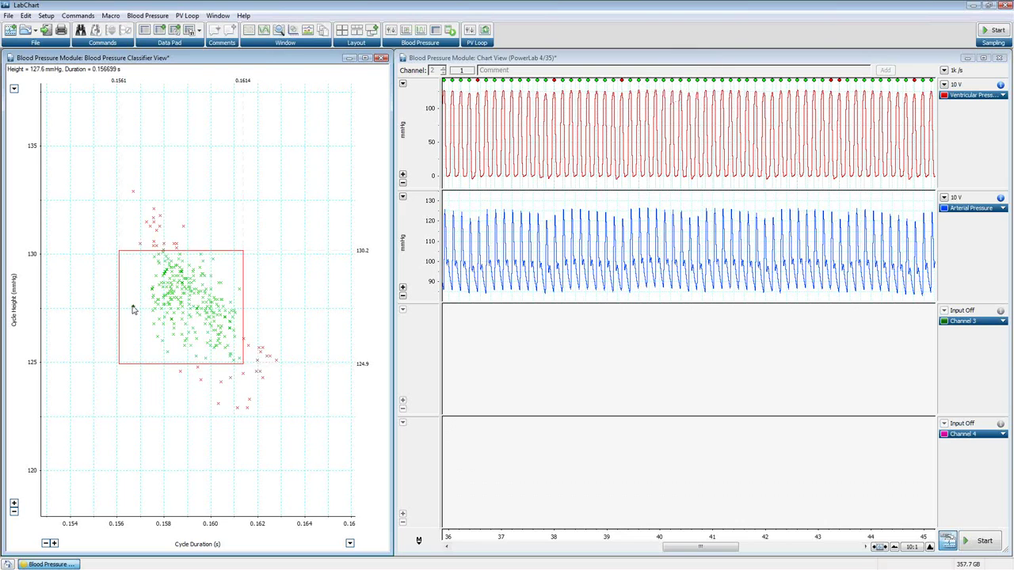
{"action": "left_click", "coordinate": [134, 193]}
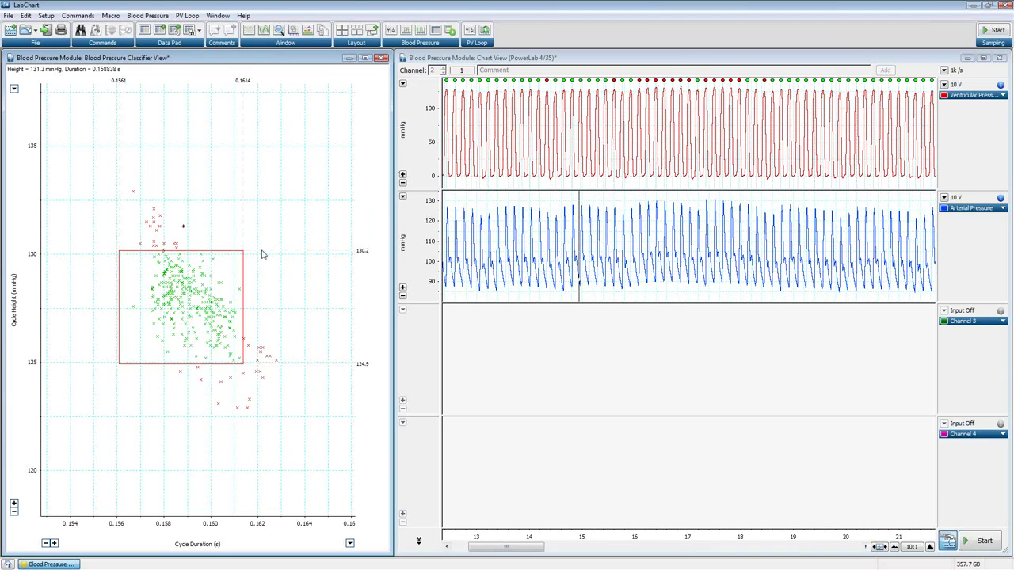
{"action": "mouse_move", "coordinate": [224, 251]}
{"action": "left_mouse_down"}
{"action": "mouse_move", "coordinate": [218, 201]}
{"action": "mouse_move", "coordinate": [224, 245]}
{"action": "mouse_move", "coordinate": [225, 237]}
{"action": "left_mouse_up"}
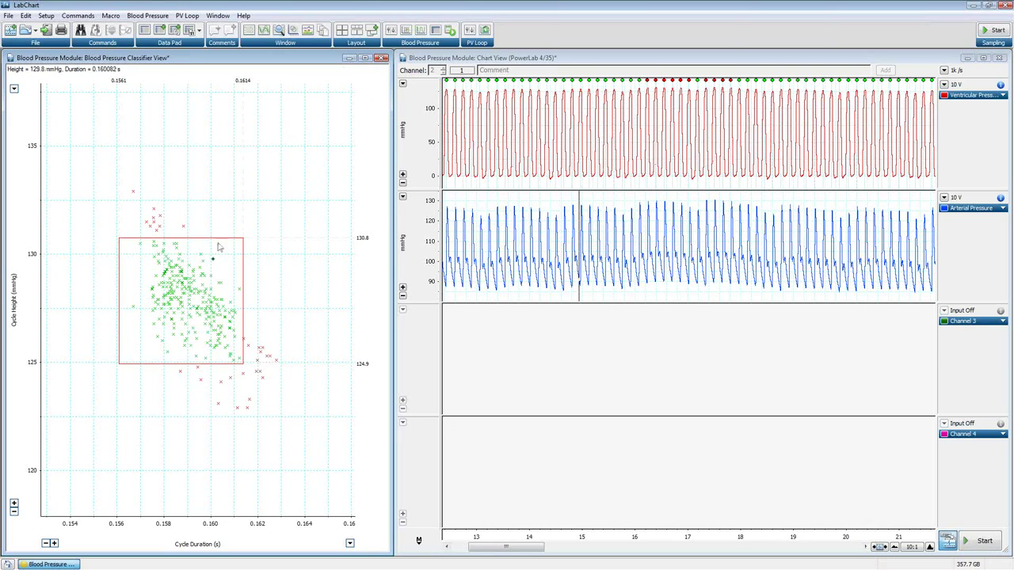
- Close the classifier and open the Blood Pressure Analysis View
{"action": "left_click", "coordinate": [381, 58]}
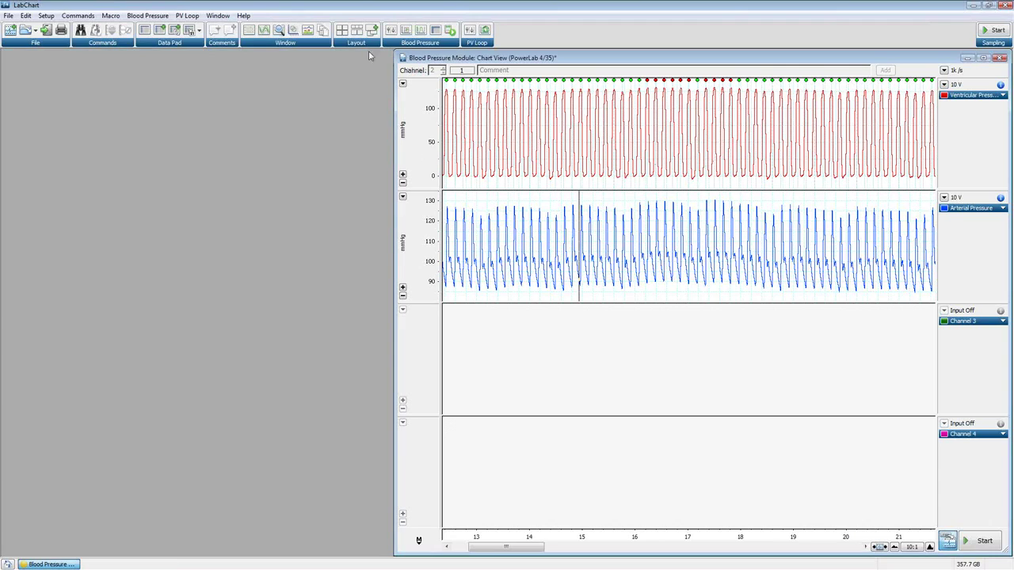
{"action": "left_click", "coordinate": [140, 14]}
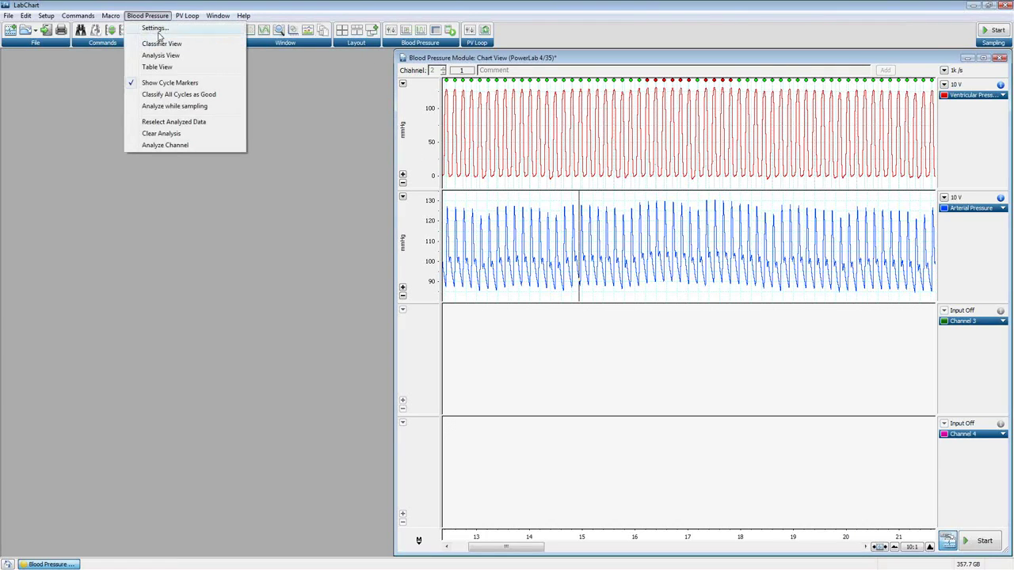
{"action": "left_click", "coordinate": [161, 56]}
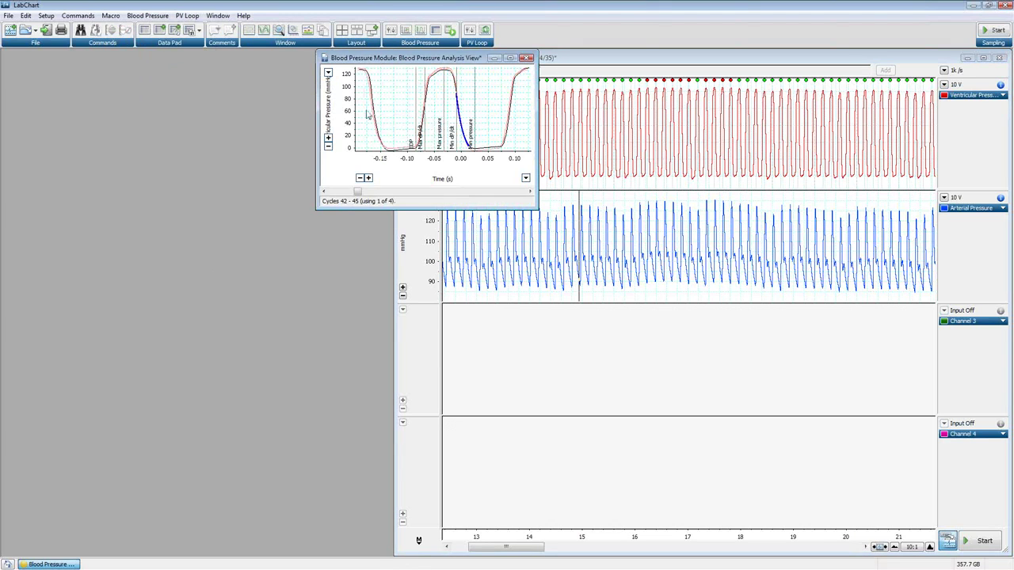
- Move the Analysis View window left and maximize it to fill the workspace
{"action": "left_click_drag", "start_coordinate": [428, 61], "coordinate": [222, 174]}
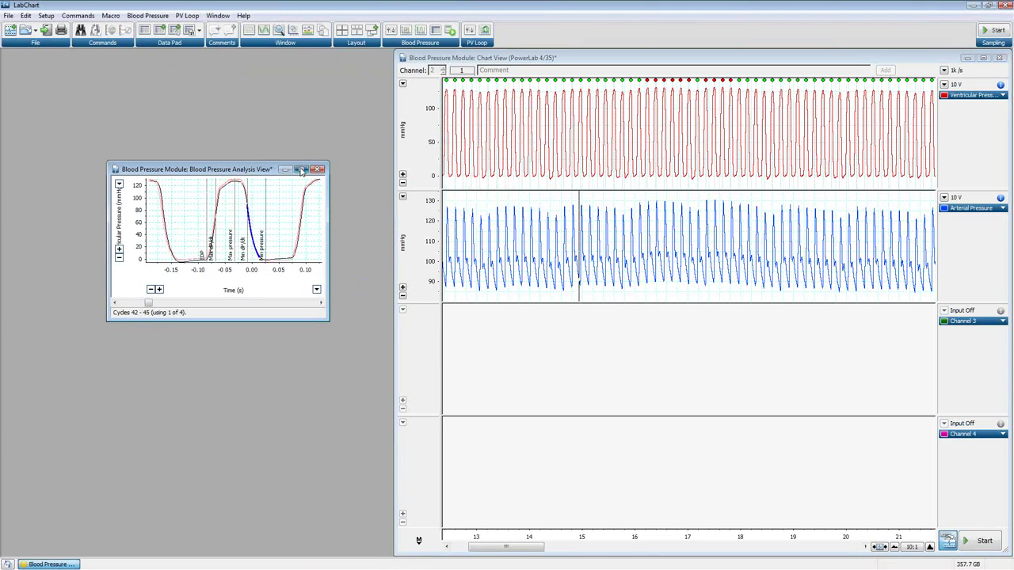
{"action": "left_click", "coordinate": [300, 168]}
{"action": "left_click_drag", "start_coordinate": [148, 542], "coordinate": [16, 543]}
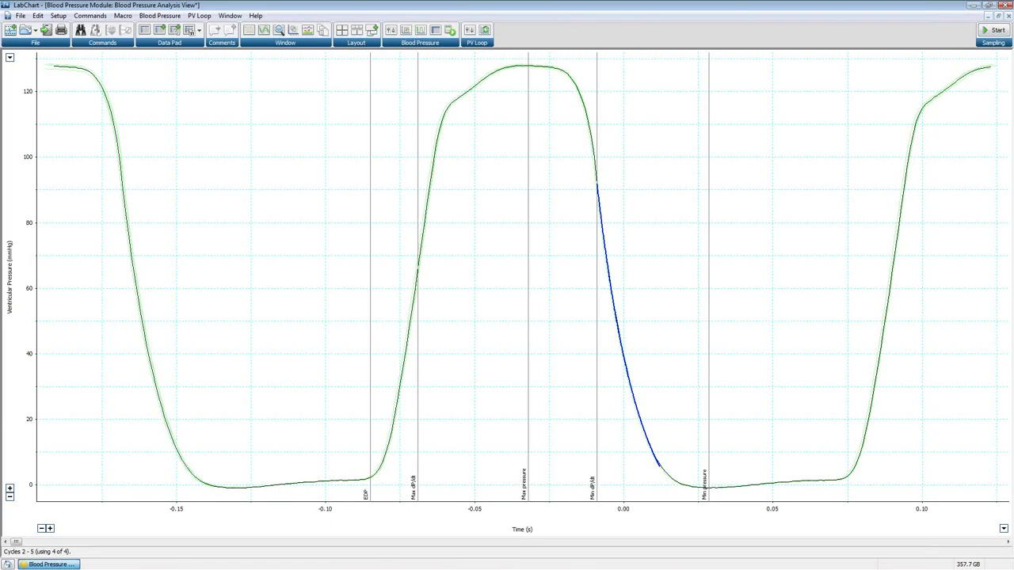
- Page the averaged-cycle analysis forward through cycles 34–37 to cycles 42–45
{"action": "left_click_drag", "start_coordinate": [16, 542], "coordinate": [46, 543]}
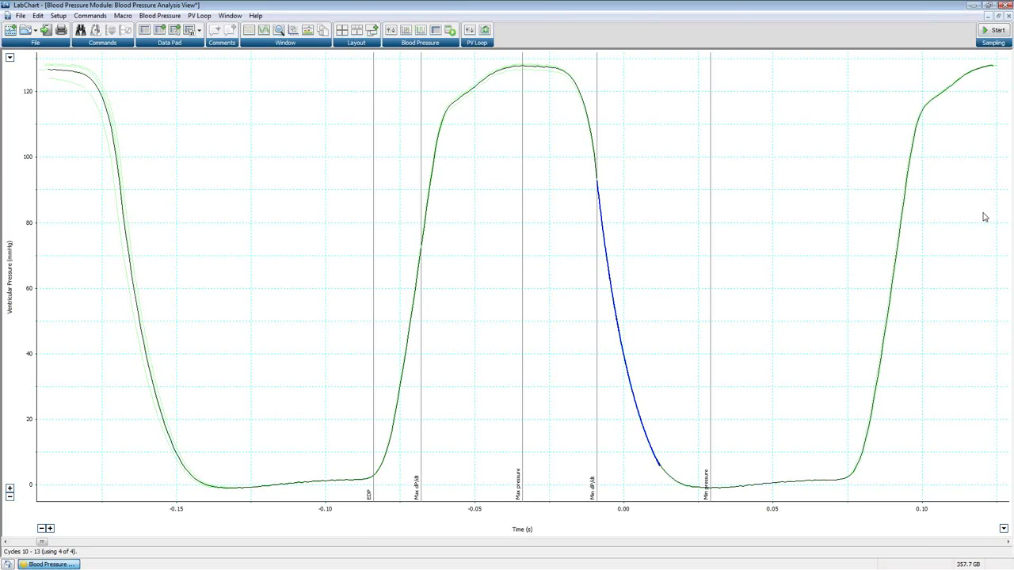
{"action": "left_click", "coordinate": [68, 544]}
{"action": "left_click", "coordinate": [140, 545]}
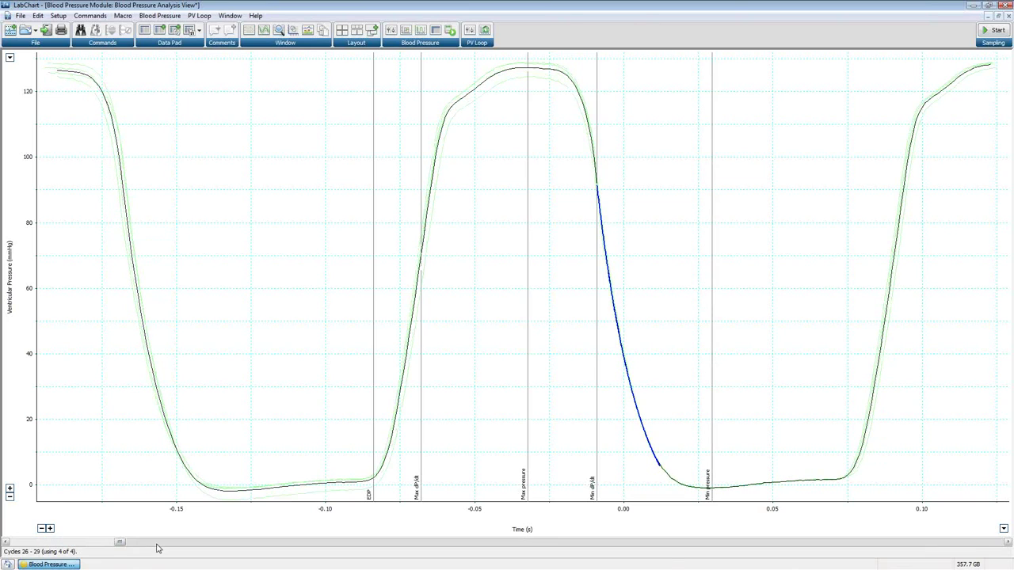
{"action": "left_click", "coordinate": [214, 545]}
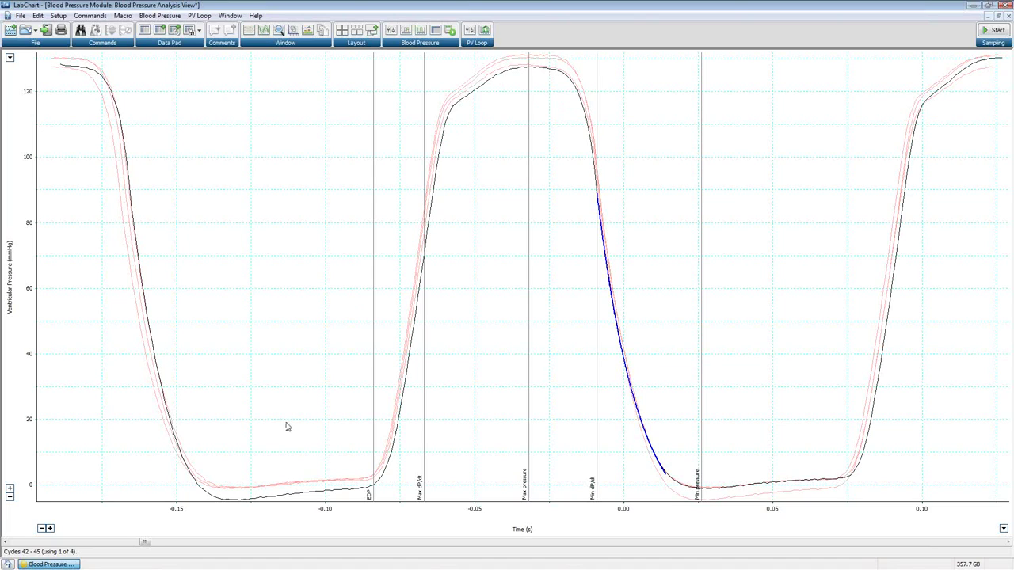
- Page the analysis on through cycles 50–55, 58–61 and 82–85 to 98–101, then close it
{"action": "left_click", "coordinate": [284, 543]}
{"action": "left_click", "coordinate": [324, 543]}
{"action": "left_click", "coordinate": [370, 544]}
{"action": "left_click", "coordinate": [400, 545]}
{"action": "left_click", "coordinate": [424, 544]}
{"action": "left_click", "coordinate": [469, 545]}
{"action": "left_click", "coordinate": [504, 545]}
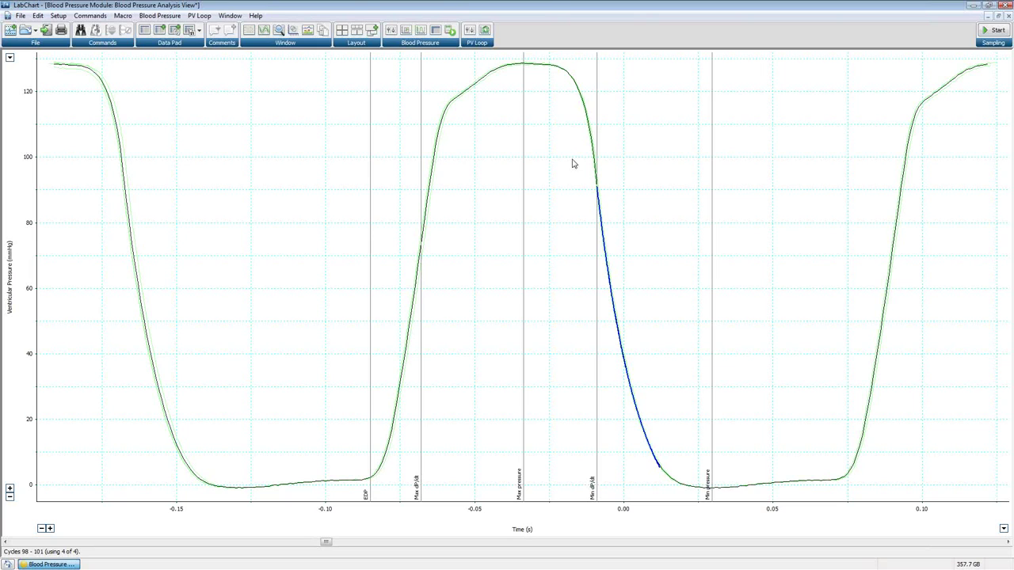
{"action": "left_click", "coordinate": [1008, 16]}
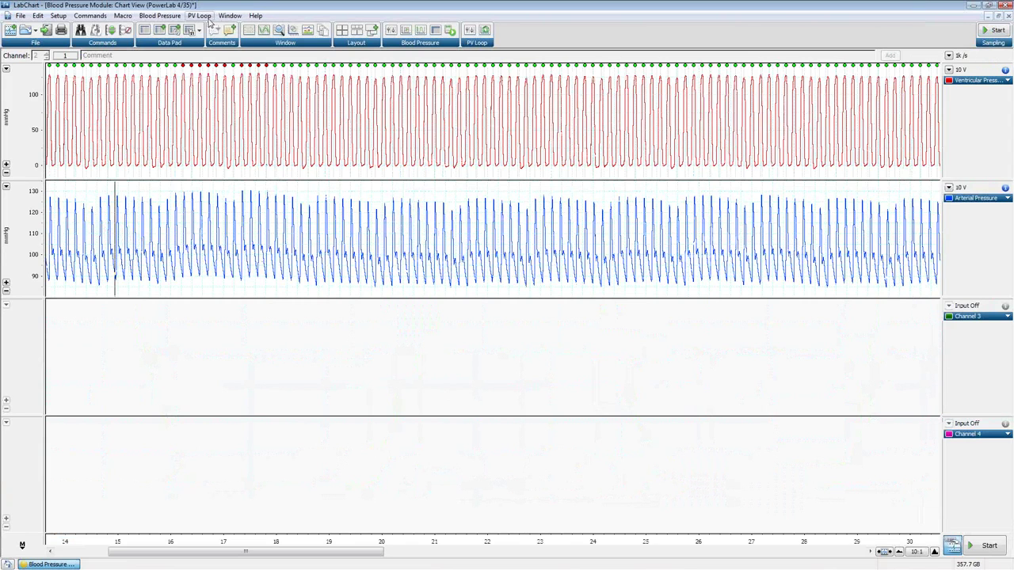
- Switch to the per-cycle Blood Pressure Table View
{"action": "left_click", "coordinate": [154, 15]}
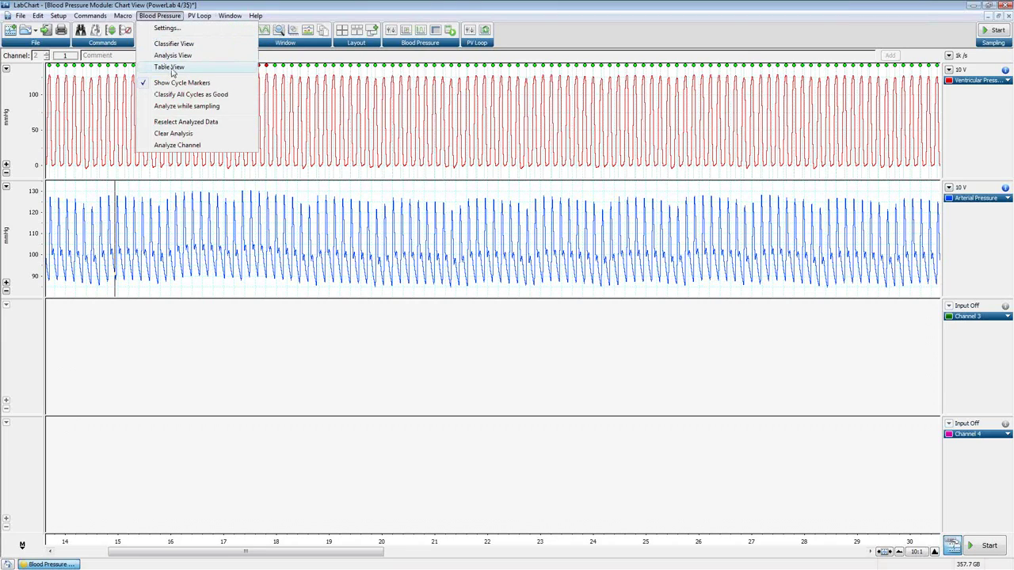
{"action": "left_click", "coordinate": [457, 9]}
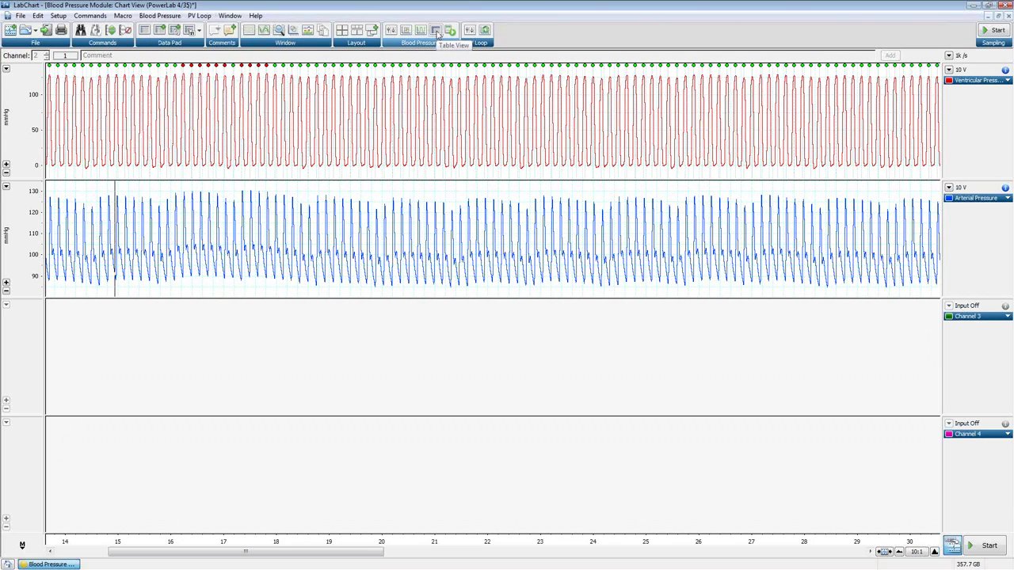
{"action": "left_click", "coordinate": [437, 30]}
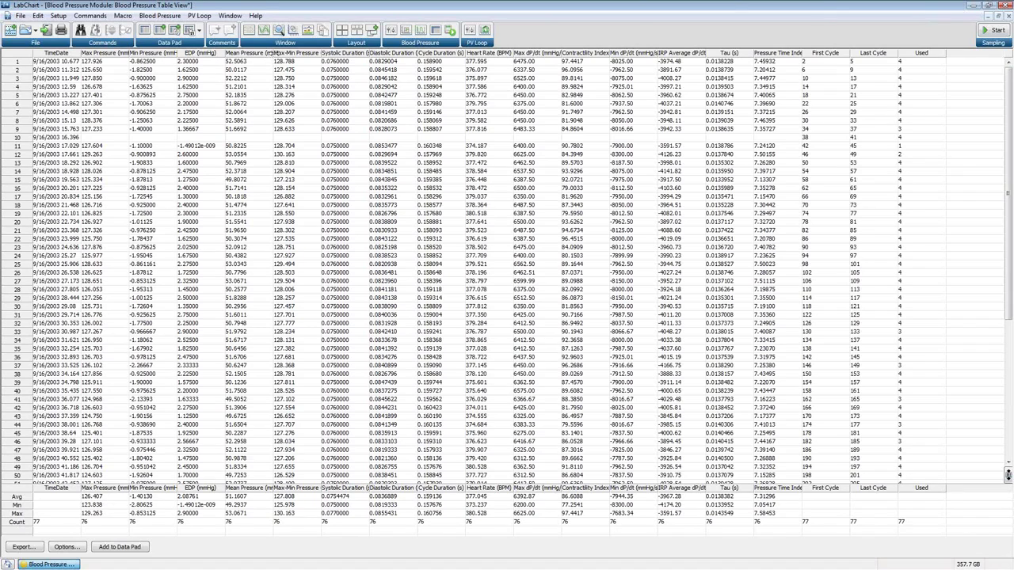
- Widen the Mean Pressure column and scroll down through the table's 77 entries
{"action": "left_click_drag", "start_coordinate": [273, 52], "coordinate": [298, 56]}
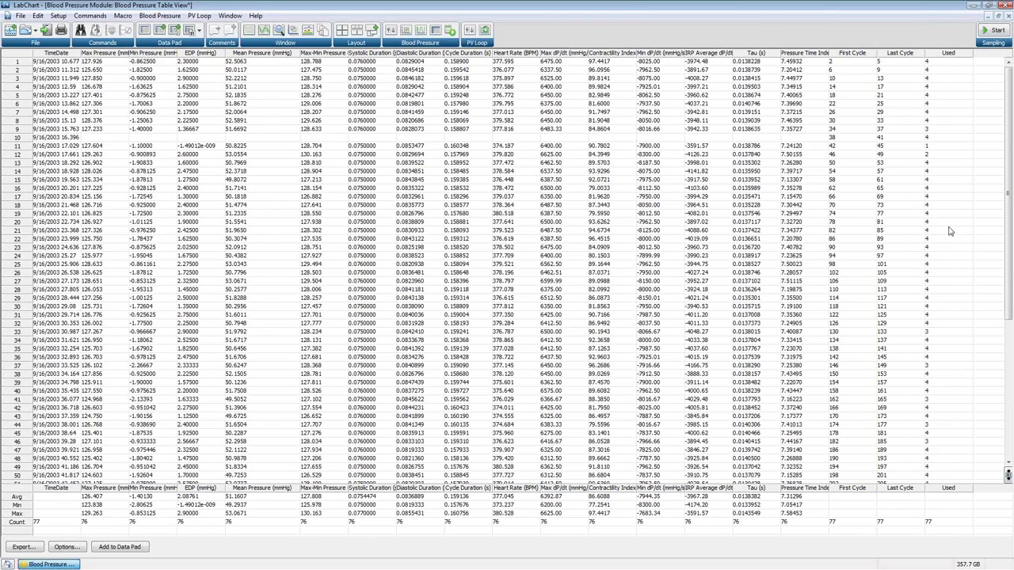
{"action": "left_click_drag", "start_coordinate": [1010, 248], "coordinate": [1009, 389]}
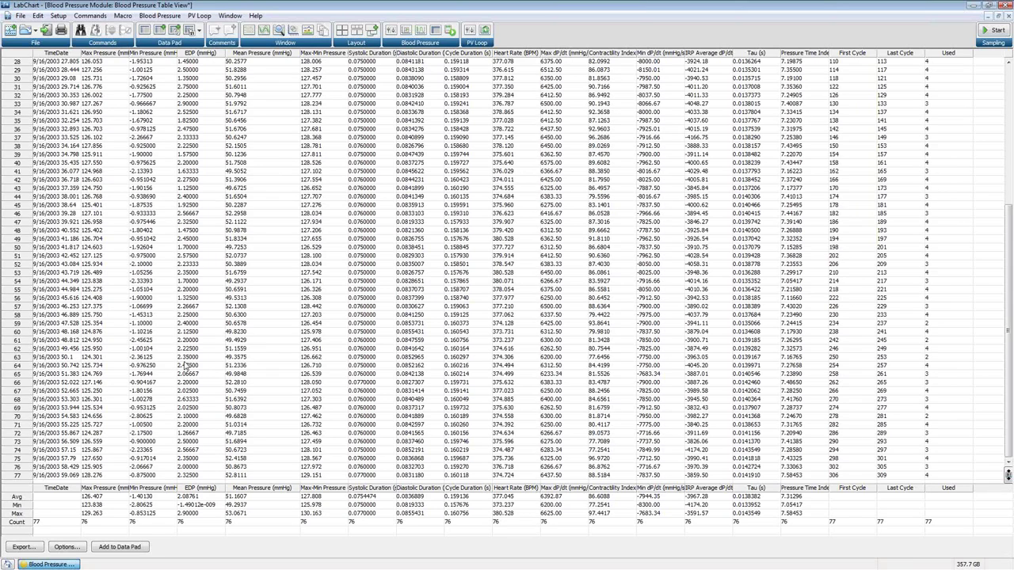
{"action": "left_click", "coordinate": [76, 549]}
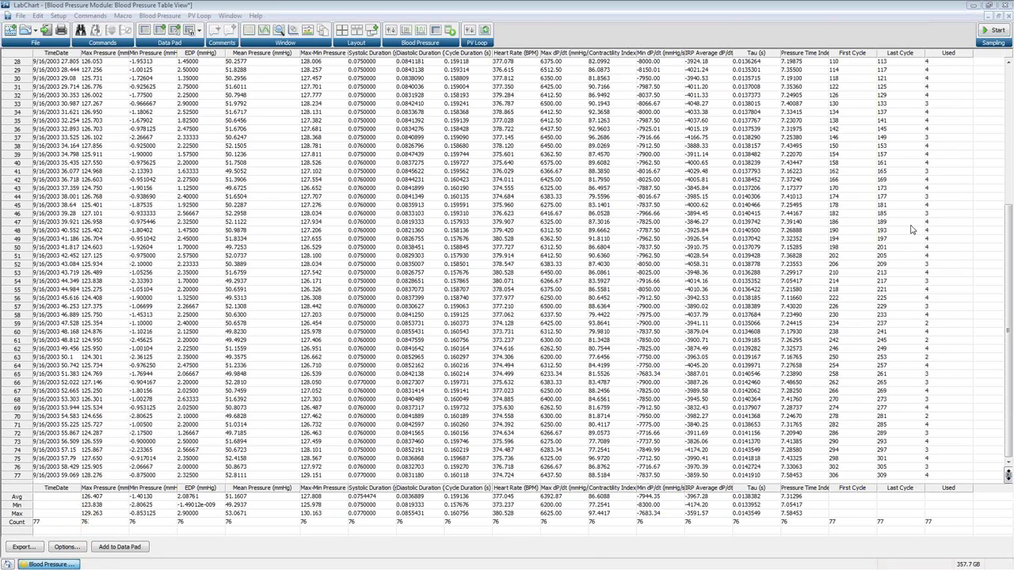
{"action": "left_click", "coordinate": [69, 549]}
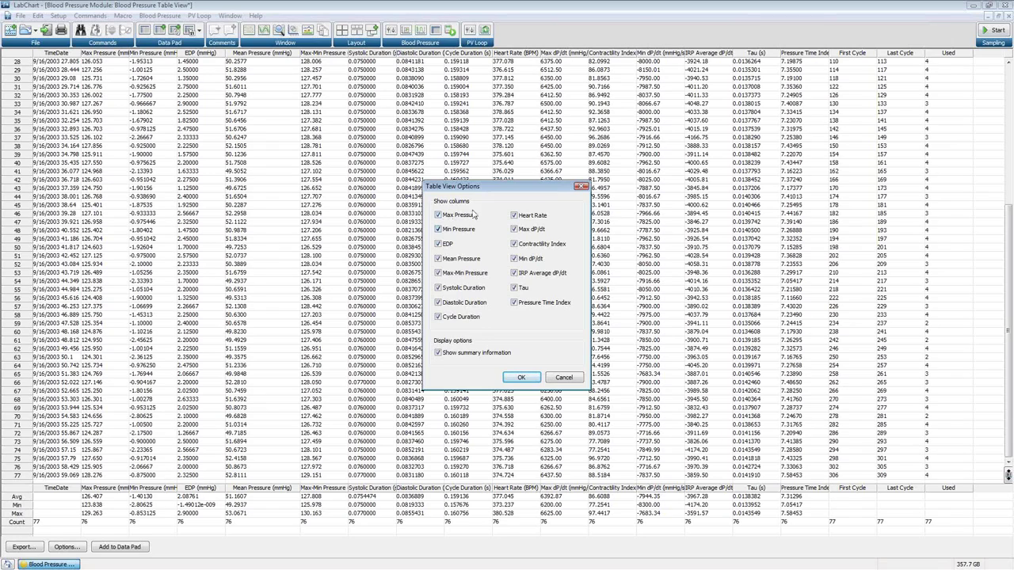
- Hide Mean, Max-Min, Cycle Duration, Heart Rate, Max and Min dP/dt columns, keeping Contractility Index
{"action": "left_click", "coordinate": [438, 259]}
{"action": "left_click", "coordinate": [438, 273]}
{"action": "left_click", "coordinate": [438, 317]}
{"action": "left_click", "coordinate": [514, 215]}
{"action": "left_click", "coordinate": [514, 230]}
{"action": "left_click", "coordinate": [514, 244]}
{"action": "left_click", "coordinate": [514, 258]}
- Hide IRP Average dP/dt, Tau and Pressure Time Index, drop summary rows, apply, and begin exporting to text
{"action": "left_click", "coordinate": [514, 272]}
{"action": "left_click", "coordinate": [514, 288]}
{"action": "left_click", "coordinate": [514, 304]}
{"action": "left_click", "coordinate": [438, 353]}
{"action": "left_click", "coordinate": [521, 378]}
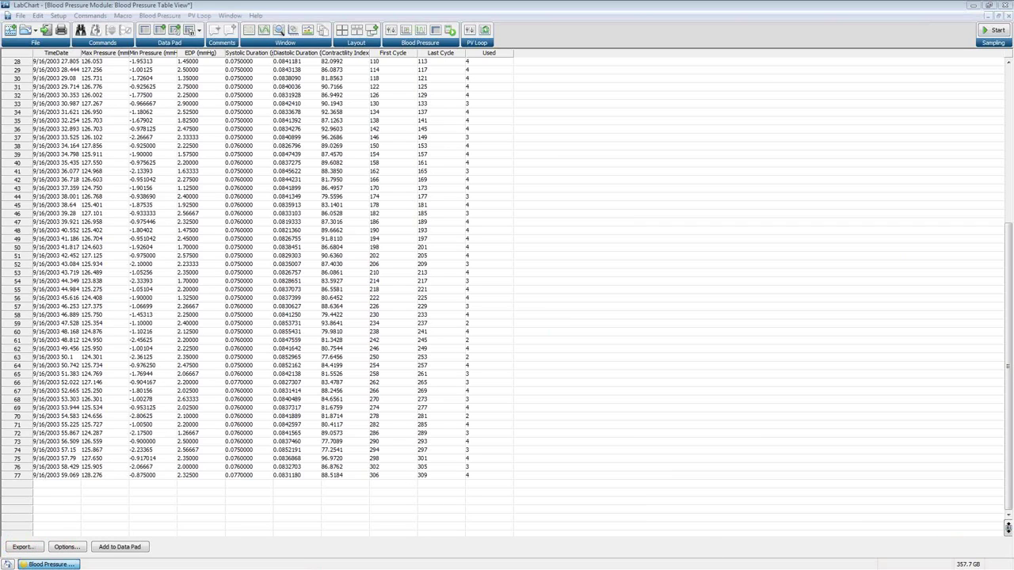
{"action": "left_click", "coordinate": [23, 548]}
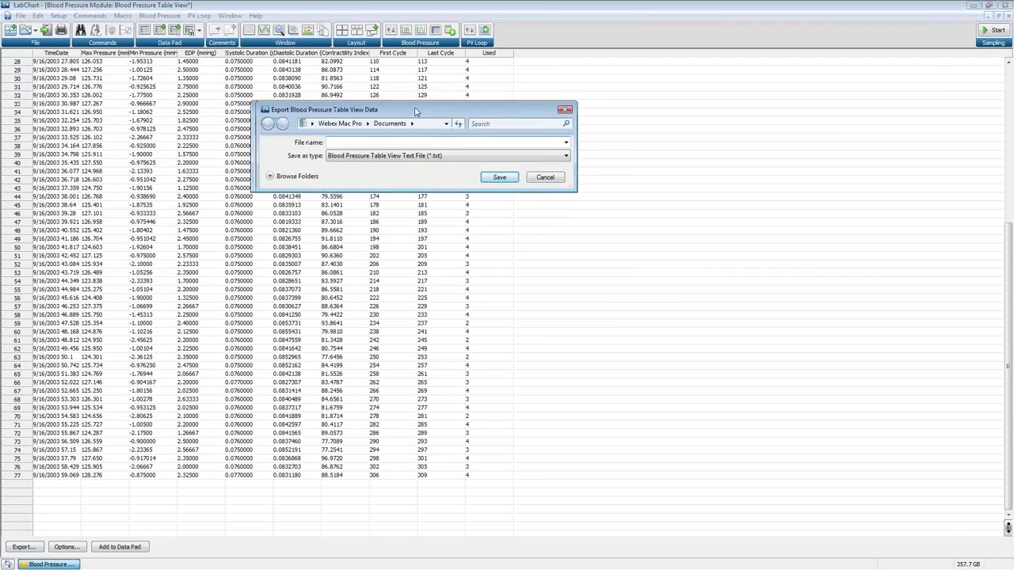
{"action": "left_click", "coordinate": [428, 156]}
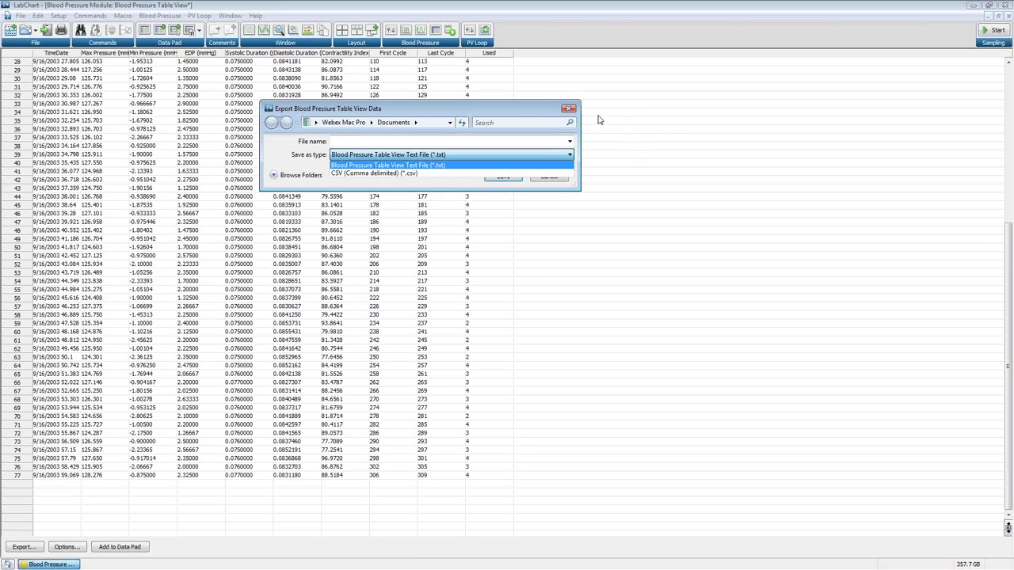
{"action": "left_click", "coordinate": [569, 113]}
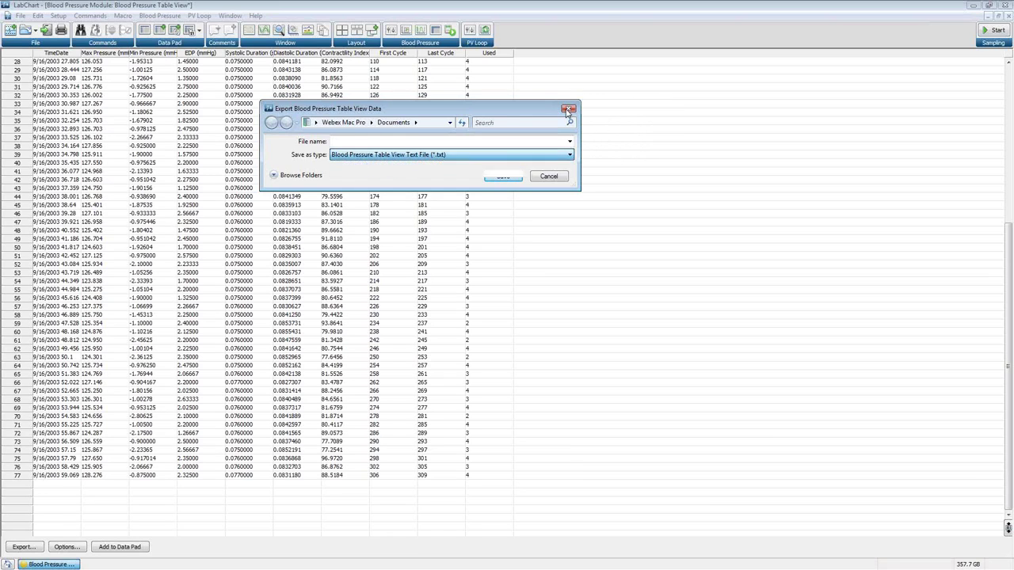
{"action": "left_click", "coordinate": [558, 177]}
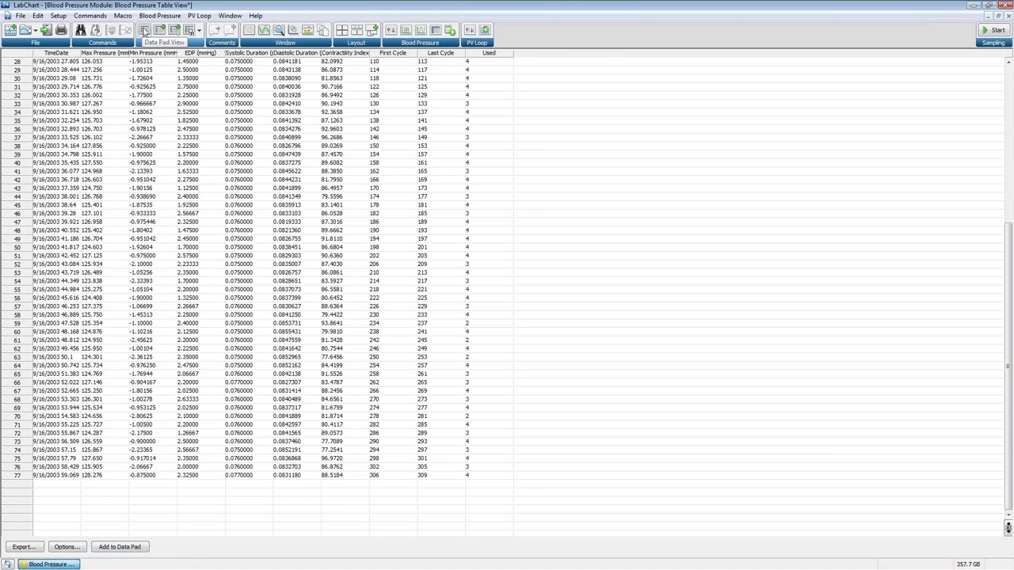
- Show the Data Pad and tile it beside the cycle table and pressure chart
{"action": "left_click", "coordinate": [229, 16]}
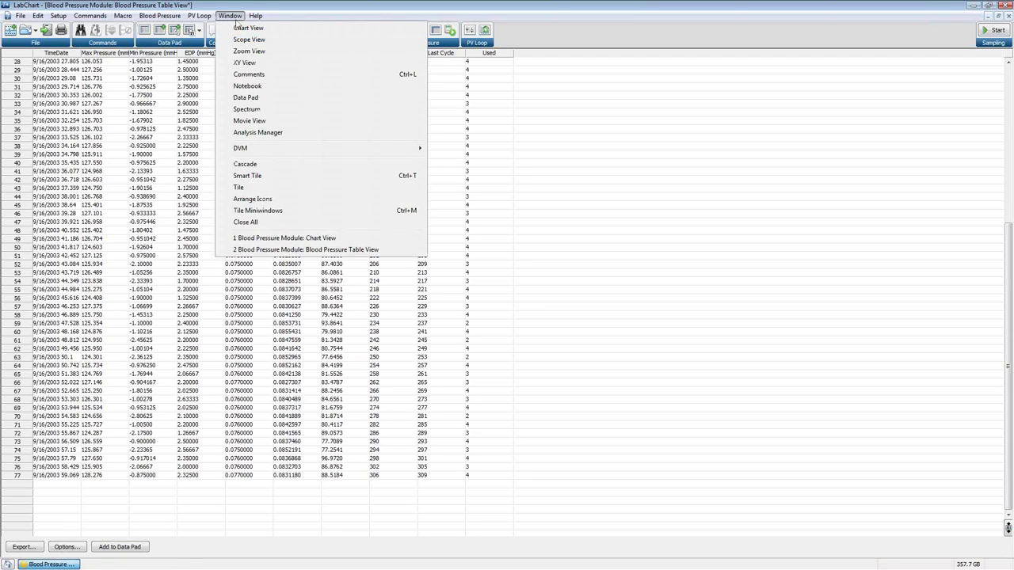
{"action": "left_click", "coordinate": [251, 100]}
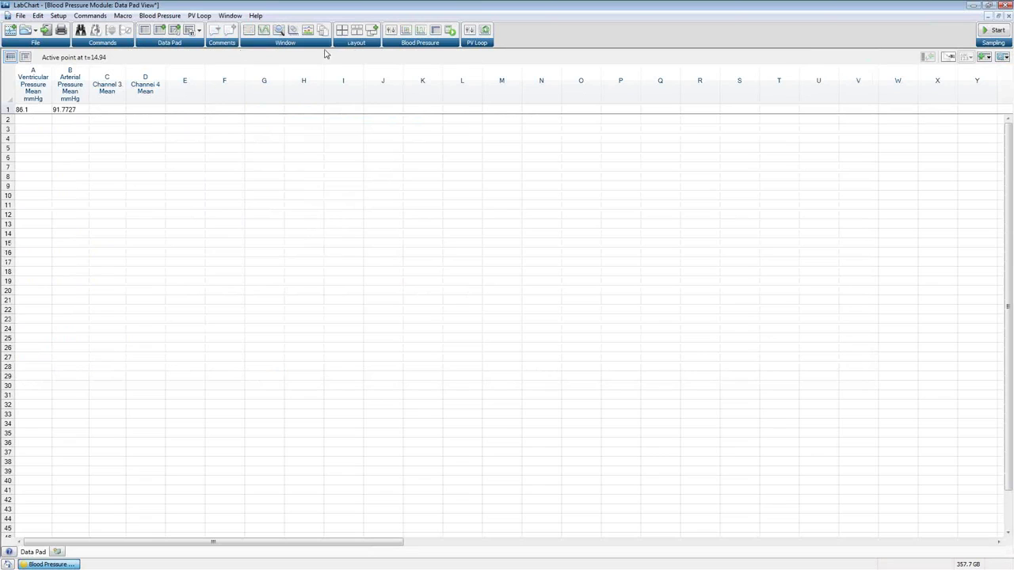
{"action": "left_click", "coordinate": [340, 32]}
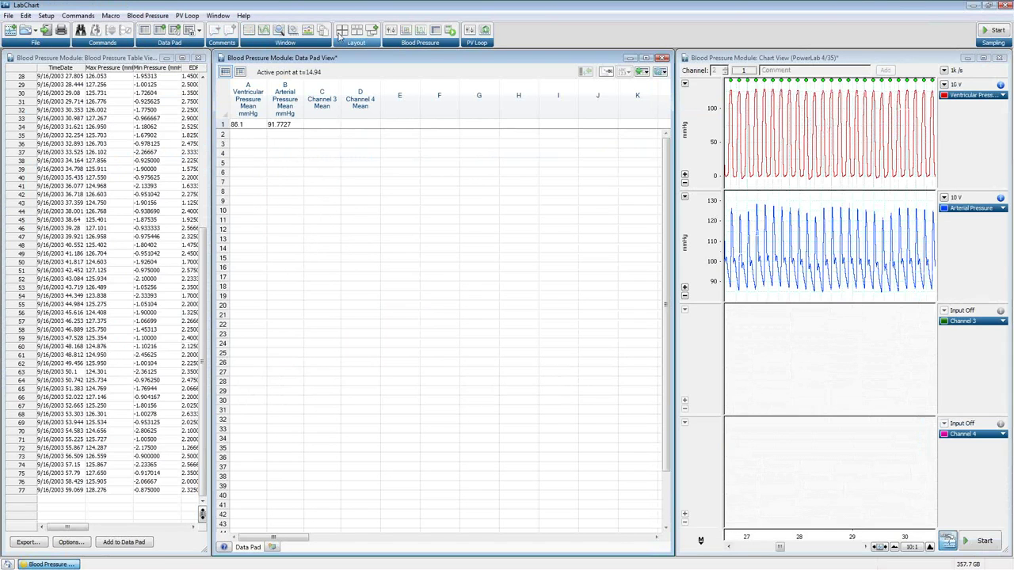
- Add all cycle table rows to the Data Pad, show its formula bar and select cell A2
{"action": "left_click", "coordinate": [81, 60]}
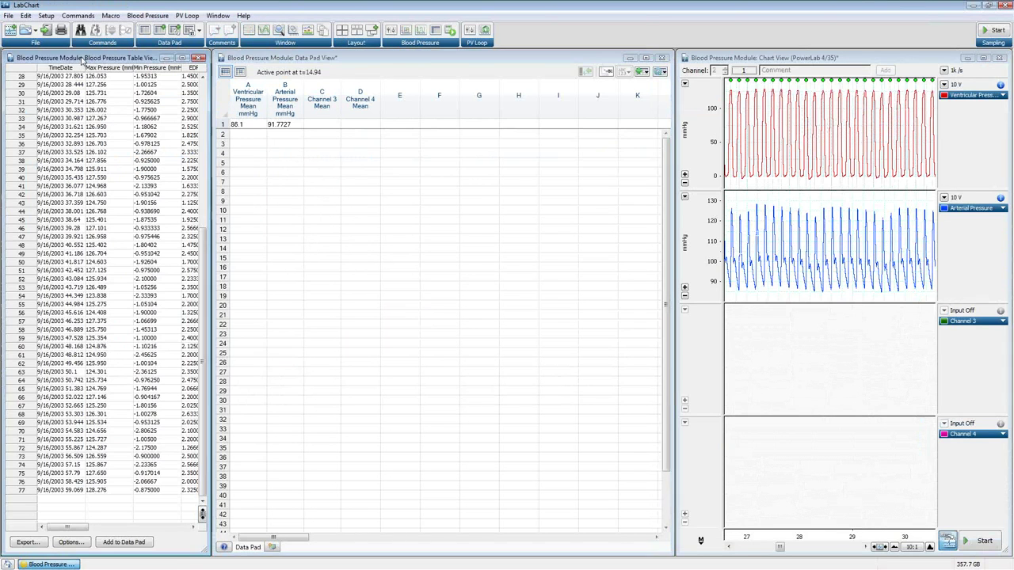
{"action": "left_click", "coordinate": [387, 67]}
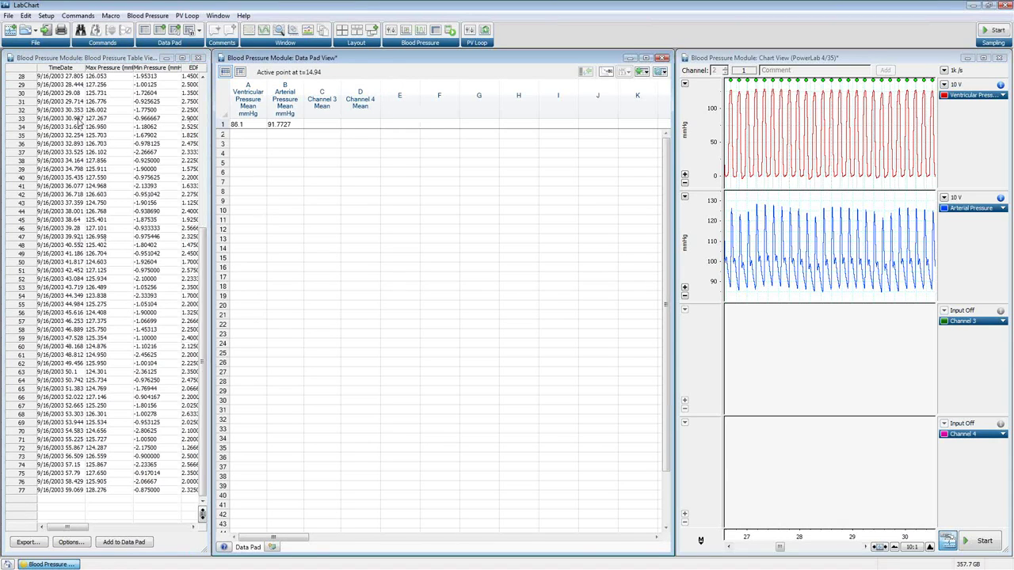
{"action": "left_click", "coordinate": [124, 543]}
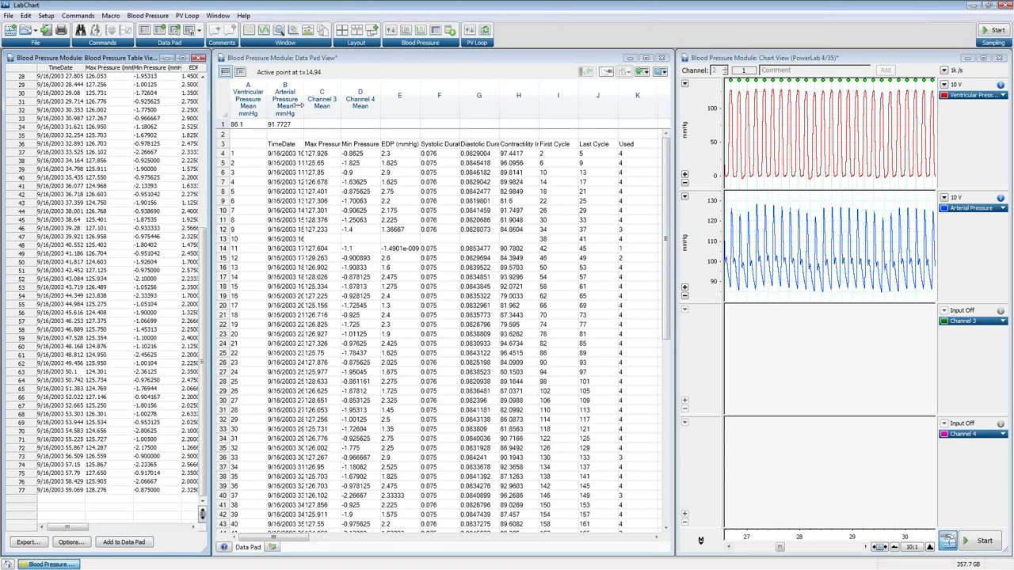
{"action": "left_click", "coordinate": [243, 73]}
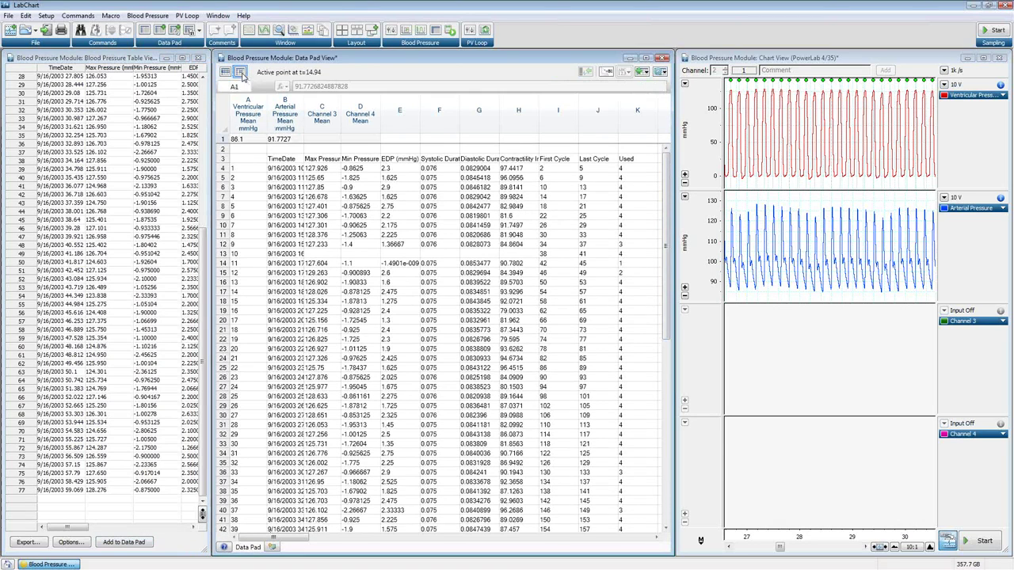
{"action": "left_click", "coordinate": [254, 149]}
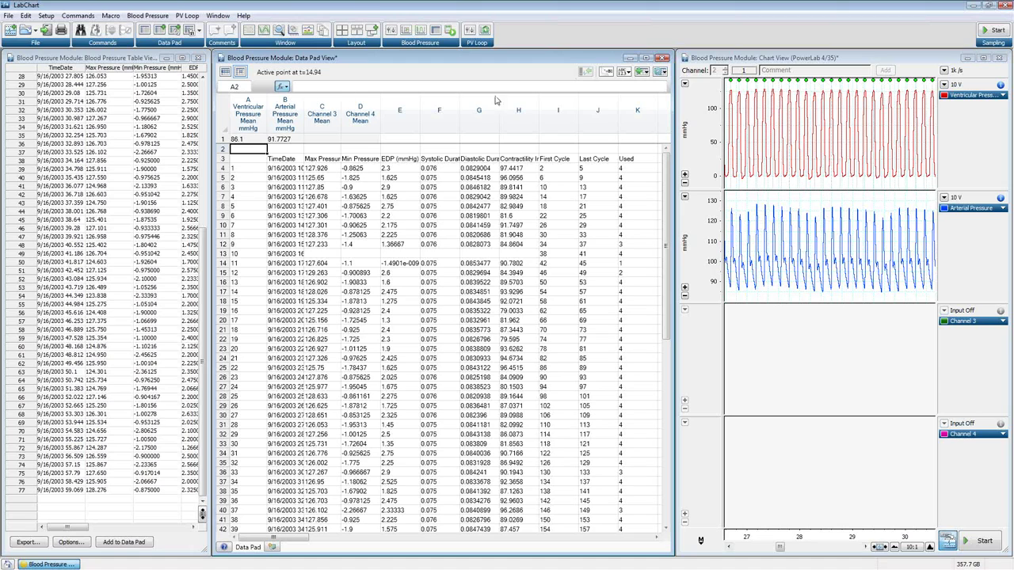
- Close the Data Pad, table and chart without saving, then reopen Blood Pressure Module as a playback source
{"action": "left_click", "coordinate": [662, 58]}
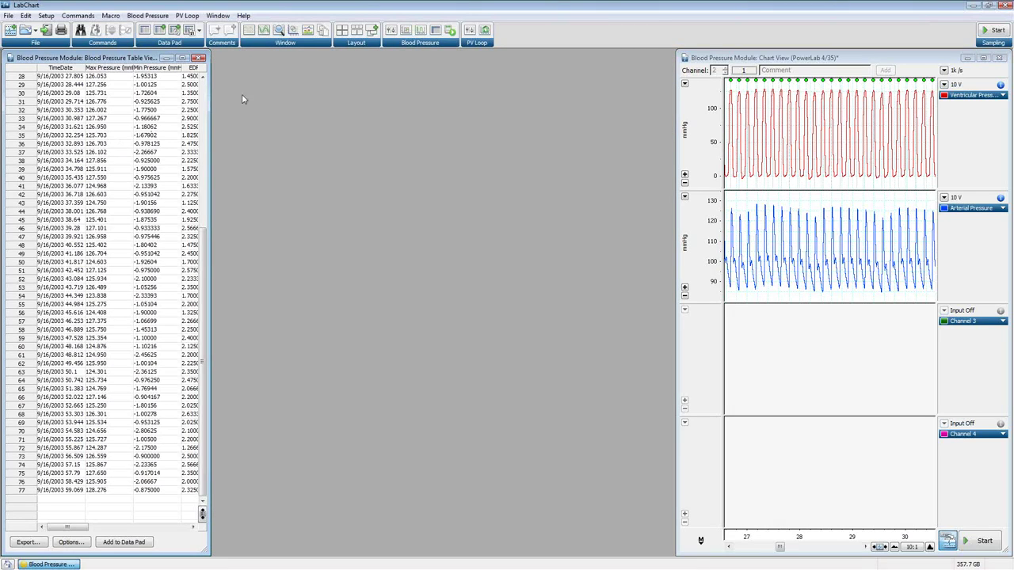
{"action": "left_click", "coordinate": [200, 58]}
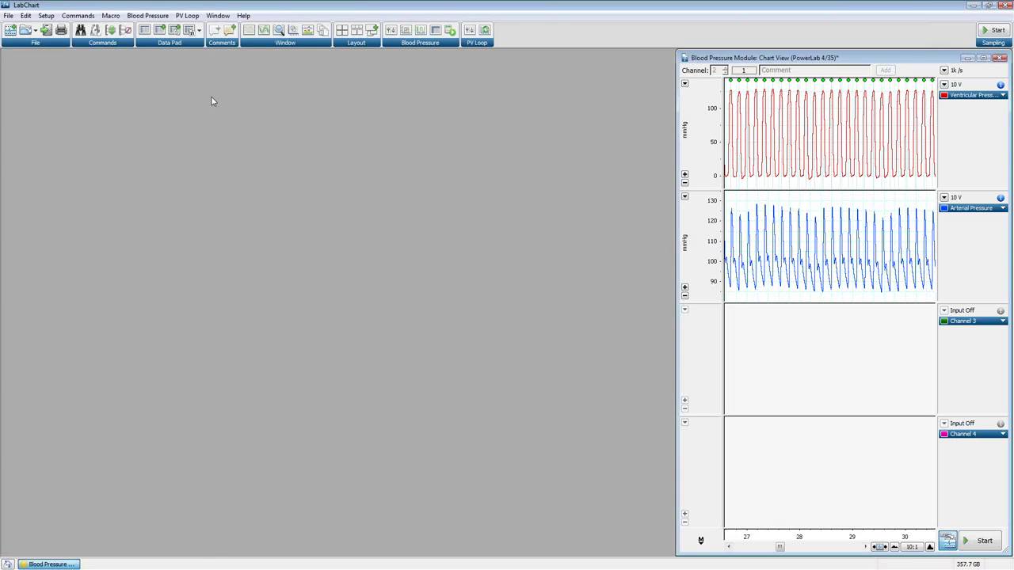
{"action": "left_click", "coordinate": [1000, 58]}
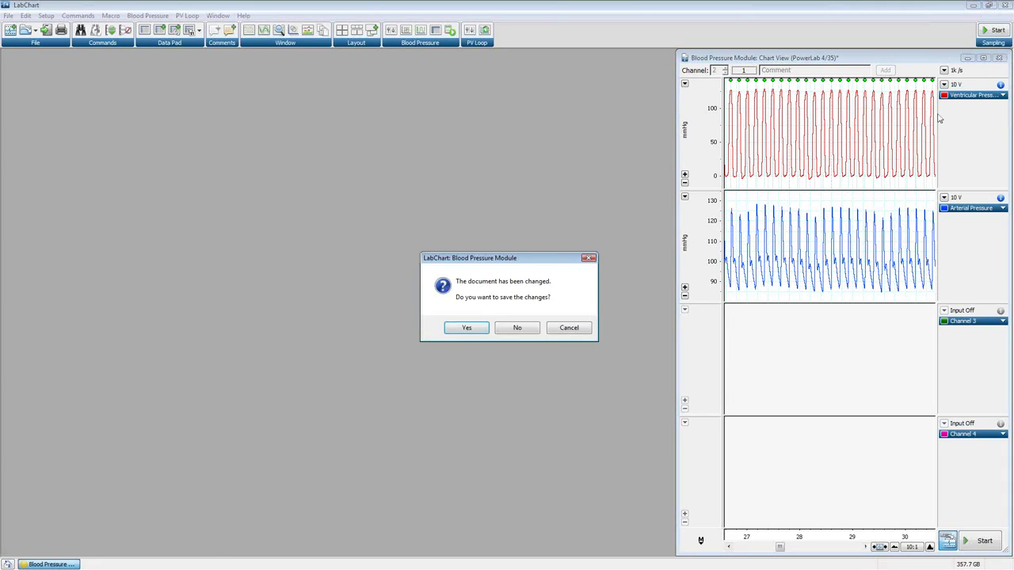
{"action": "left_click", "coordinate": [535, 327]}
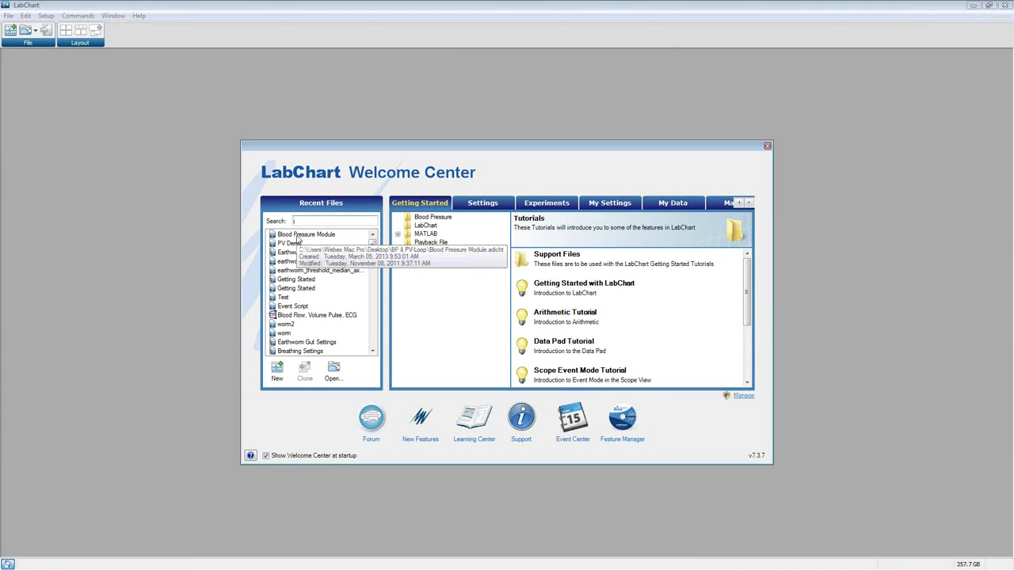
{"action": "right_click", "coordinate": [301, 236]}
{"action": "left_click", "coordinate": [345, 252]}
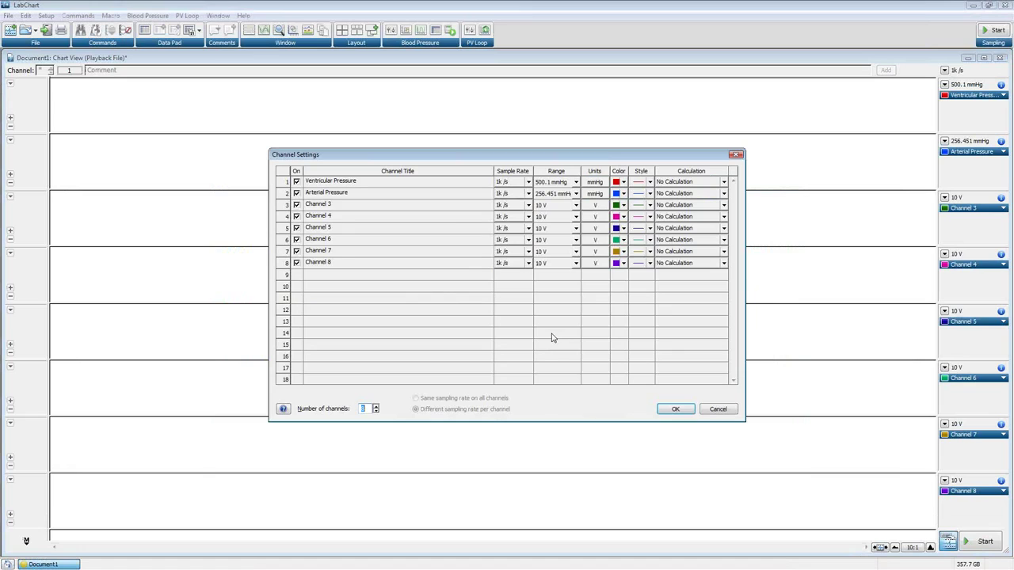
- Set the playback document's number of channels to 4 and confirm Channel Settings
{"action": "type", "text": "3"}
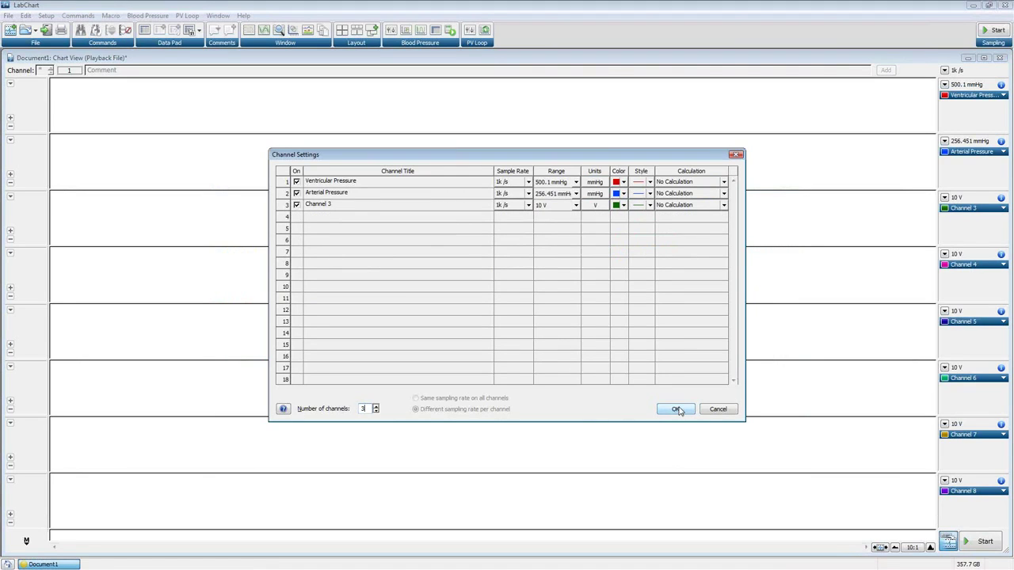
{"action": "key", "text": "BackSpace"}
{"action": "type", "text": "4"}
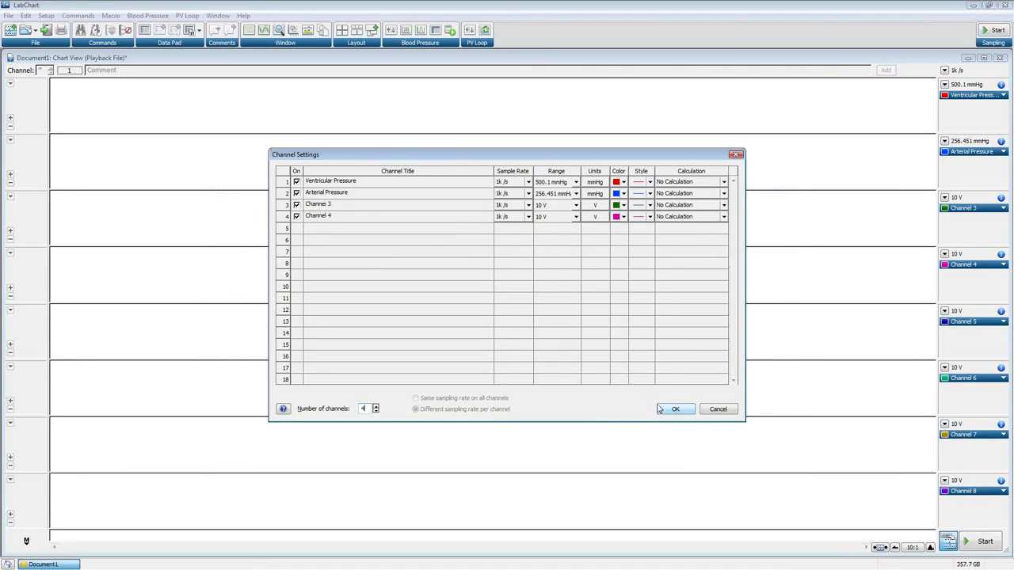
{"action": "left_click", "coordinate": [673, 407]}
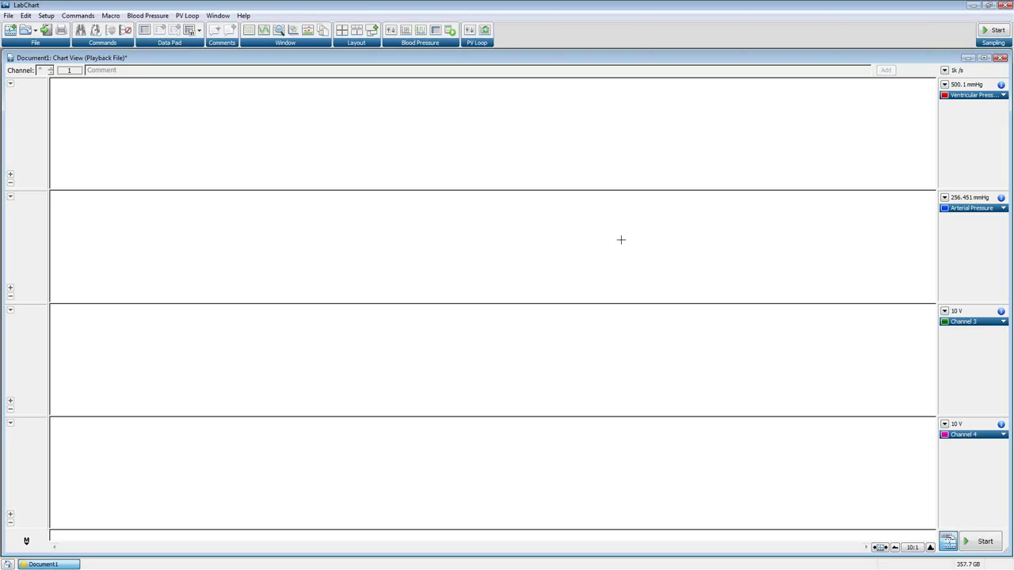
- Accept the Blood Pressure detection settings unchanged with OK
{"action": "left_click", "coordinate": [975, 323]}
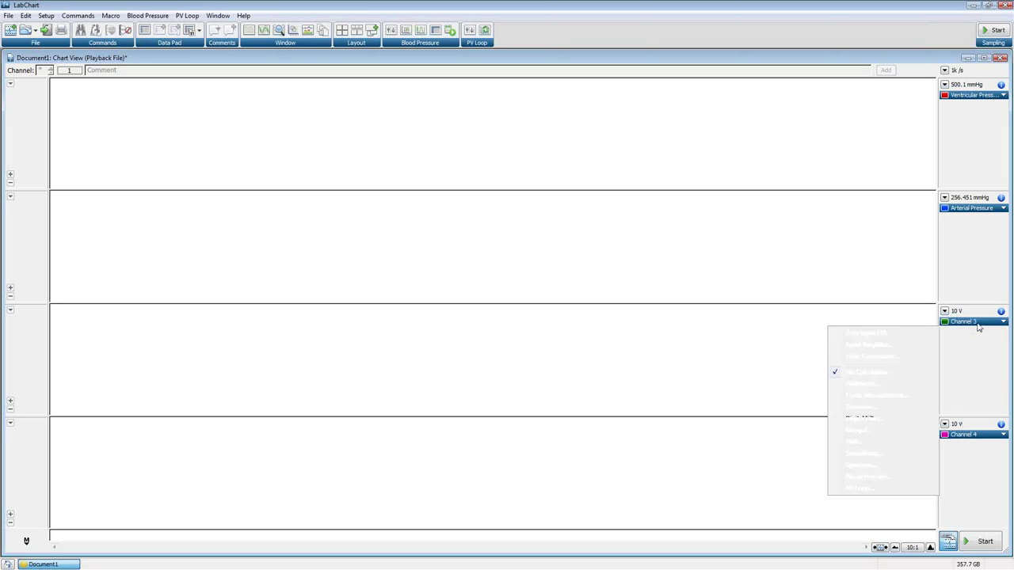
{"action": "left_click", "coordinate": [977, 324]}
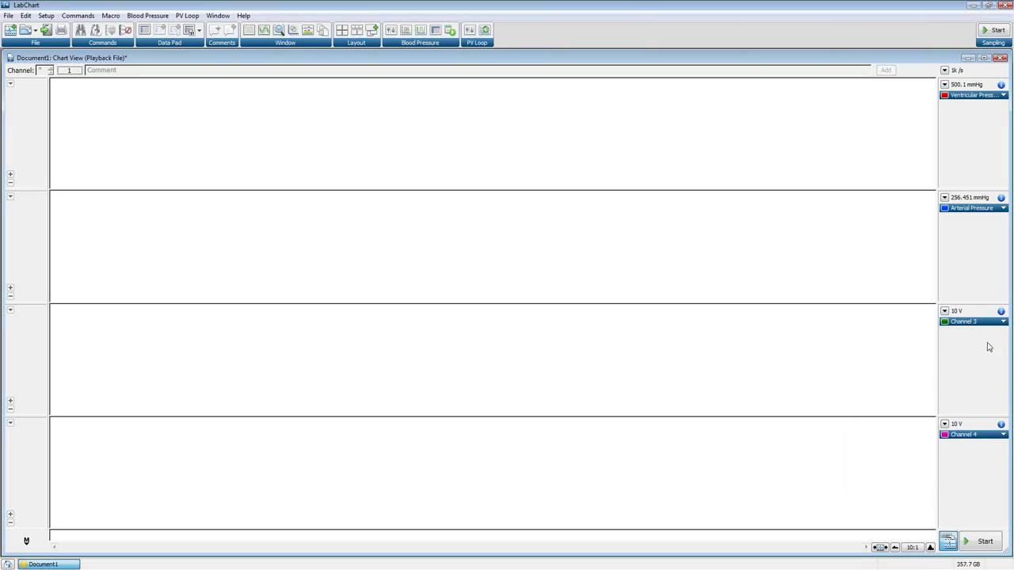
{"action": "left_click", "coordinate": [158, 16]}
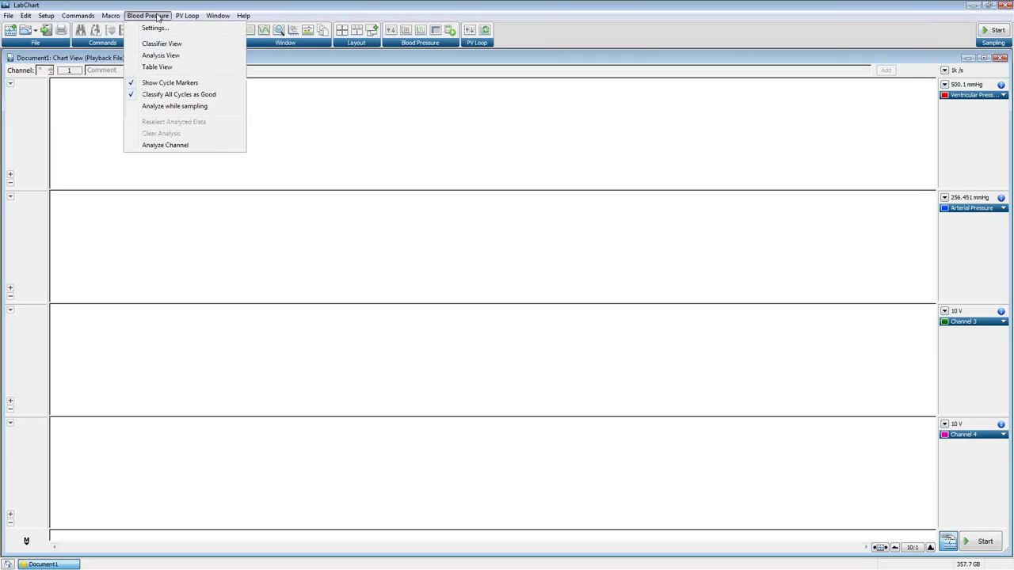
{"action": "left_click", "coordinate": [159, 30]}
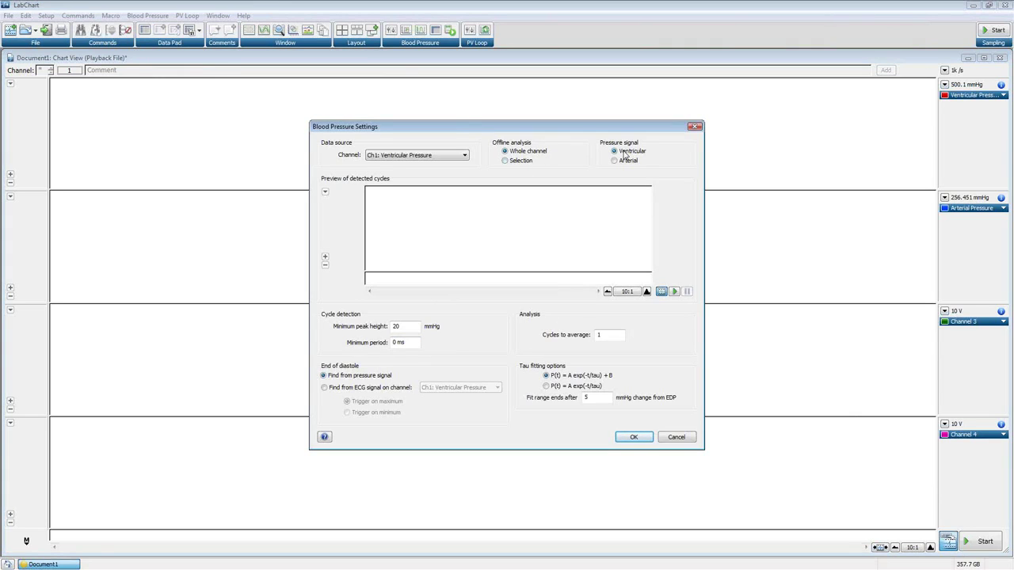
{"action": "left_click", "coordinate": [635, 438]}
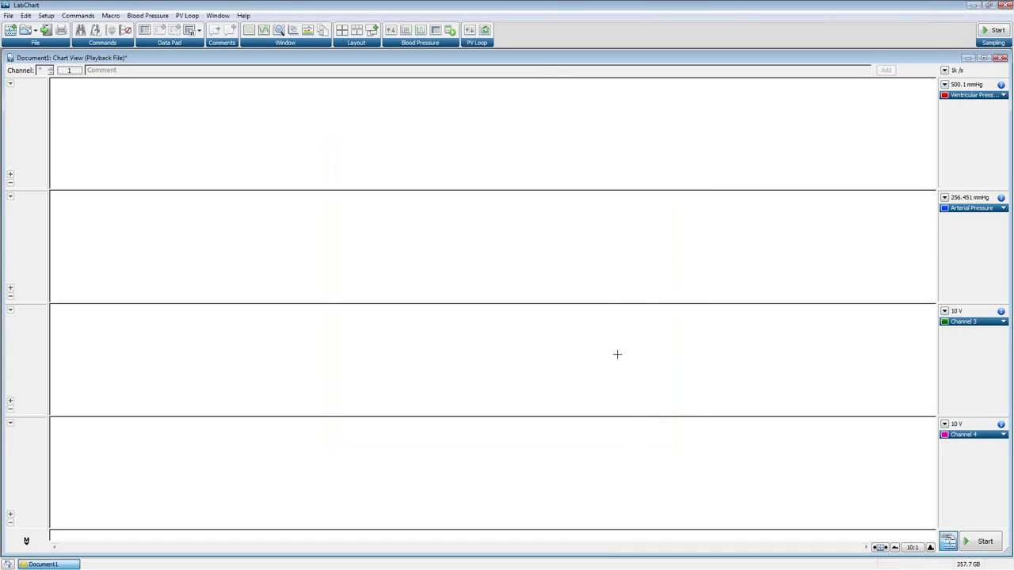
- Switch on 'Analyze while sampling' in the Blood Pressure menu
{"action": "left_click", "coordinate": [137, 17]}
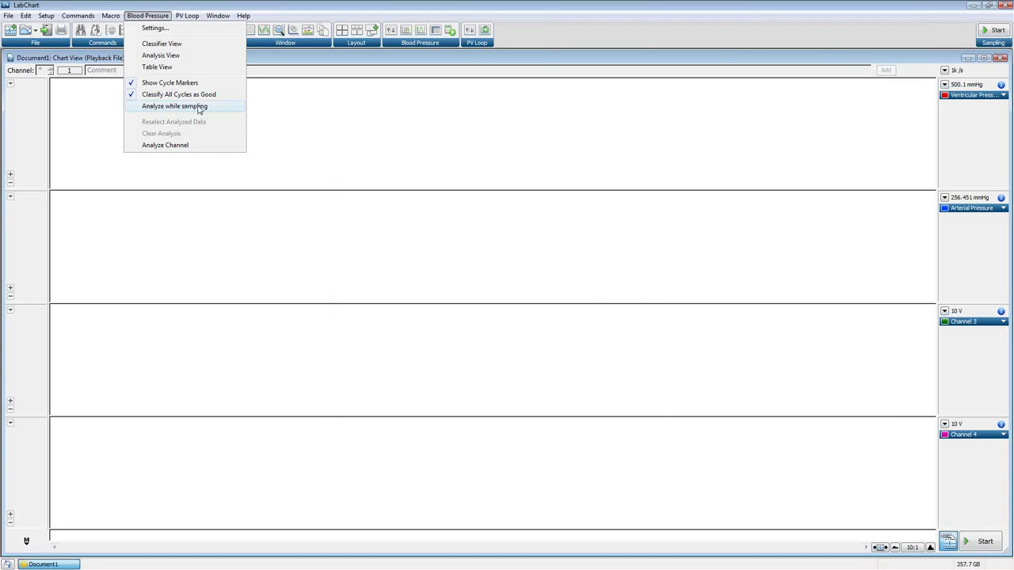
{"action": "left_click", "coordinate": [133, 108]}
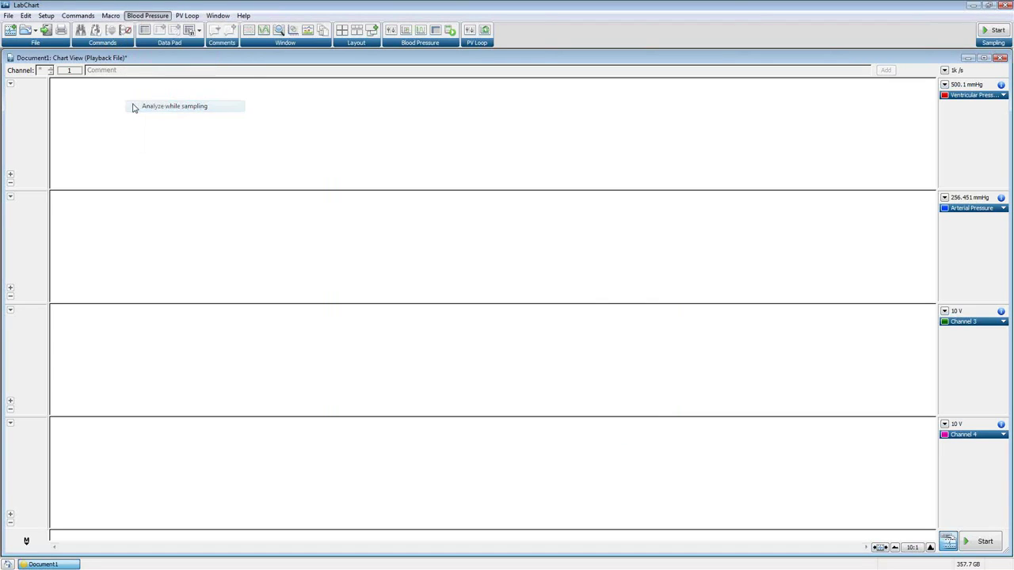
{"action": "left_click", "coordinate": [143, 17]}
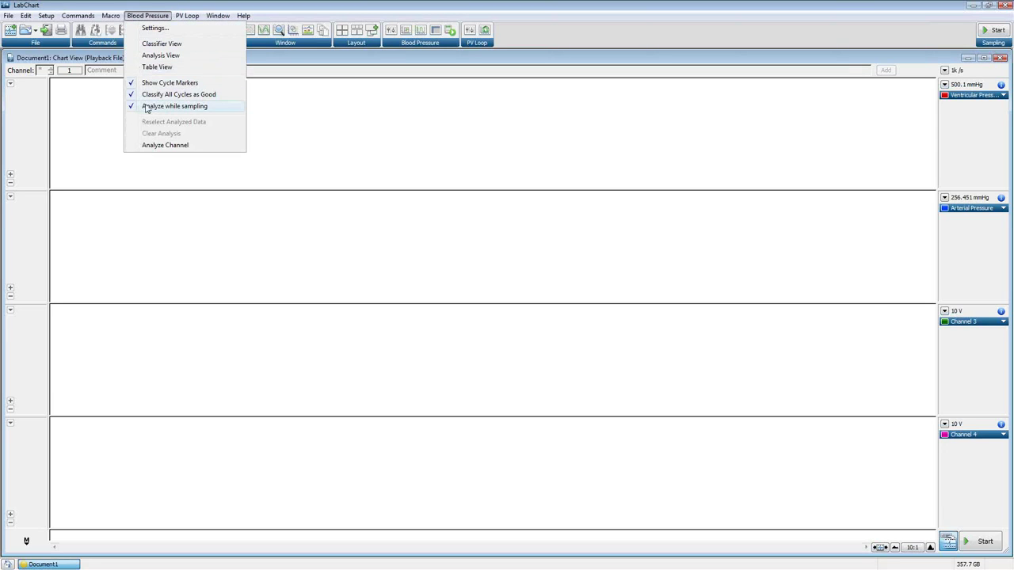
{"action": "left_click", "coordinate": [982, 341]}
- Set Channel 3 to a Blood Pressure calculation with Max Pressure as the parameter
{"action": "left_click", "coordinate": [980, 322]}
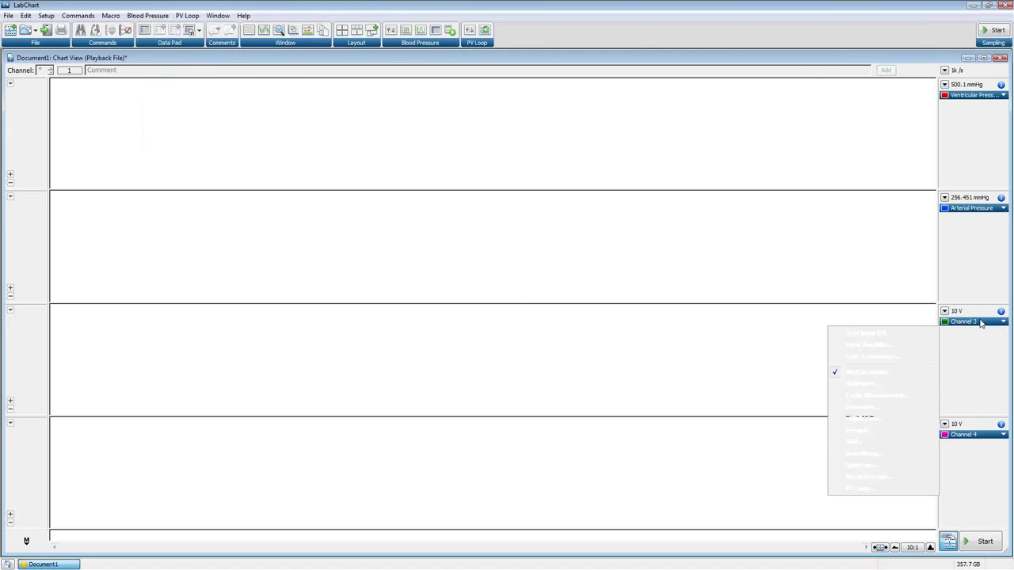
{"action": "left_click", "coordinate": [988, 341]}
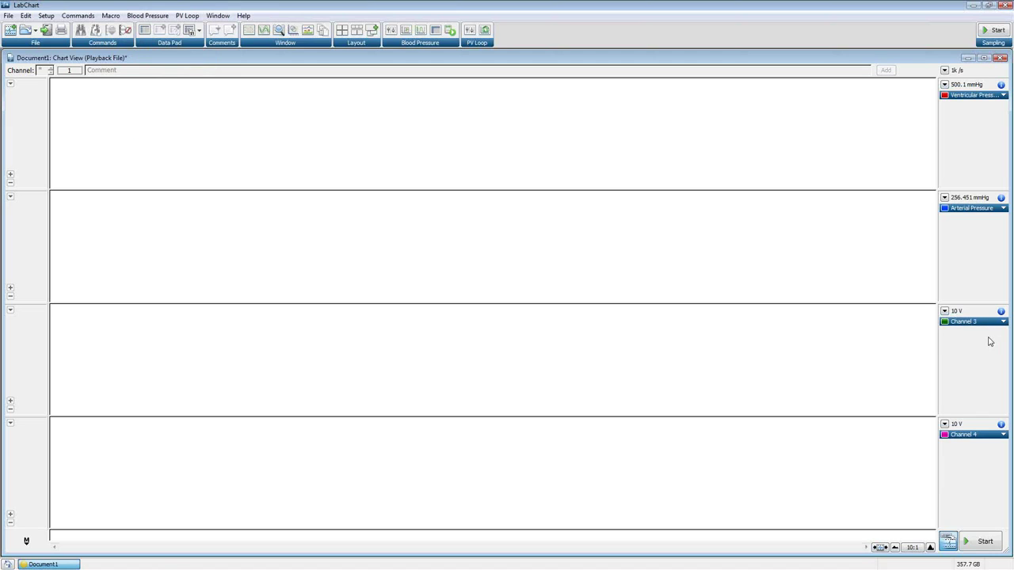
{"action": "left_click", "coordinate": [982, 323]}
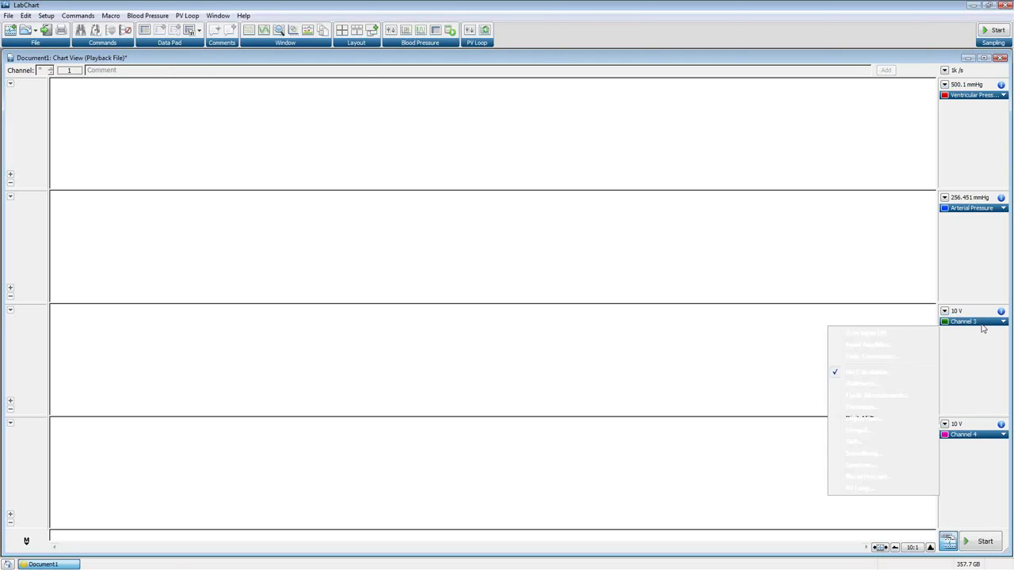
{"action": "left_click", "coordinate": [879, 478]}
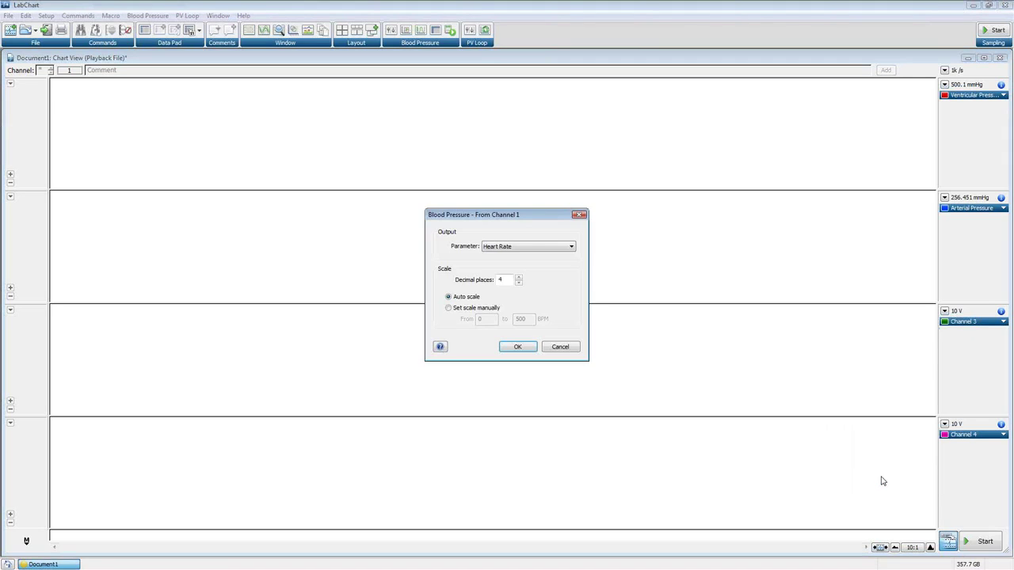
{"action": "left_click", "coordinate": [548, 251]}
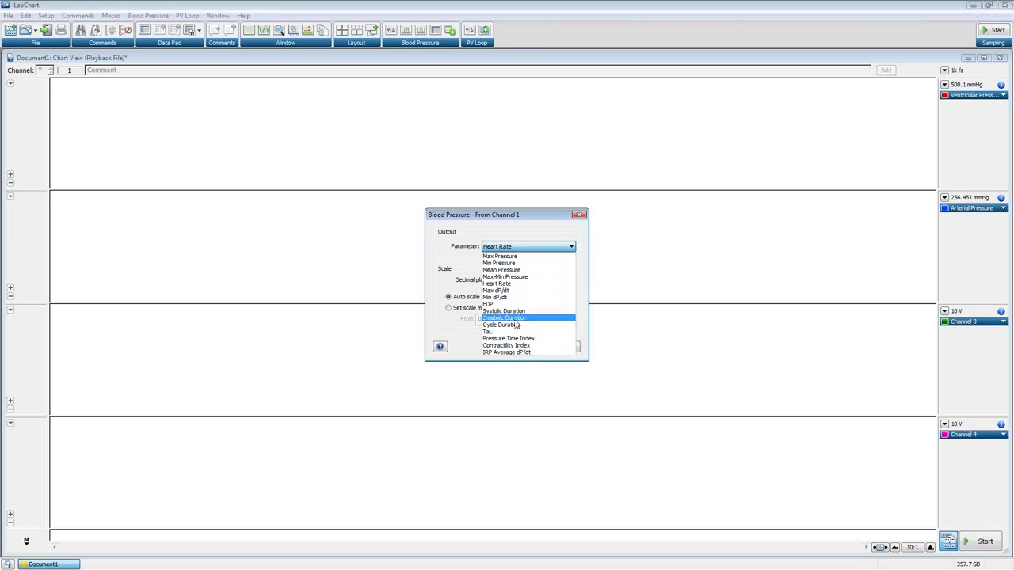
{"action": "left_click", "coordinate": [511, 257]}
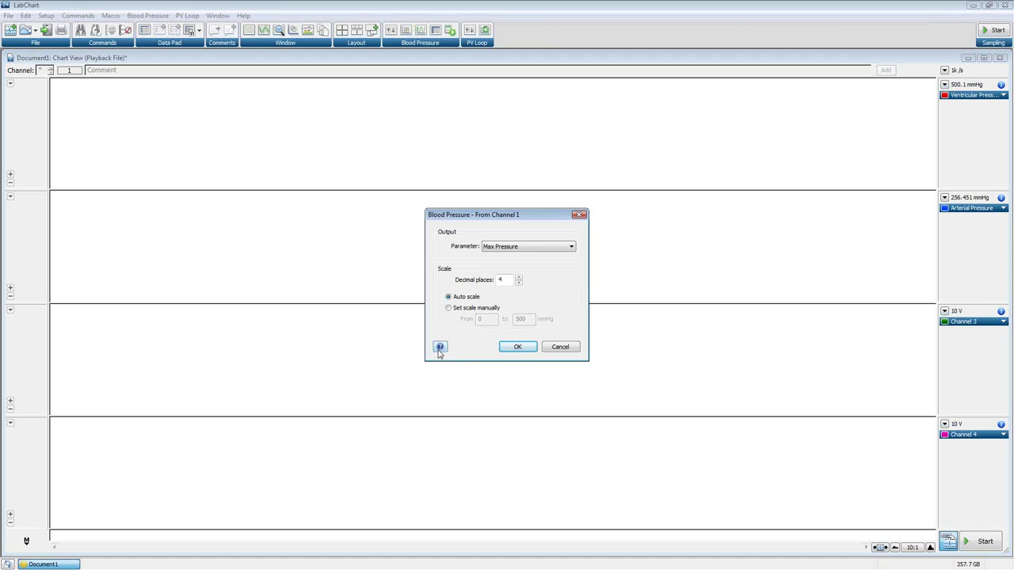
{"action": "left_click", "coordinate": [516, 347]}
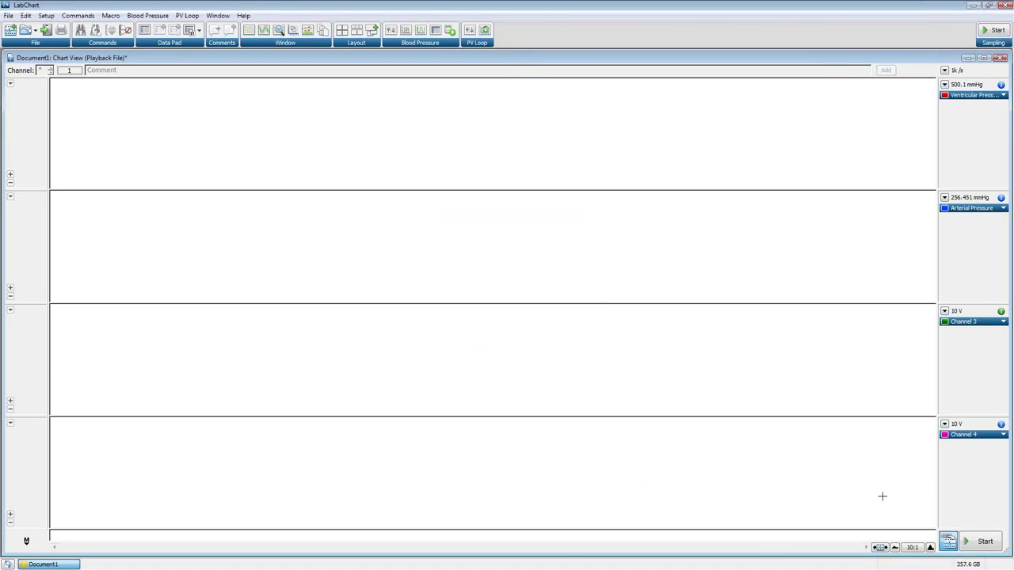
- Set Channel 4 to a Blood Pressure Heart Rate calculation, then start recording
{"action": "left_click", "coordinate": [979, 435]}
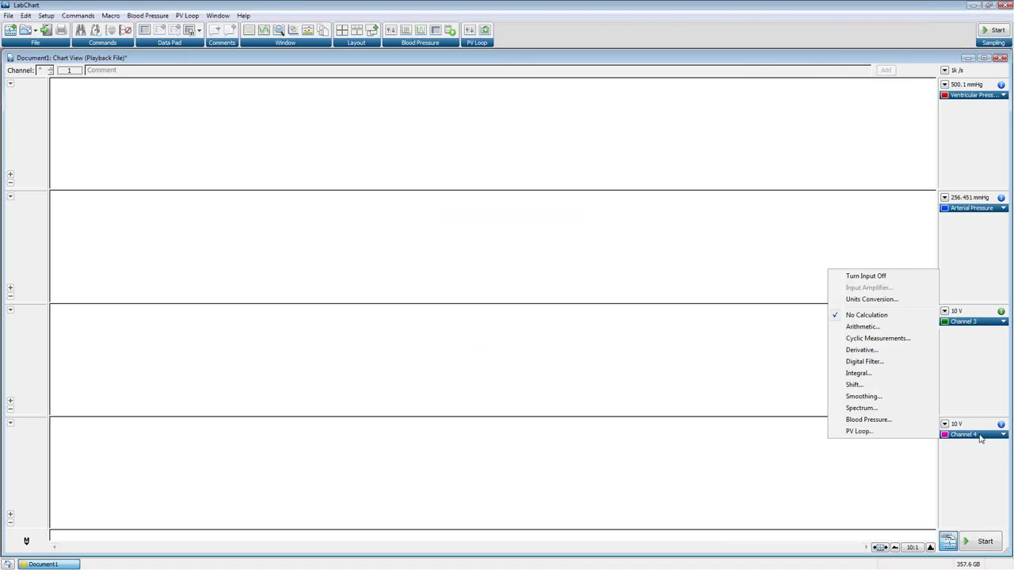
{"action": "left_click", "coordinate": [887, 419]}
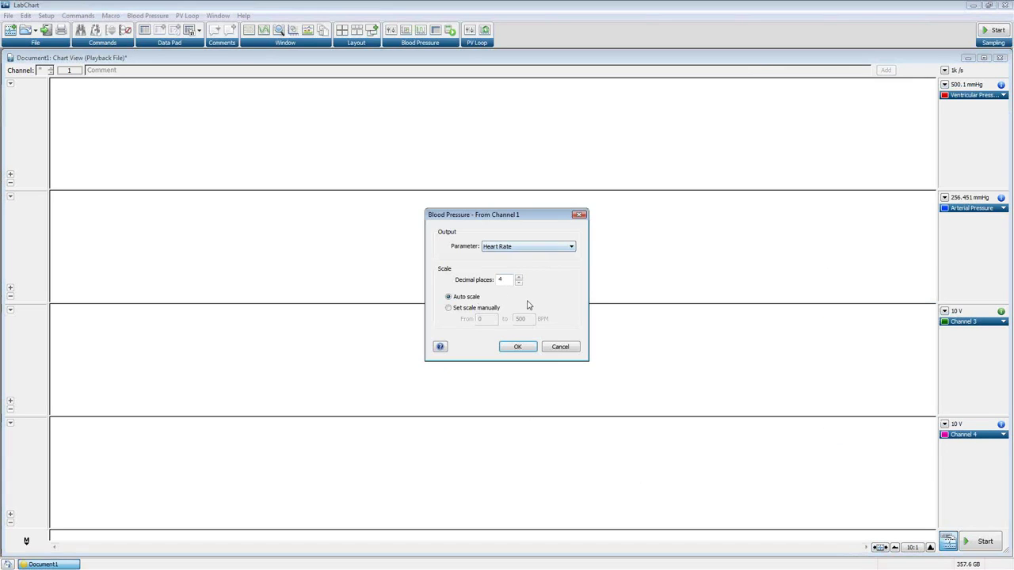
{"action": "left_click", "coordinate": [516, 348]}
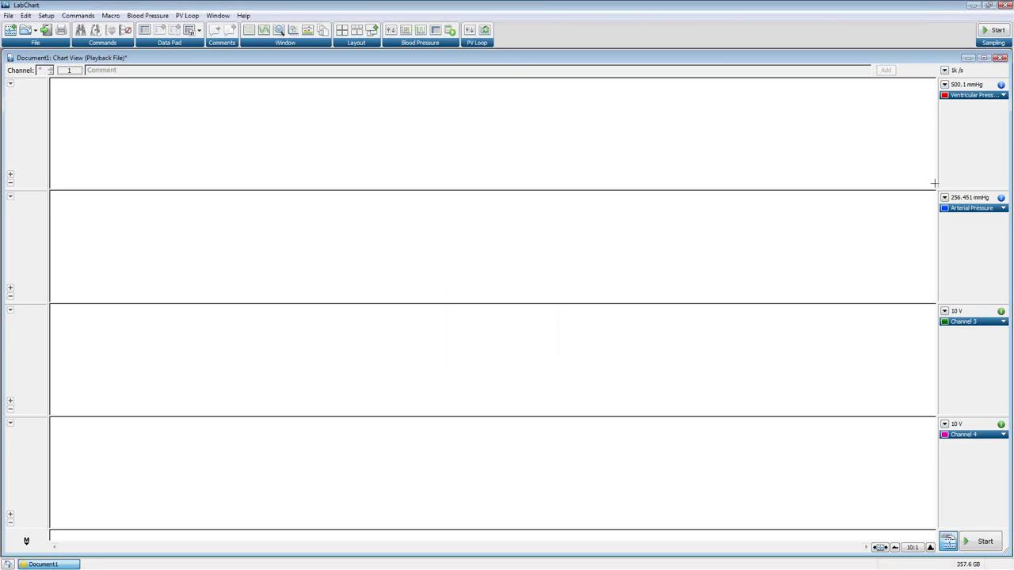
{"action": "left_click", "coordinate": [996, 31]}
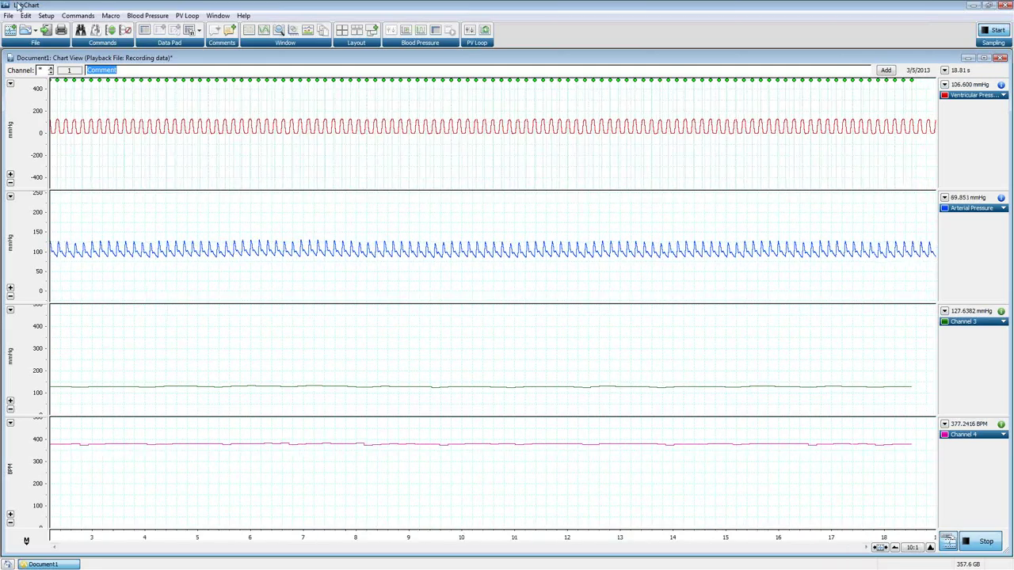
- Show the Blood Pressure Classifier View of cycle height against cycle duration
{"action": "left_click", "coordinate": [420, 32]}
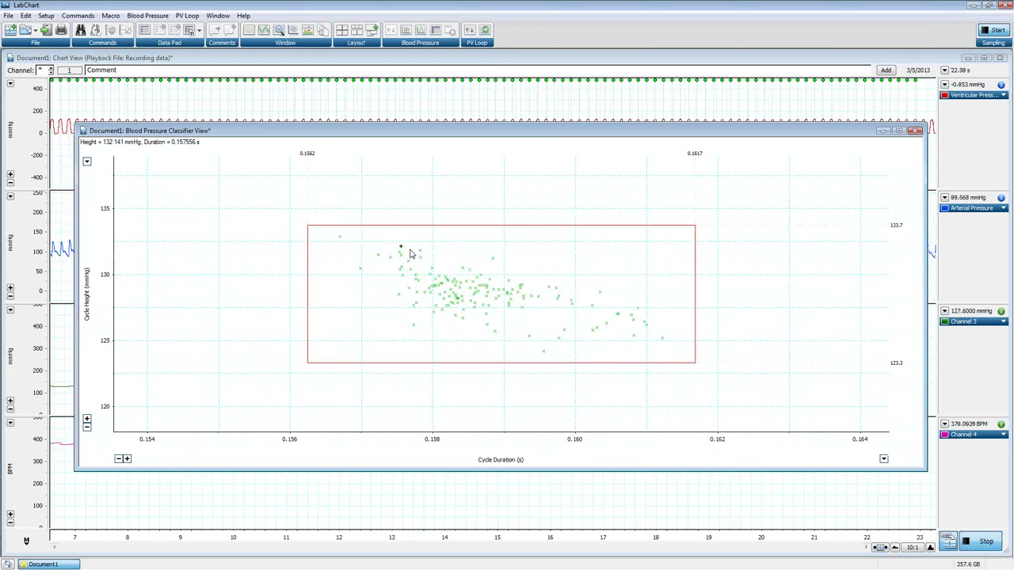
- Tile the Classifier, Table View and chart windows, record more data, then stop
{"action": "left_click", "coordinate": [341, 32]}
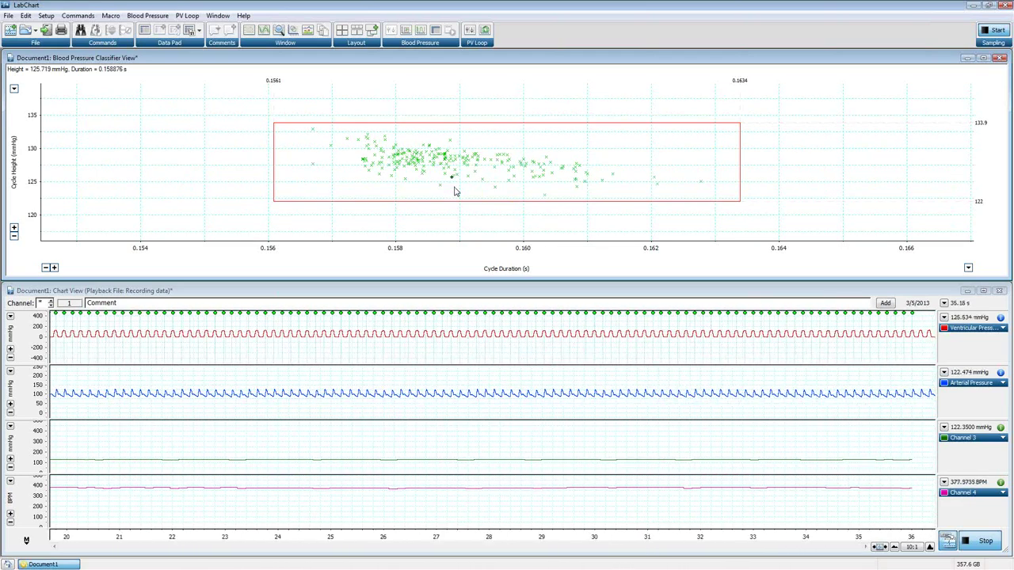
{"action": "left_click", "coordinate": [422, 32]}
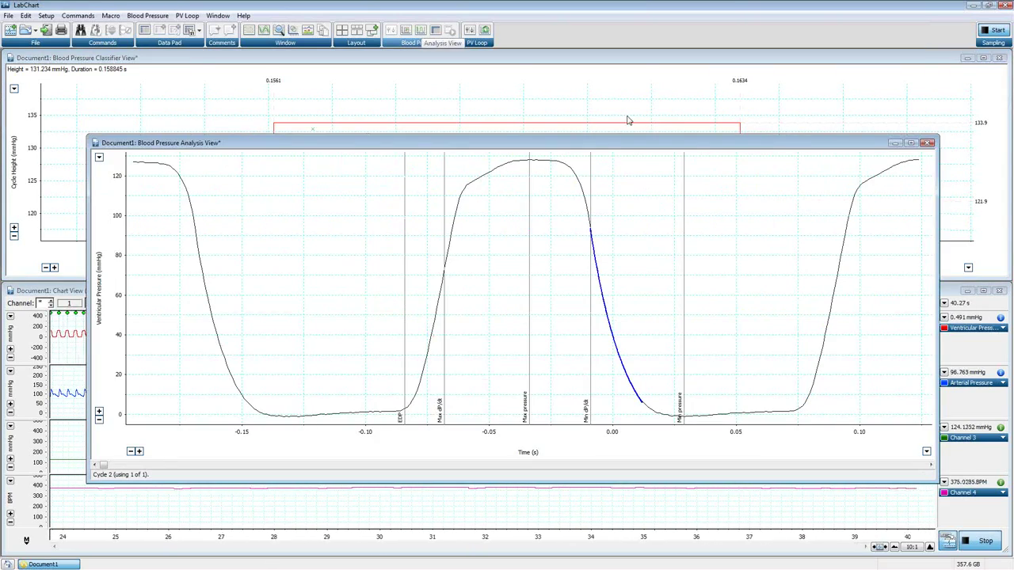
{"action": "left_click", "coordinate": [929, 143]}
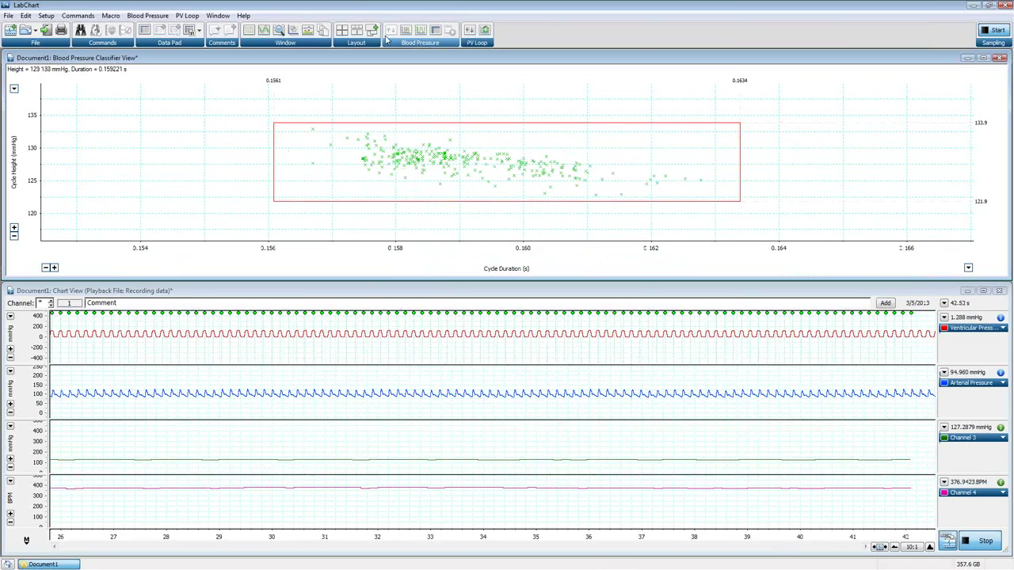
{"action": "left_click", "coordinate": [446, 79]}
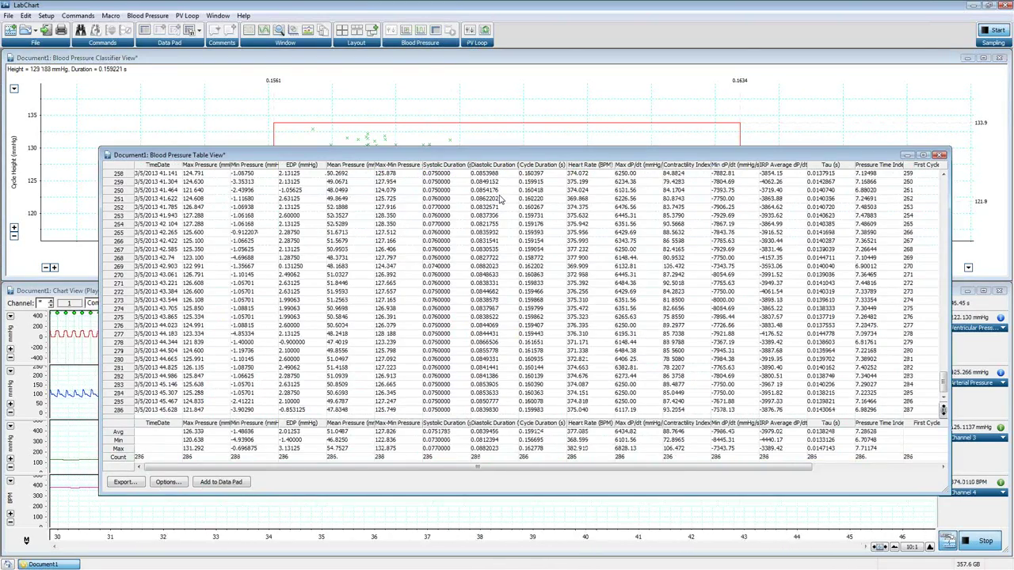
{"action": "left_click", "coordinate": [343, 31]}
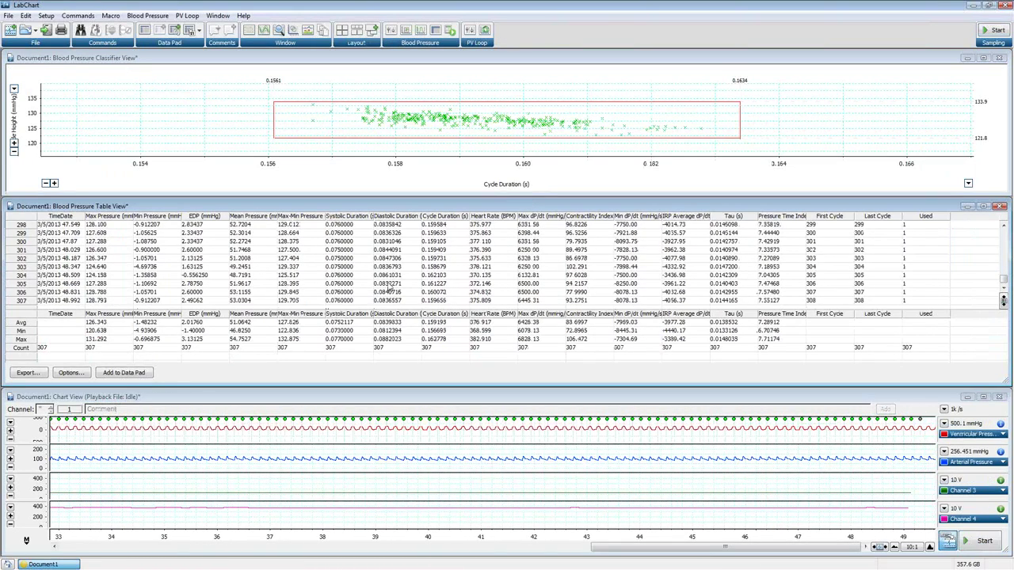
{"action": "left_click", "coordinate": [994, 30]}
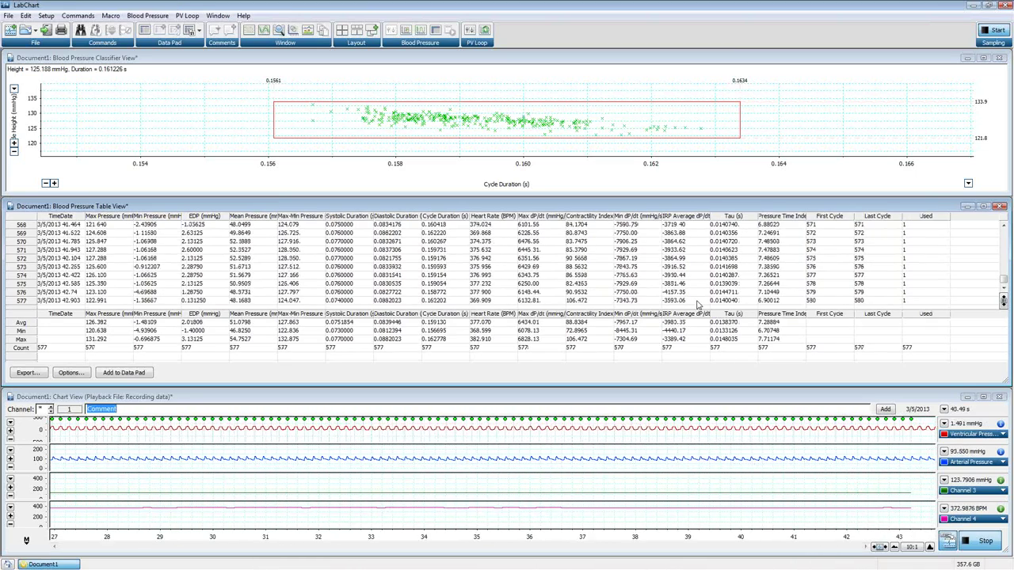
{"action": "left_click", "coordinate": [993, 30]}
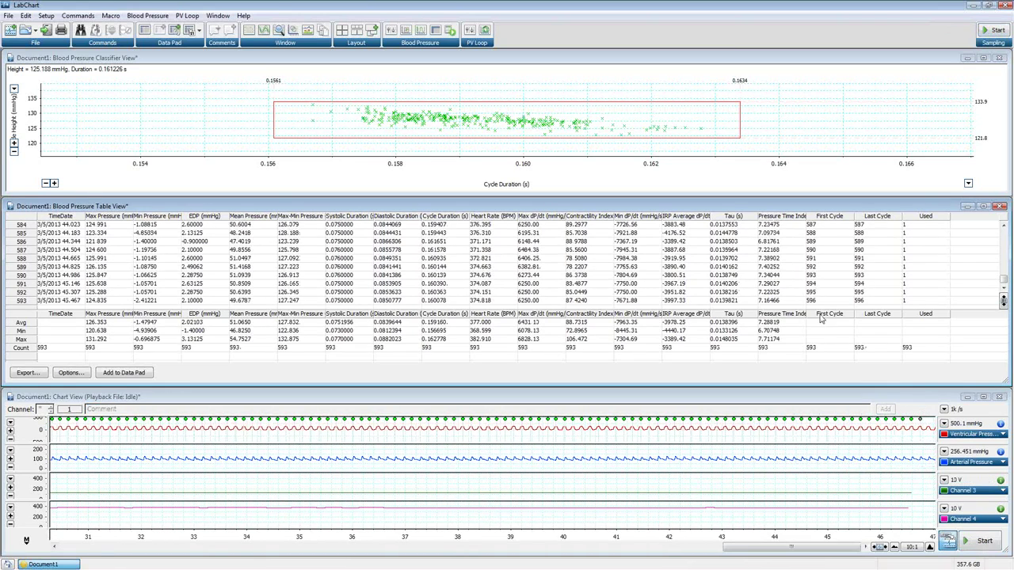
- Close all windows without saving and open PV Demo from Recent Files
{"action": "left_click", "coordinate": [998, 58]}
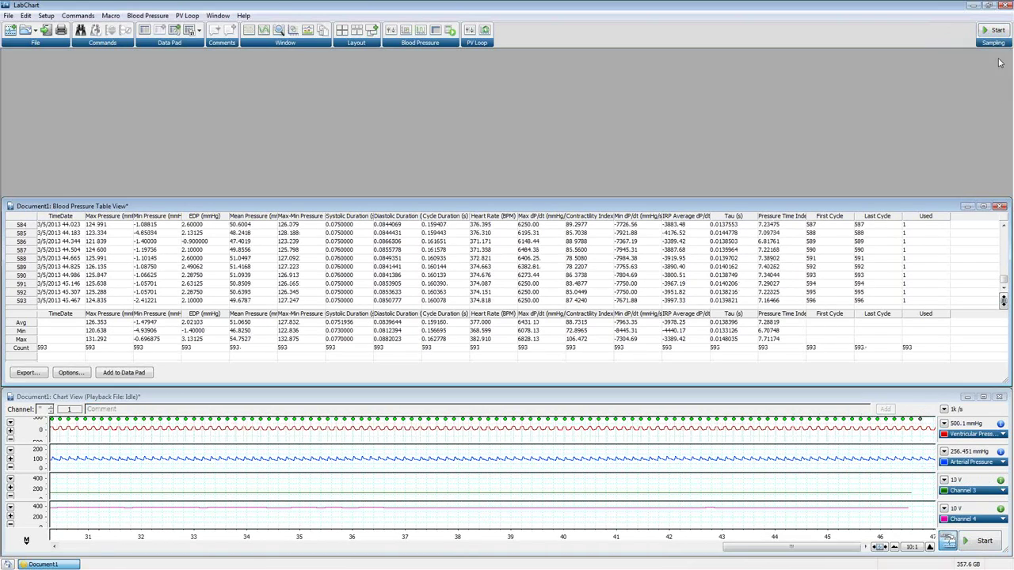
{"action": "left_click", "coordinate": [1000, 206]}
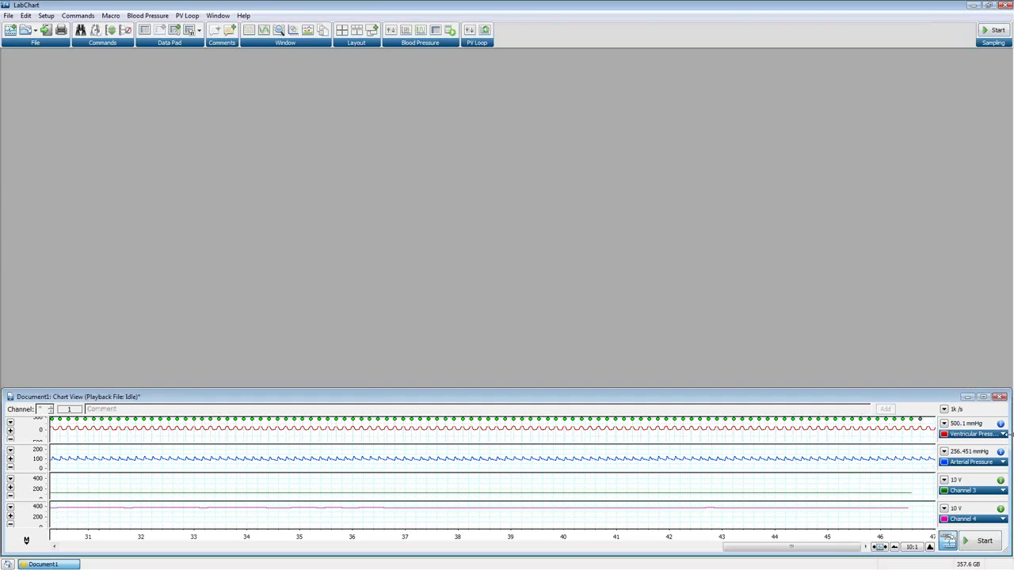
{"action": "left_click", "coordinate": [999, 398]}
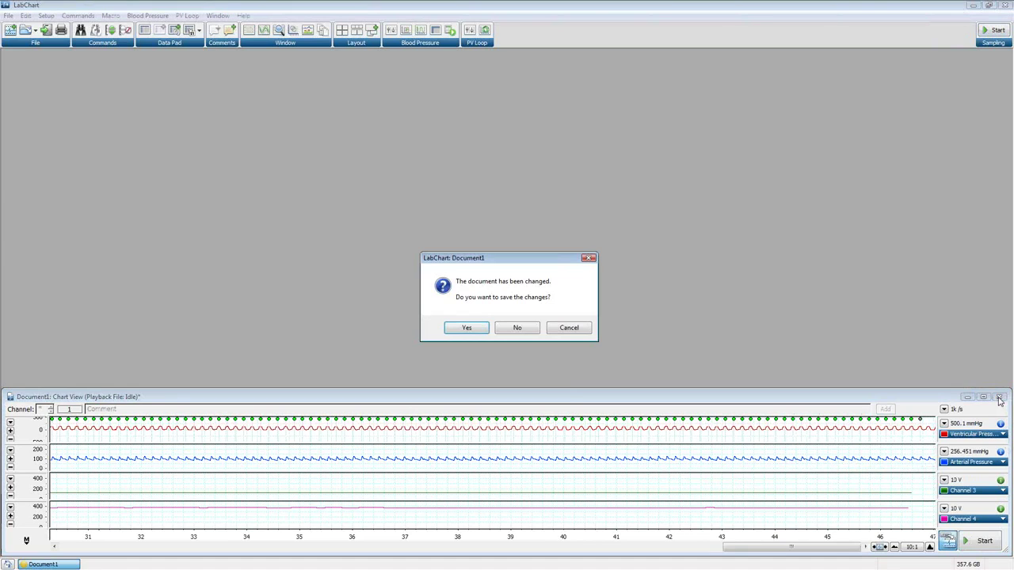
{"action": "left_click", "coordinate": [523, 333]}
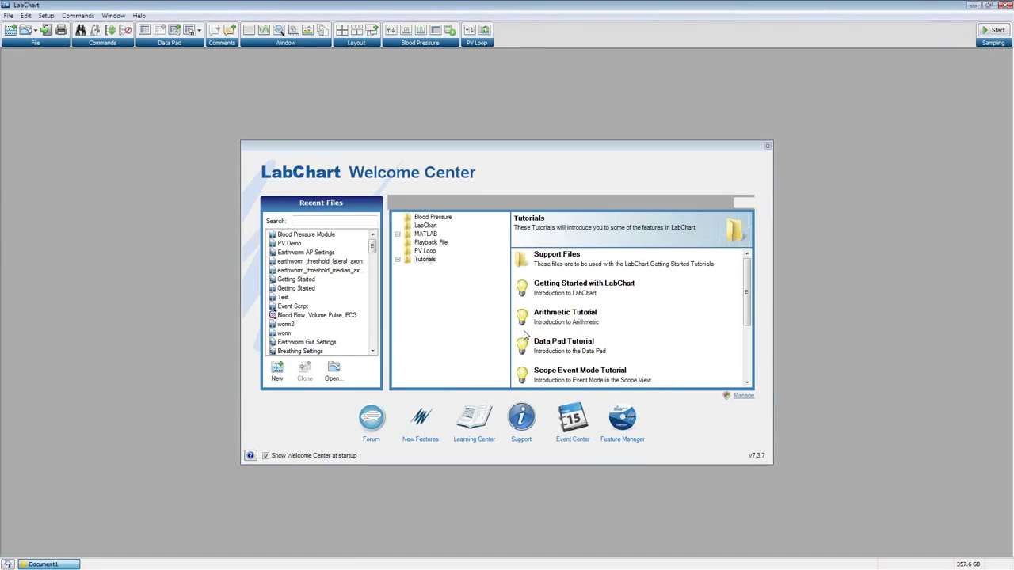
{"action": "double_click", "coordinate": [296, 244]}
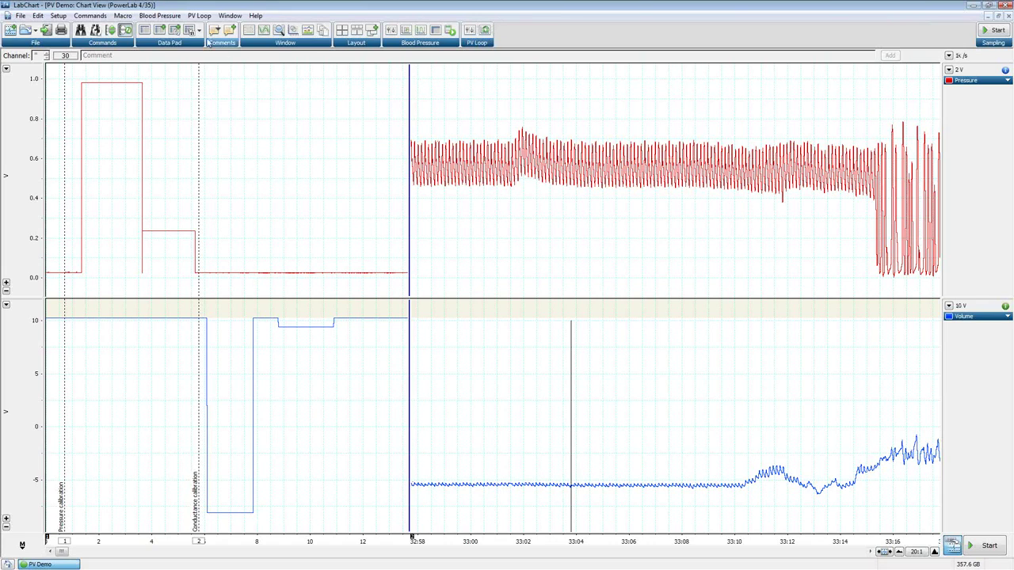
{"action": "left_click", "coordinate": [200, 16]}
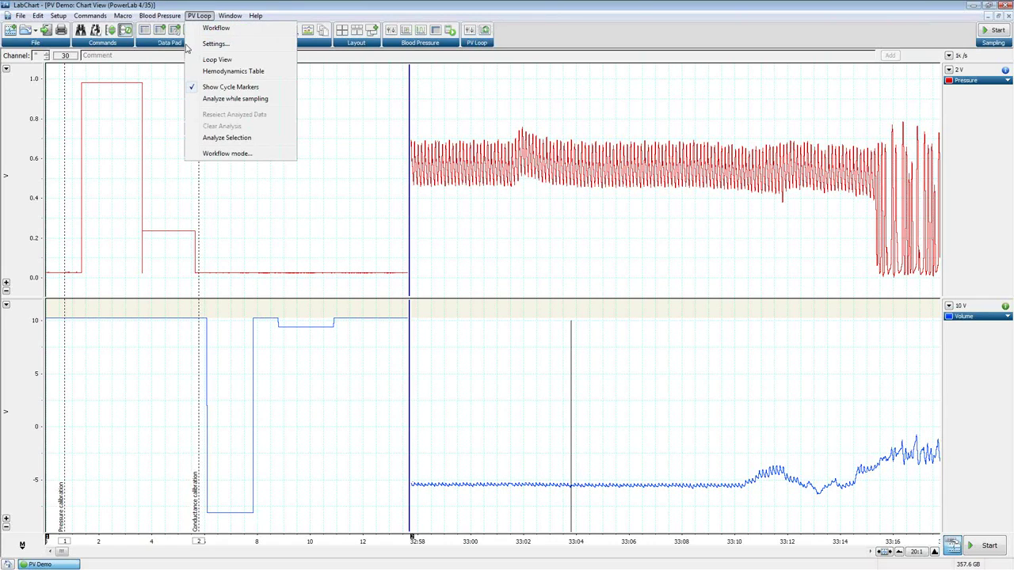
- Accept the PV Loop Workflow mode settings unchanged and put the chart in its own window
{"action": "left_click", "coordinate": [250, 156]}
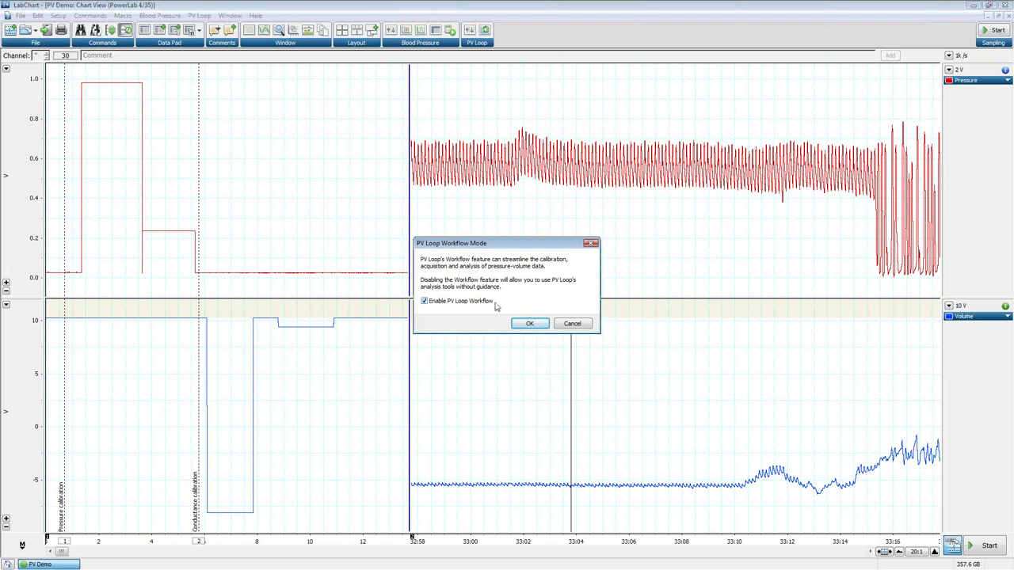
{"action": "left_click", "coordinate": [529, 325]}
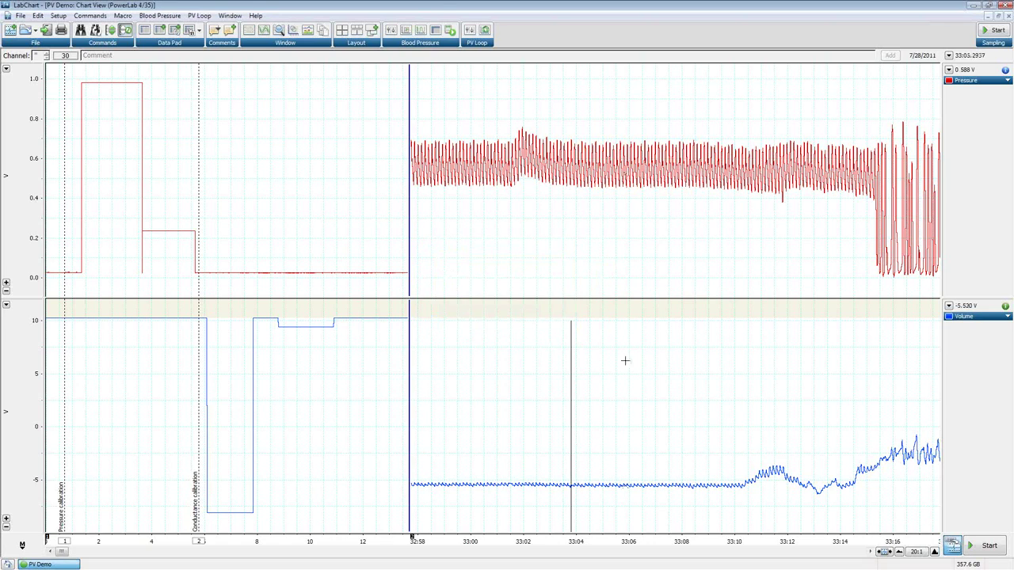
{"action": "left_click", "coordinate": [342, 32]}
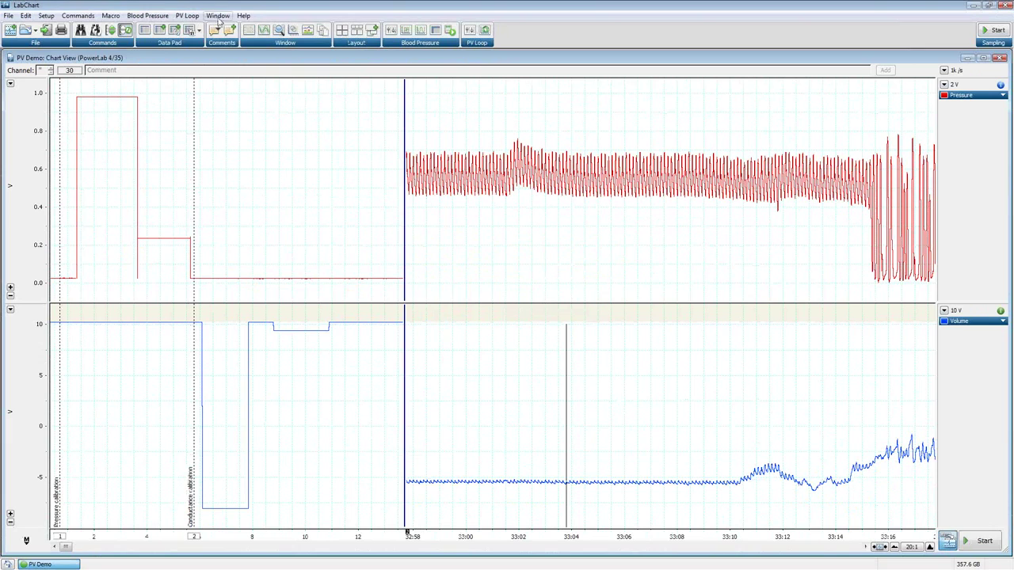
{"action": "left_click", "coordinate": [191, 16]}
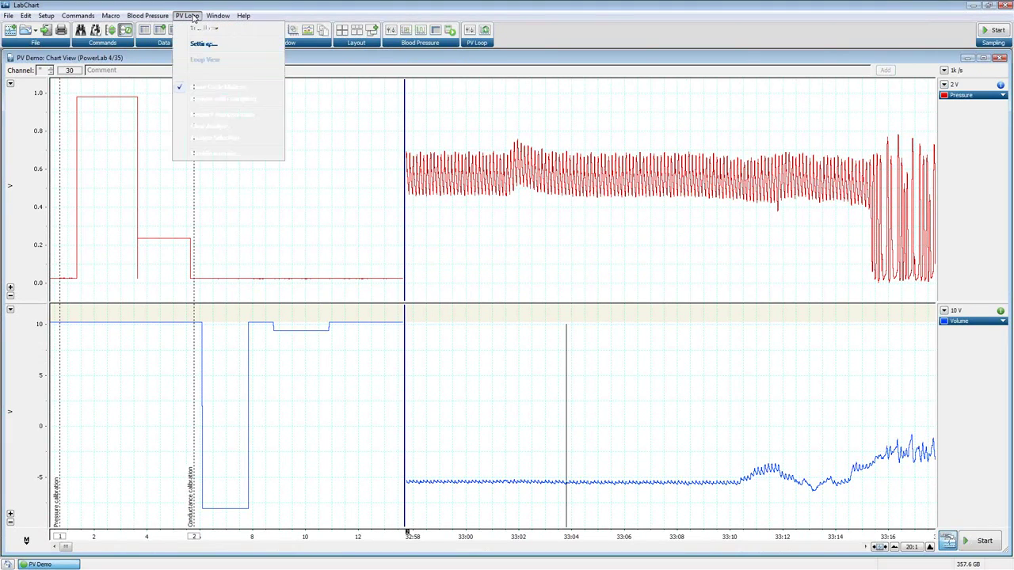
{"action": "left_click", "coordinate": [224, 153]}
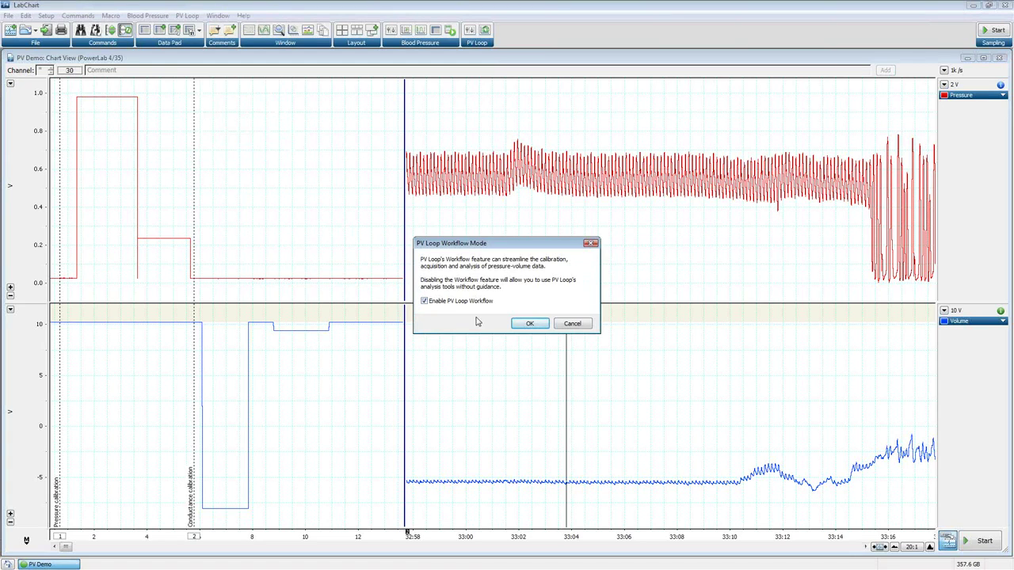
{"action": "left_click", "coordinate": [530, 323]}
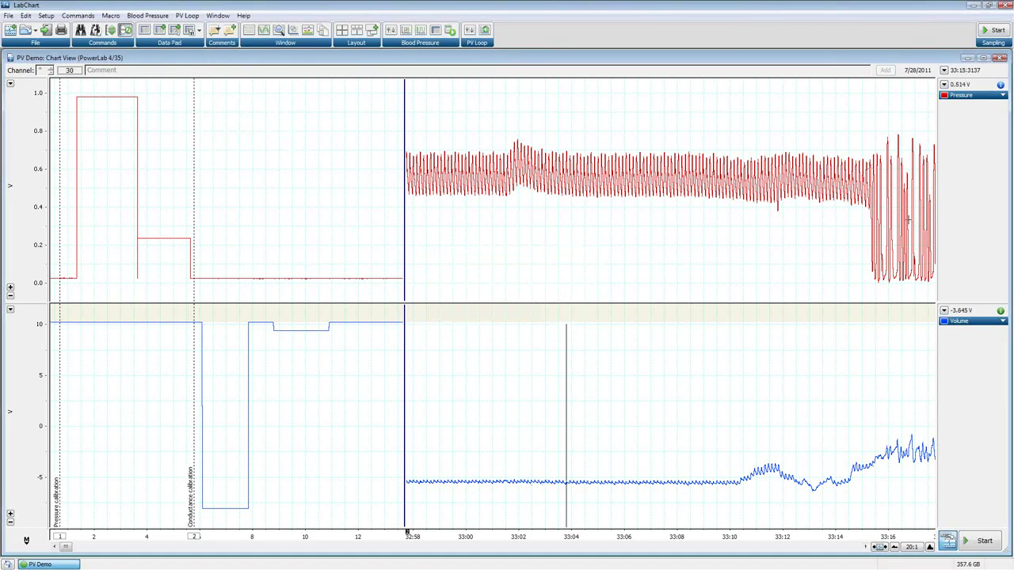
- Reposition the chart window and make the Chart View fill the workspace
{"action": "left_click_drag", "start_coordinate": [932, 61], "coordinate": [964, 61]}
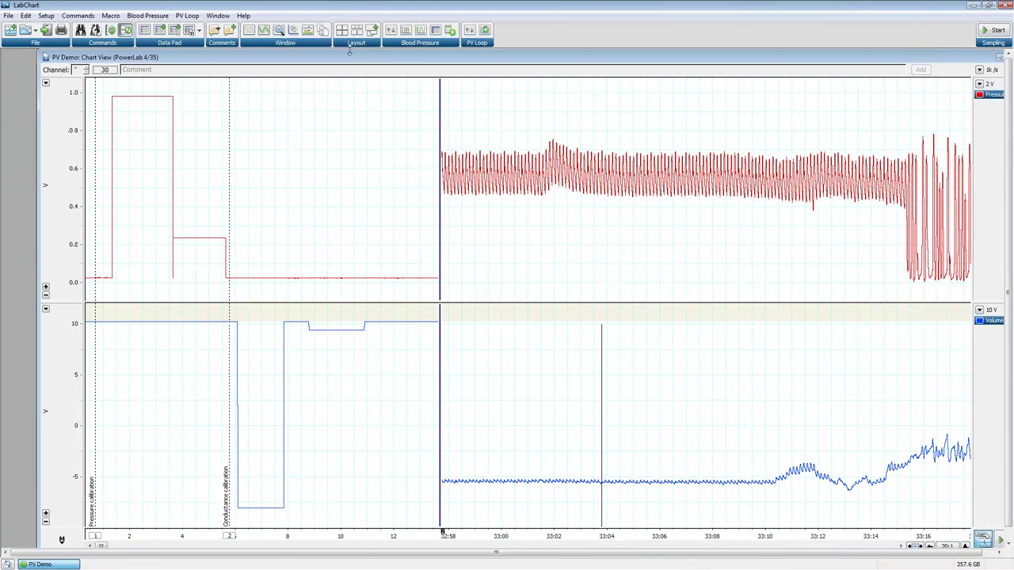
{"action": "left_click", "coordinate": [187, 15]}
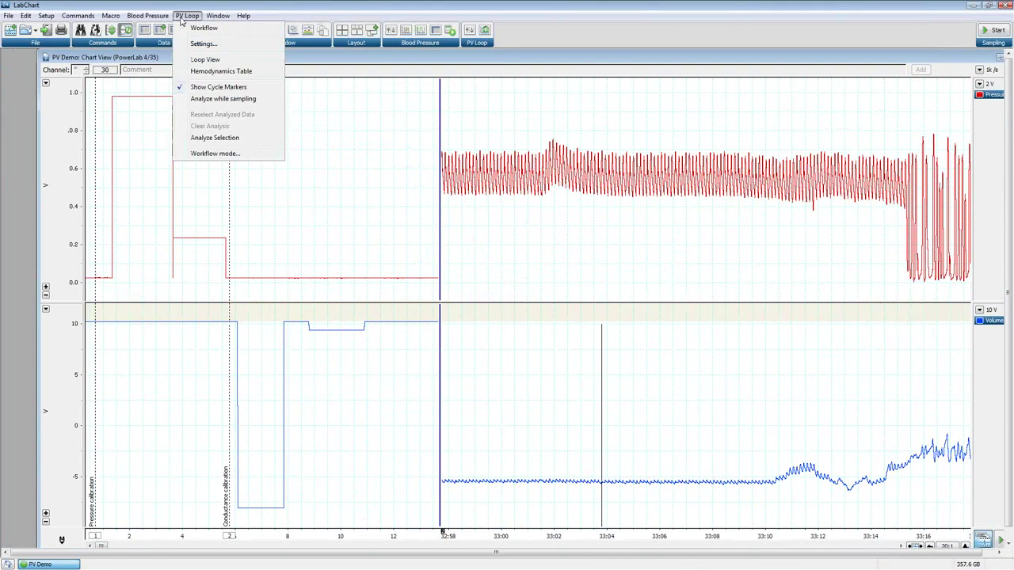
{"action": "left_click", "coordinate": [208, 156]}
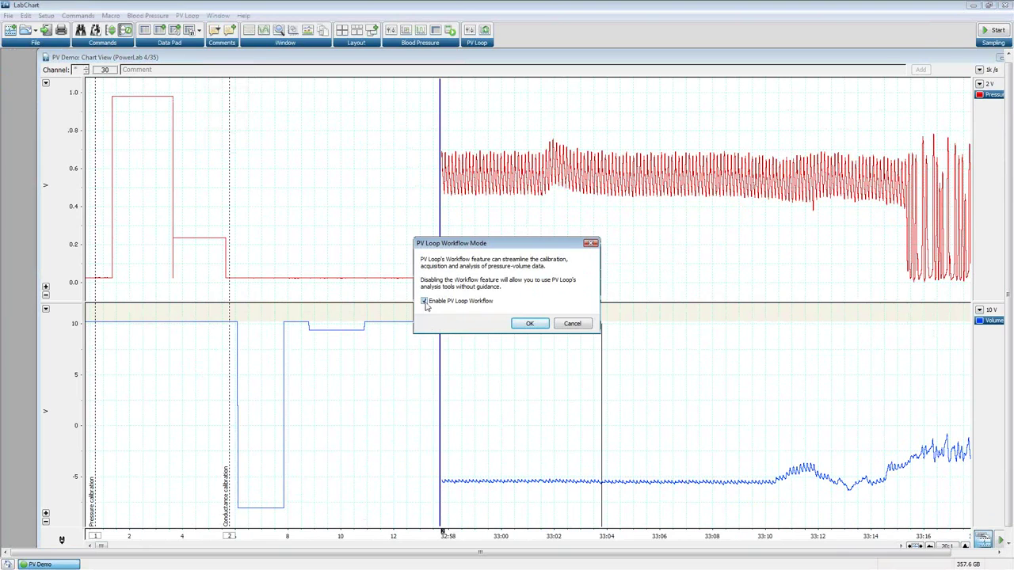
{"action": "left_click", "coordinate": [528, 324]}
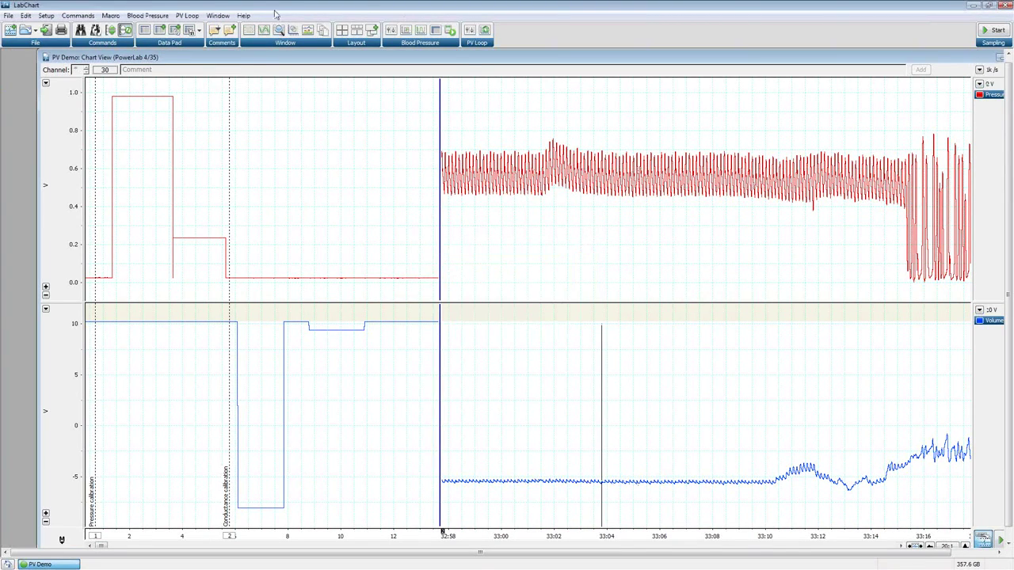
{"action": "left_click", "coordinate": [217, 15]}
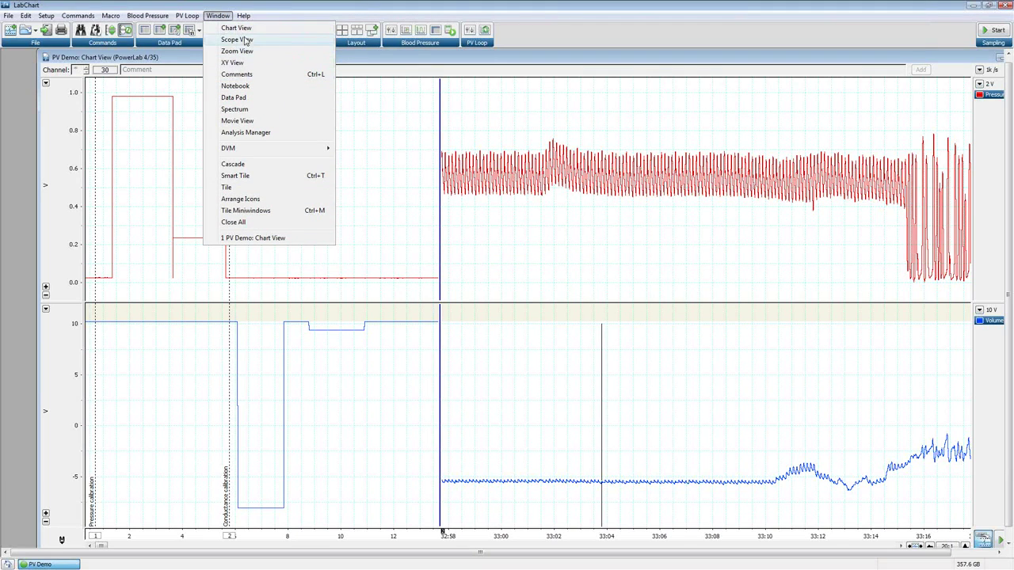
{"action": "key", "text": "Escape"}
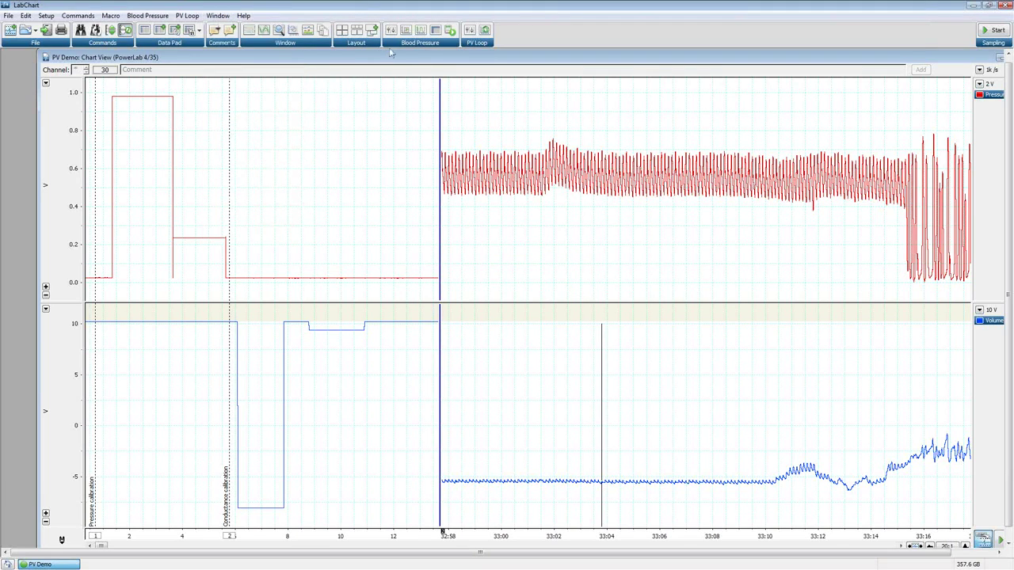
{"action": "left_click", "coordinate": [341, 30]}
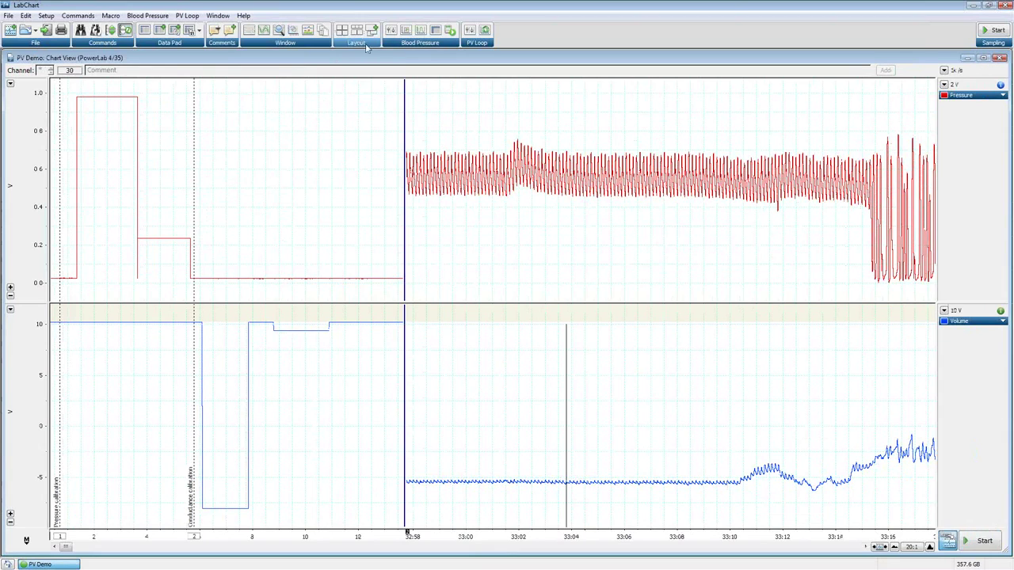
- Uncheck Enable PV Loop Workflow to reveal the full PV Loop tools
{"action": "left_click", "coordinate": [188, 16]}
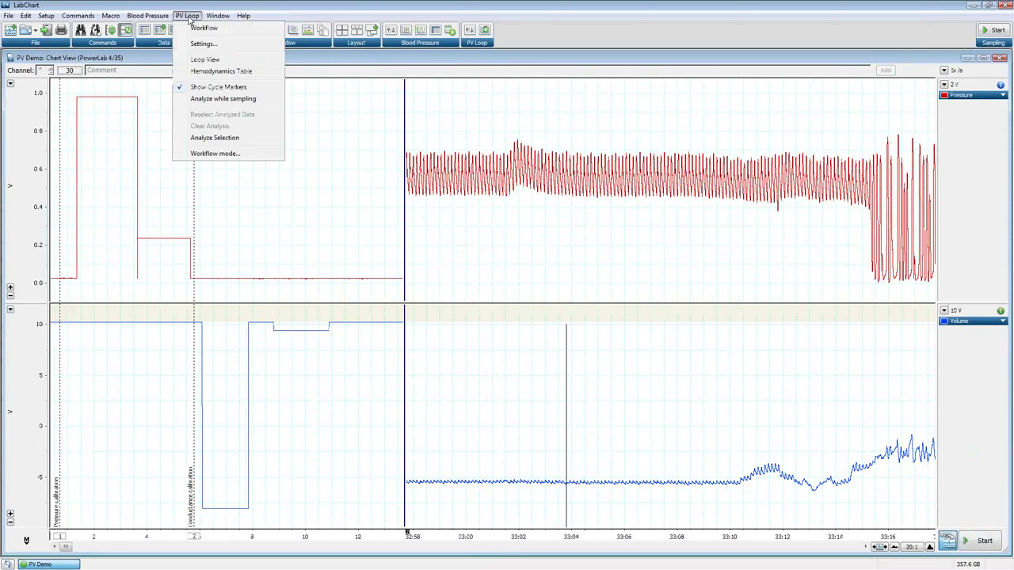
{"action": "left_click", "coordinate": [206, 153]}
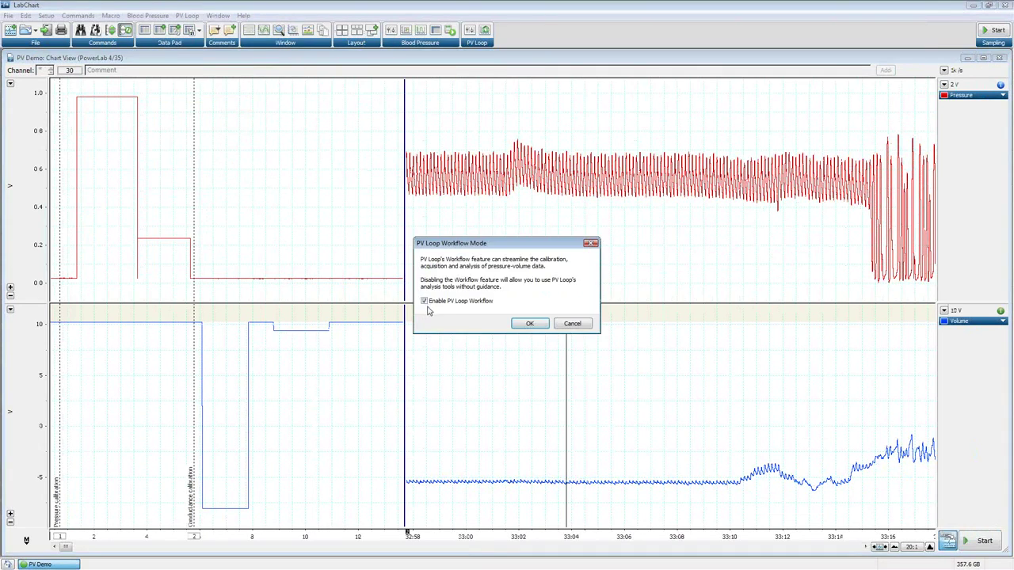
{"action": "left_click", "coordinate": [425, 302]}
{"action": "left_click", "coordinate": [529, 323]}
- Re-enable the PV Loop Workflow from the Workflow mode settings
{"action": "left_click", "coordinate": [187, 15]}
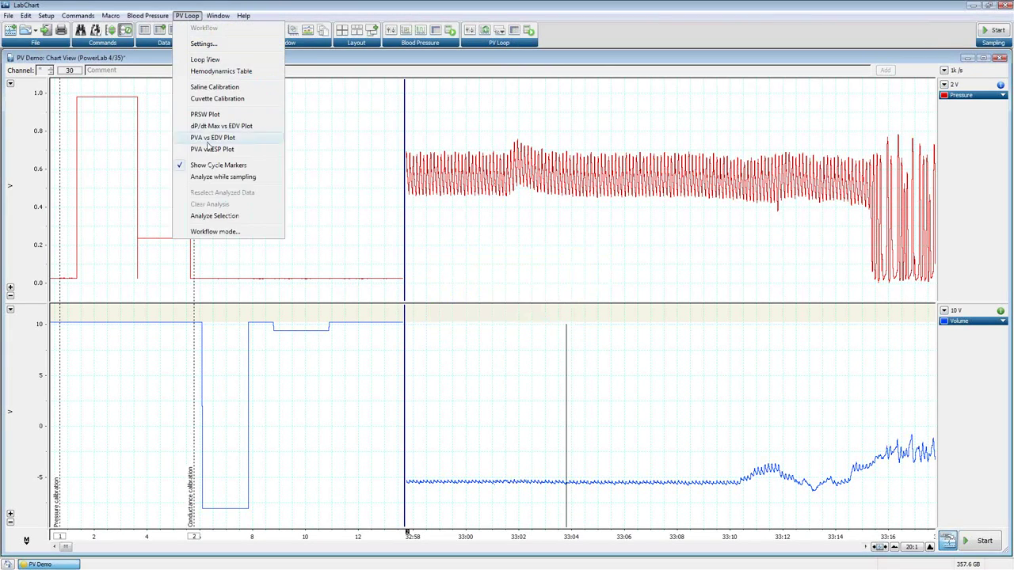
{"action": "left_click", "coordinate": [207, 233]}
{"action": "left_click", "coordinate": [426, 302]}
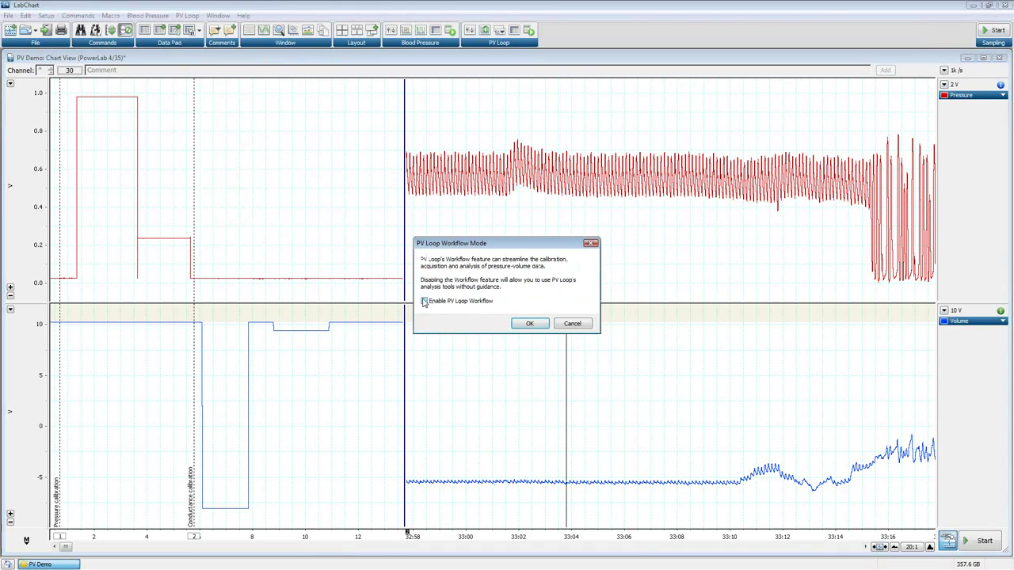
{"action": "left_click", "coordinate": [530, 325]}
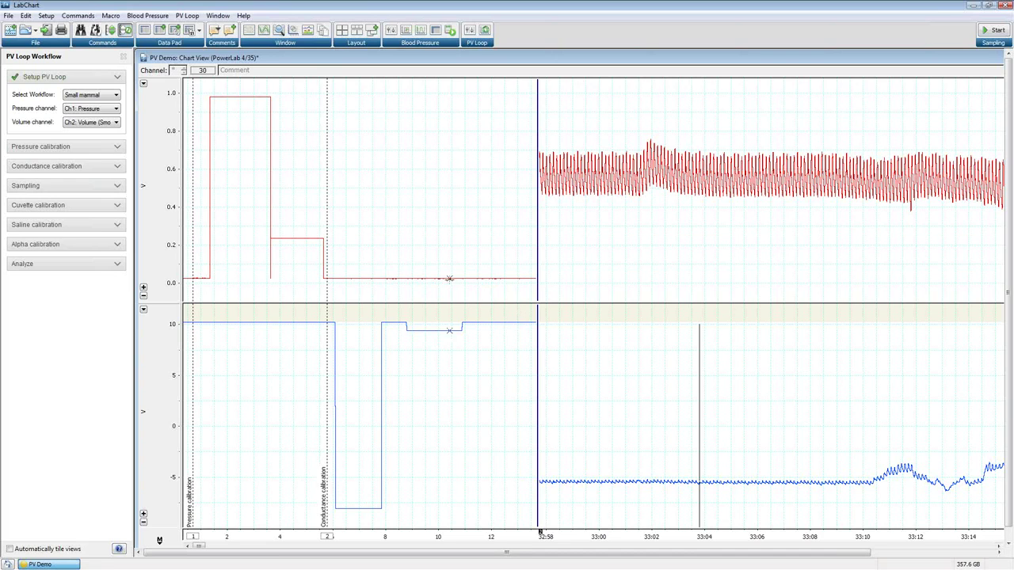
- Expand Pressure, Conductance, Sampling, Cuvette, Saline and Alpha calibration stages, then Analyze and Setup PV Loop
{"action": "left_click", "coordinate": [42, 145]}
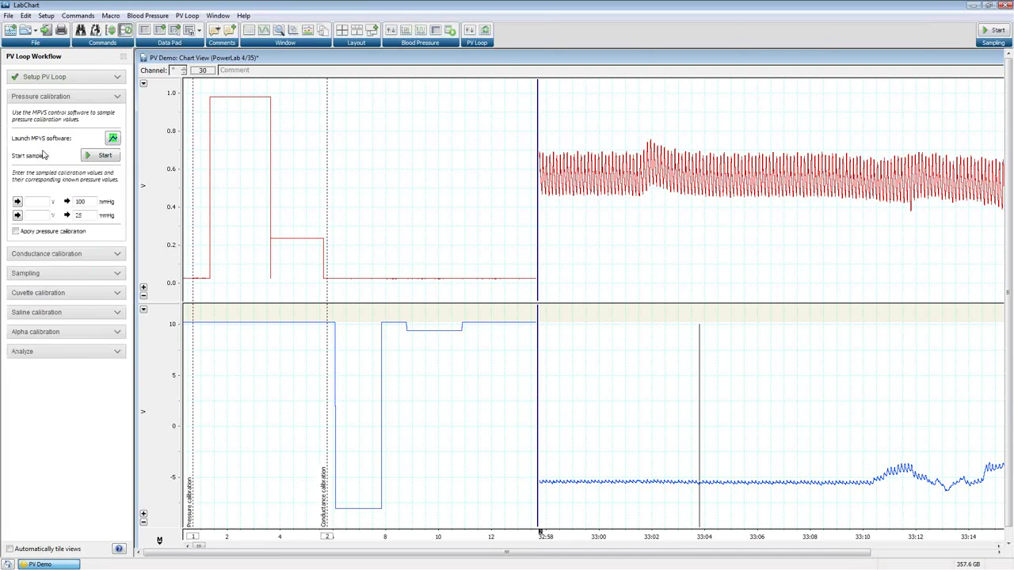
{"action": "left_click", "coordinate": [61, 259]}
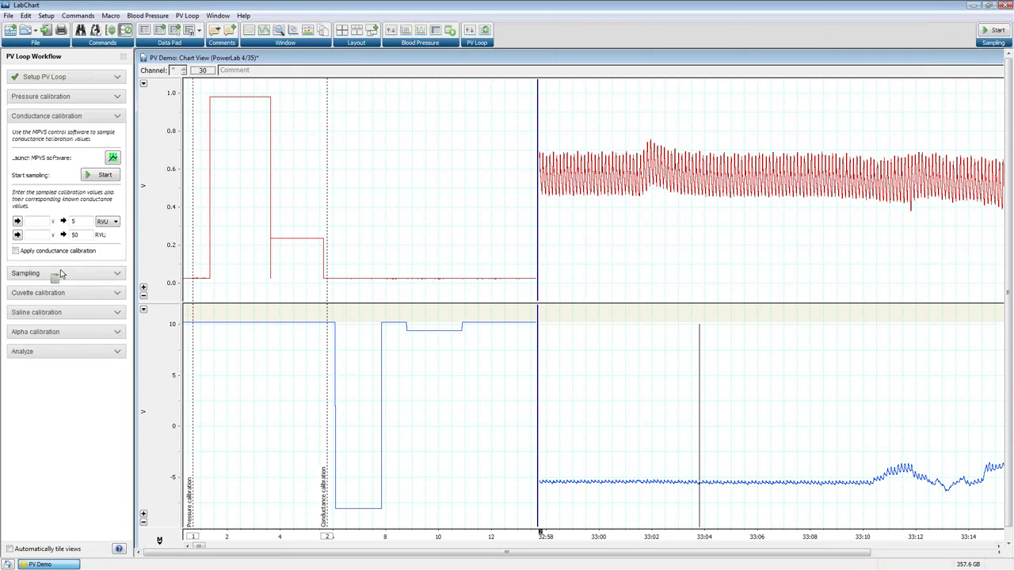
{"action": "left_click", "coordinate": [60, 273]}
{"action": "left_click", "coordinate": [63, 268]}
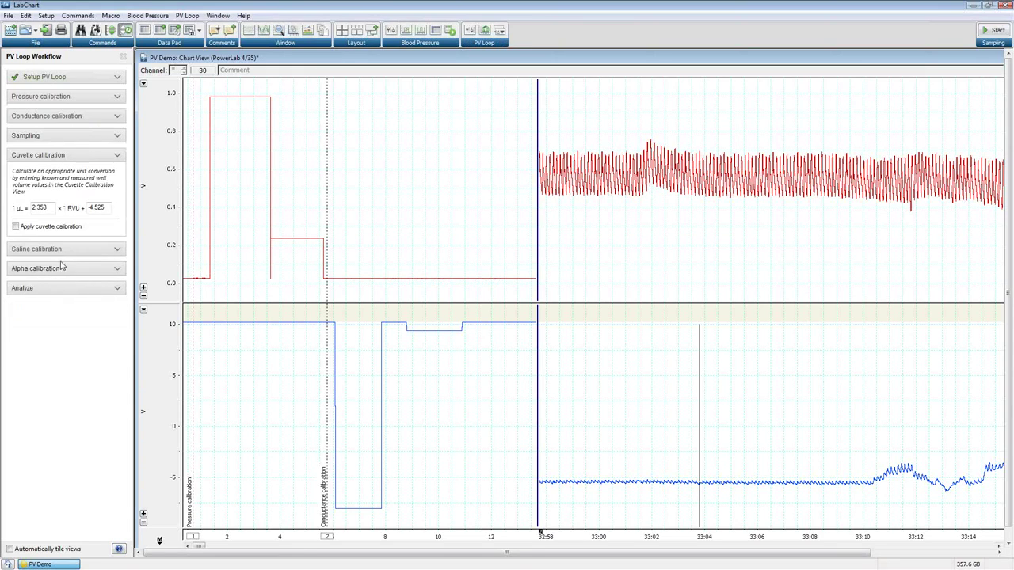
{"action": "left_click", "coordinate": [62, 251]}
{"action": "left_click", "coordinate": [69, 405]}
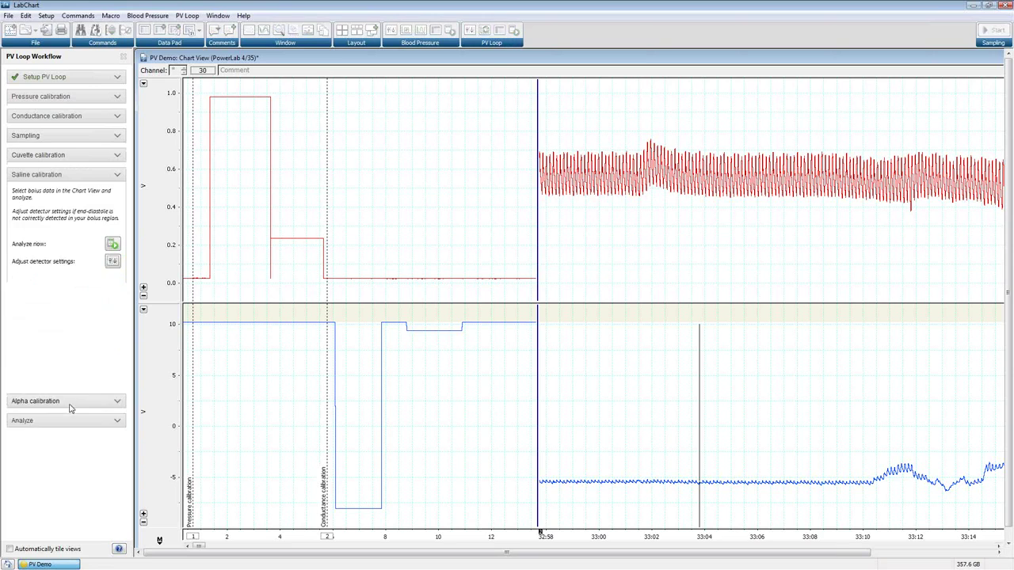
{"action": "left_click", "coordinate": [67, 314]}
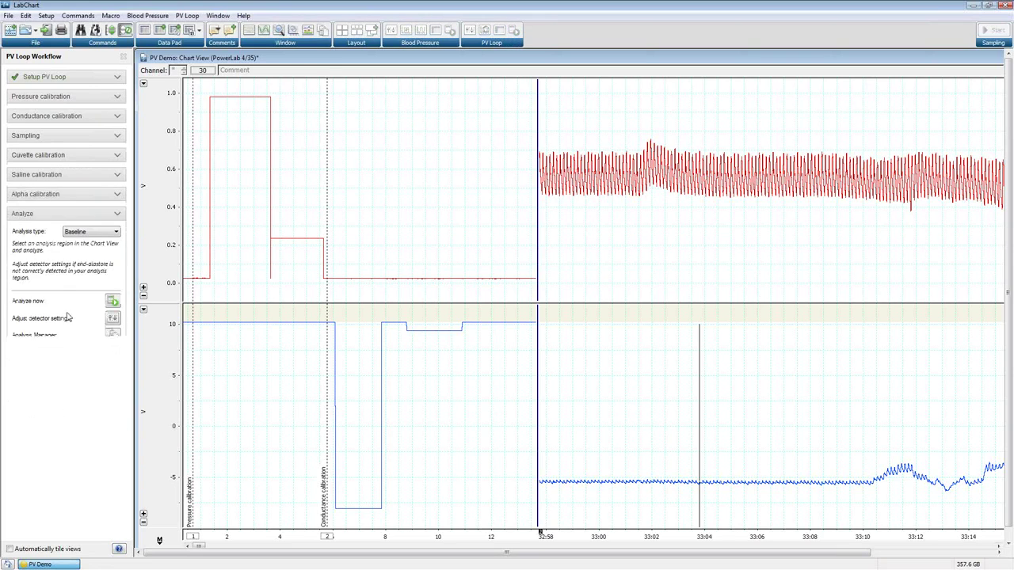
{"action": "left_click", "coordinate": [61, 82]}
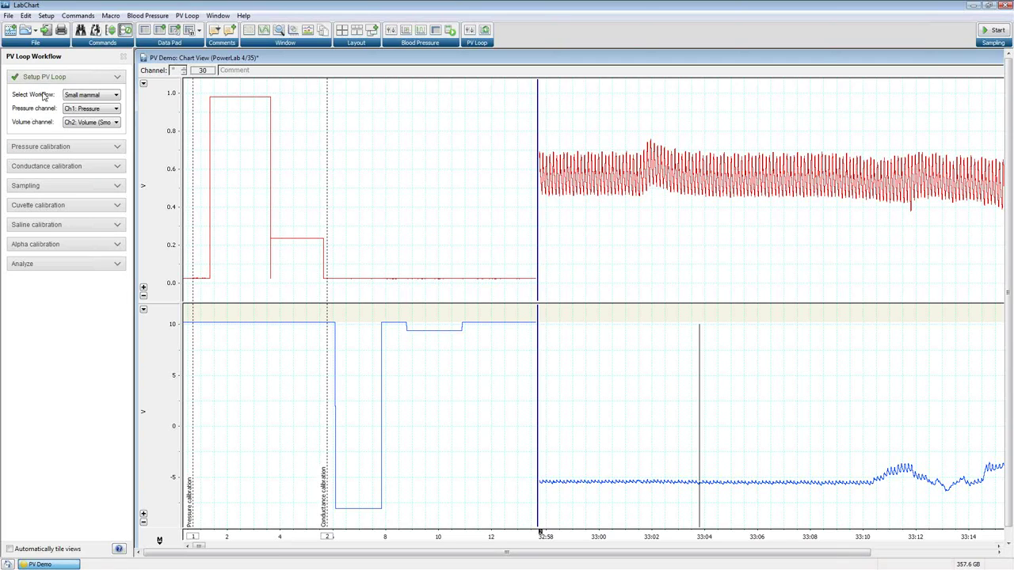
- Switch Select Workflow to Large mammal, then back to Small mammal
{"action": "left_click", "coordinate": [108, 96]}
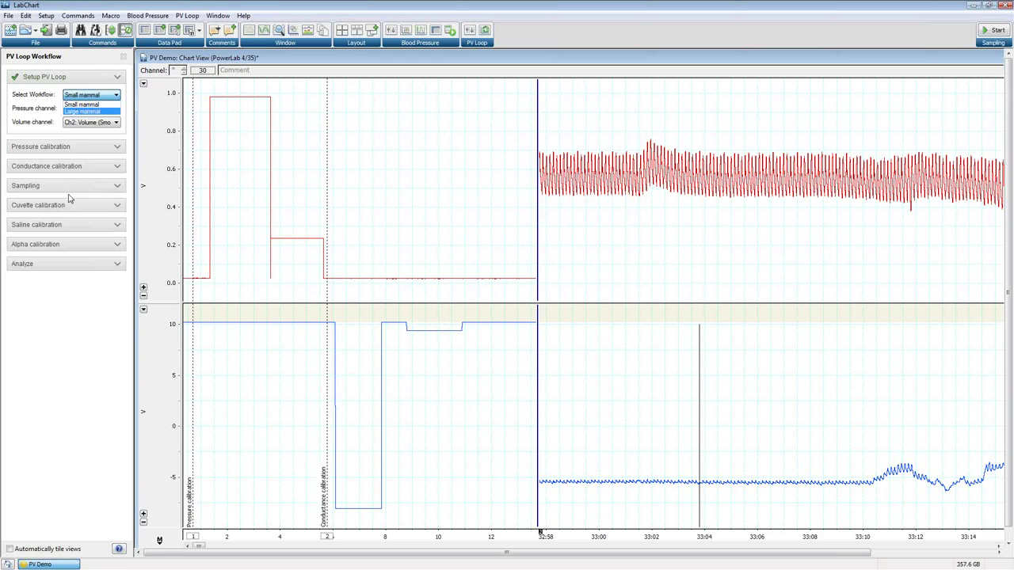
{"action": "left_click", "coordinate": [81, 112]}
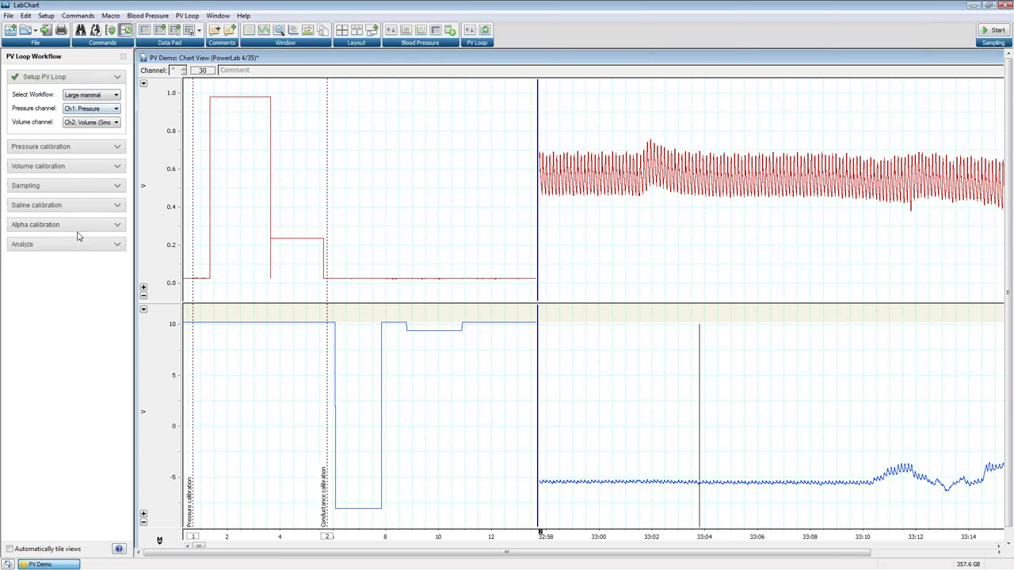
{"action": "left_click", "coordinate": [82, 96]}
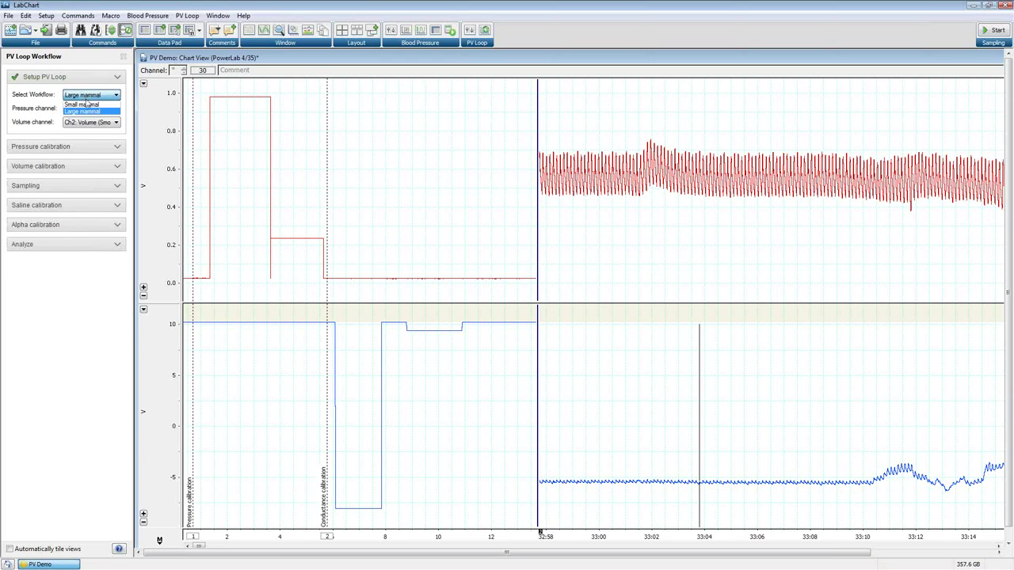
{"action": "left_click", "coordinate": [83, 103]}
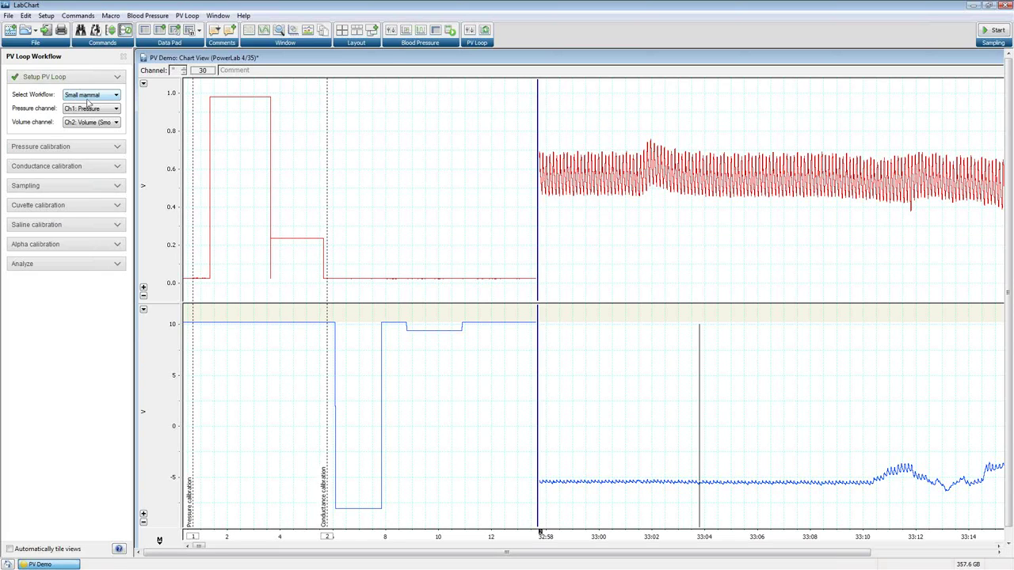
- Expand the Pressure calibration step, which uses known pressures of 100 and 25 mmHg
{"action": "left_click", "coordinate": [67, 149]}
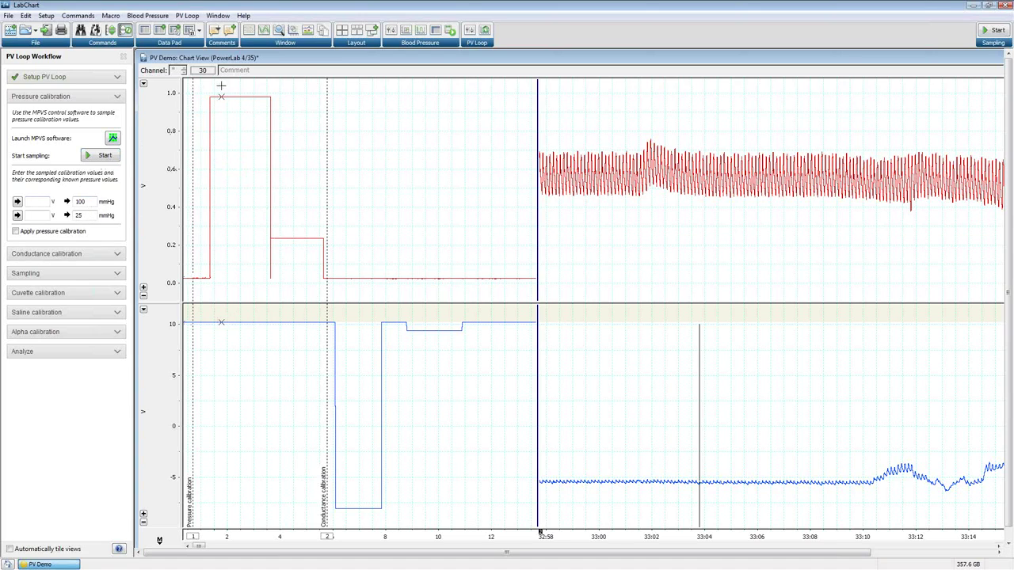
- Sample 0.981 V and 0.2363 V as the 100 and 25 mmHg points and apply the pressure calibration
{"action": "left_click_drag", "start_coordinate": [218, 84], "coordinate": [266, 292]}
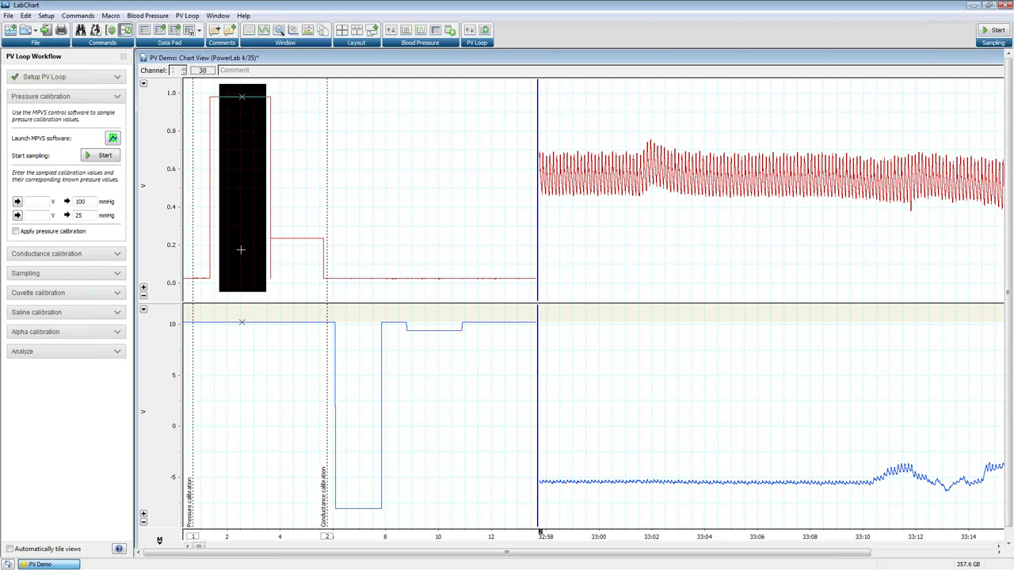
{"action": "left_click", "coordinate": [16, 202]}
{"action": "left_click_drag", "start_coordinate": [280, 192], "coordinate": [320, 300]}
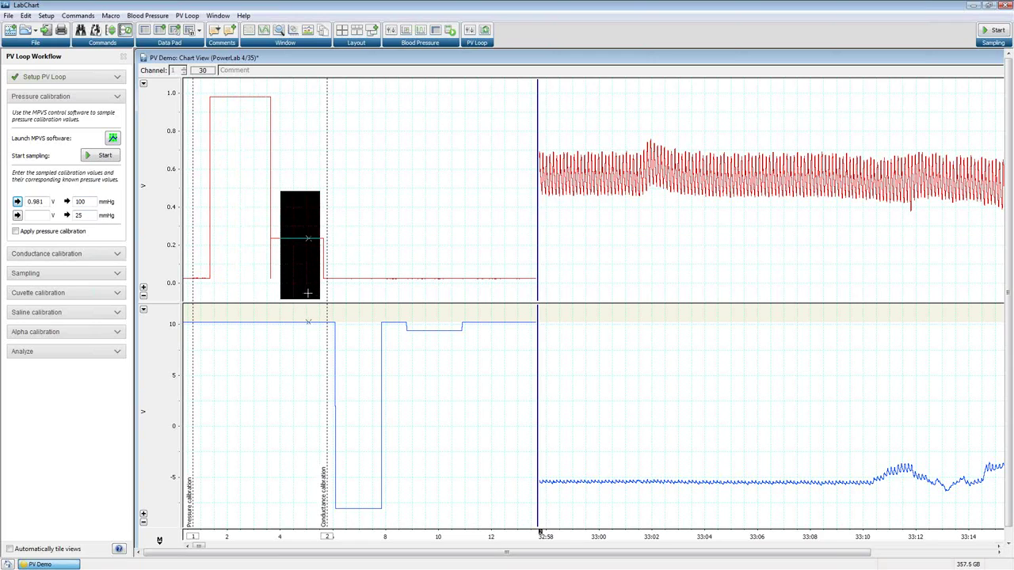
{"action": "left_click", "coordinate": [17, 215]}
{"action": "left_click", "coordinate": [15, 233]}
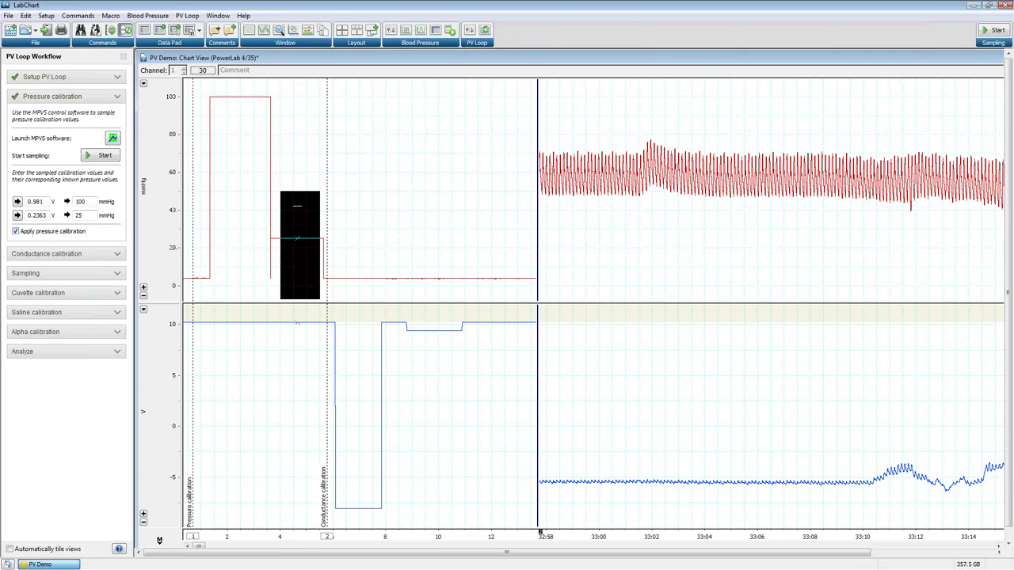
{"action": "left_click", "coordinate": [392, 198]}
- Show the channel controls, check the live pressure readout, then expand Conductance calibration (5 and 50 RVU)
{"action": "left_click", "coordinate": [343, 30]}
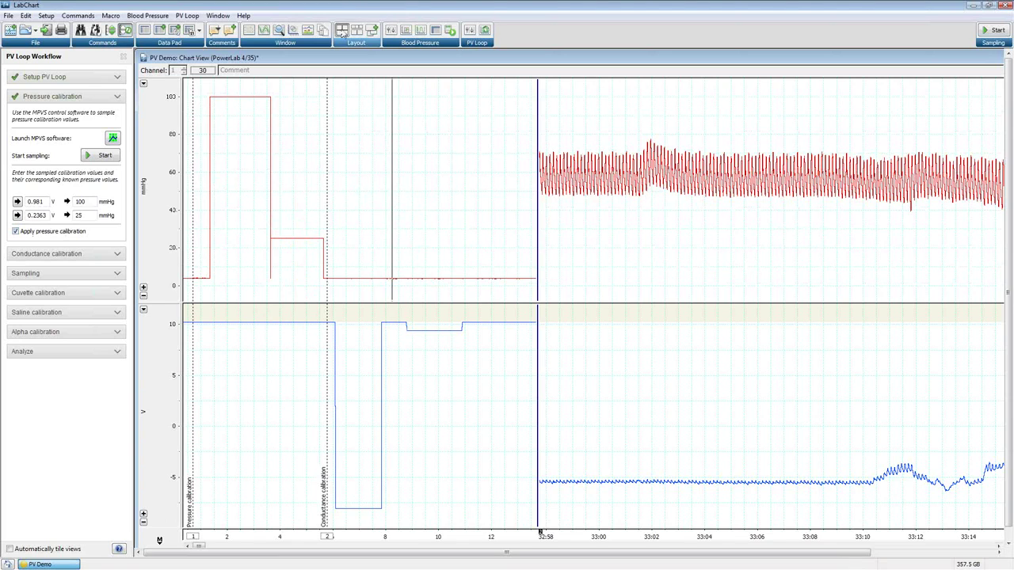
{"action": "left_click_drag", "start_coordinate": [984, 85], "coordinate": [577, 213]}
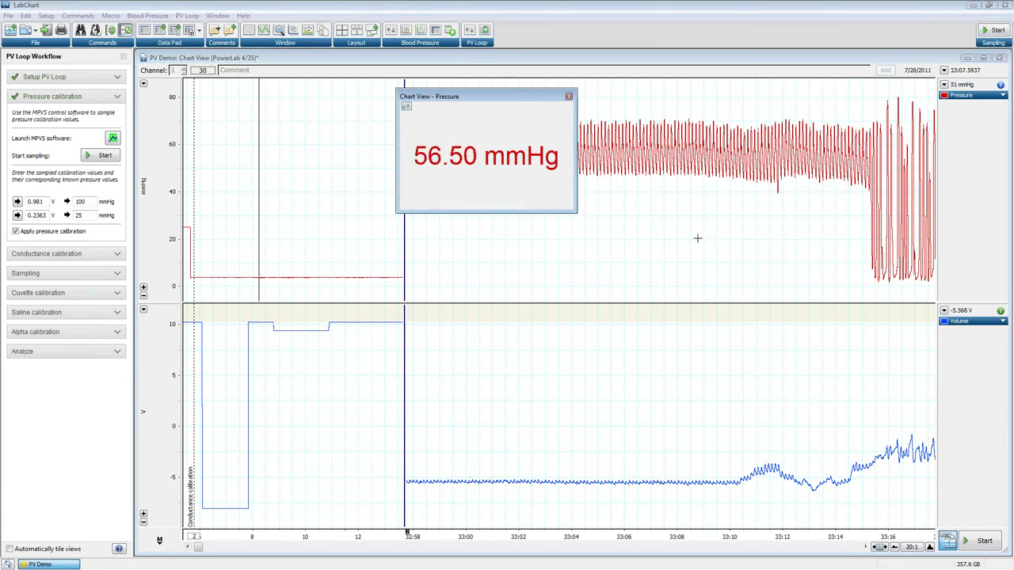
{"action": "scroll", "coordinate": [206, 554], "scroll_direction": "left", "scroll_amount": 5}
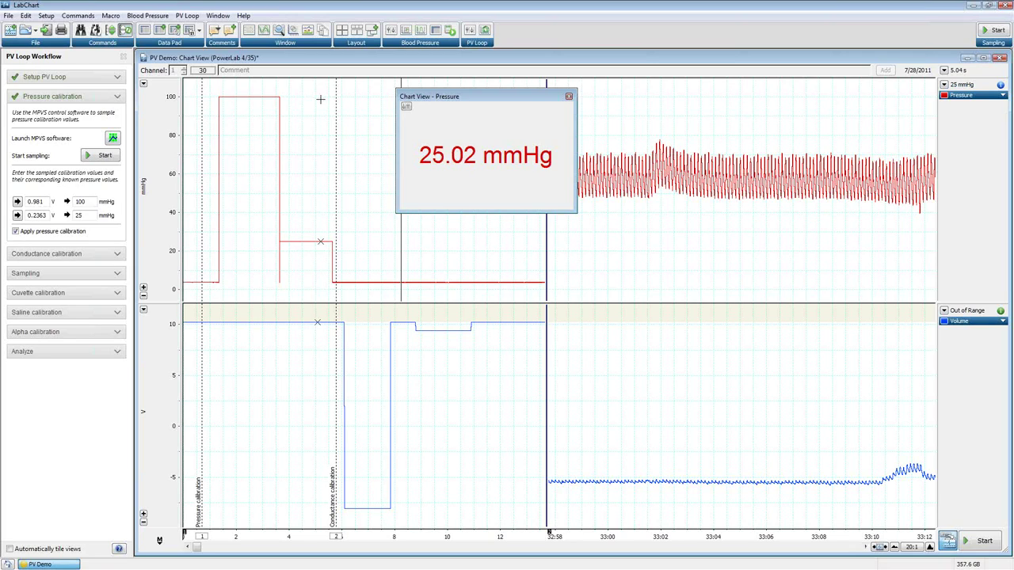
{"action": "left_click", "coordinate": [569, 96]}
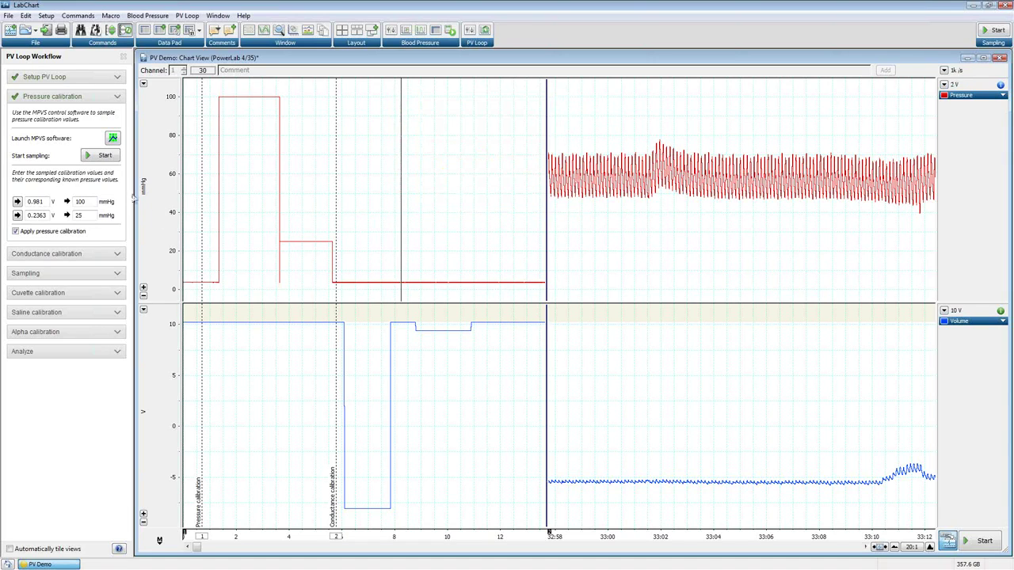
{"action": "left_click", "coordinate": [101, 254]}
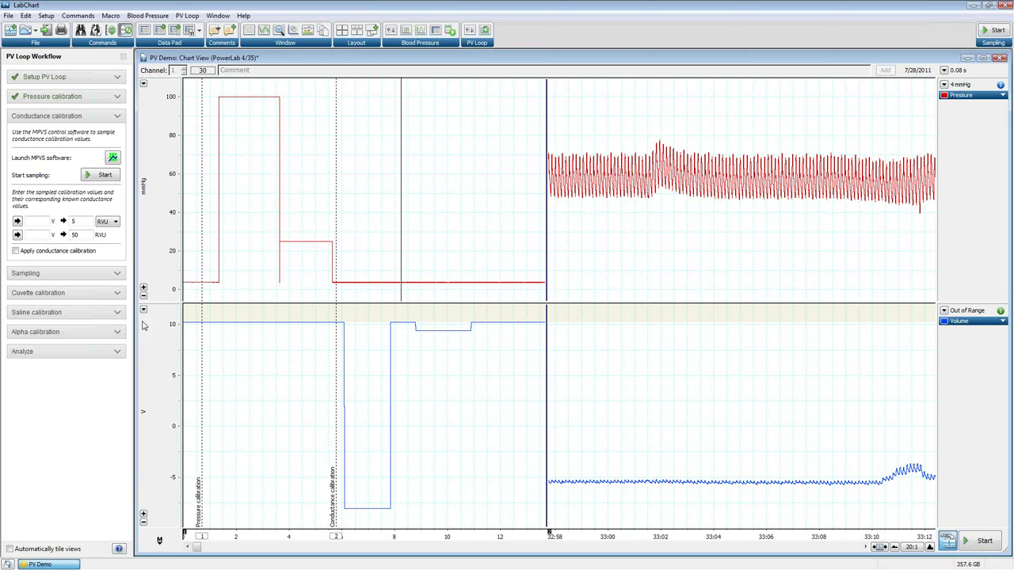
{"action": "left_click", "coordinate": [115, 222]}
- Keep RVU units, map -8.084 V and 9.398 V to 5 and 50 RVU, and apply the conductance calibration
{"action": "left_click", "coordinate": [115, 225]}
{"action": "left_click_drag", "start_coordinate": [357, 469], "coordinate": [389, 525]}
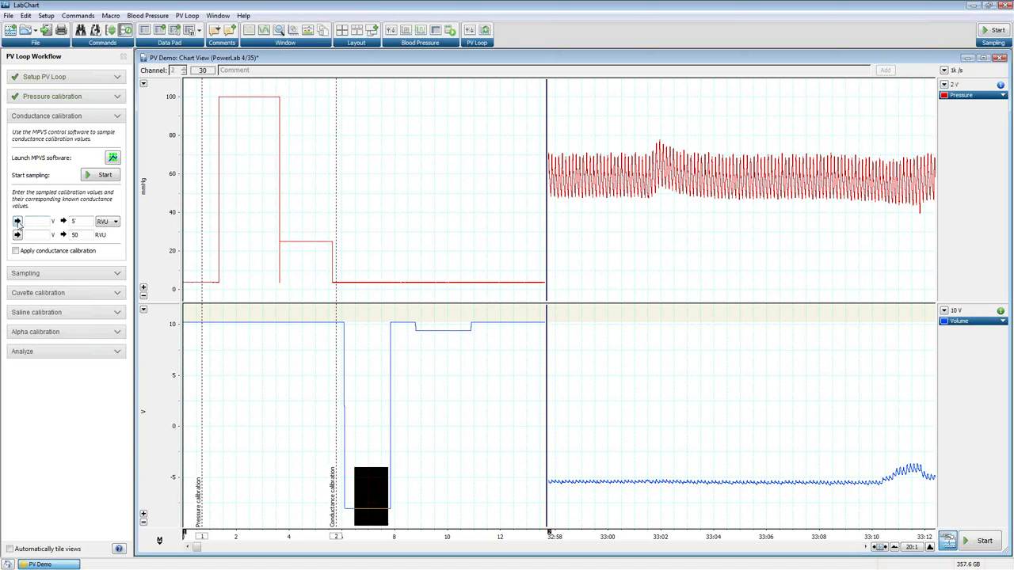
{"action": "left_click", "coordinate": [18, 222]}
{"action": "left_click", "coordinate": [80, 221]}
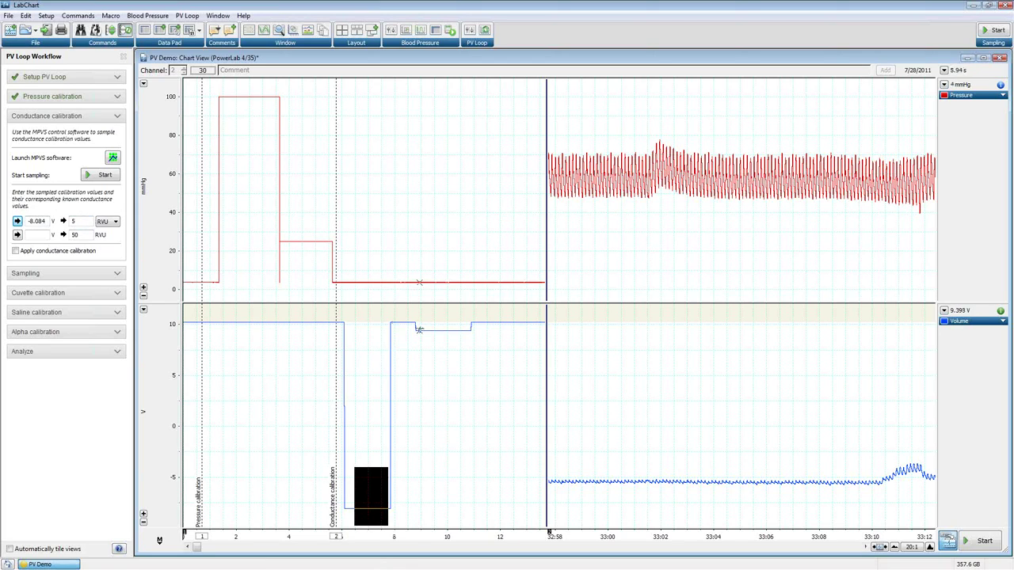
{"action": "left_click_drag", "start_coordinate": [425, 326], "coordinate": [466, 395]}
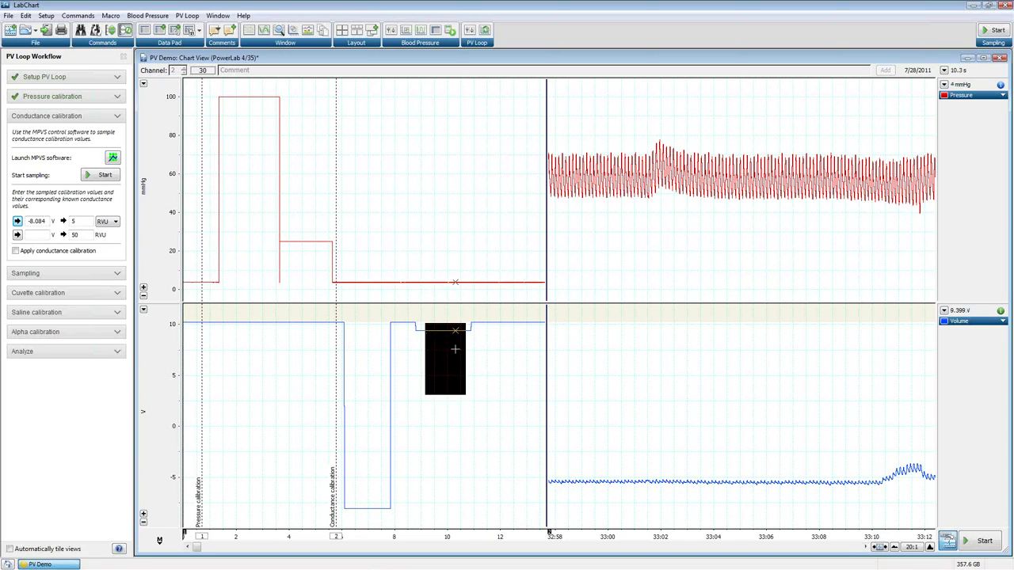
{"action": "left_click", "coordinate": [16, 235]}
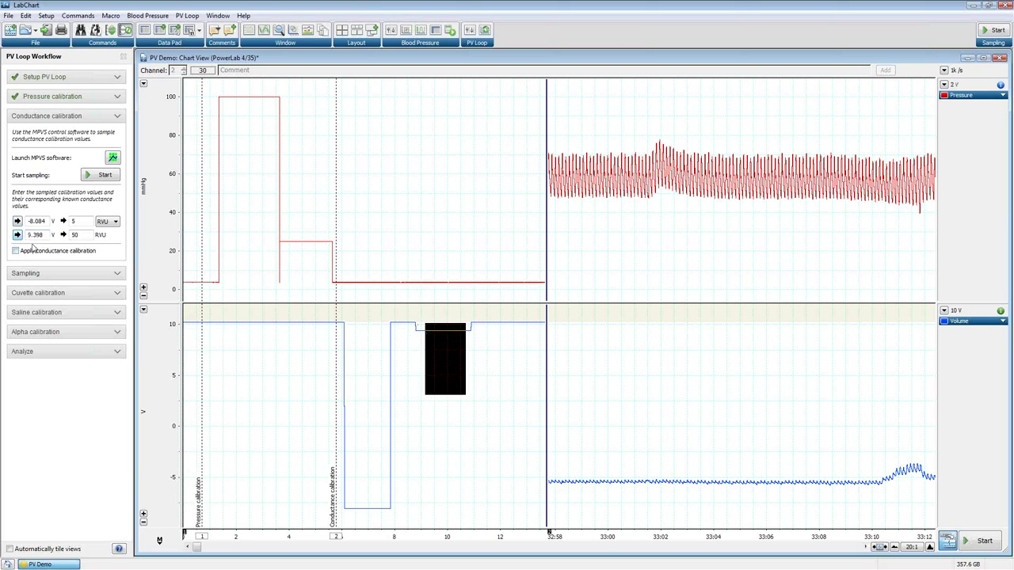
{"action": "left_click", "coordinate": [16, 251]}
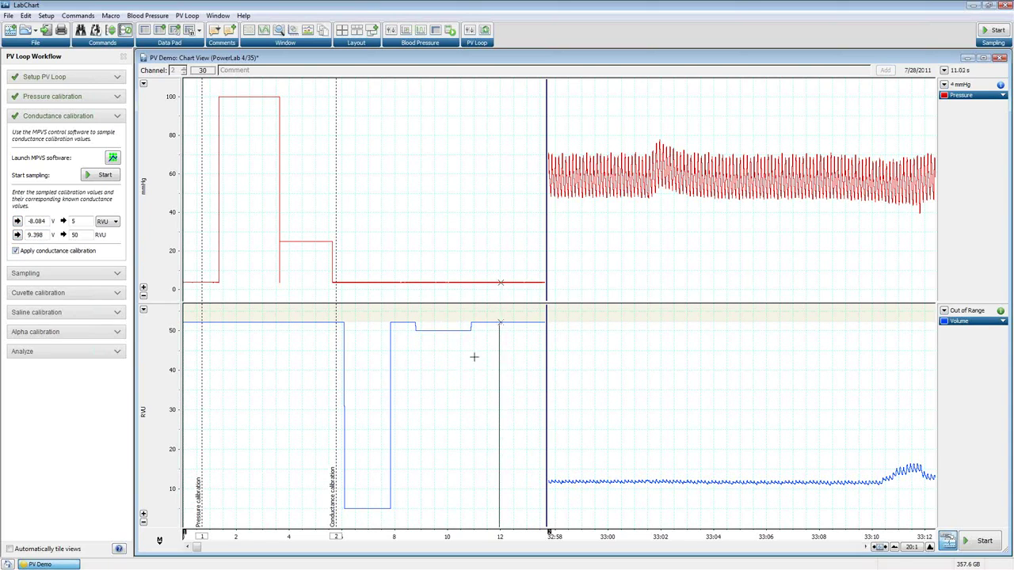
- Check the live volume readout in a floating window, then expand the Sampling step
{"action": "left_click_drag", "start_coordinate": [974, 317], "coordinate": [557, 305]}
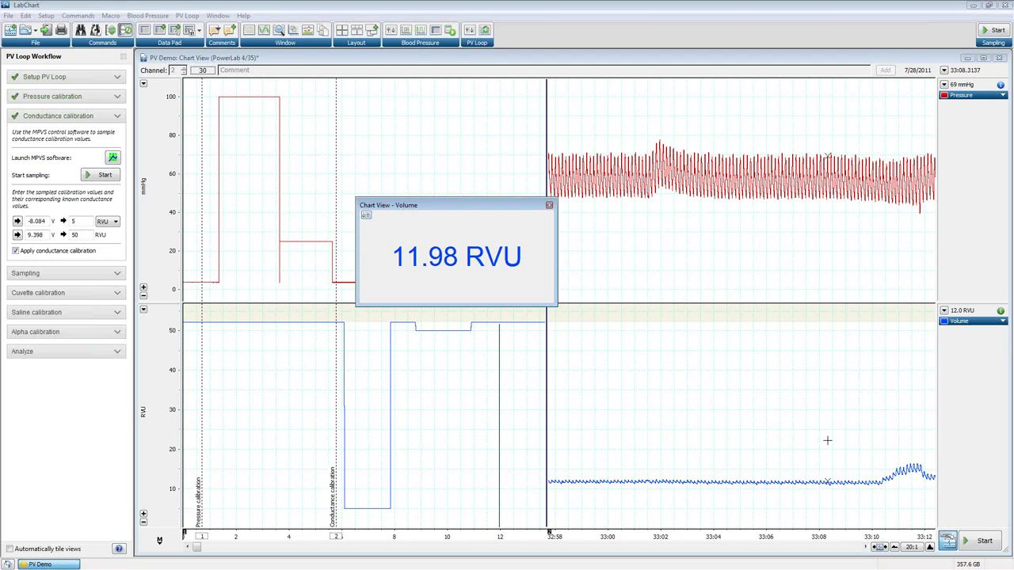
{"action": "left_click", "coordinate": [548, 207]}
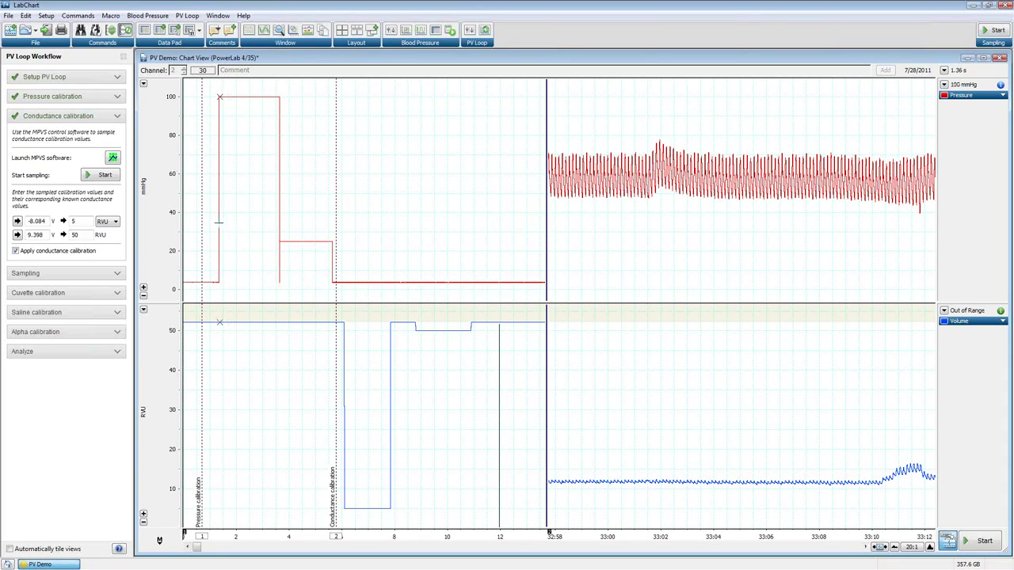
{"action": "left_click", "coordinate": [74, 273]}
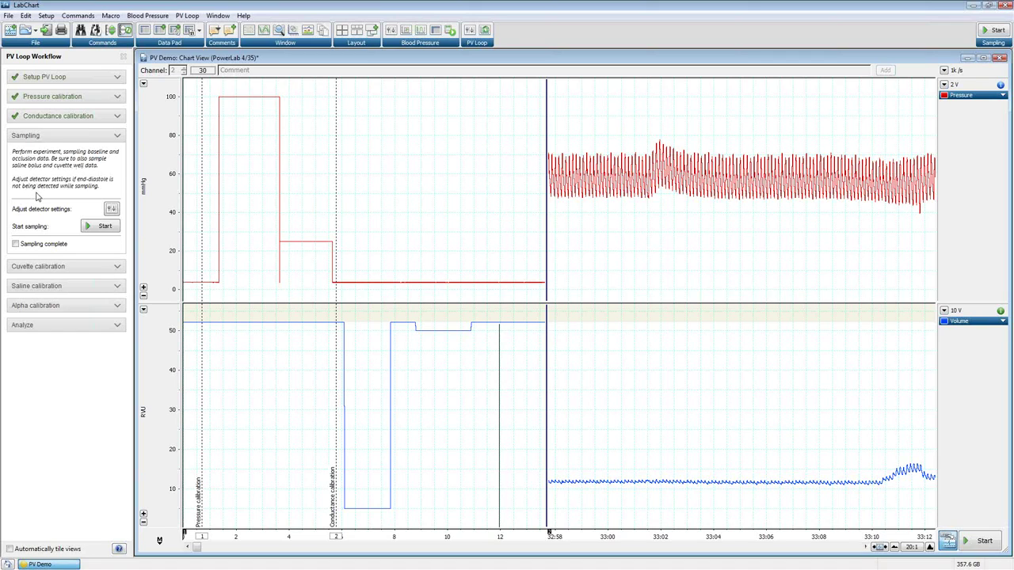
{"action": "left_click", "coordinate": [112, 209]}
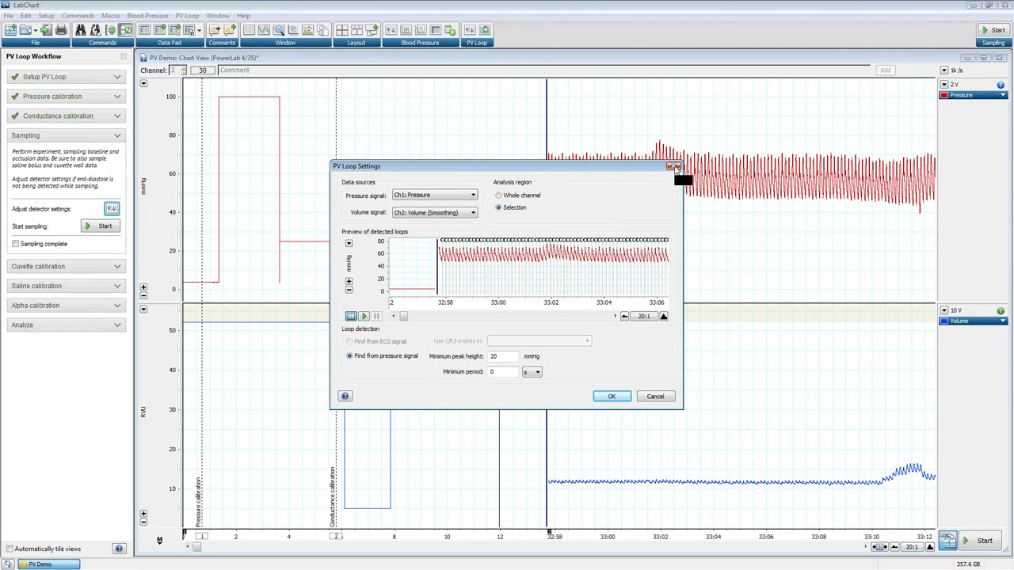
{"action": "left_click", "coordinate": [674, 168]}
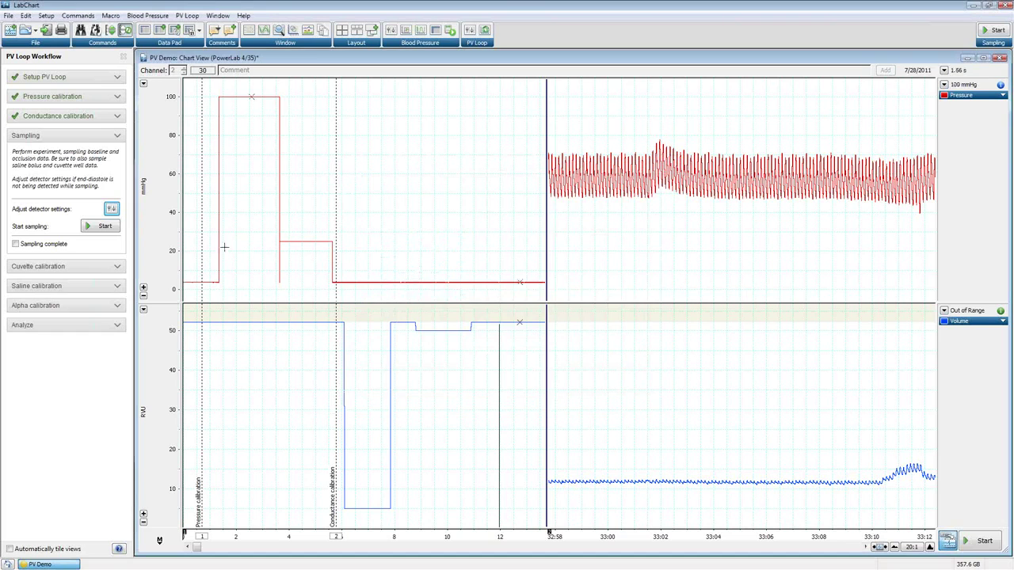
{"action": "left_click", "coordinate": [187, 15]}
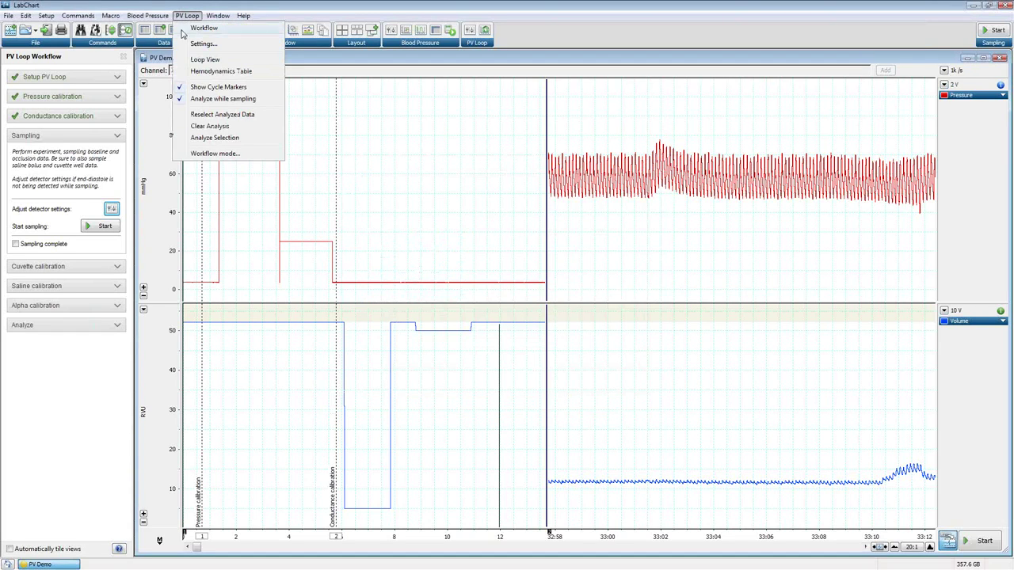
{"action": "left_click", "coordinate": [205, 44]}
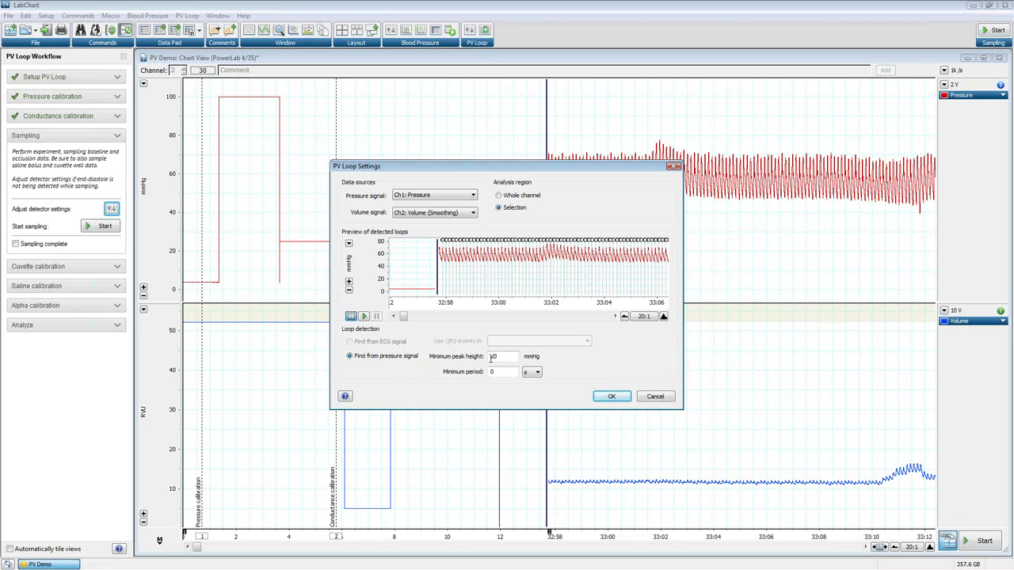
{"action": "left_click", "coordinate": [536, 372]}
{"action": "left_click", "coordinate": [576, 370]}
{"action": "left_click", "coordinate": [626, 402]}
{"action": "left_click", "coordinate": [190, 16]}
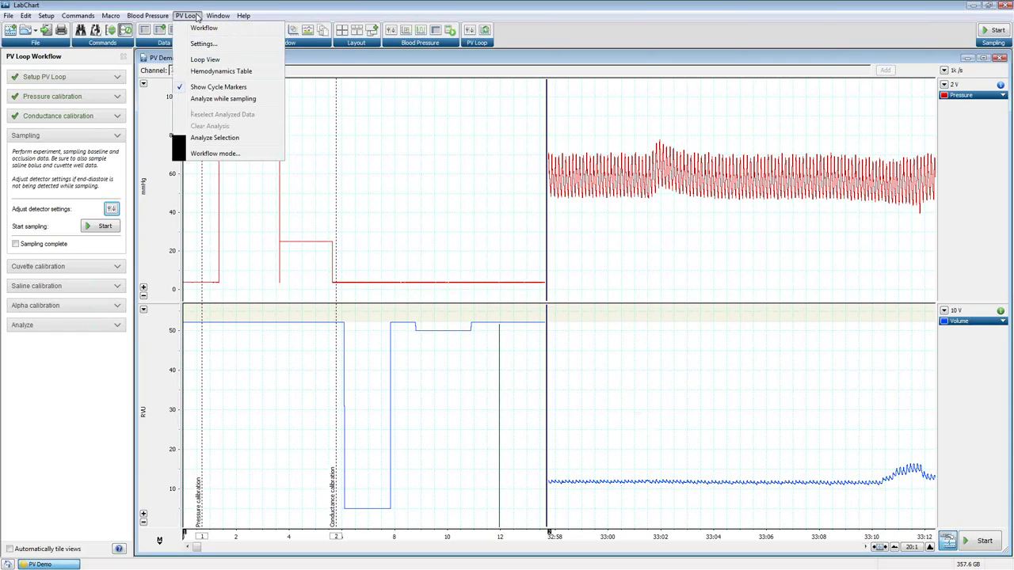
{"action": "left_click", "coordinate": [198, 15]}
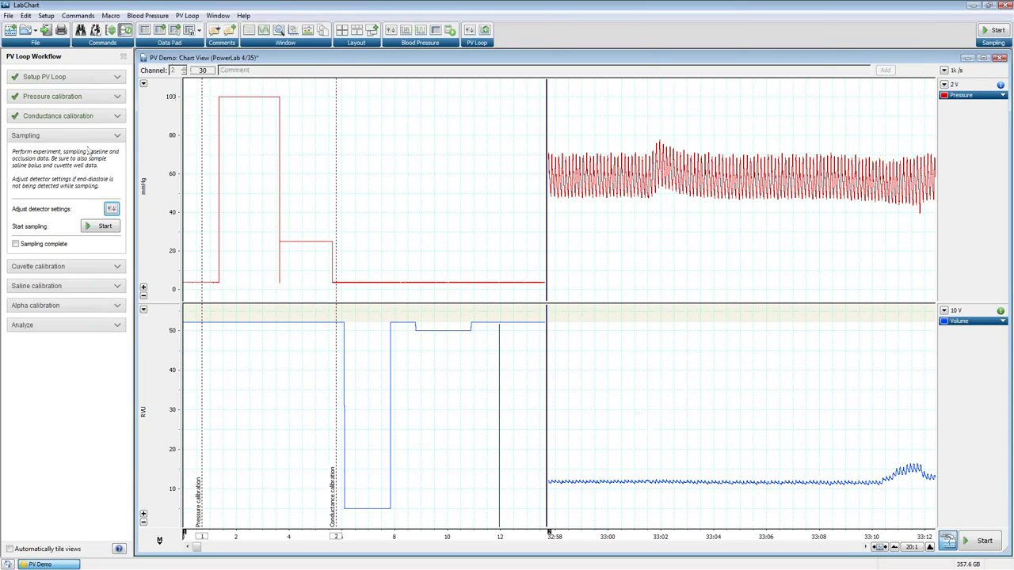
{"action": "left_click", "coordinate": [15, 245]}
{"action": "left_click_drag", "start_coordinate": [196, 548], "coordinate": [392, 557]}
{"action": "left_click_drag", "start_coordinate": [402, 554], "coordinate": [193, 553]}
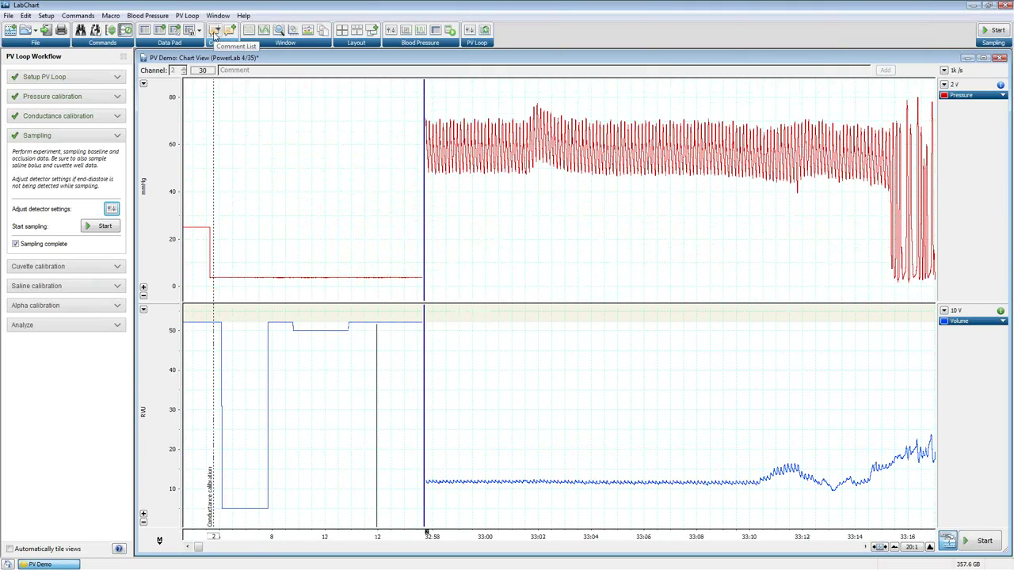
{"action": "left_click", "coordinate": [214, 30]}
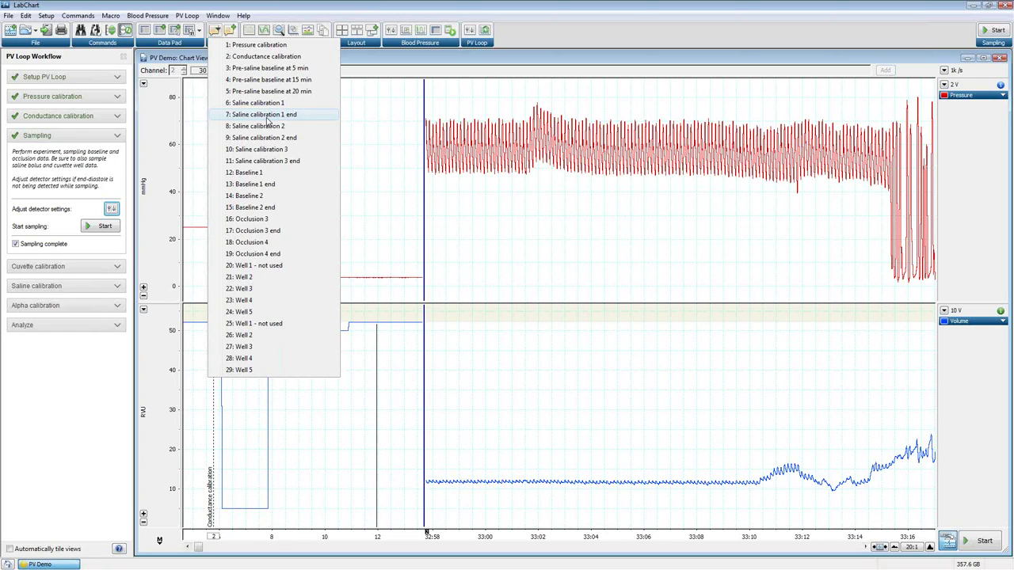
{"action": "left_click", "coordinate": [523, 19]}
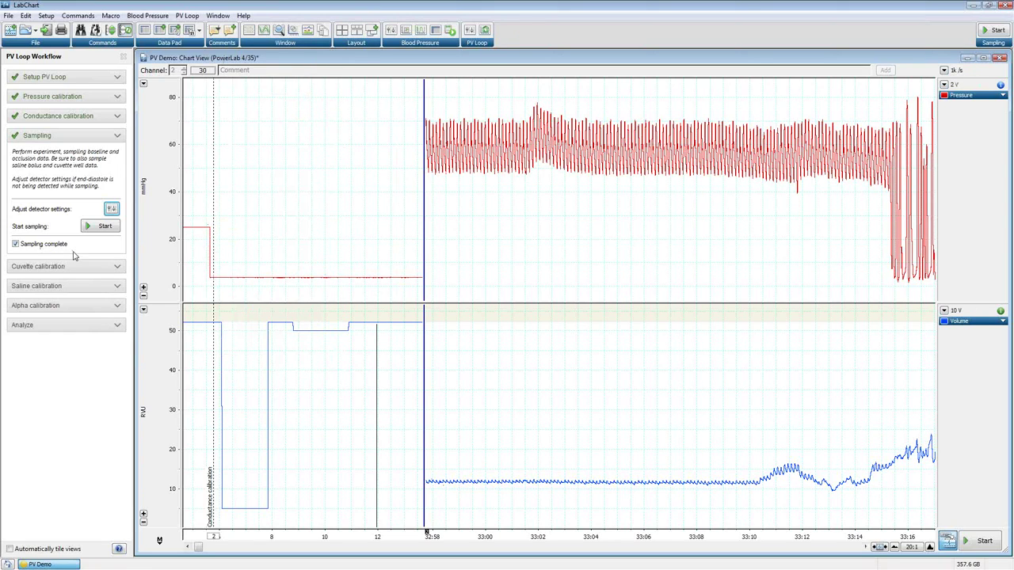
{"action": "left_click", "coordinate": [116, 269]}
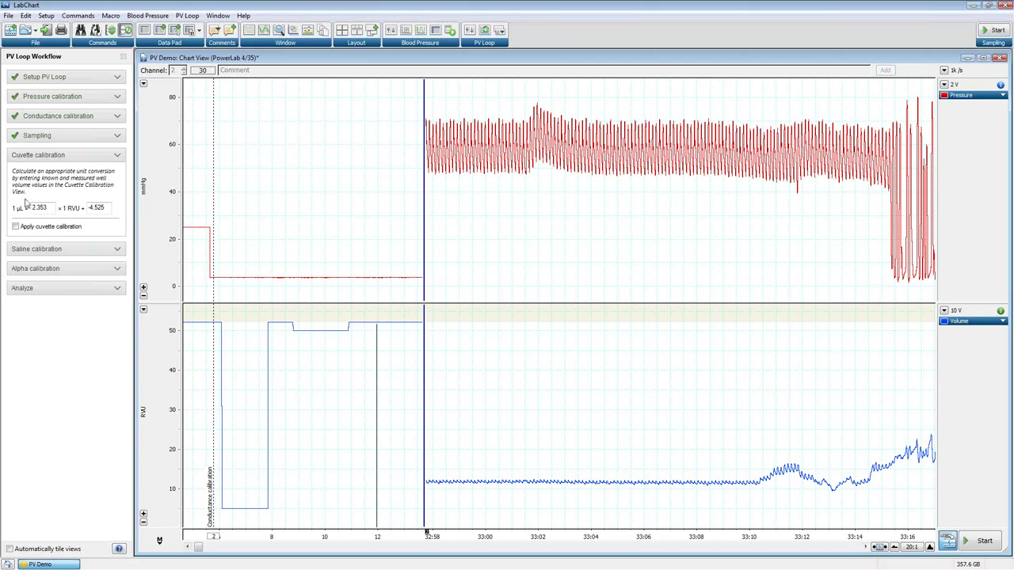
- Open the PV Loop menu
{"action": "left_click", "coordinate": [187, 15]}
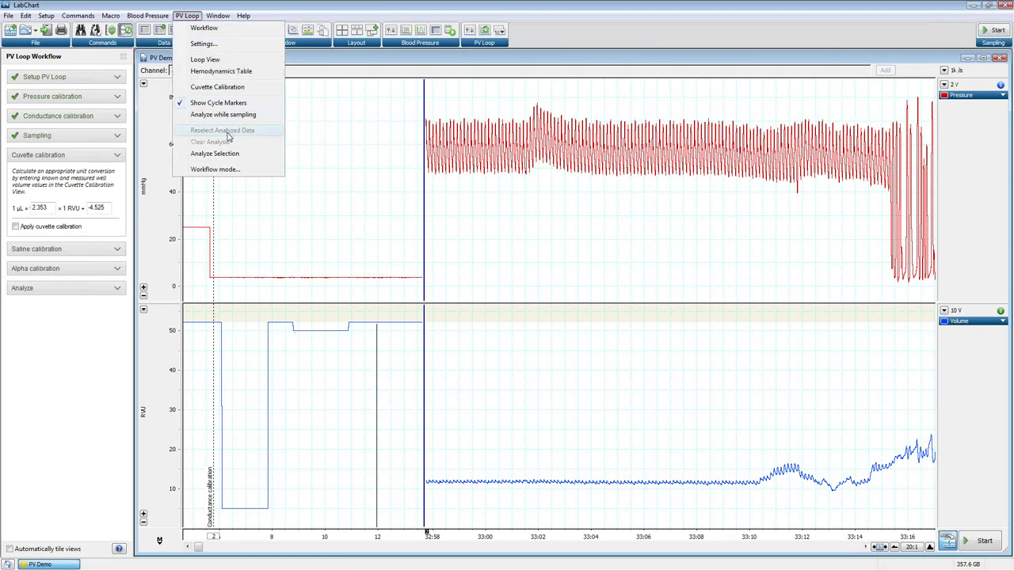
- Show Cuvette Calibration tiled above the chart and jump the chart to the Well 1 comment
{"action": "left_click", "coordinate": [245, 88]}
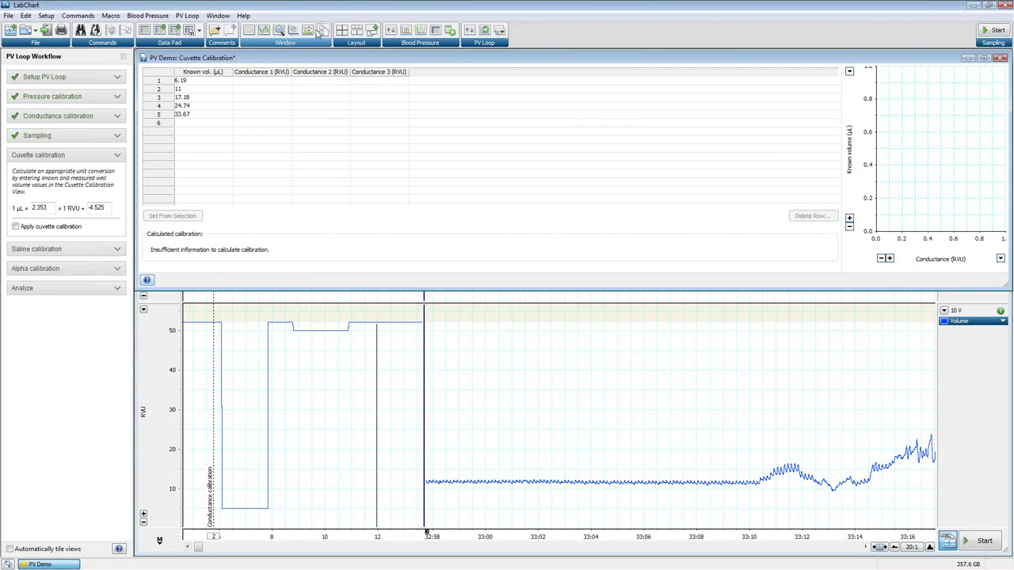
{"action": "left_click", "coordinate": [343, 32]}
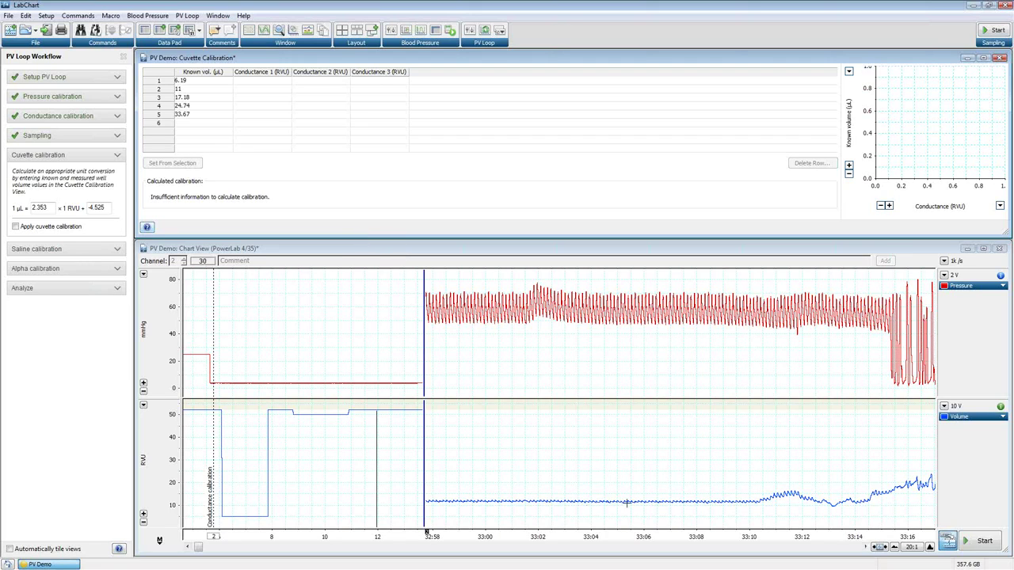
{"action": "left_click", "coordinate": [213, 33]}
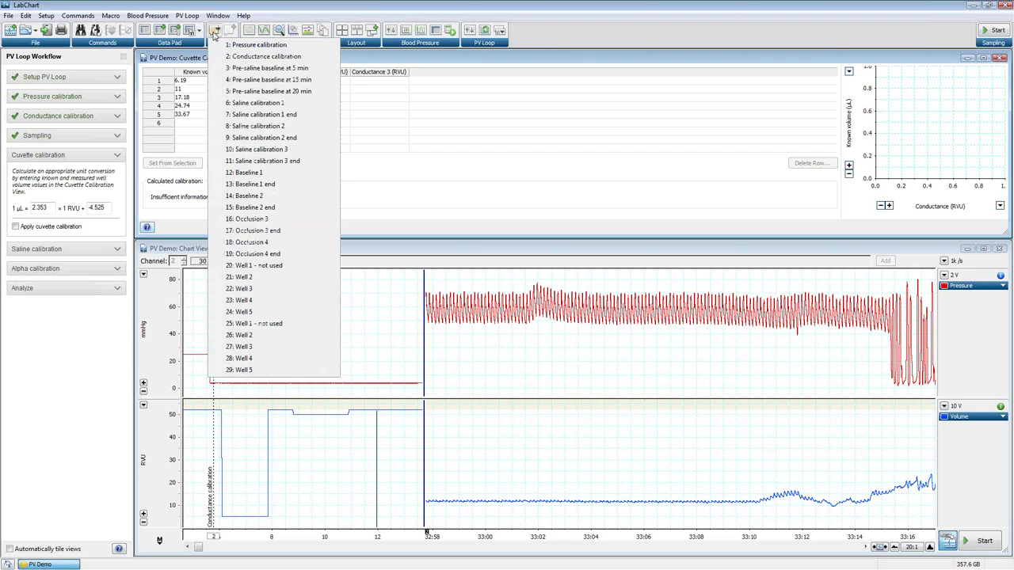
{"action": "left_click", "coordinate": [247, 269]}
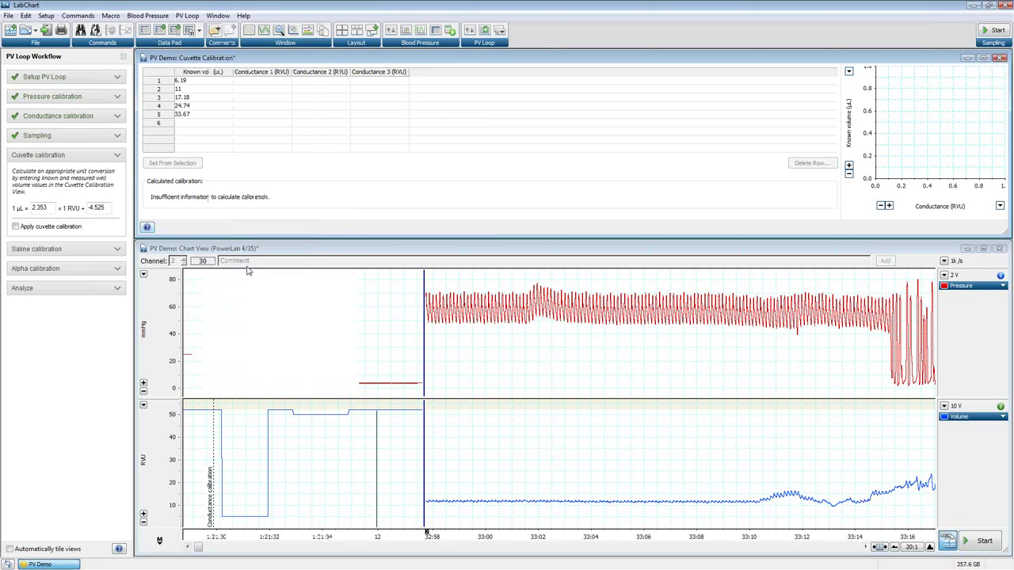
- Compress the time axis to 50:1 and scroll so Wells 1–5 appear together
{"action": "left_click", "coordinate": [893, 548]}
{"action": "left_click_drag", "start_coordinate": [838, 550], "coordinate": [846, 552]}
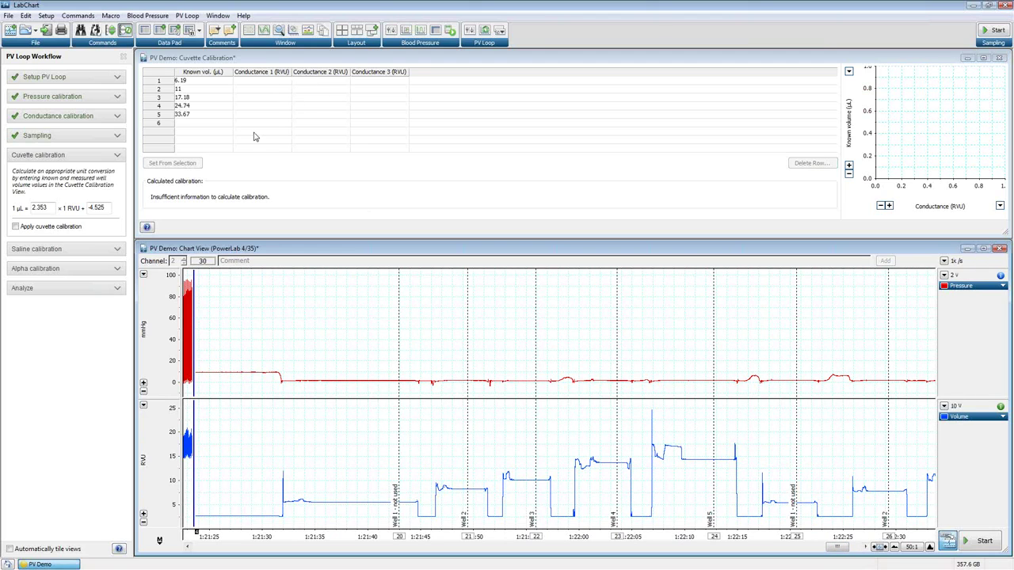
- Record the Well 2 plateau as the 11 µL Conductance 1 reading (8.299 RVU)
{"action": "left_click", "coordinate": [199, 80]}
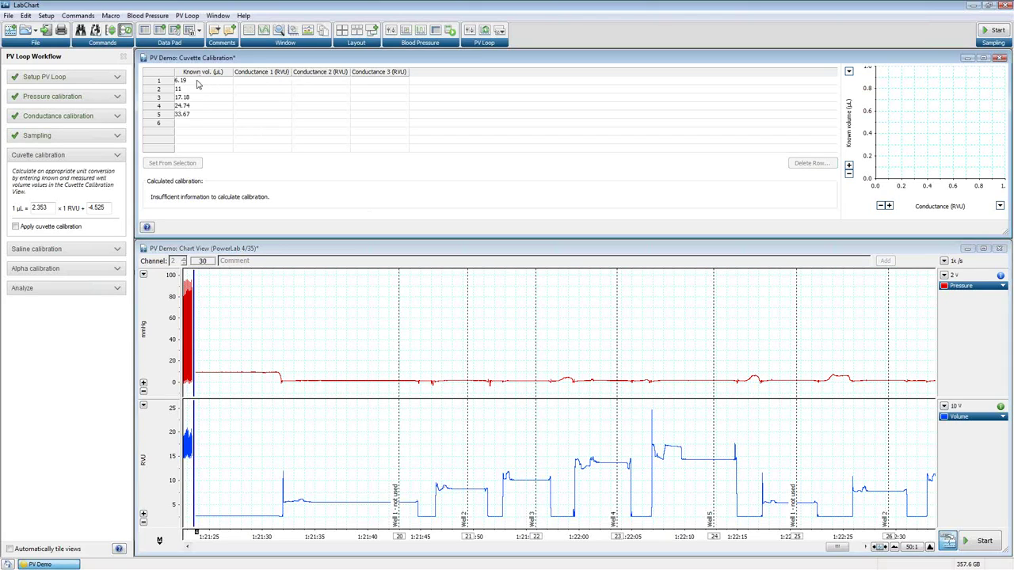
{"action": "left_click", "coordinate": [198, 89]}
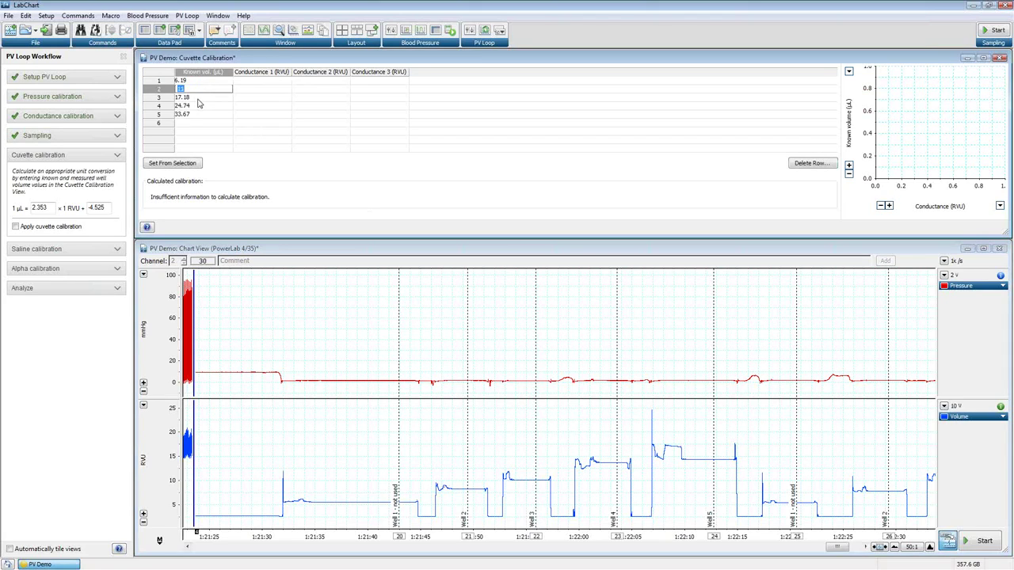
{"action": "left_click", "coordinate": [198, 97]}
{"action": "left_click", "coordinate": [198, 105]}
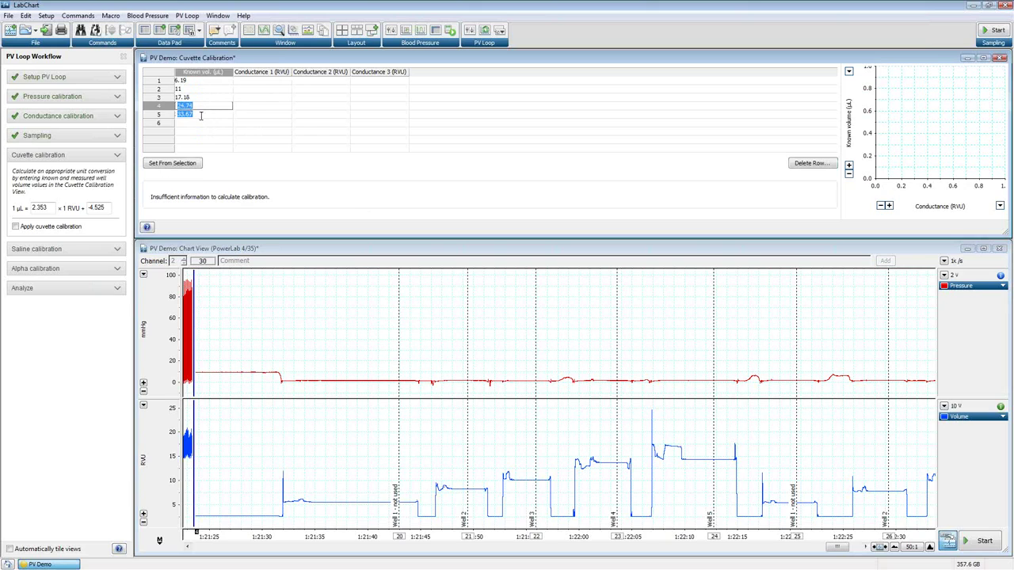
{"action": "left_click", "coordinate": [201, 115]}
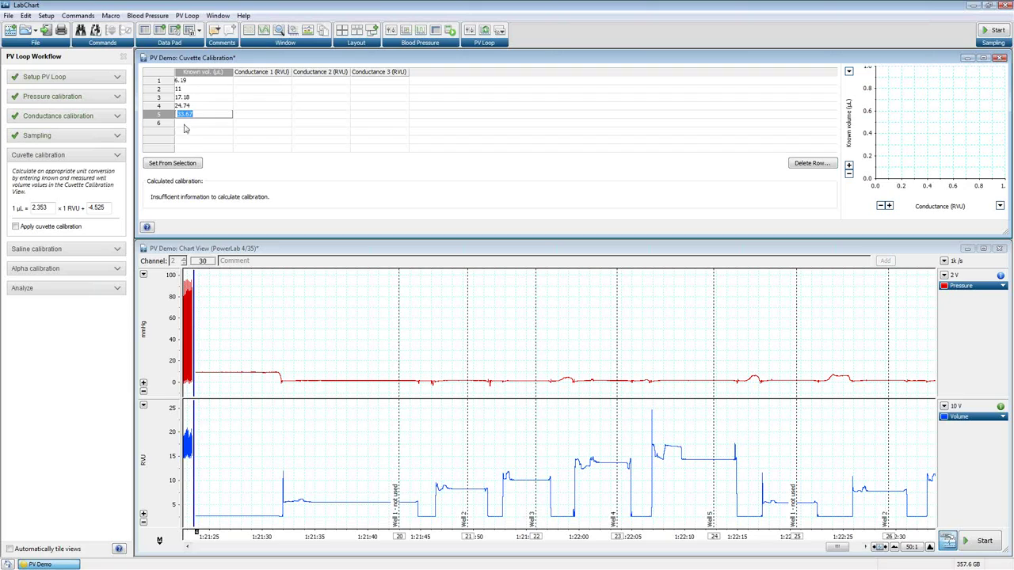
{"action": "left_click", "coordinate": [264, 93]}
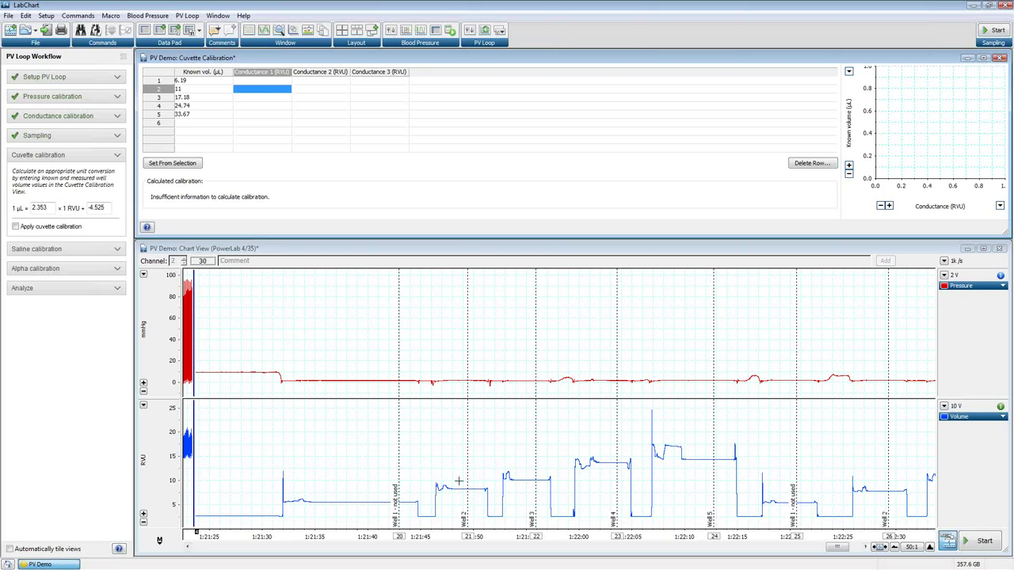
{"action": "left_click", "coordinate": [453, 423]}
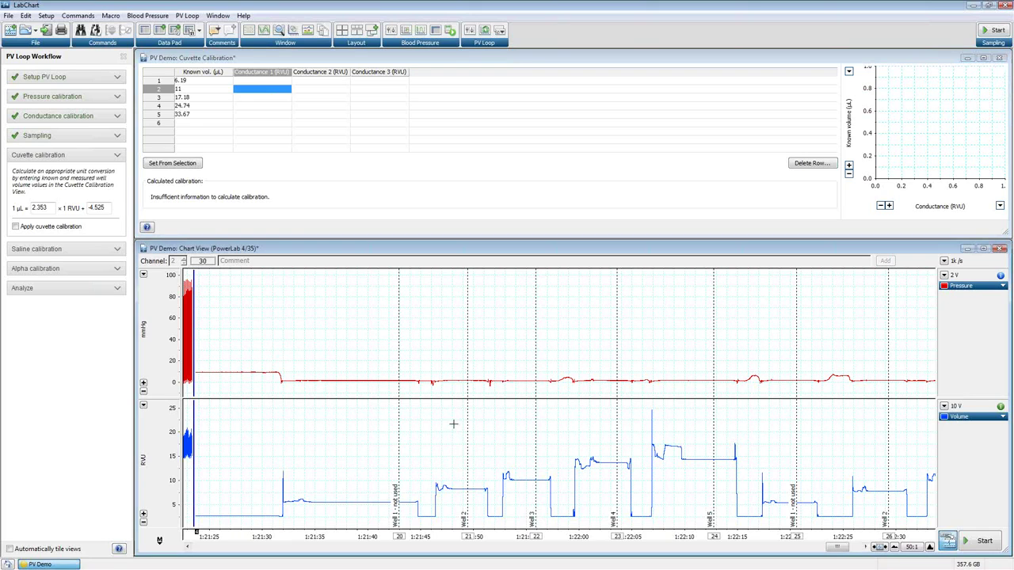
{"action": "left_click_drag", "start_coordinate": [453, 424], "coordinate": [485, 526]}
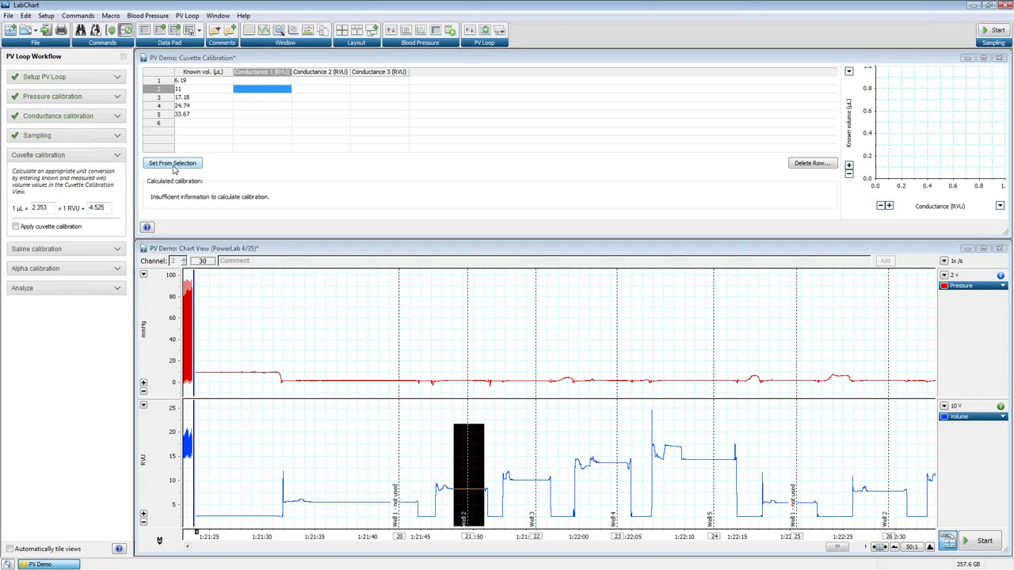
{"action": "left_click", "coordinate": [174, 168]}
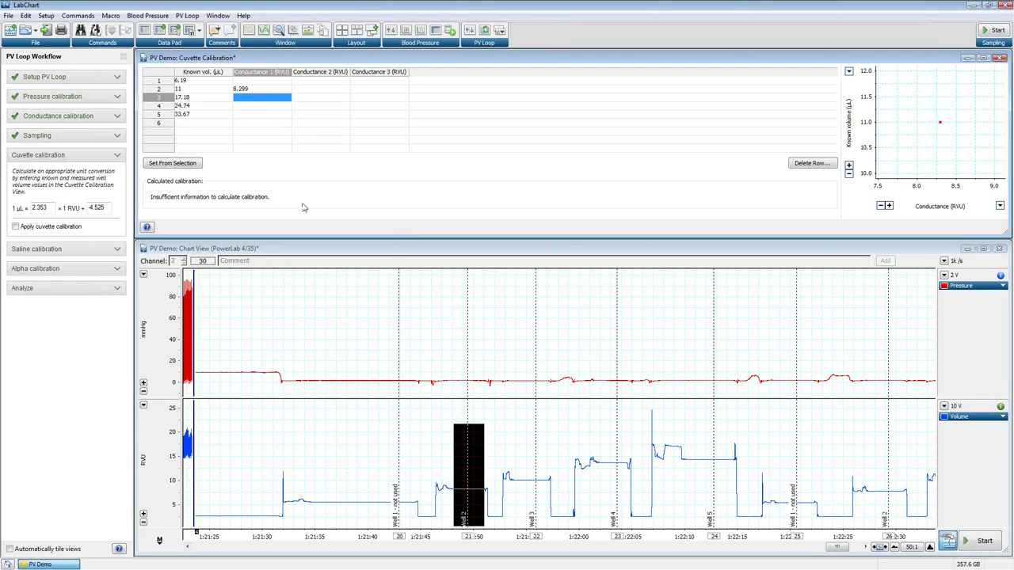
- Record Wells 3–5 for 17.18, 24.74 and 33.67 µL (10.119, 13.713, 14.404 RVU)
{"action": "left_click_drag", "start_coordinate": [520, 434], "coordinate": [546, 527]}
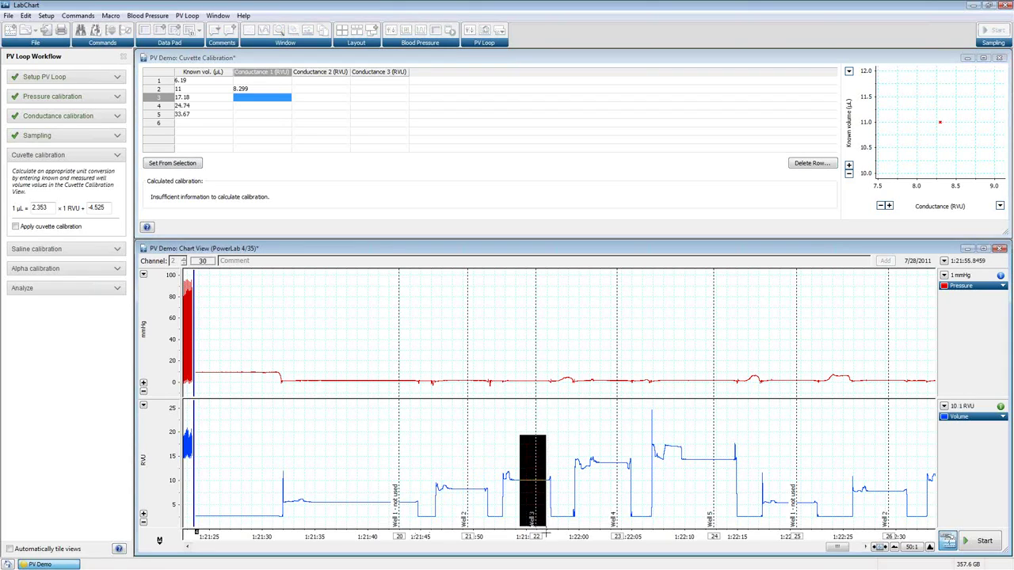
{"action": "left_click", "coordinate": [187, 164]}
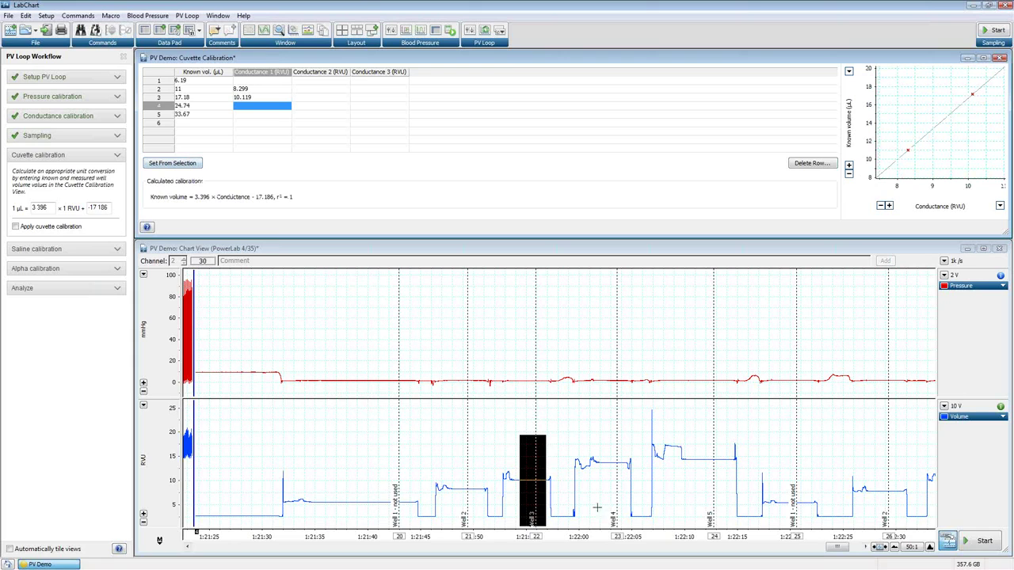
{"action": "left_click_drag", "start_coordinate": [599, 421], "coordinate": [625, 529]}
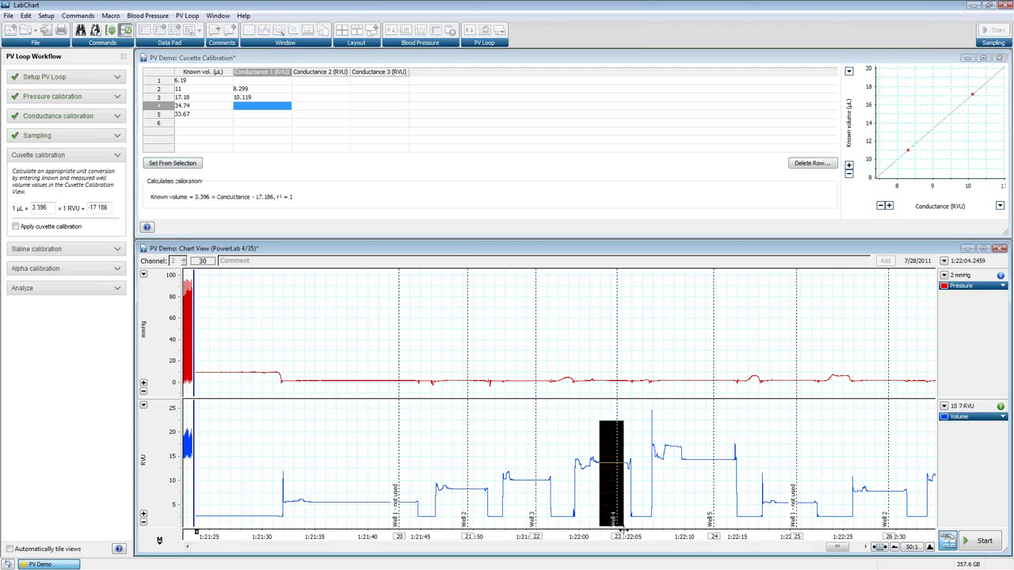
{"action": "left_click", "coordinate": [186, 166]}
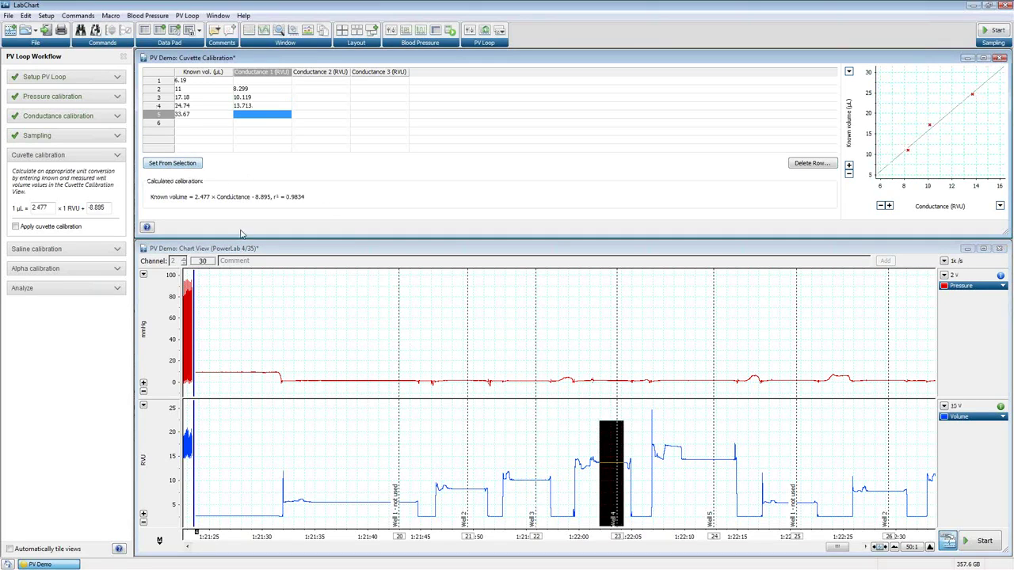
{"action": "left_click_drag", "start_coordinate": [689, 423], "coordinate": [726, 539]}
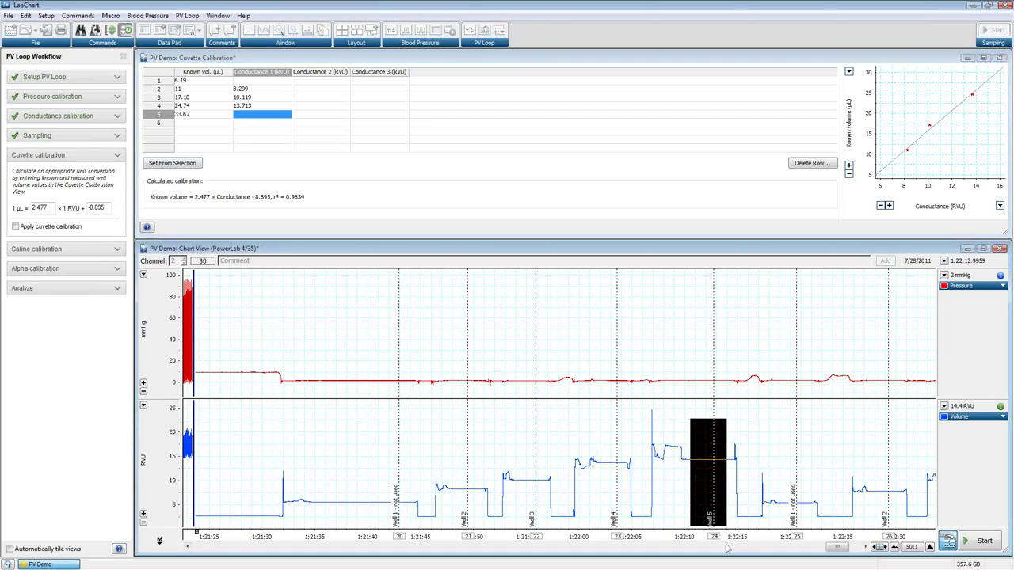
{"action": "left_click", "coordinate": [170, 164]}
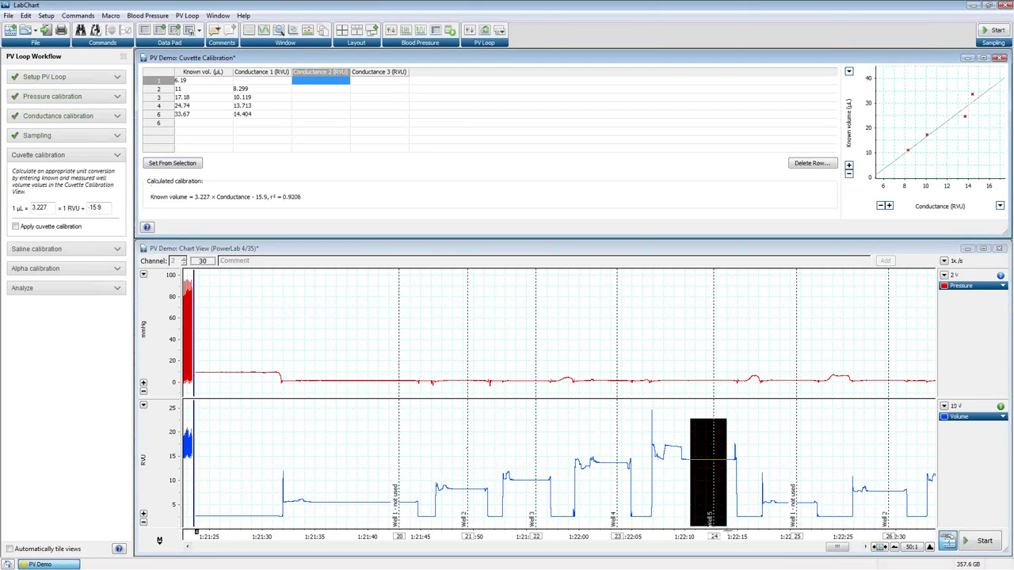
{"action": "left_click", "coordinate": [864, 548]}
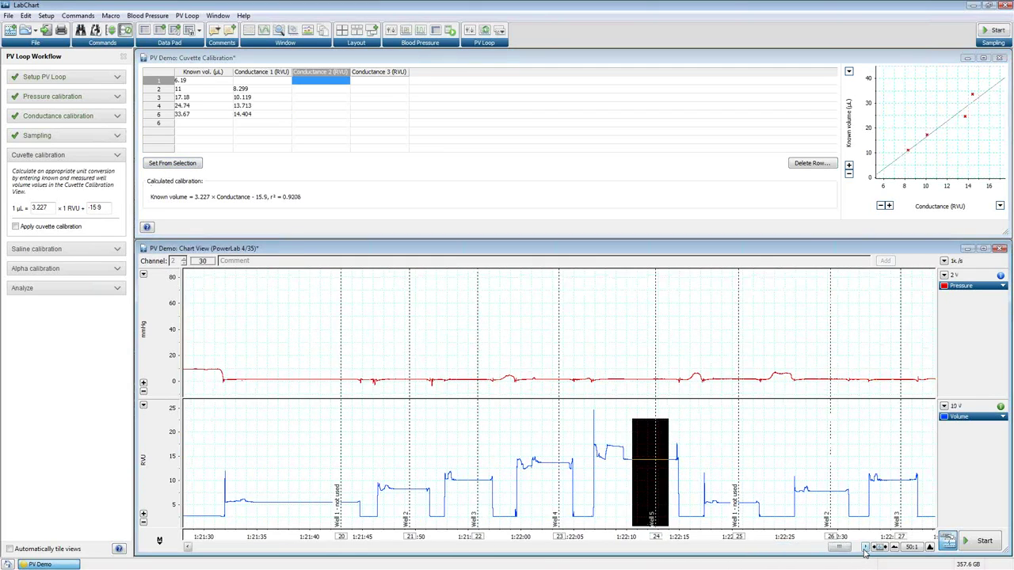
- Fill Conductance 2 for the 11 and 17.18 µL wells from their second plateaus (7.821, 10.076 RVU)
{"action": "left_click", "coordinate": [865, 547]}
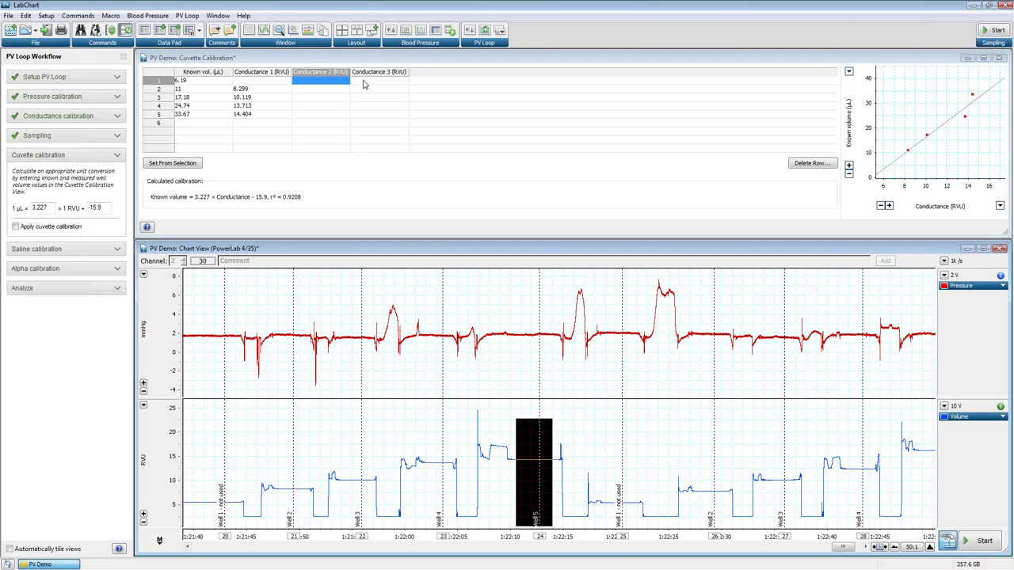
{"action": "left_click", "coordinate": [336, 89]}
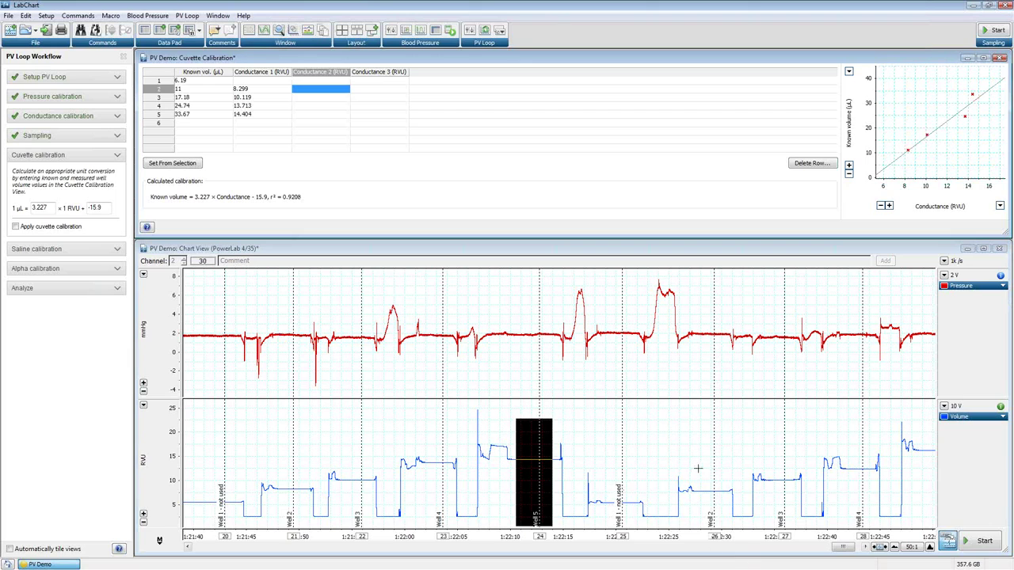
{"action": "left_click_drag", "start_coordinate": [701, 459], "coordinate": [727, 491]}
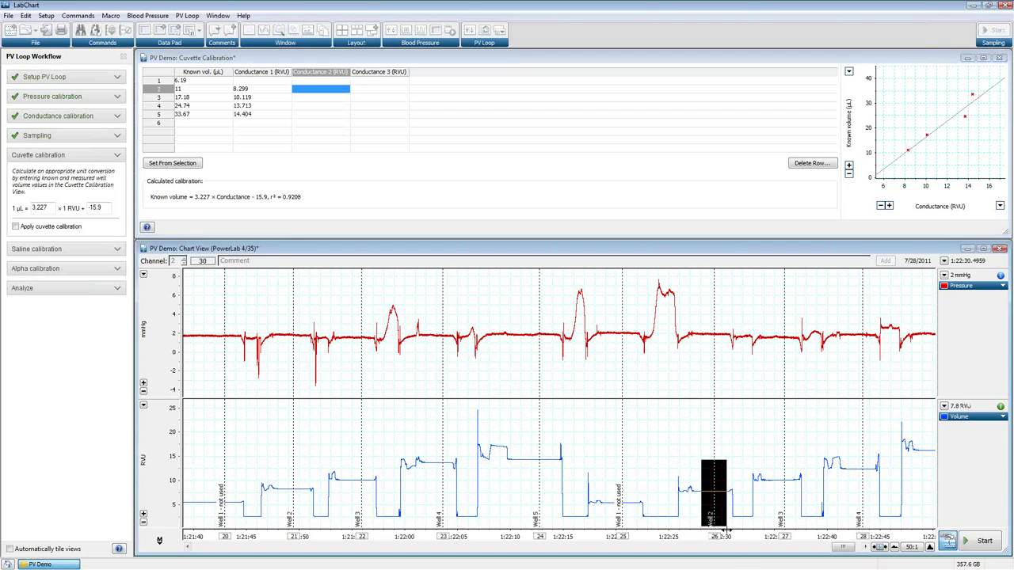
{"action": "left_click", "coordinate": [176, 164]}
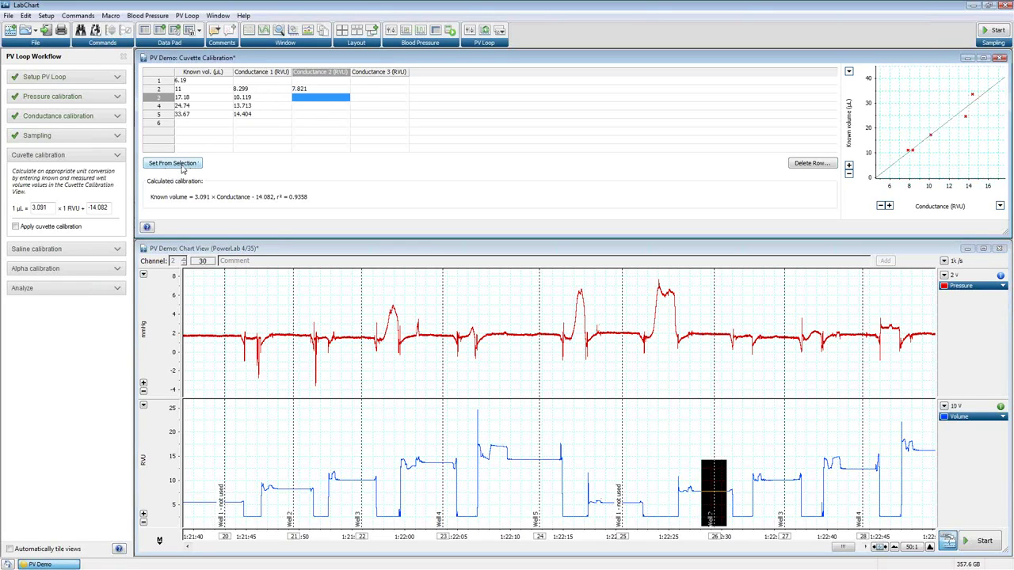
{"action": "left_click_drag", "start_coordinate": [769, 453], "coordinate": [790, 529]}
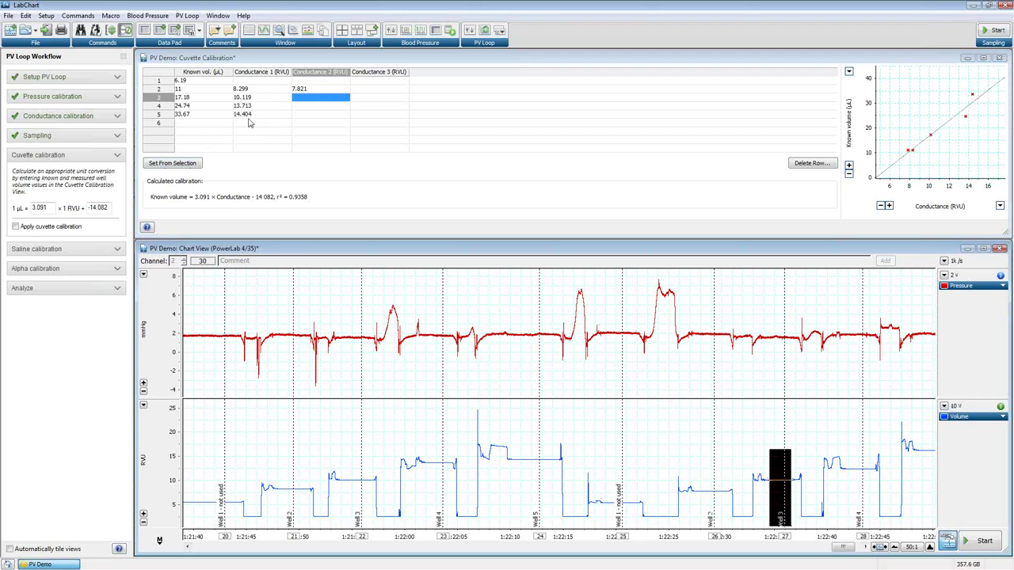
{"action": "left_click", "coordinate": [179, 164]}
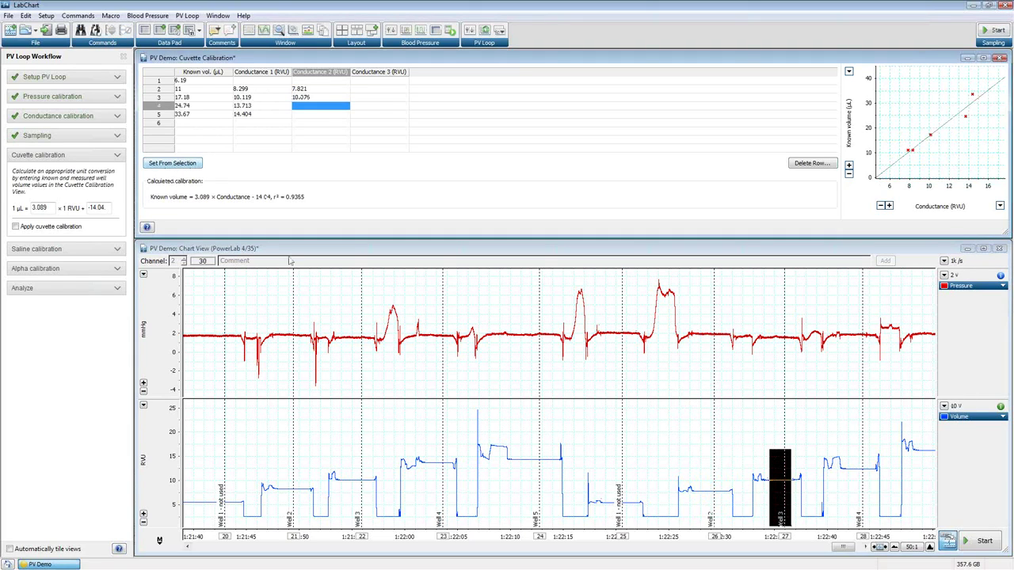
- Fill Conductance 2 for wells 4 and 5 (12.433, 16.227 RVU), refitting to 2.921 × Conductance − 12.34
{"action": "left_click_drag", "start_coordinate": [847, 434], "coordinate": [870, 529]}
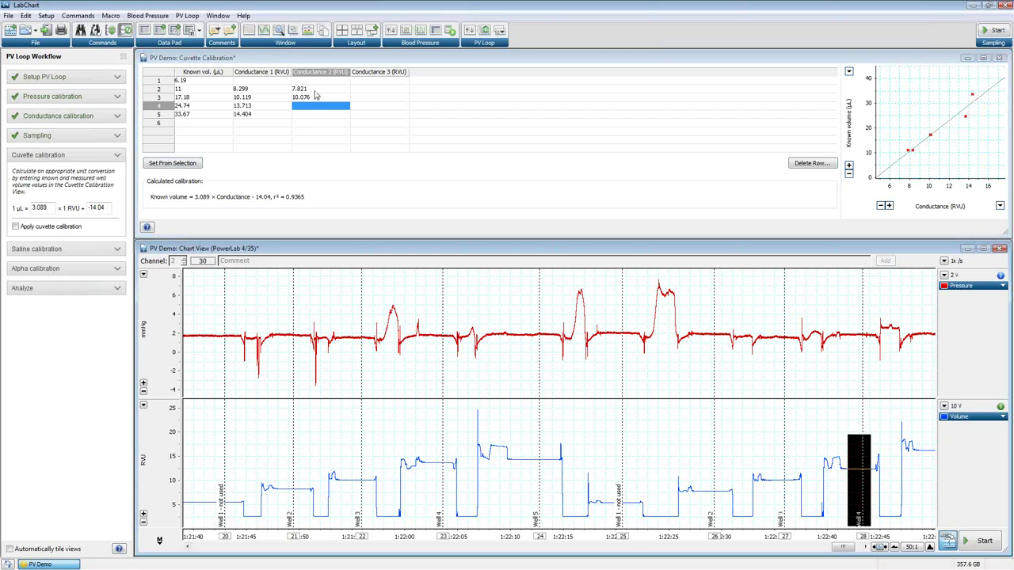
{"action": "left_click", "coordinate": [181, 164]}
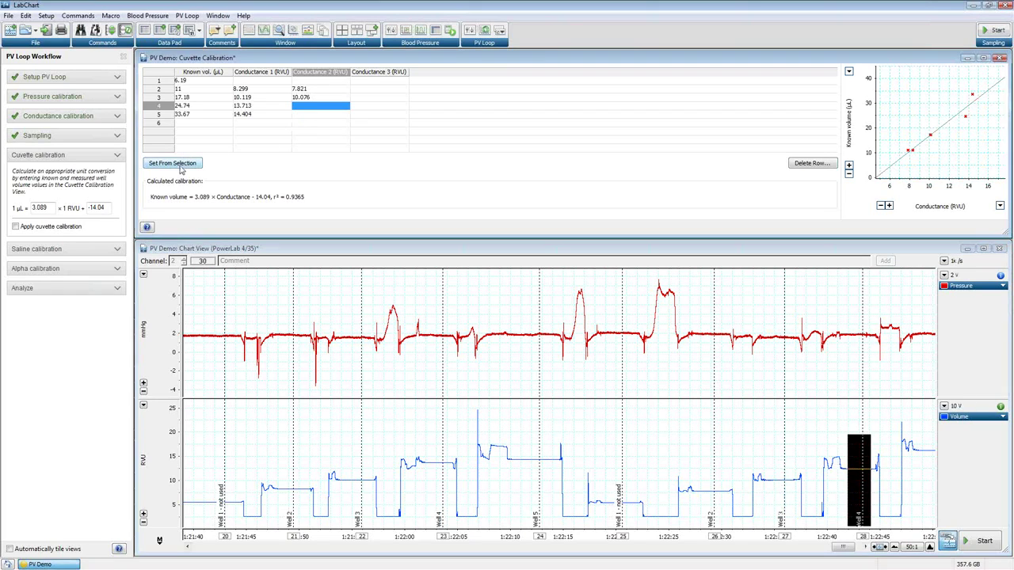
{"action": "left_click_drag", "start_coordinate": [847, 553], "coordinate": [853, 552]}
{"action": "left_click_drag", "start_coordinate": [832, 408], "coordinate": [872, 538]}
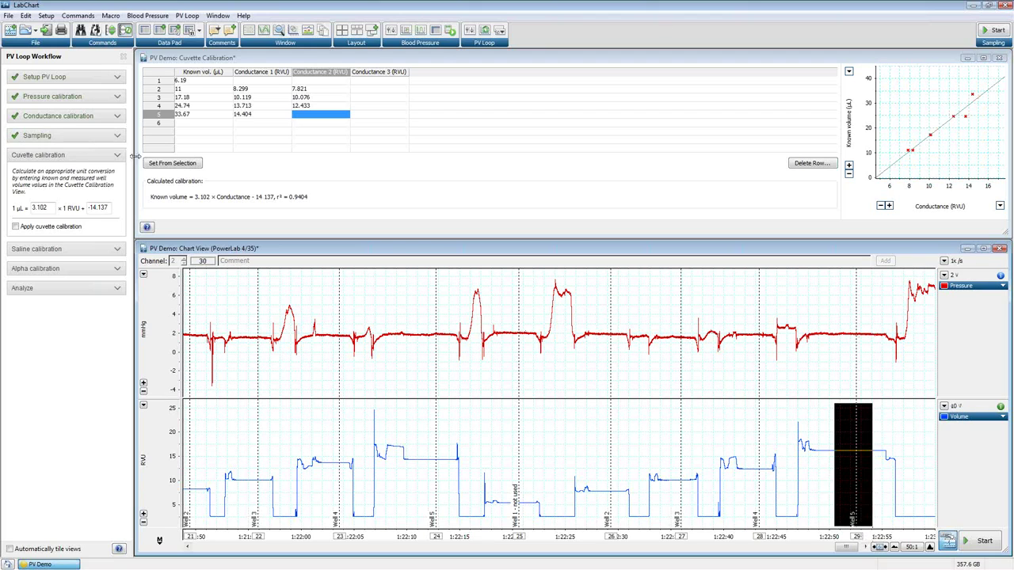
{"action": "left_click", "coordinate": [171, 165]}
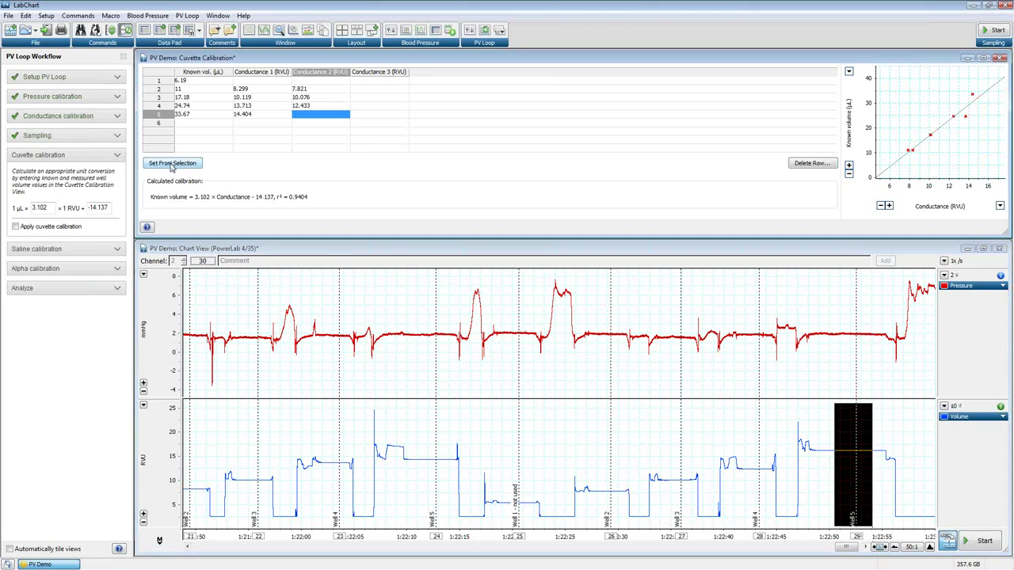
{"action": "left_click", "coordinate": [171, 164]}
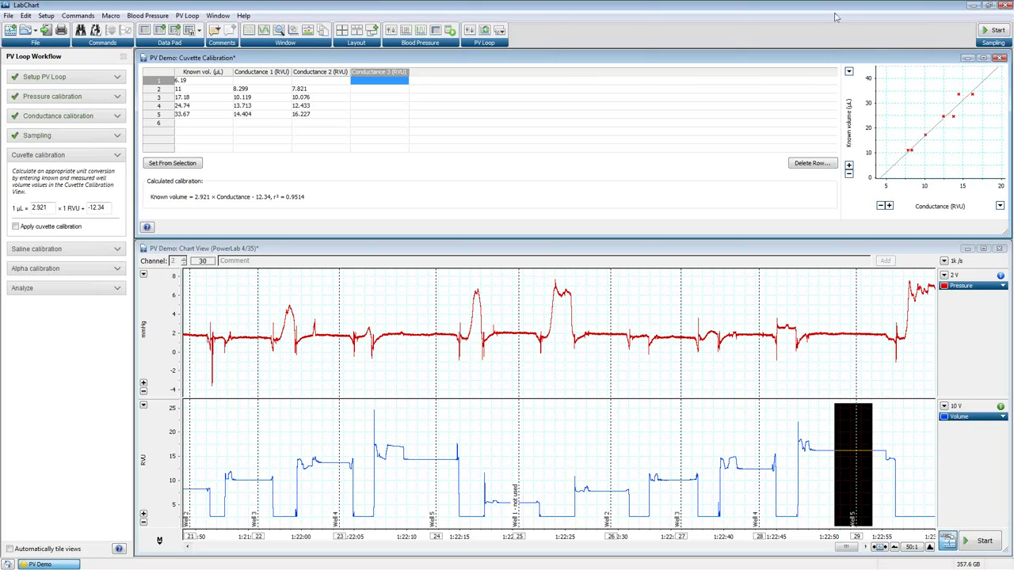
- Inspect the maximized Cuvette Calibration fit (2.921 × Conductance − 12.34), then re-tile it above the chart
{"action": "left_click", "coordinate": [983, 58]}
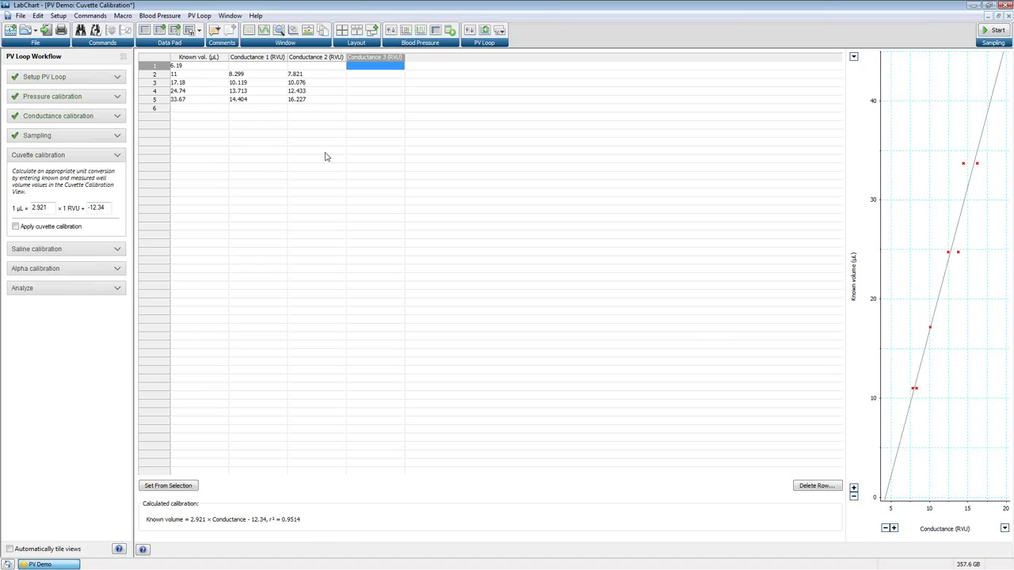
{"action": "left_click", "coordinate": [342, 30]}
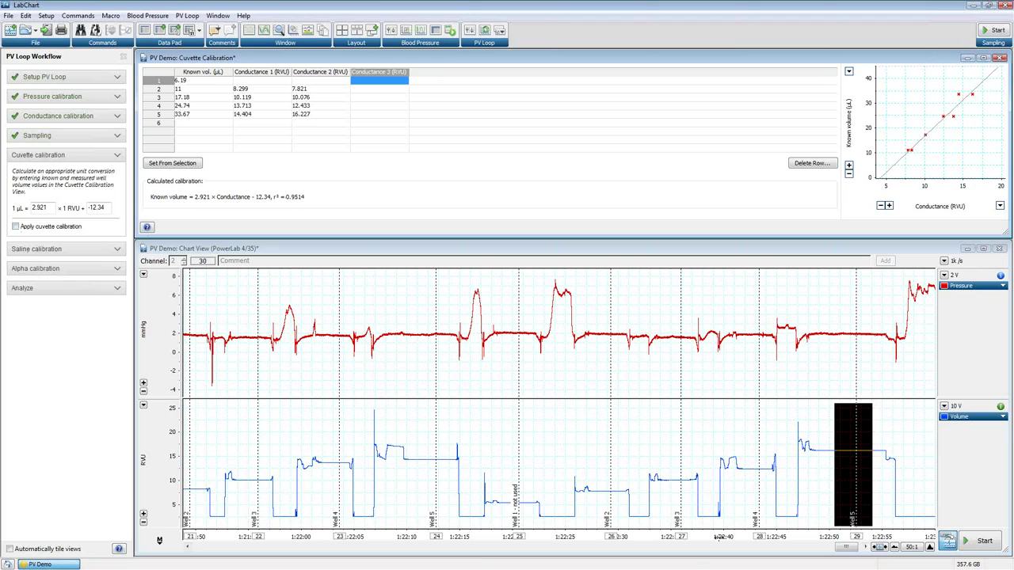
{"action": "left_click", "coordinate": [927, 247]}
- Apply the cuvette calibration so Volume reads in µL, then advance to the Saline calibration step
{"action": "left_click_drag", "start_coordinate": [960, 406], "coordinate": [441, 287]}
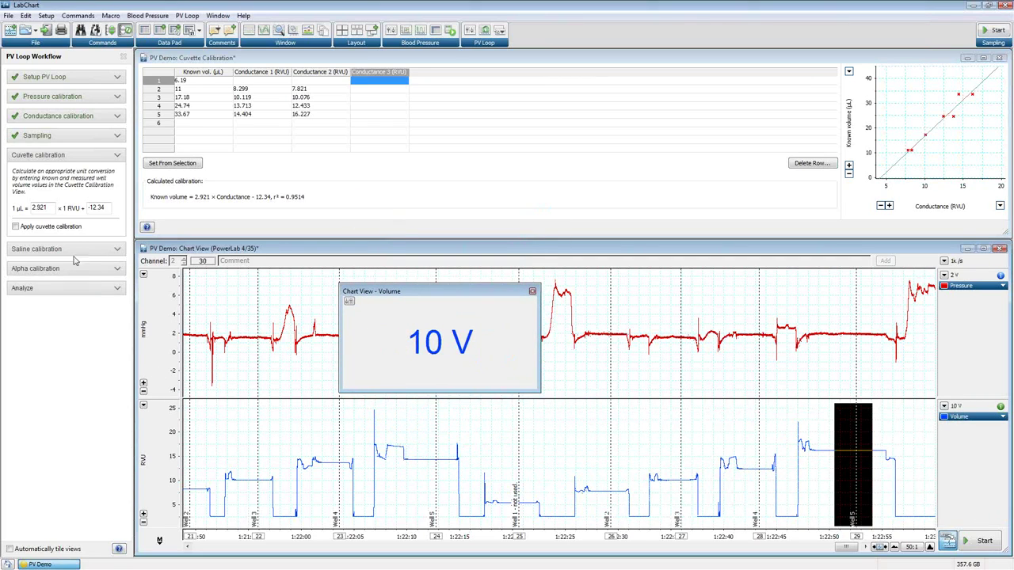
{"action": "left_click", "coordinate": [15, 227]}
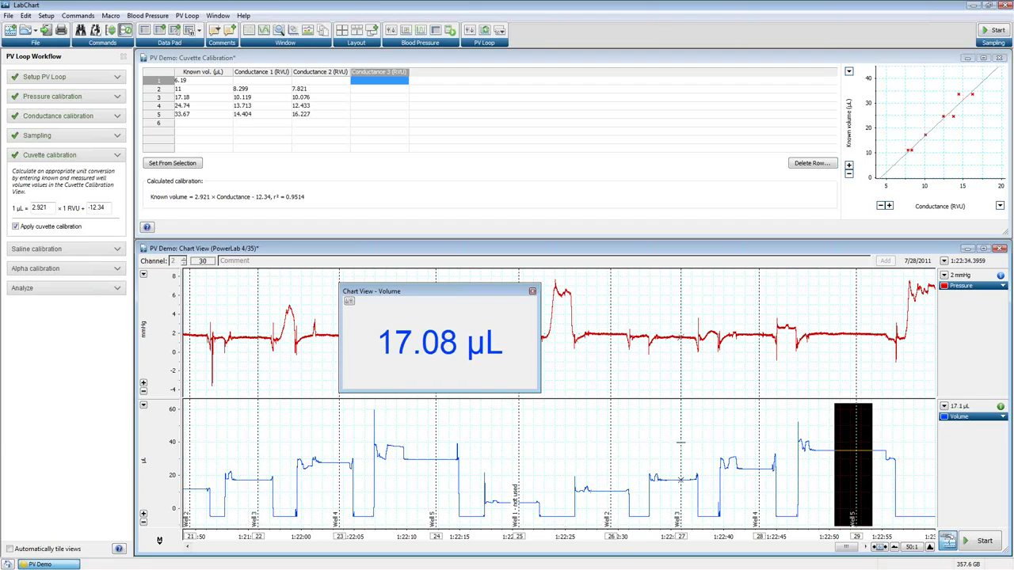
{"action": "left_click", "coordinate": [532, 291]}
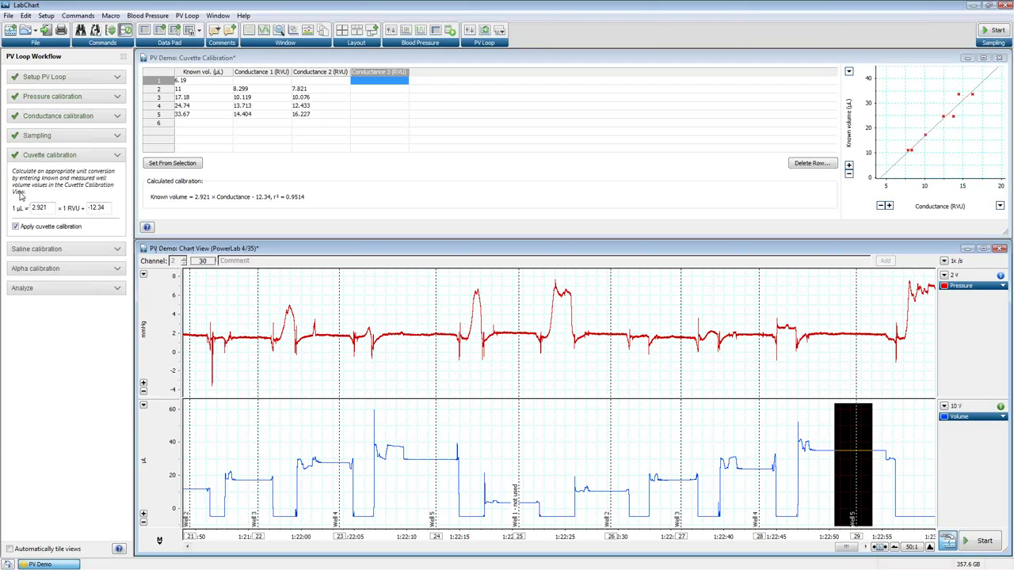
{"action": "left_click", "coordinate": [118, 251]}
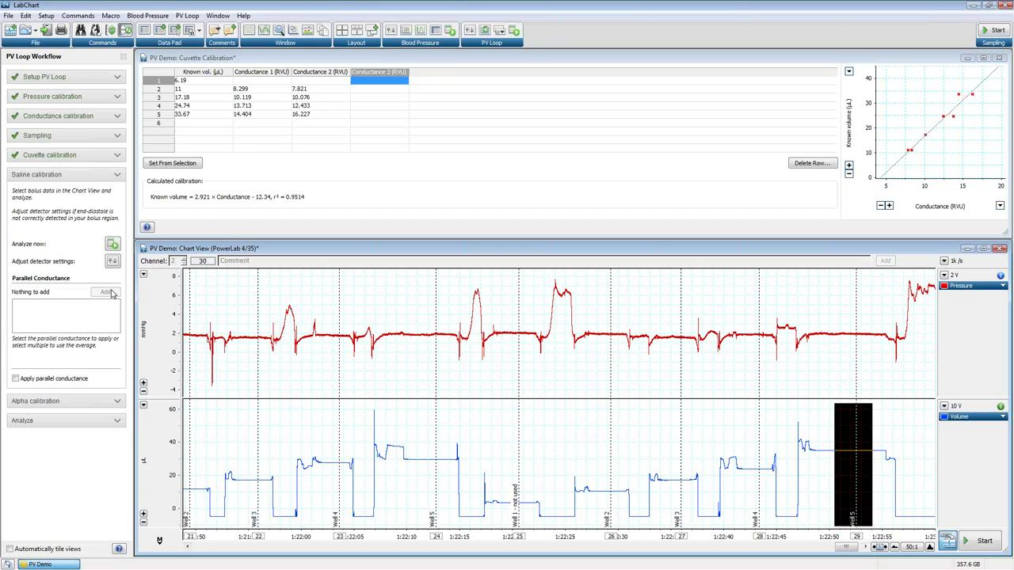
{"action": "left_click", "coordinate": [1001, 59]}
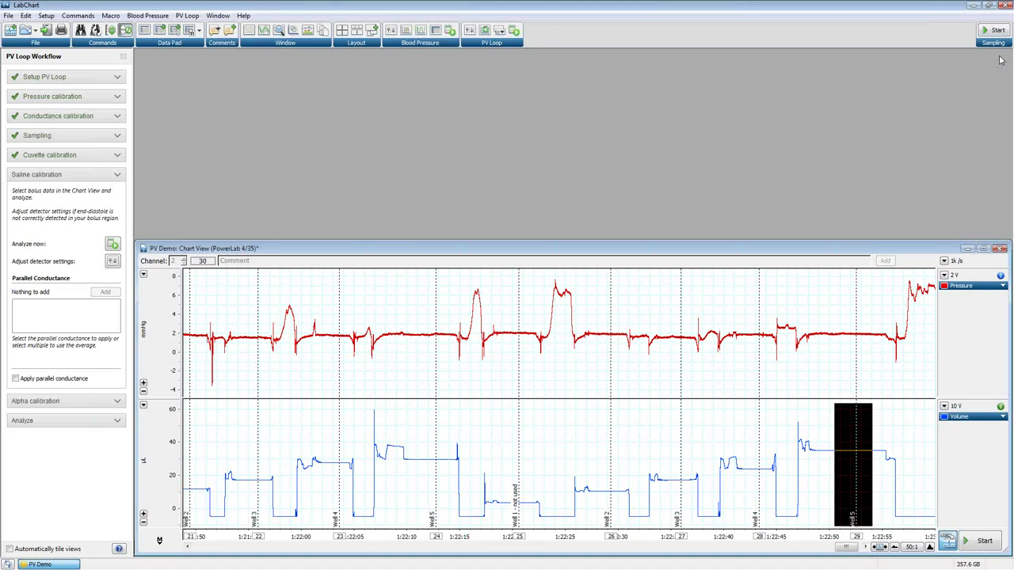
- Maximize Chart View and jump to the 6: Saline calibration 1 comment
{"action": "left_click", "coordinate": [983, 249]}
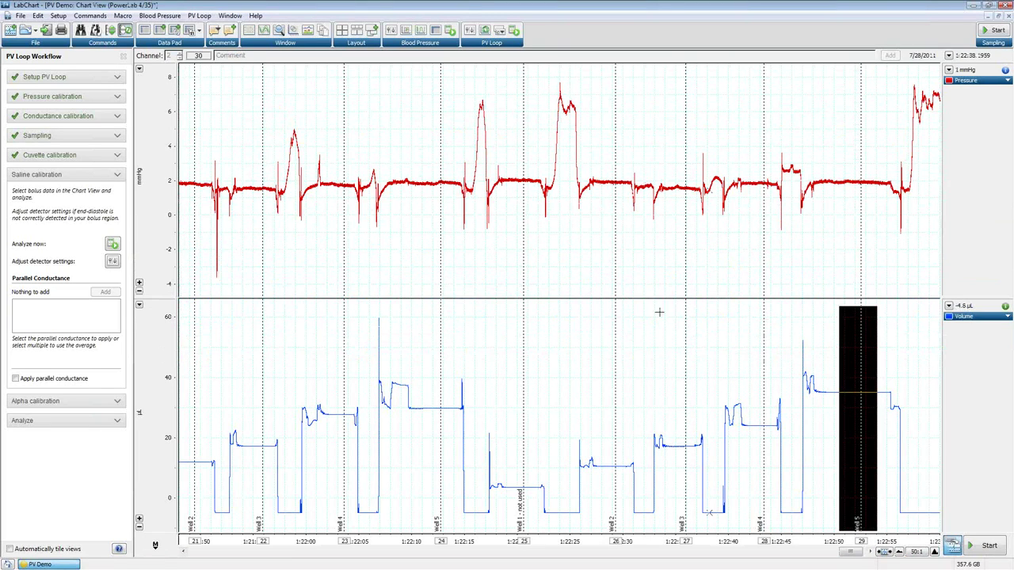
{"action": "left_click", "coordinate": [213, 31]}
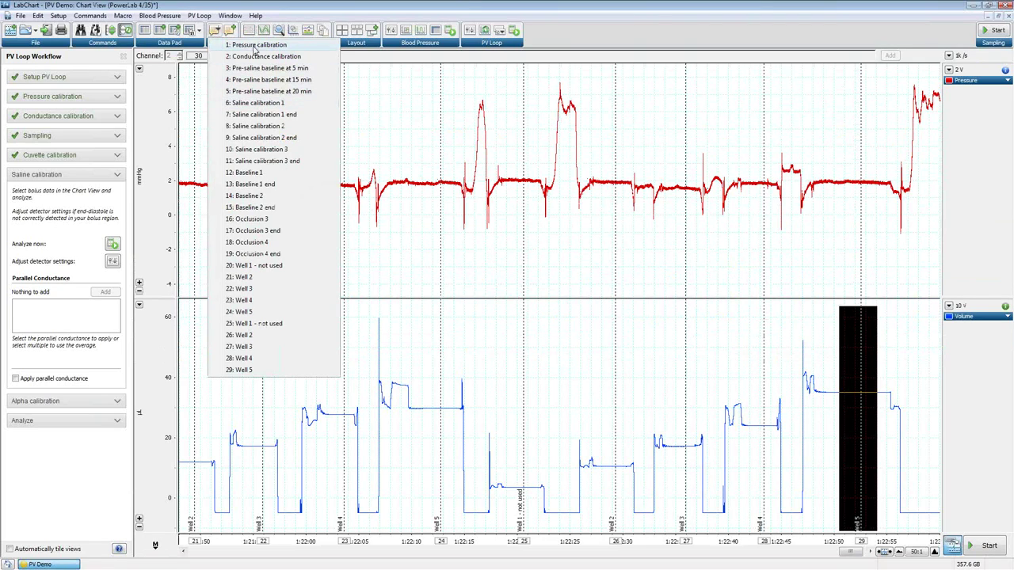
{"action": "left_click", "coordinate": [268, 104]}
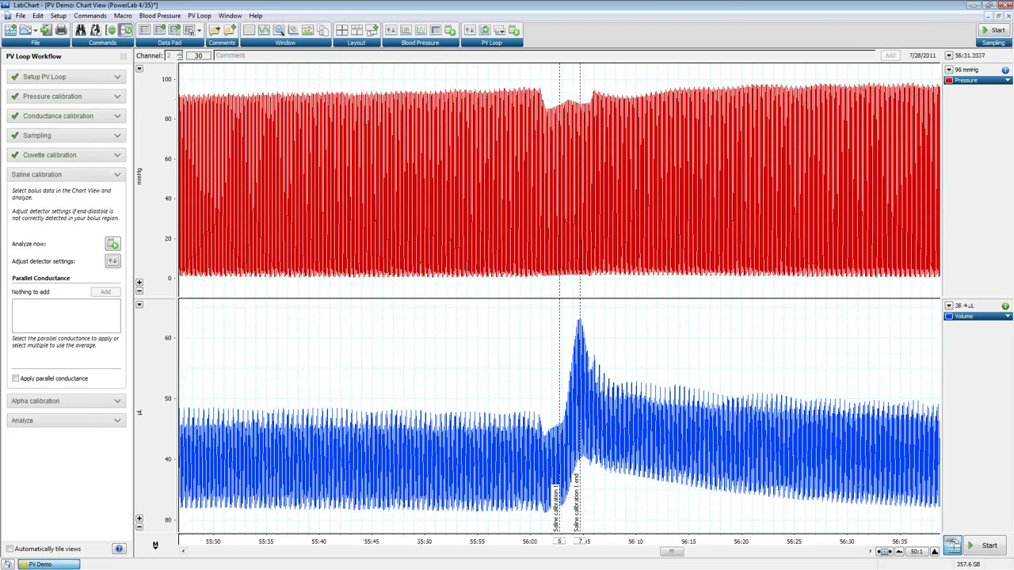
{"action": "left_click", "coordinate": [935, 552]}
- Zoom the time axis from 50:1 to 10:1 so the Saline calibration 1 bolus fills the chart
{"action": "left_click", "coordinate": [935, 552]}
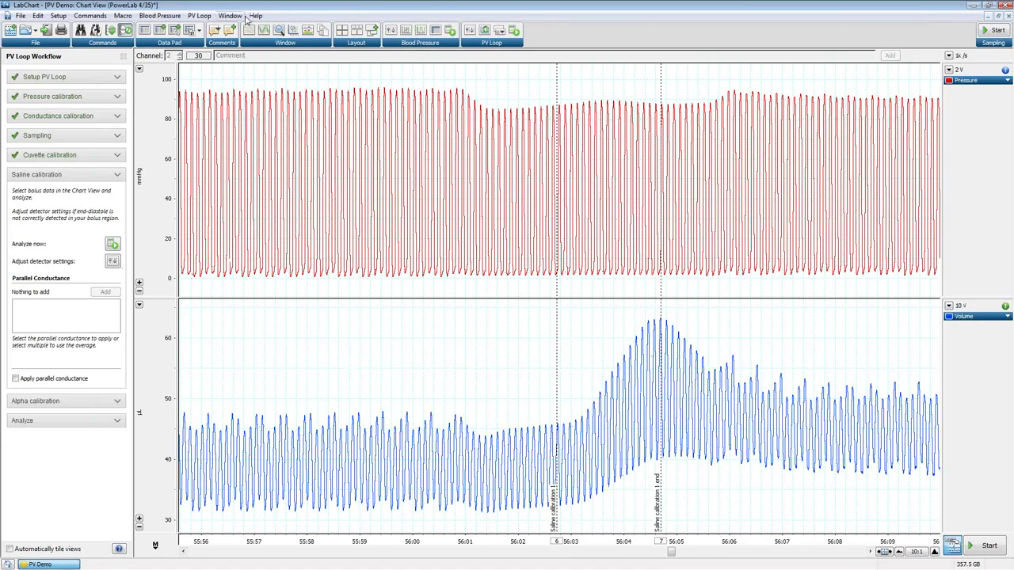
{"action": "left_click", "coordinate": [215, 30]}
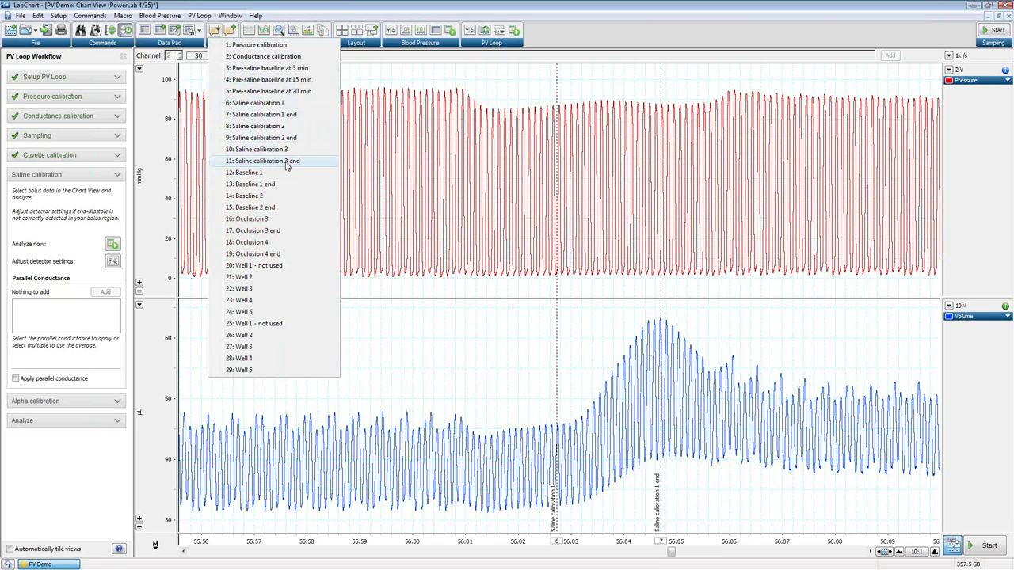
{"action": "left_click", "coordinate": [575, 20]}
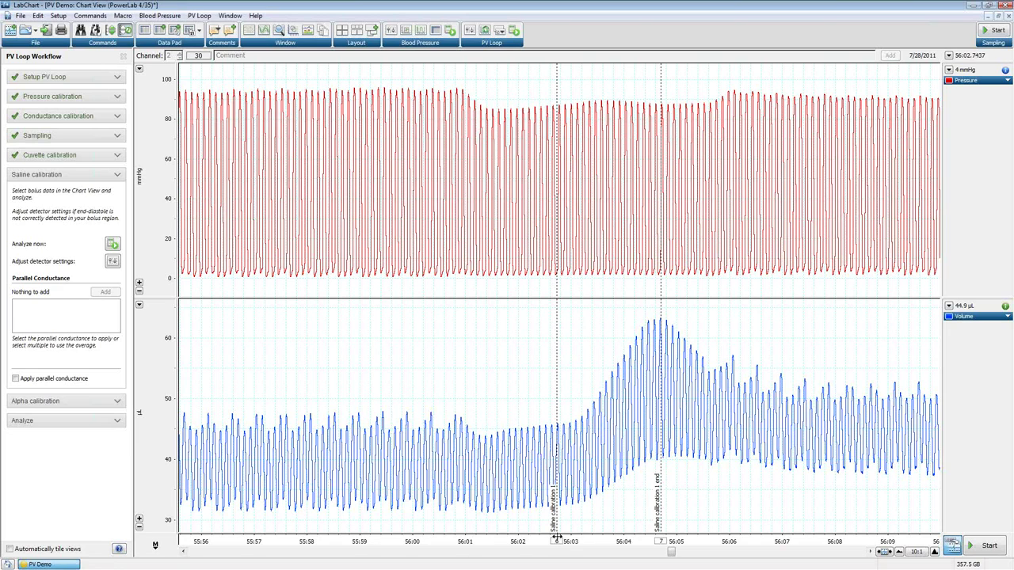
- Select the Saline calibration 1 bolus to its end marker and analyze it, giving 23.435 µL
{"action": "left_click_drag", "start_coordinate": [556, 541], "coordinate": [658, 552]}
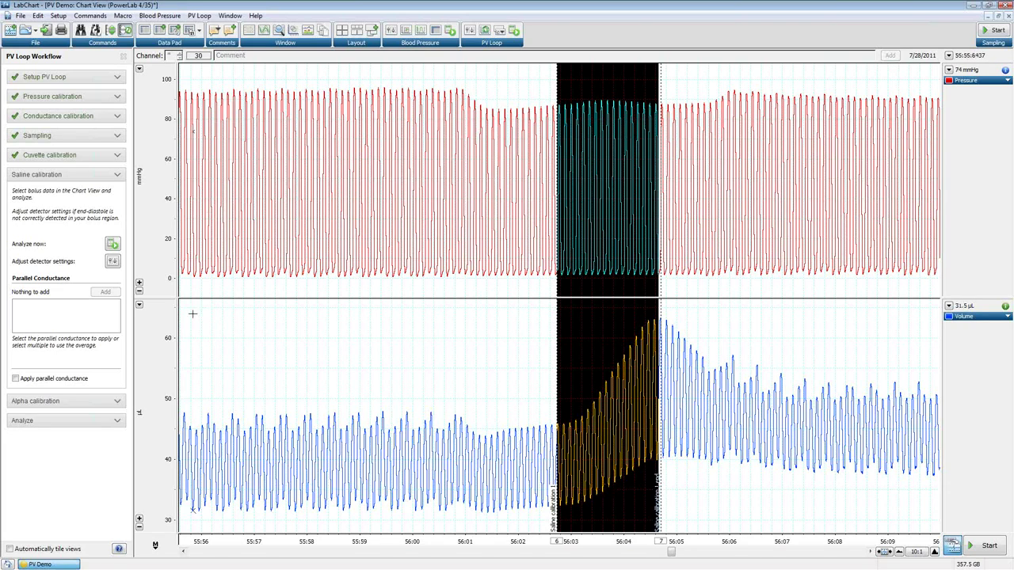
{"action": "left_click", "coordinate": [112, 244]}
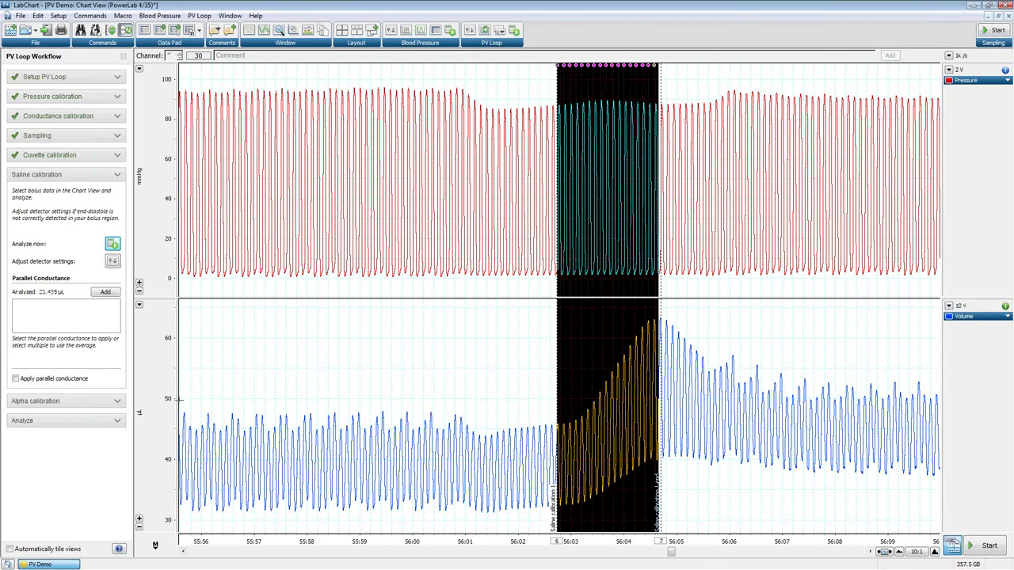
{"action": "left_click", "coordinate": [199, 16]}
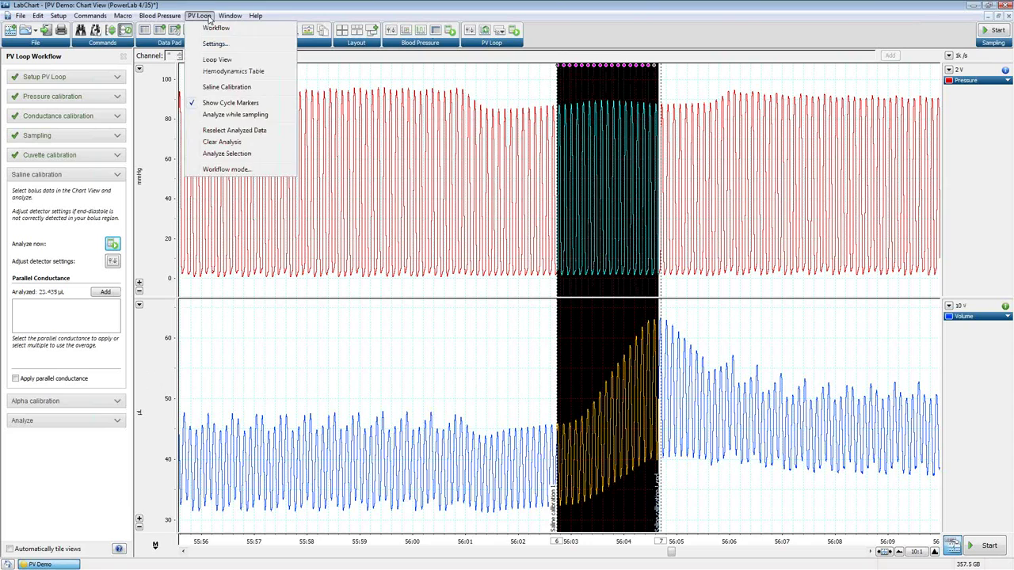
- Show the Saline Calibration plot (Ves = 0.4484 × Ved + 12.926, r² 0.9973) tiled above the chart
{"action": "left_click", "coordinate": [234, 89]}
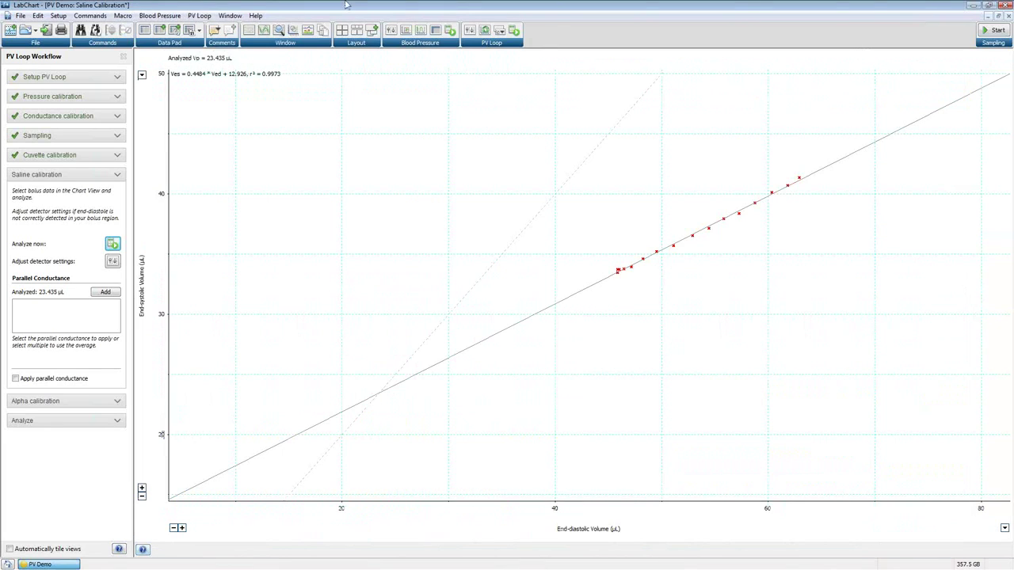
{"action": "left_click", "coordinate": [343, 31]}
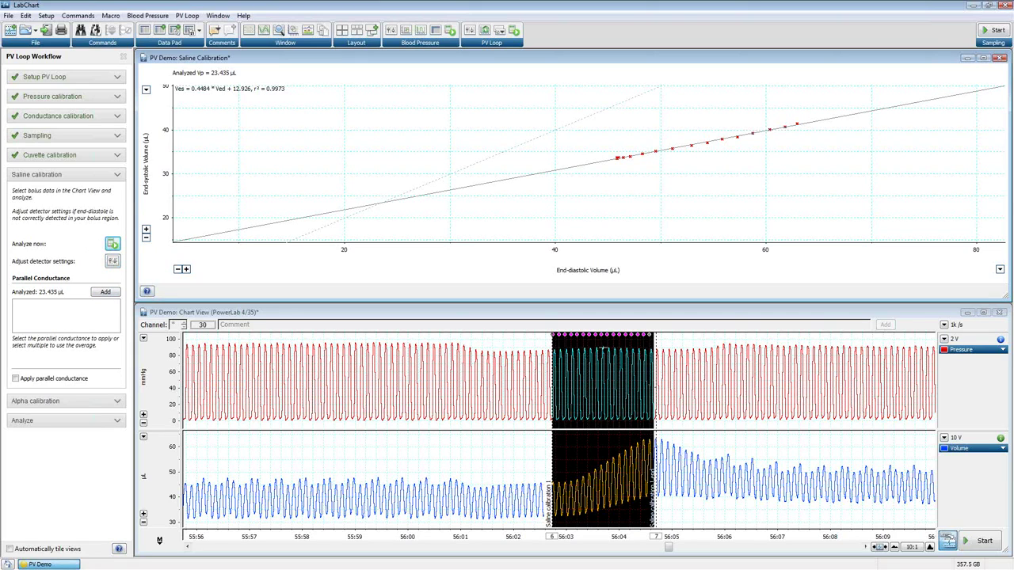
- Add 23.435 µL, then analyze the Saline calibration 2 bolus and add its 21.583 µL
{"action": "left_click", "coordinate": [114, 294]}
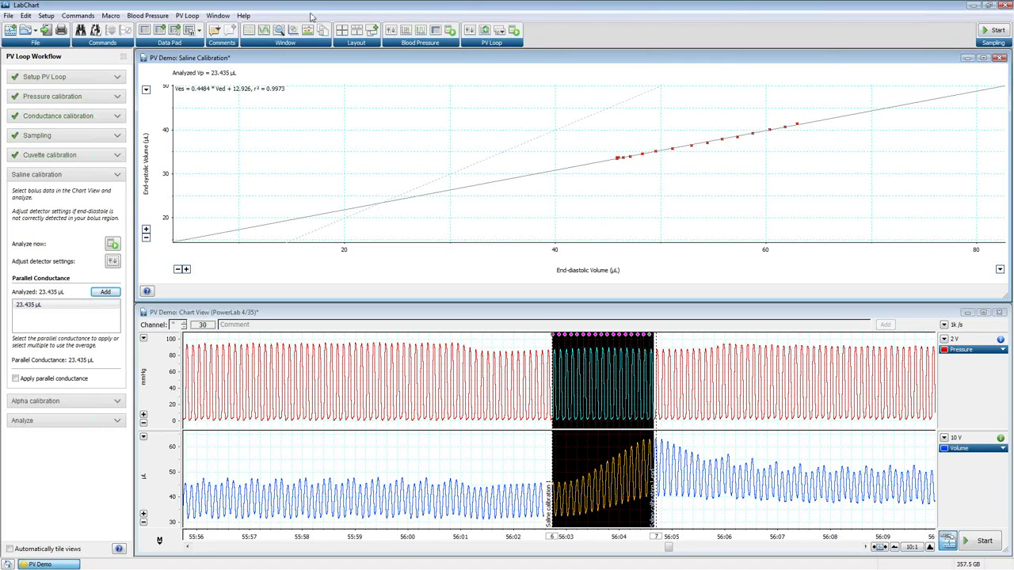
{"action": "left_click", "coordinate": [217, 32]}
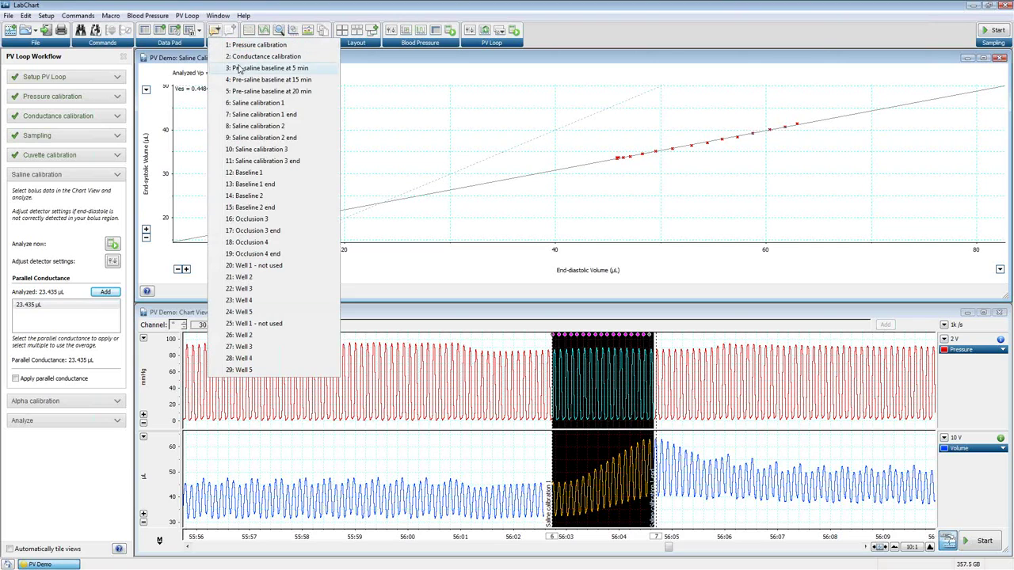
{"action": "left_click", "coordinate": [275, 127]}
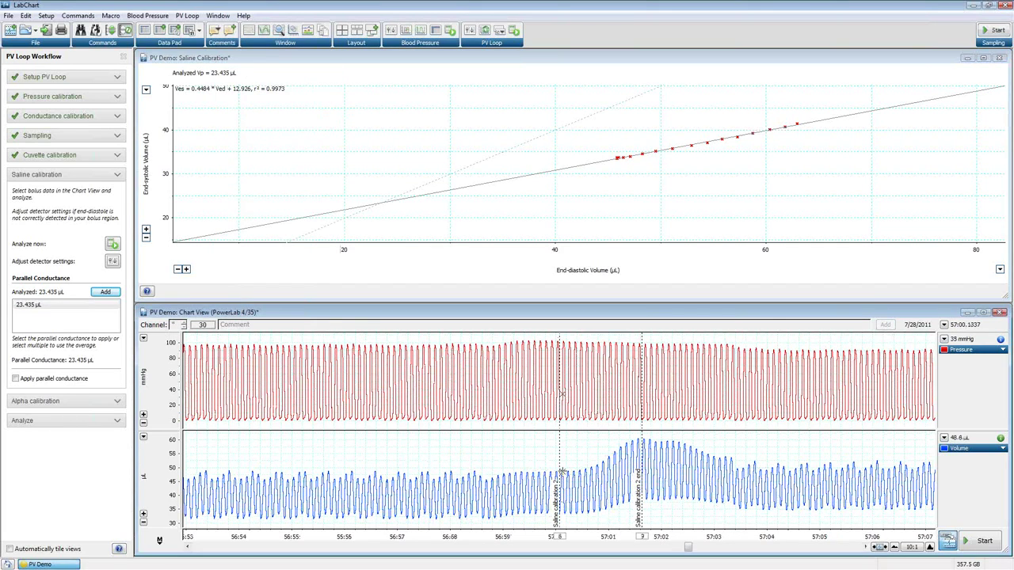
{"action": "left_click_drag", "start_coordinate": [560, 538], "coordinate": [641, 537]}
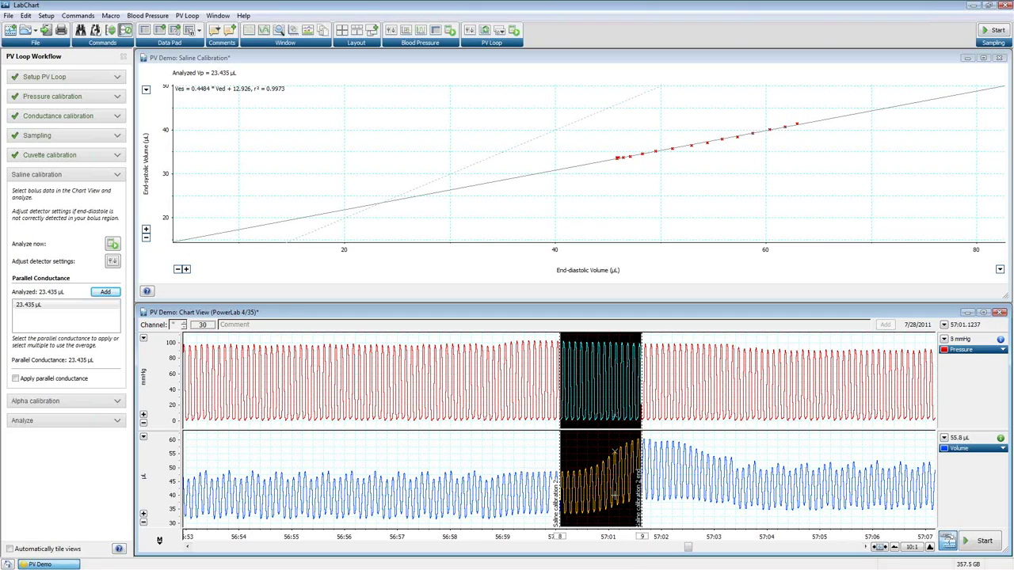
{"action": "left_click", "coordinate": [113, 246]}
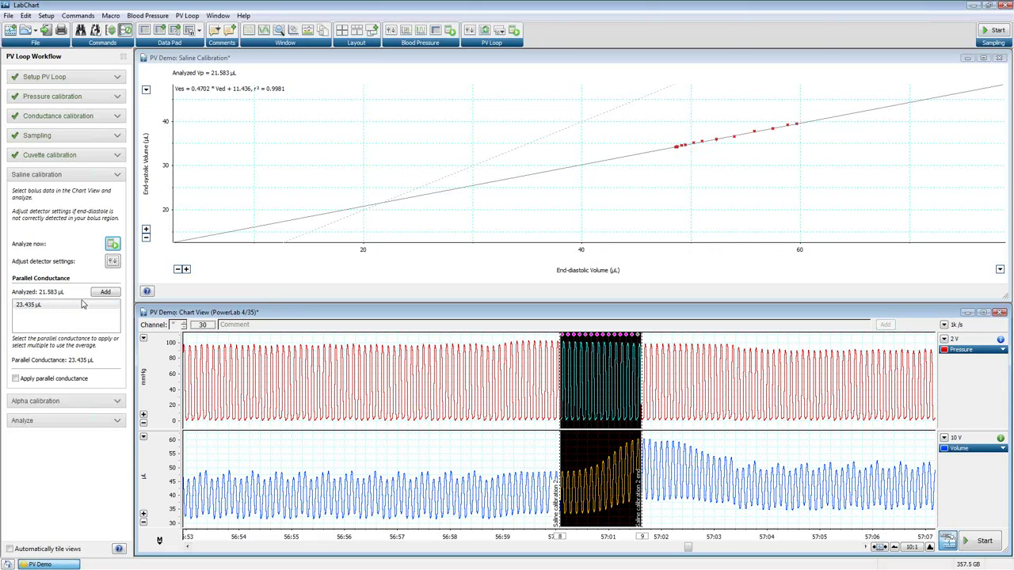
{"action": "left_click", "coordinate": [106, 293]}
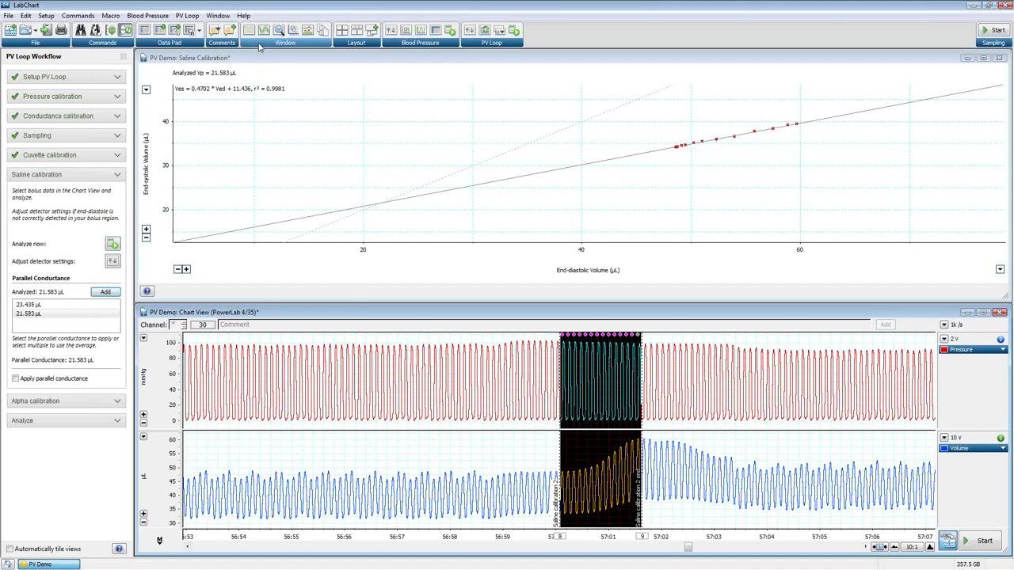
- Analyze the Saline calibration 3 bolus, add its 22.05 µL, and apply parallel conductance to volume
{"action": "left_click", "coordinate": [212, 35]}
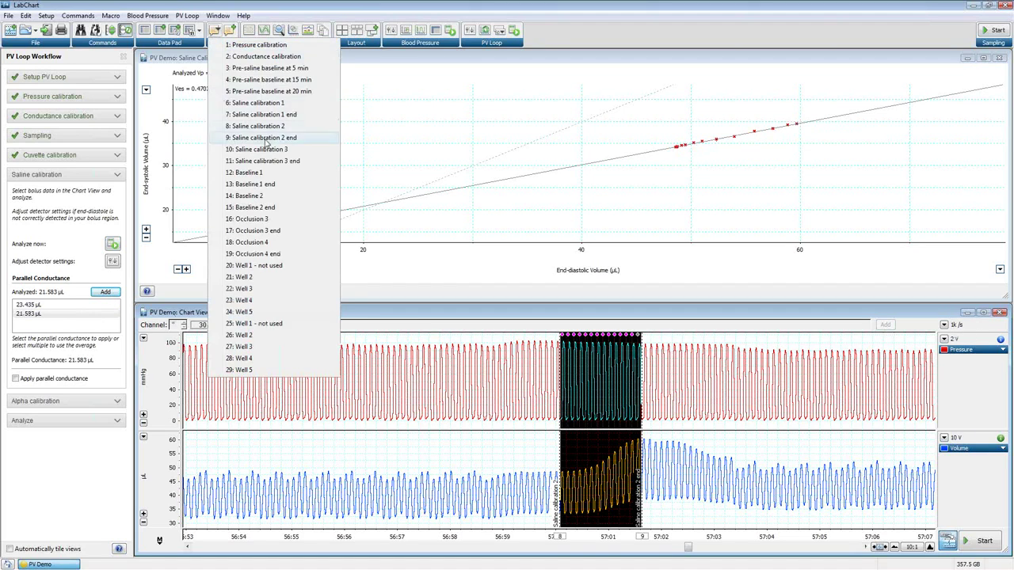
{"action": "left_click", "coordinate": [272, 153]}
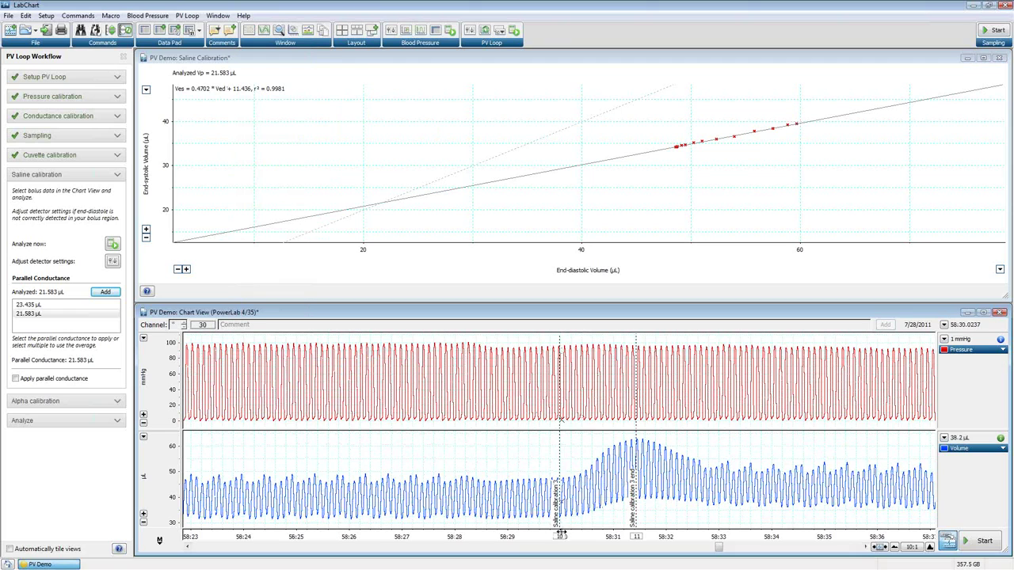
{"action": "left_click_drag", "start_coordinate": [561, 535], "coordinate": [636, 540]}
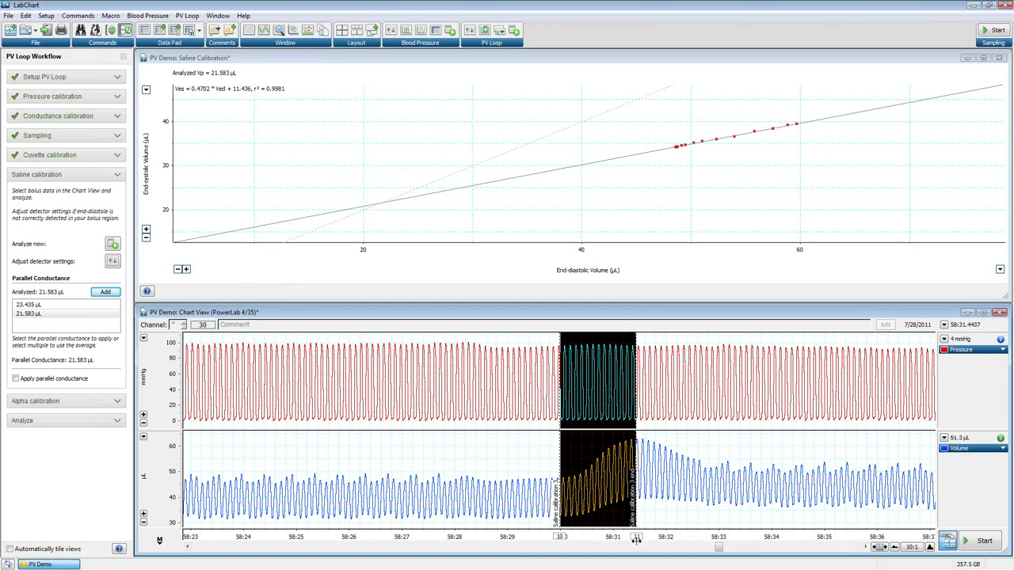
{"action": "left_click", "coordinate": [113, 245]}
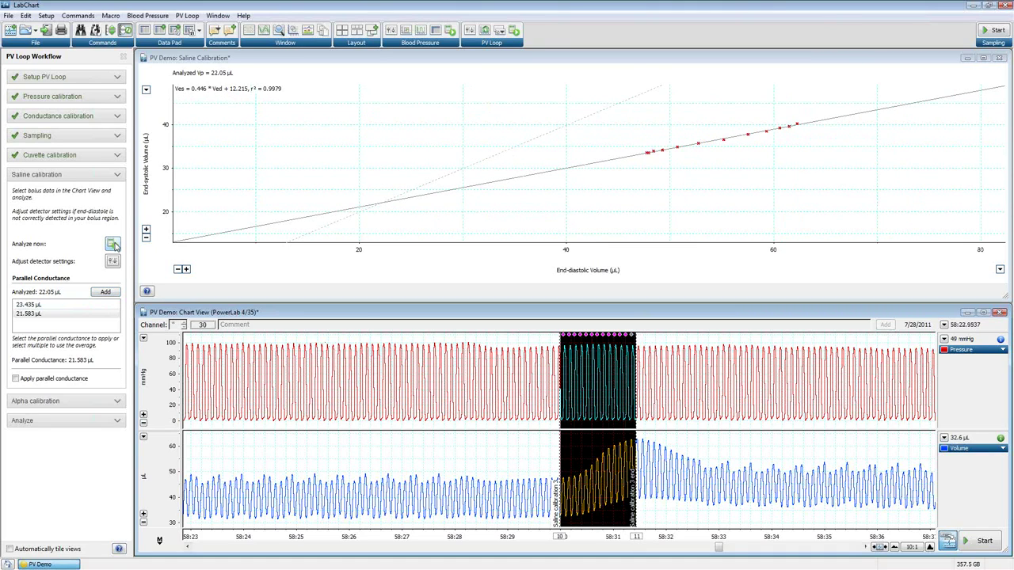
{"action": "left_click", "coordinate": [105, 292]}
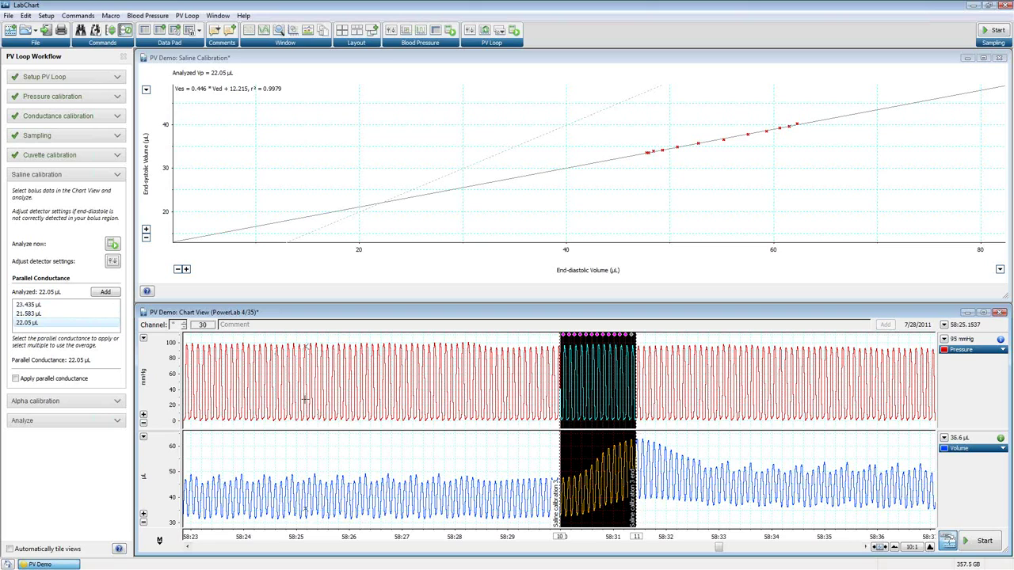
{"action": "left_click", "coordinate": [15, 378]}
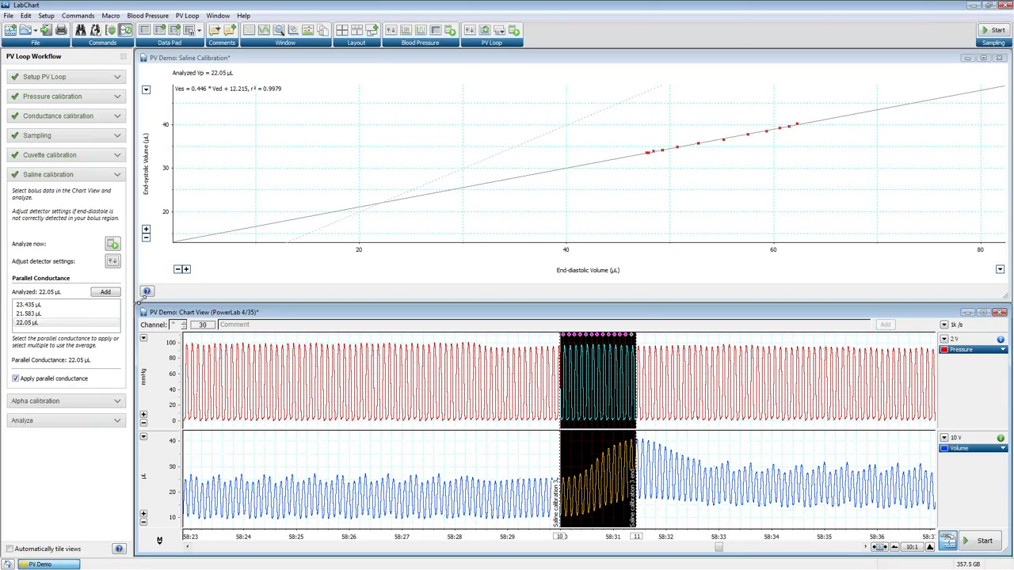
- Keep alpha calculated from Stroke Volume and advance to the Analyze step
{"action": "left_click", "coordinate": [91, 403]}
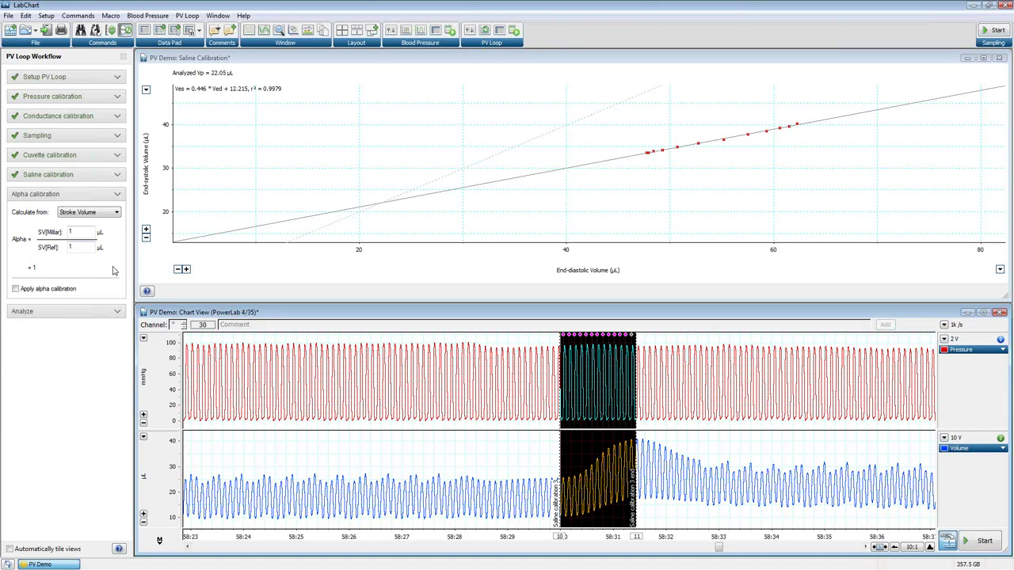
{"action": "left_click", "coordinate": [117, 213]}
{"action": "left_click", "coordinate": [118, 215]}
{"action": "left_click", "coordinate": [117, 311]}
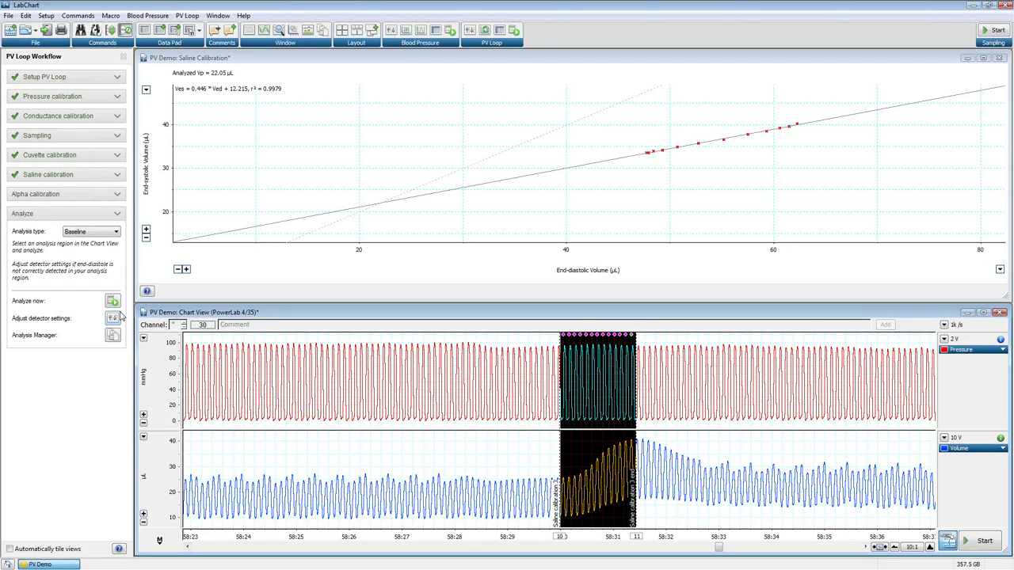
{"action": "left_click", "coordinate": [1000, 58]}
- Keep Baseline as the analysis type
{"action": "left_click", "coordinate": [95, 232]}
{"action": "left_click", "coordinate": [94, 234]}
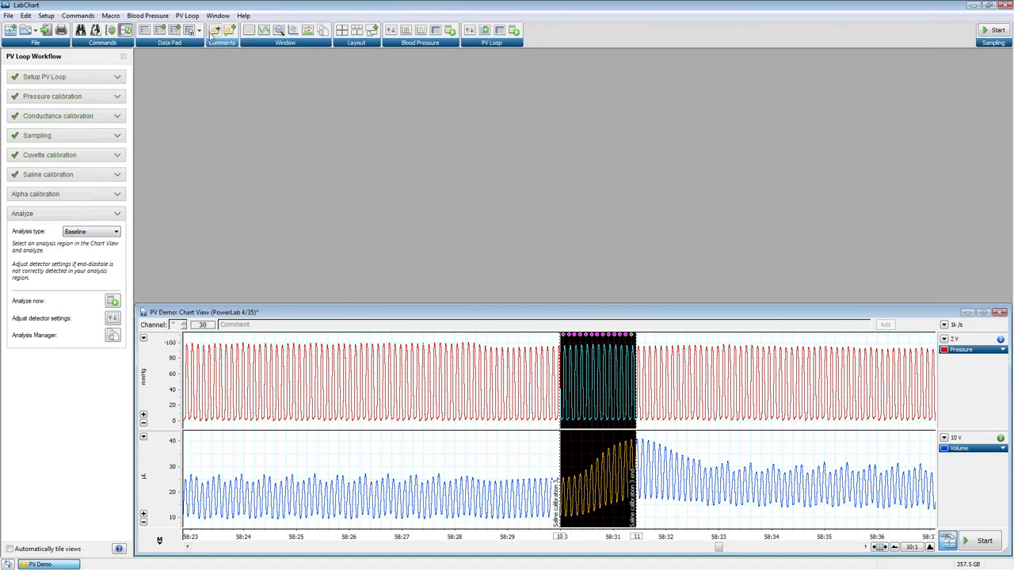
{"action": "left_click", "coordinate": [212, 32]}
{"action": "left_click", "coordinate": [314, 10]}
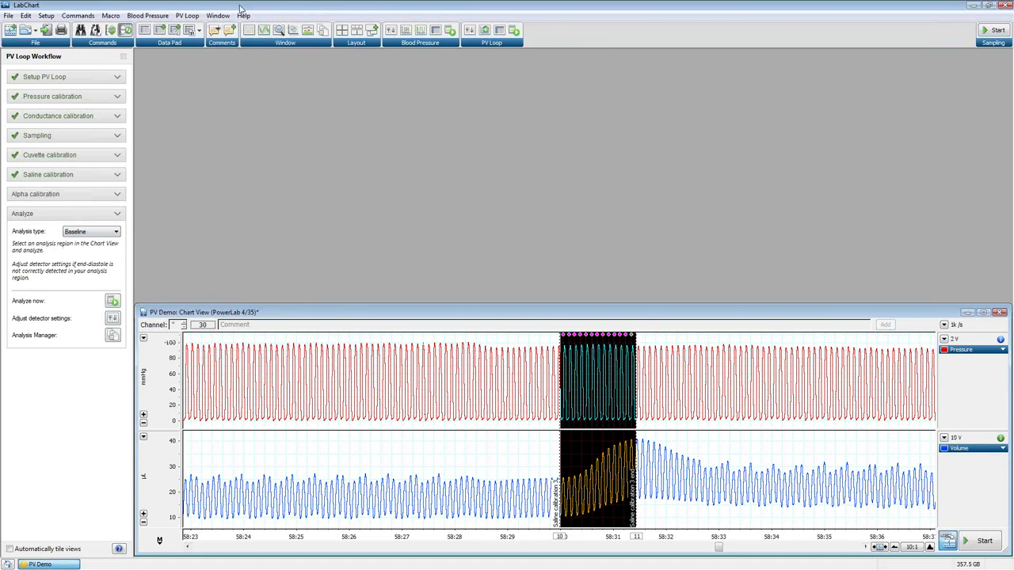
- Open the Loop View and Hemodynamics Table and tile them side by side above the chart
{"action": "left_click", "coordinate": [188, 16]}
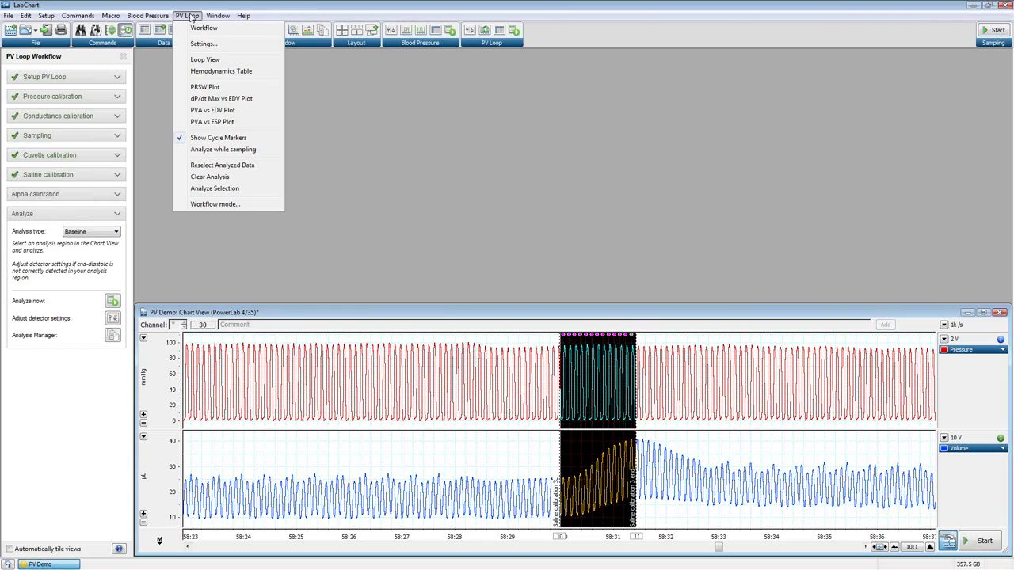
{"action": "left_click", "coordinate": [219, 62]}
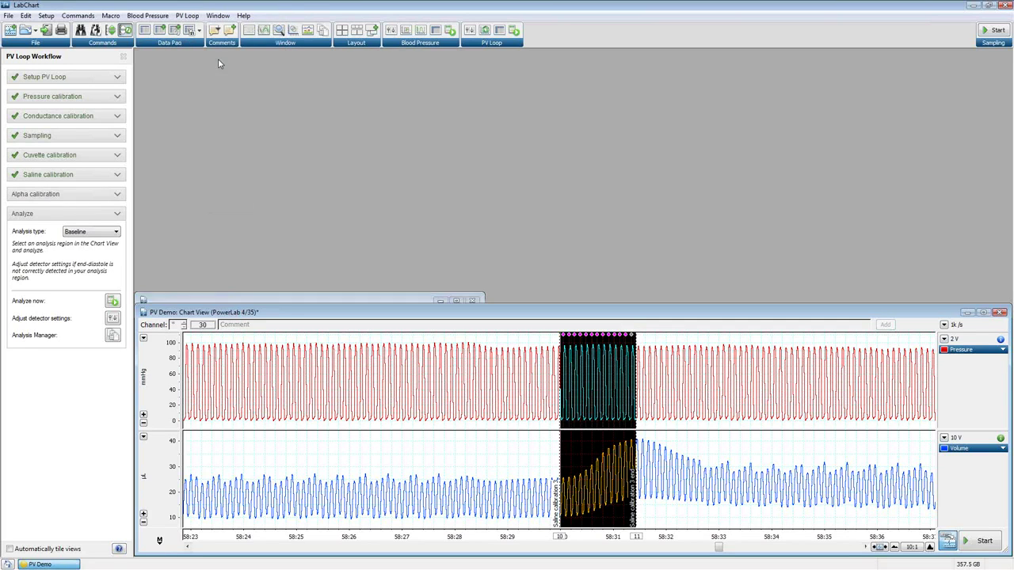
{"action": "left_click_drag", "start_coordinate": [356, 305], "coordinate": [351, 63]}
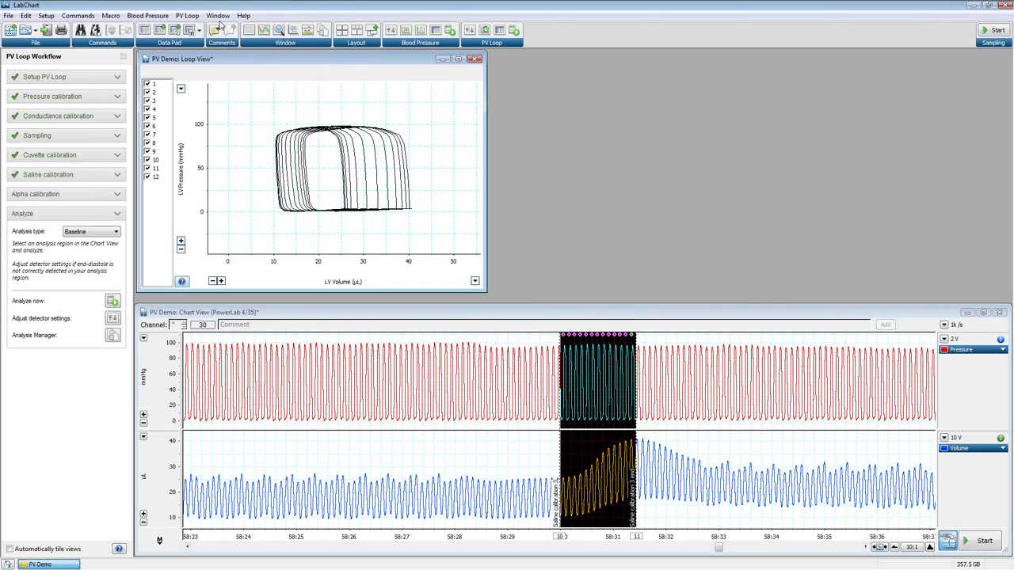
{"action": "left_click", "coordinate": [187, 15]}
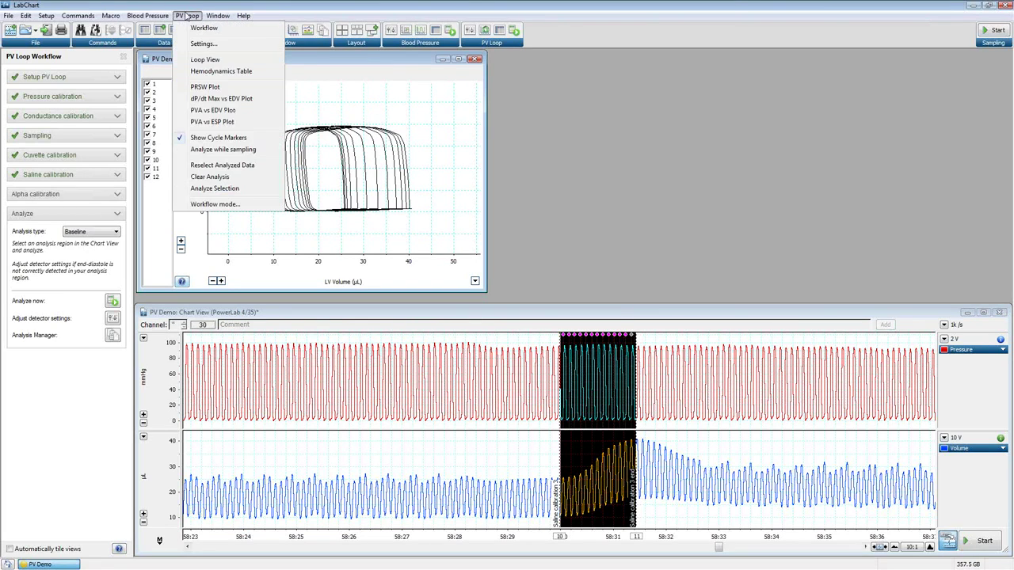
{"action": "left_click", "coordinate": [207, 70]}
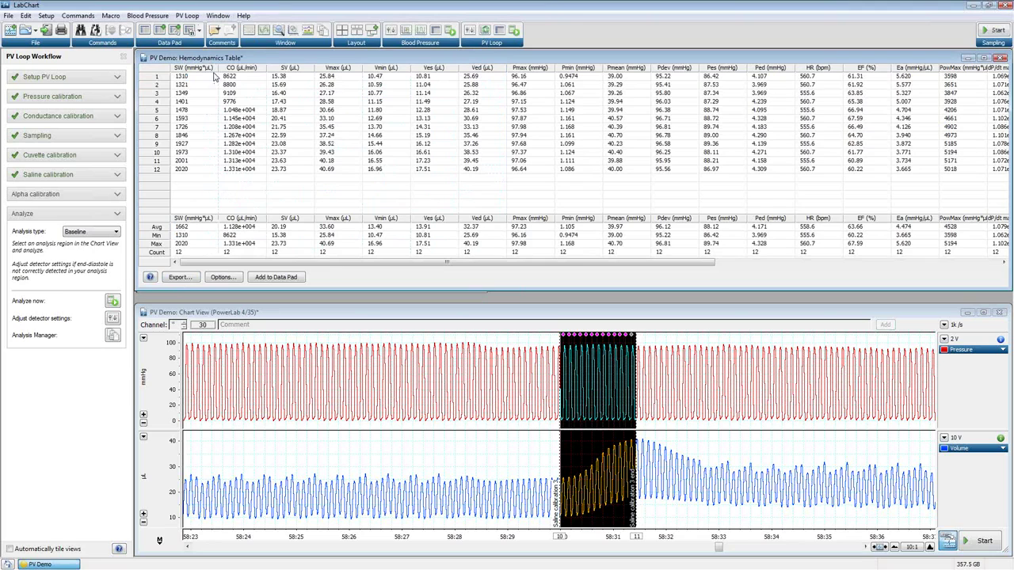
{"action": "left_click", "coordinate": [341, 30]}
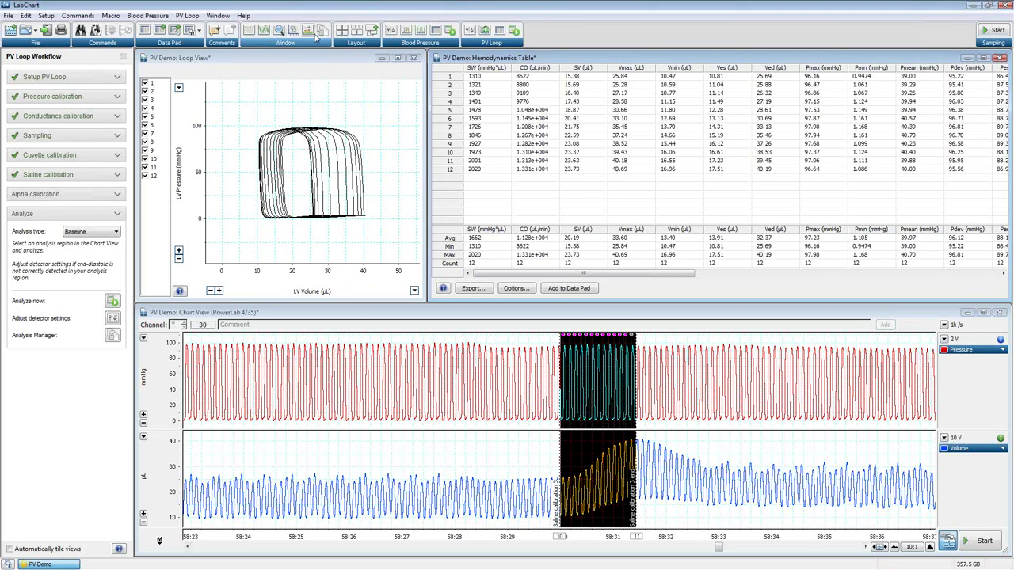
{"action": "left_click", "coordinate": [215, 30]}
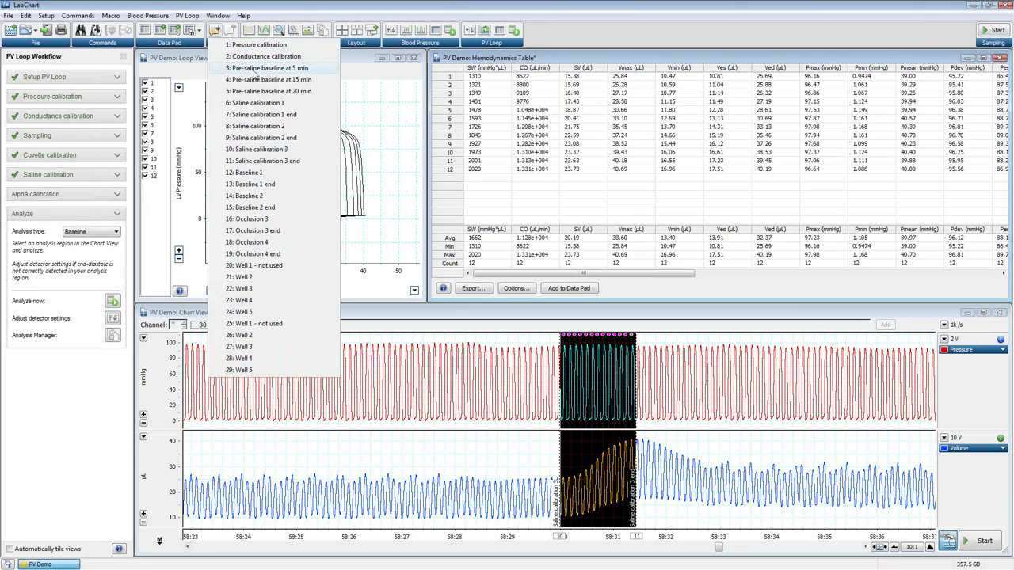
- Run a Baseline analysis on the Baseline 1 region through its end, yielding 11 loops
{"action": "left_click", "coordinate": [252, 173]}
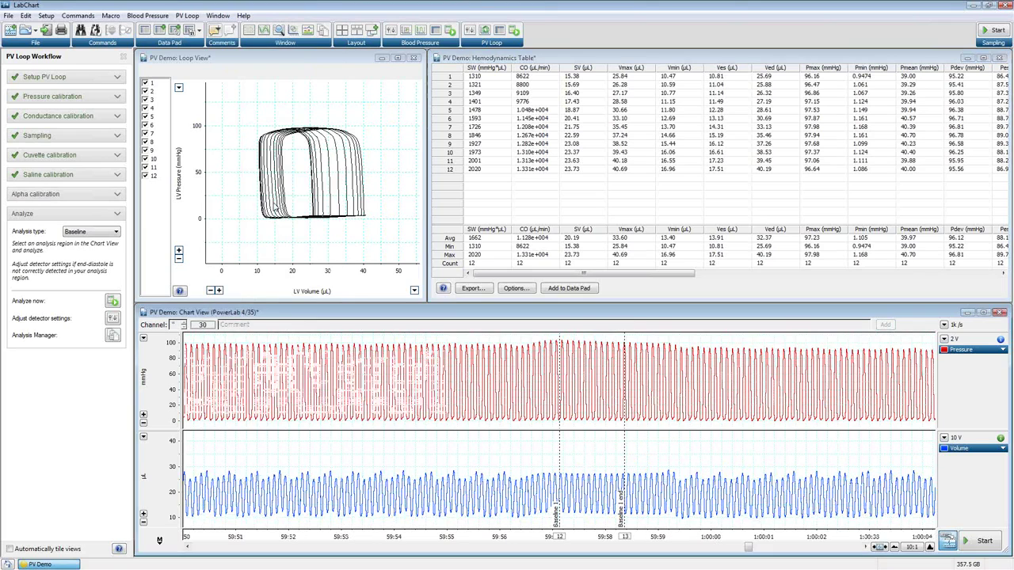
{"action": "left_click", "coordinate": [85, 236]}
{"action": "left_click", "coordinate": [85, 236]}
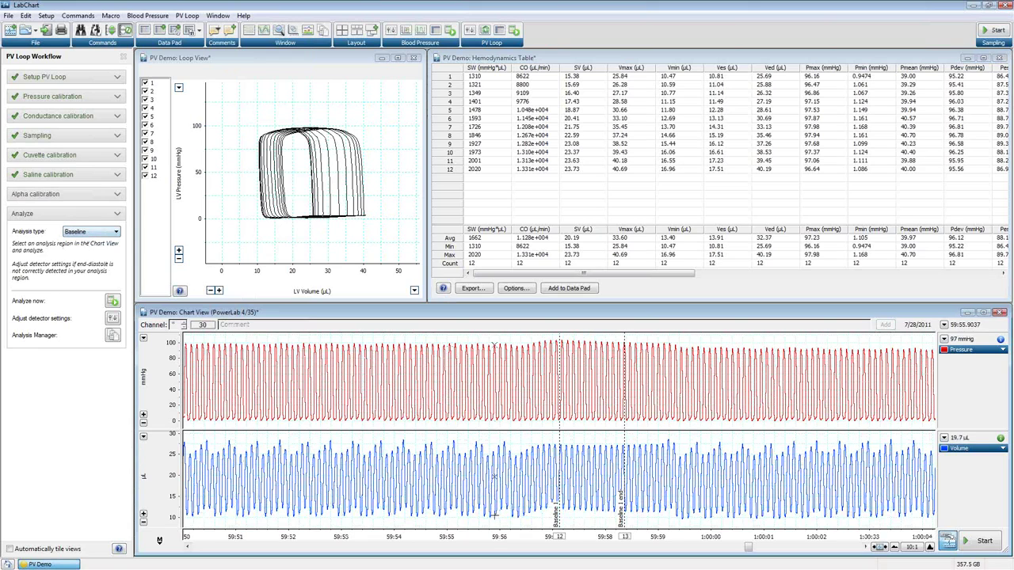
{"action": "left_click_drag", "start_coordinate": [560, 534], "coordinate": [625, 541]}
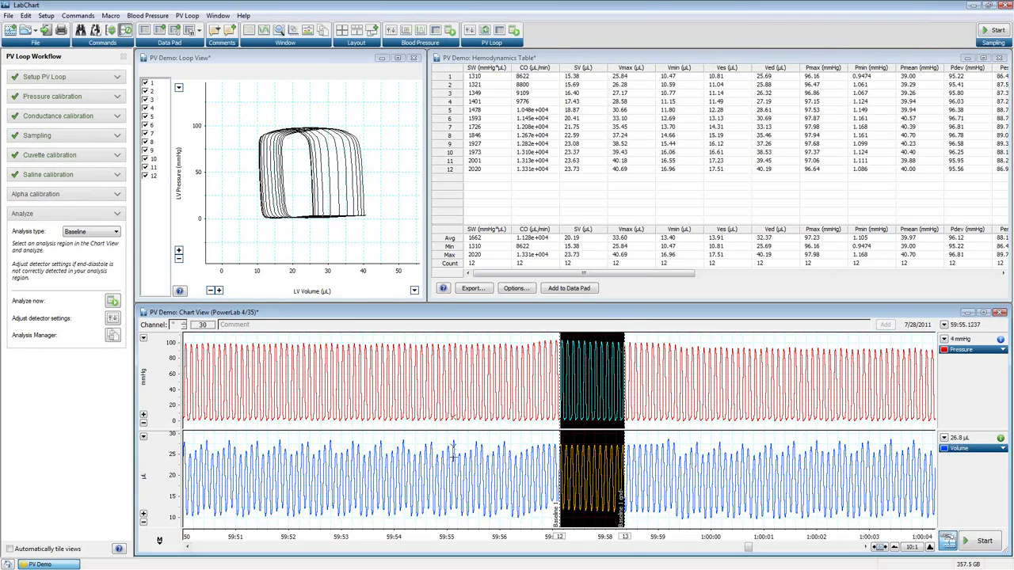
{"action": "left_click", "coordinate": [112, 301]}
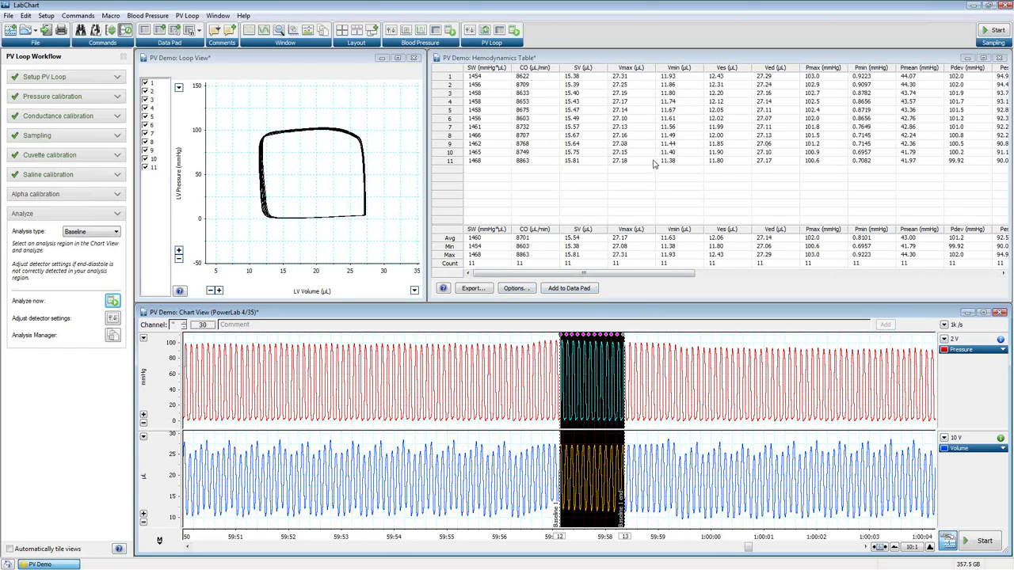
{"action": "left_click", "coordinate": [473, 289]}
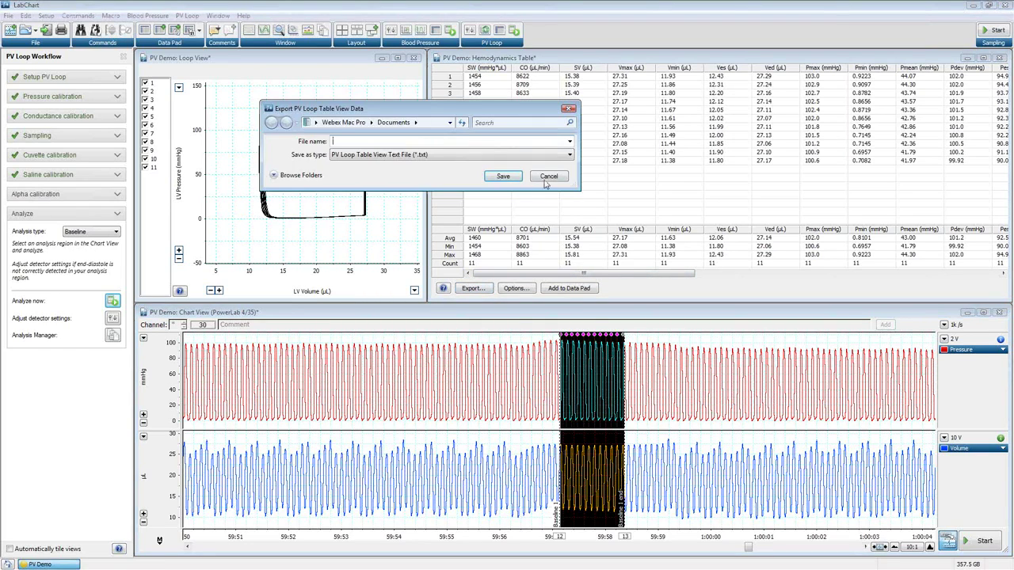
- In the hemodynamics options, uncheck Tau and the volume, pressure and dV/dt values at dP/dt extremes
{"action": "left_click", "coordinate": [569, 110]}
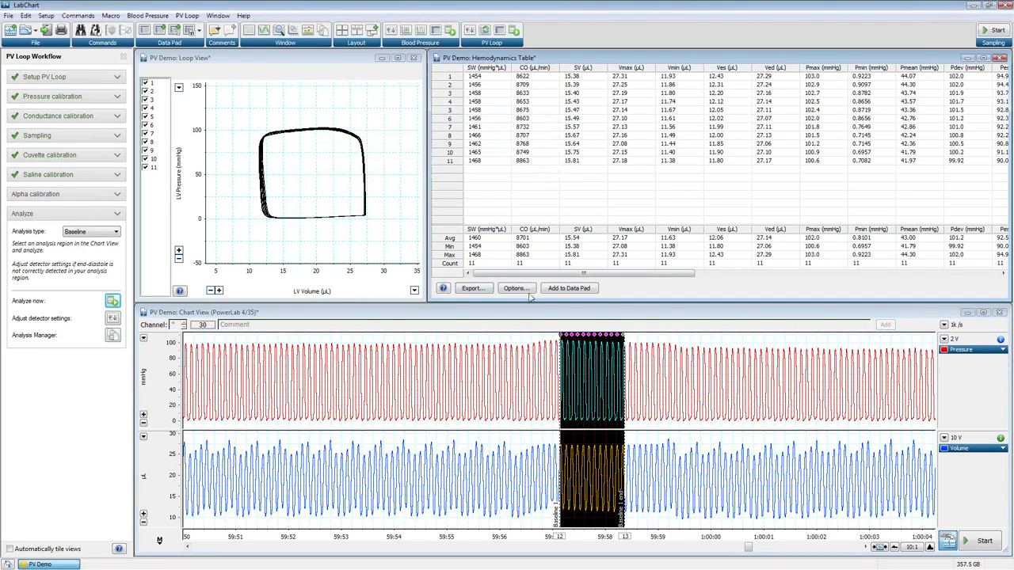
{"action": "left_click", "coordinate": [527, 291]}
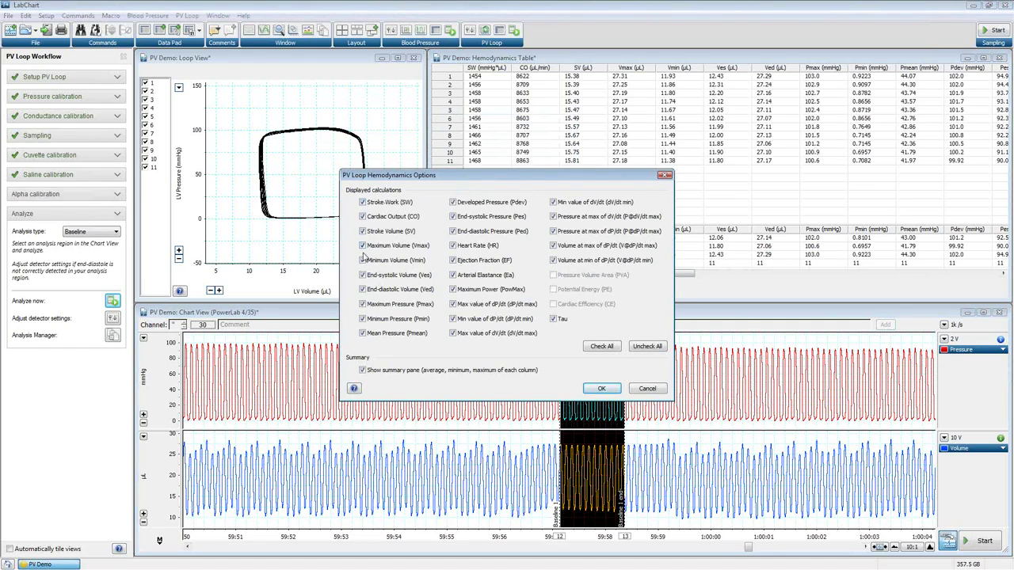
{"action": "left_click", "coordinate": [553, 319]}
{"action": "left_click", "coordinate": [553, 245]}
{"action": "left_click", "coordinate": [553, 231]}
{"action": "left_click", "coordinate": [553, 217]}
{"action": "left_click", "coordinate": [553, 202]}
{"action": "left_click", "coordinate": [553, 260]}
- Also drop max dV/dt, dP/dt, maximum power and arterial elastance, and apply the reduced calculations
{"action": "left_click", "coordinate": [452, 333]}
{"action": "left_click", "coordinate": [452, 318]}
{"action": "left_click", "coordinate": [453, 304]}
{"action": "left_click", "coordinate": [453, 289]}
{"action": "left_click", "coordinate": [452, 274]}
{"action": "left_click", "coordinate": [600, 388]}
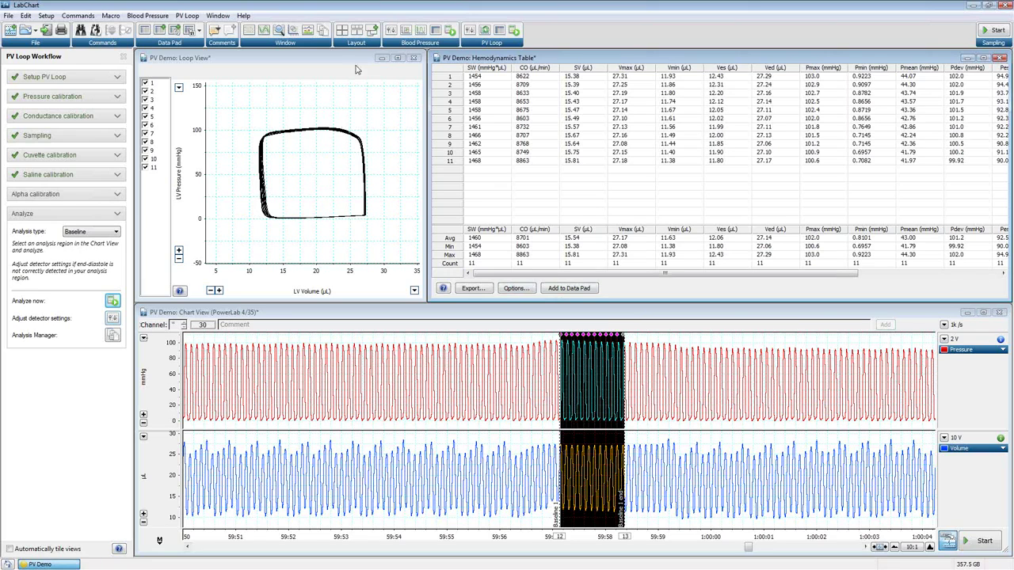
- Open the Analysis Manager and move its window clear of the loop plot
{"action": "left_click", "coordinate": [186, 15]}
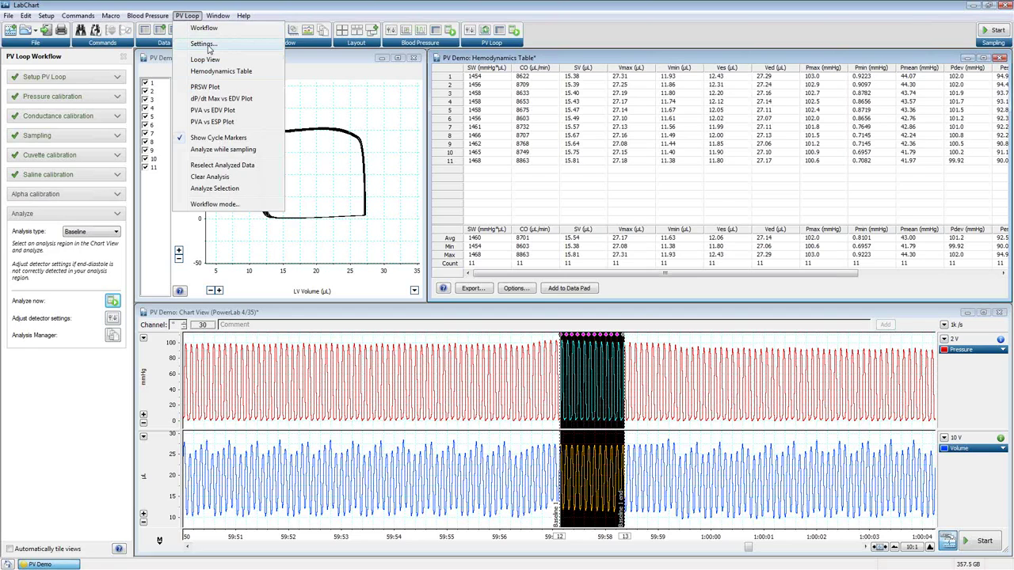
{"action": "left_click", "coordinate": [139, 362]}
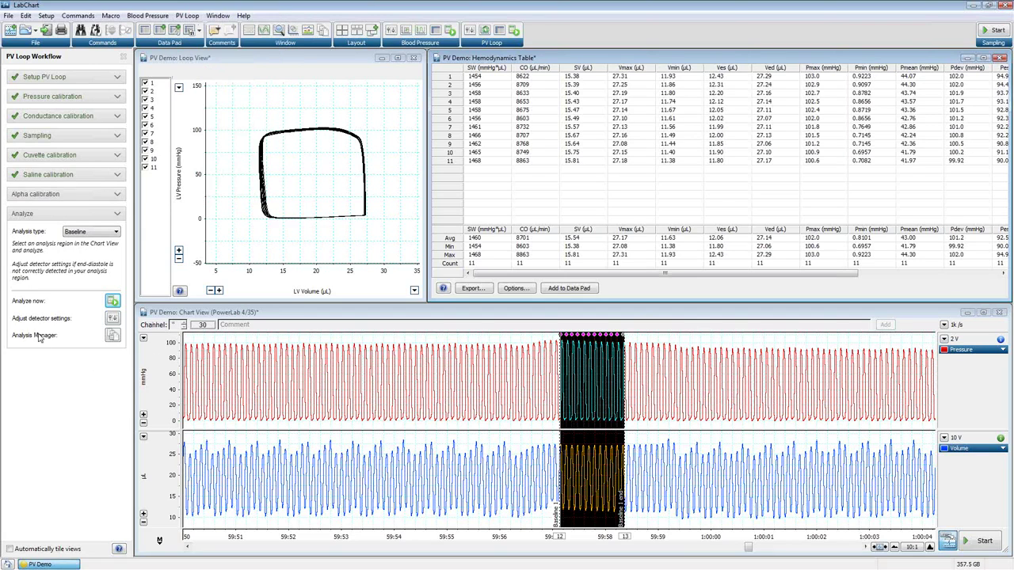
{"action": "left_click", "coordinate": [112, 337]}
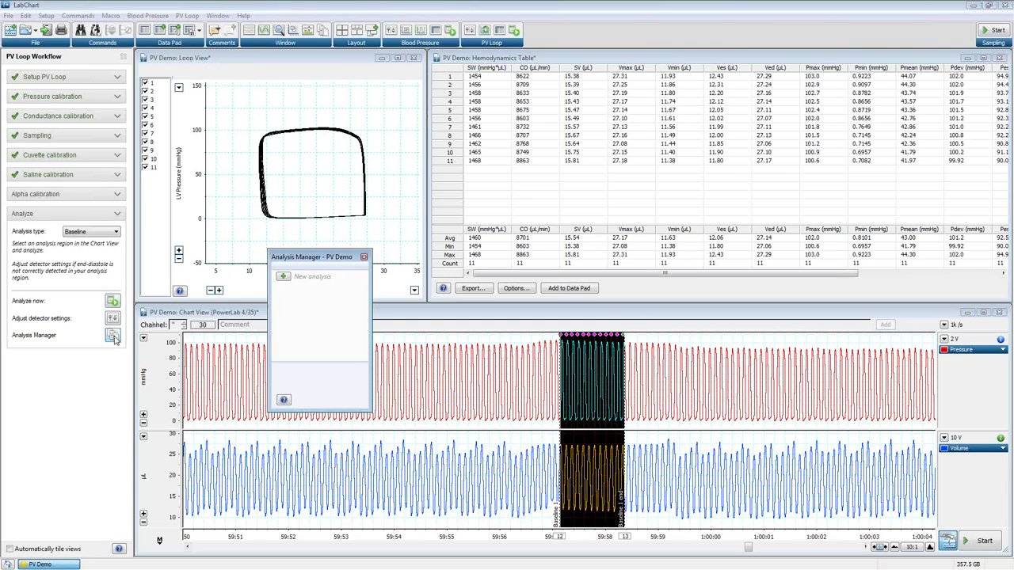
{"action": "left_click_drag", "start_coordinate": [321, 258], "coordinate": [798, 100]}
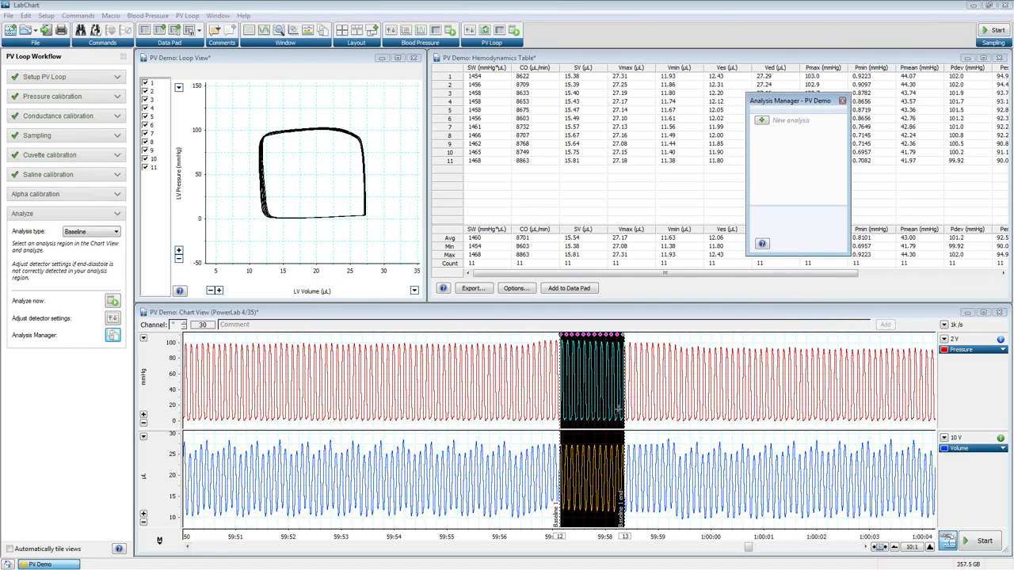
- Create a new analysis entry and rename it from Analysis 1 to 'Baseline 1'
{"action": "left_click", "coordinate": [761, 122]}
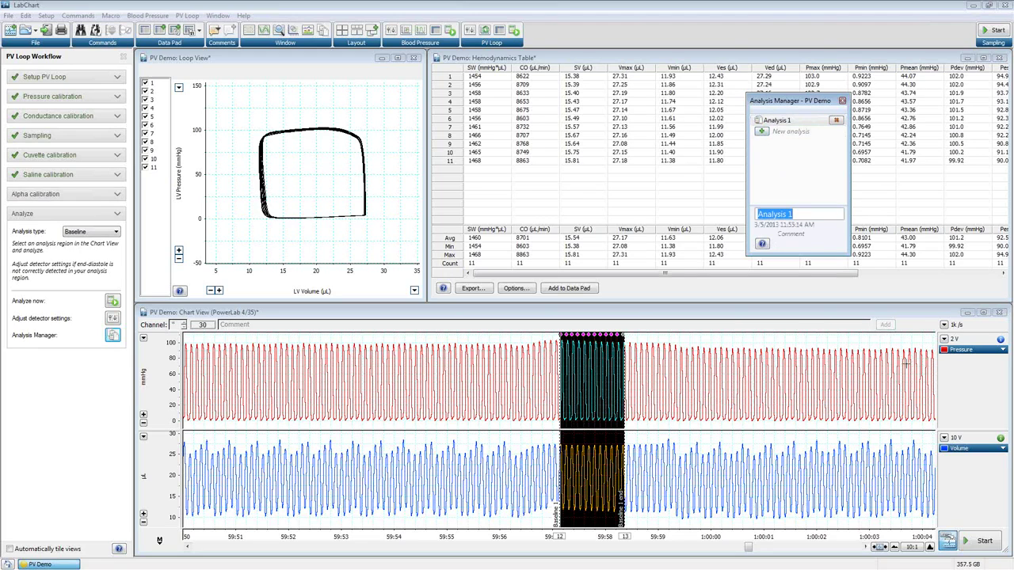
{"action": "left_click", "coordinate": [790, 214]}
{"action": "key", "text": "BackSpace"}
{"action": "key", "text": "BackSpace"}
{"action": "key", "text": "BackSpace"}
{"action": "type", "text": "Baseline"}
{"action": "key", "text": "Return"}
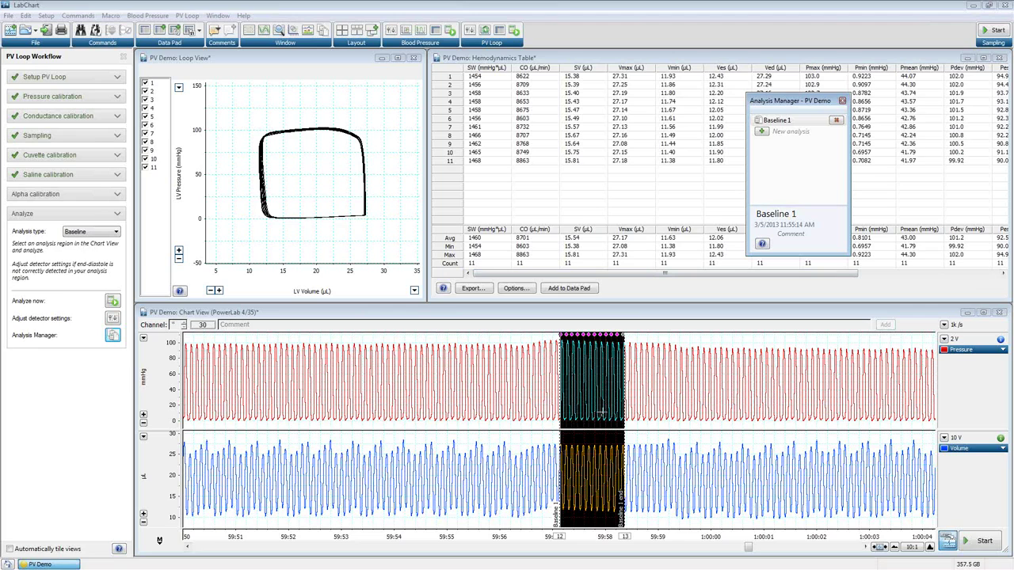
- Close the Analysis Manager, reopen it from the Window menu, and nudge it slightly right
{"action": "left_click", "coordinate": [842, 102]}
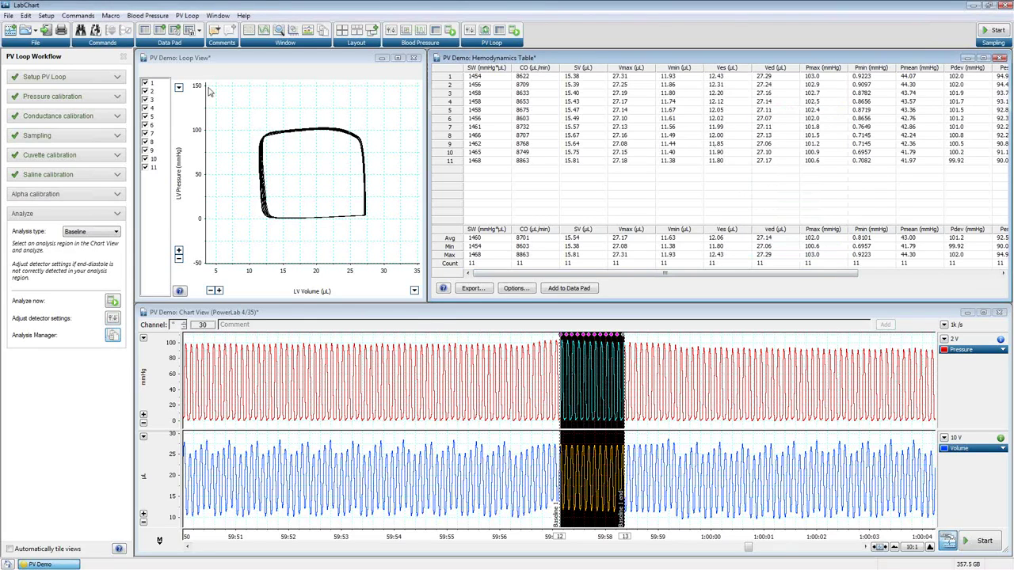
{"action": "left_click", "coordinate": [221, 18]}
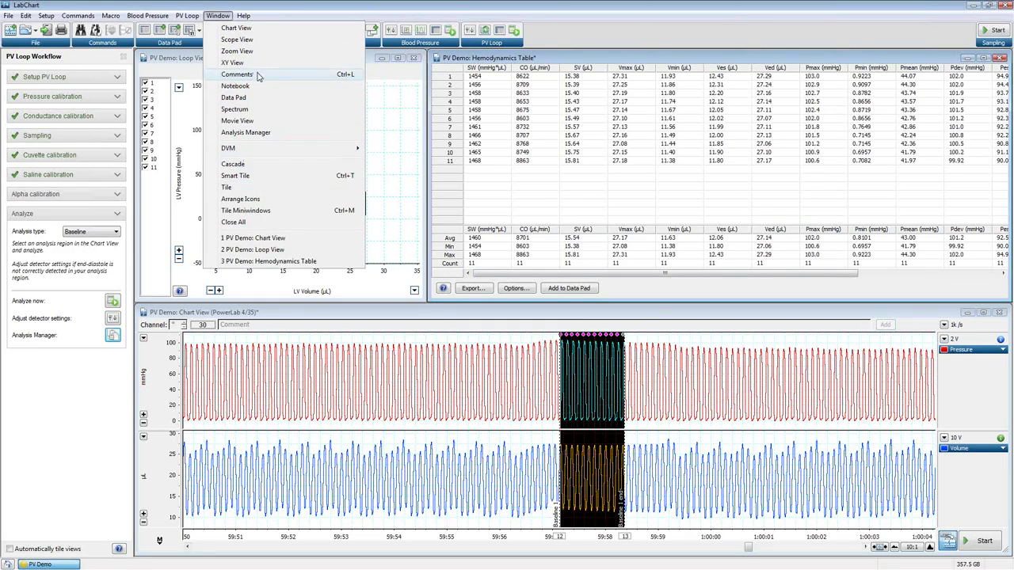
{"action": "left_click", "coordinate": [269, 132]}
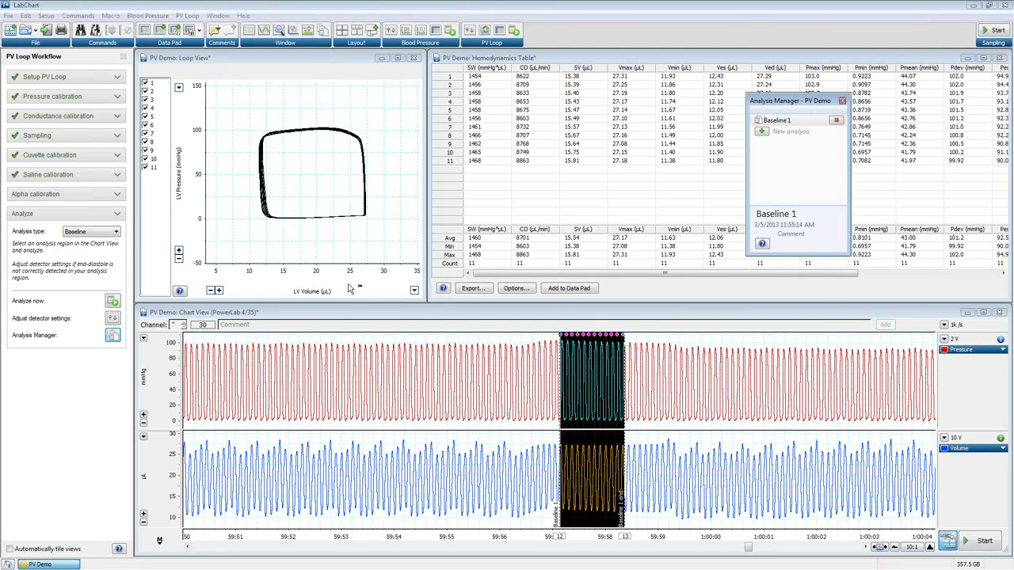
{"action": "left_click_drag", "start_coordinate": [824, 102], "coordinate": [841, 101]}
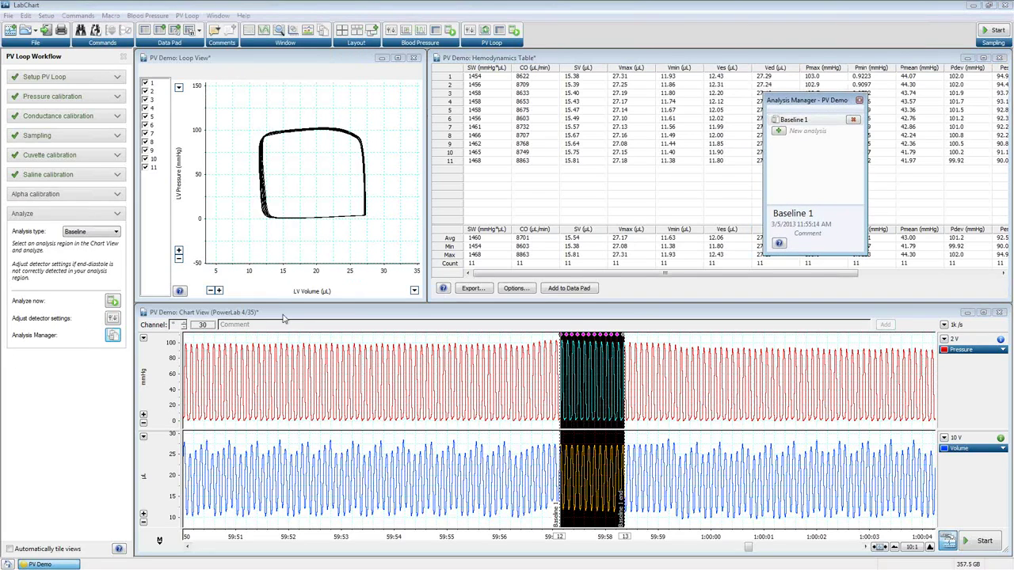
- Jump to the Occlusion 3 comment from the Comments list
{"action": "left_click", "coordinate": [188, 16]}
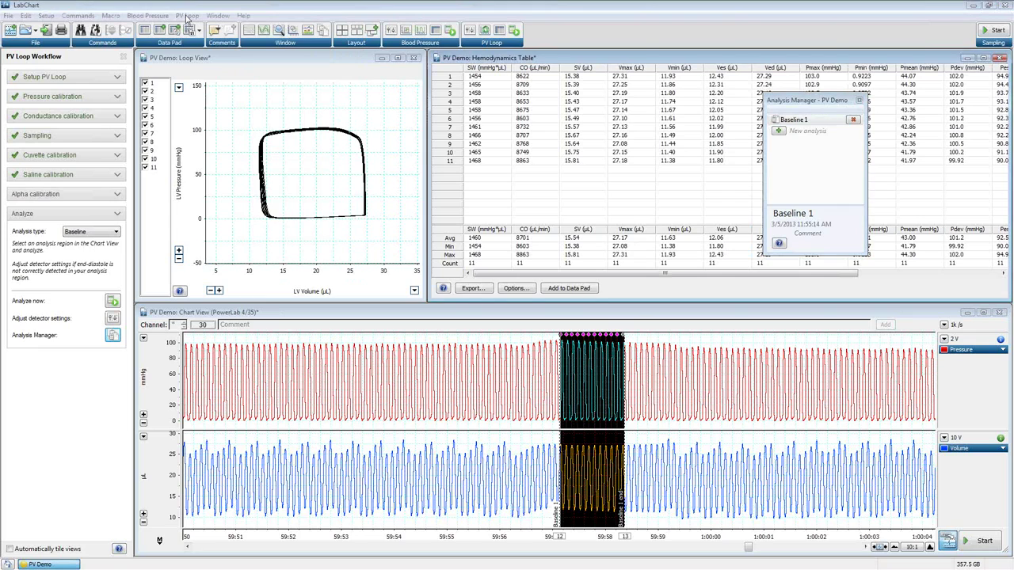
{"action": "left_click", "coordinate": [188, 16]}
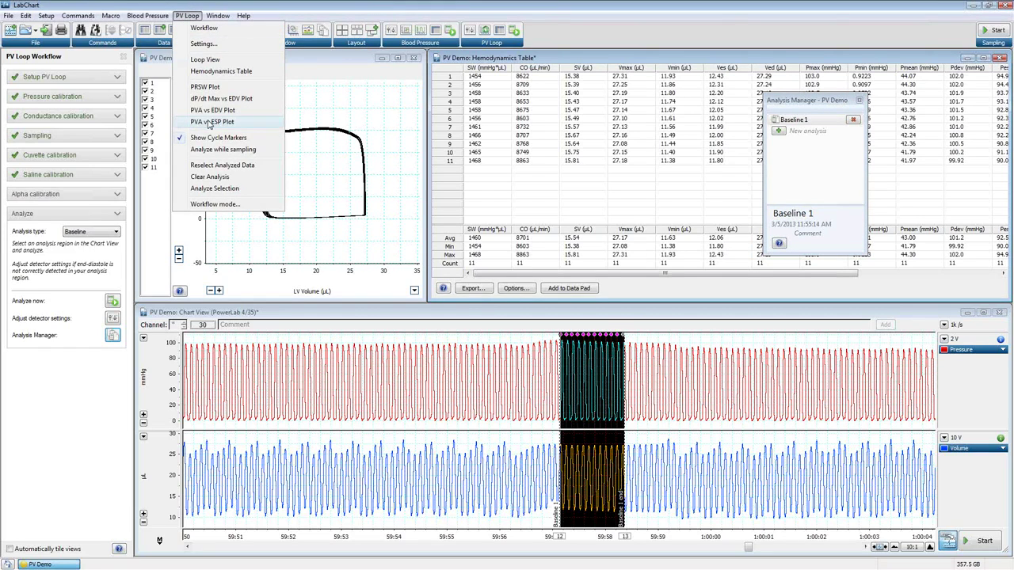
{"action": "left_click", "coordinate": [294, 6]}
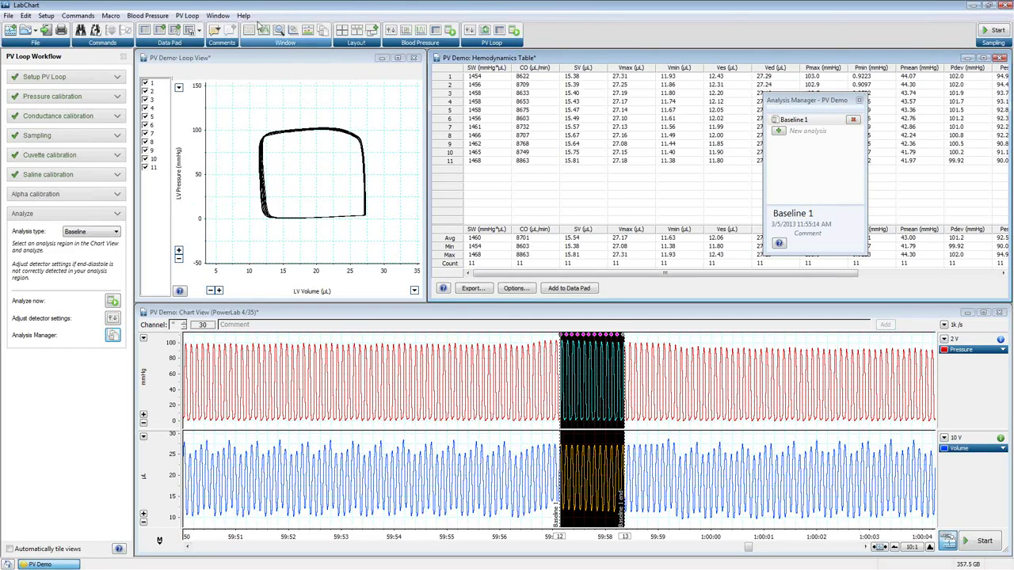
{"action": "left_click", "coordinate": [217, 30]}
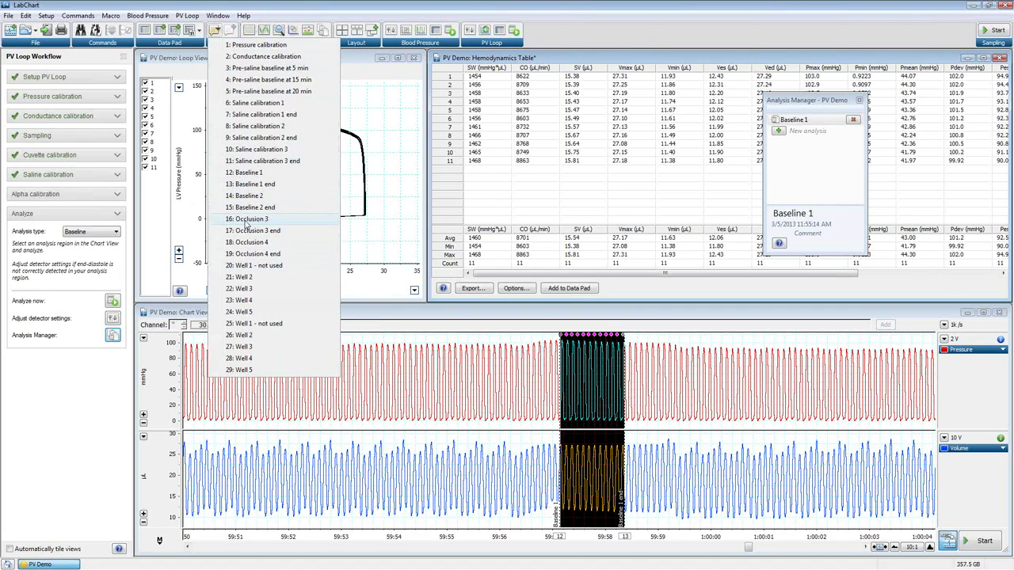
{"action": "left_click", "coordinate": [250, 220]}
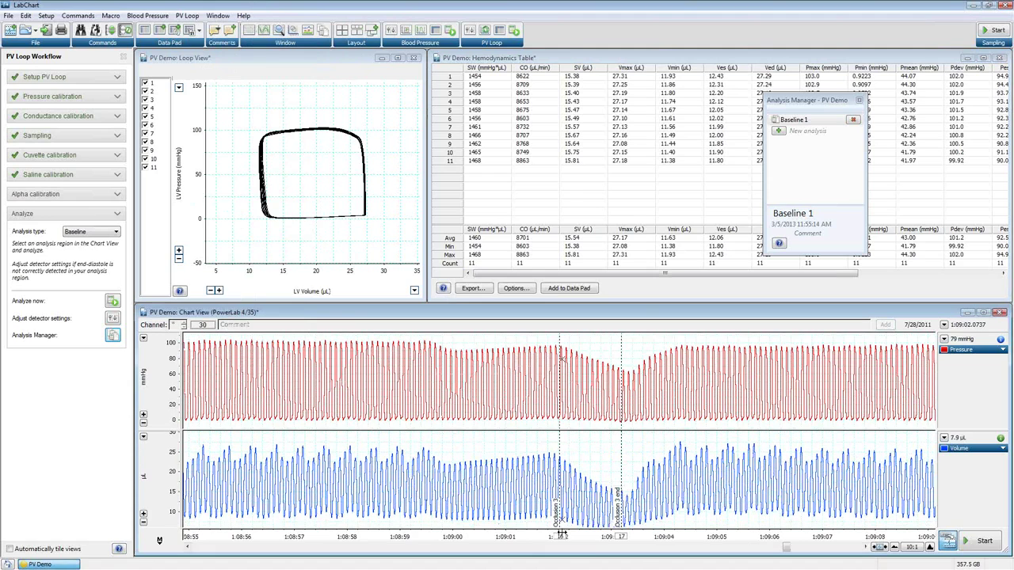
- Run an Occlusion analysis on the selected beats, fitting ESPVR Pes = 7.219 × Ves + 29.748 over 10 loops
{"action": "left_click_drag", "start_coordinate": [560, 536], "coordinate": [619, 544]}
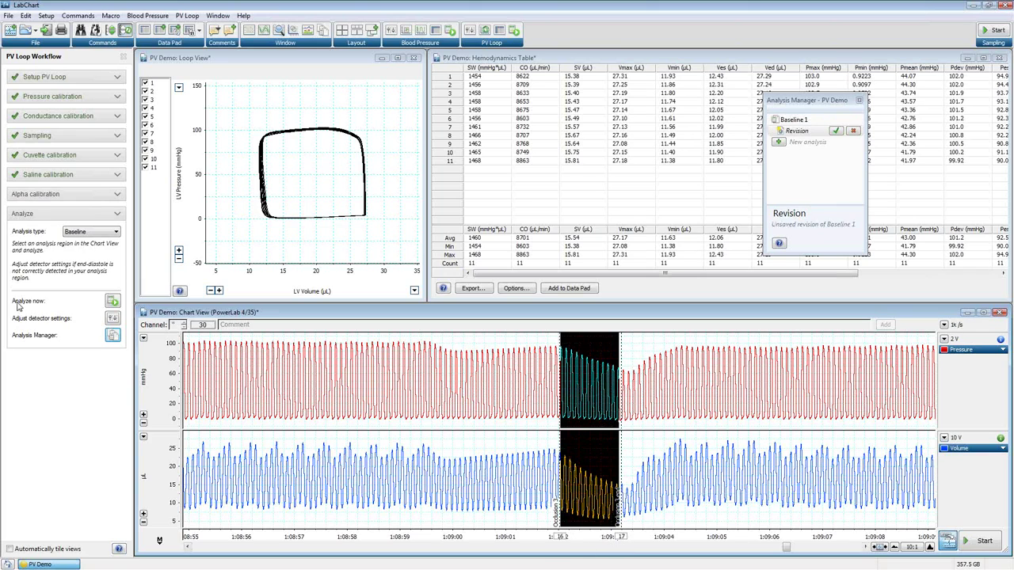
{"action": "left_click", "coordinate": [82, 232]}
{"action": "left_click", "coordinate": [79, 248]}
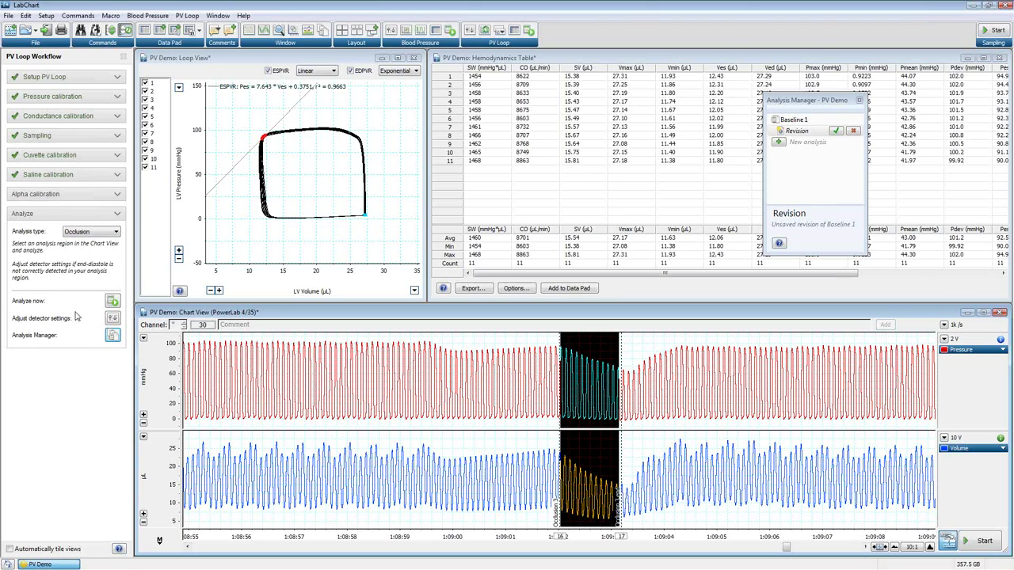
{"action": "left_click", "coordinate": [112, 302]}
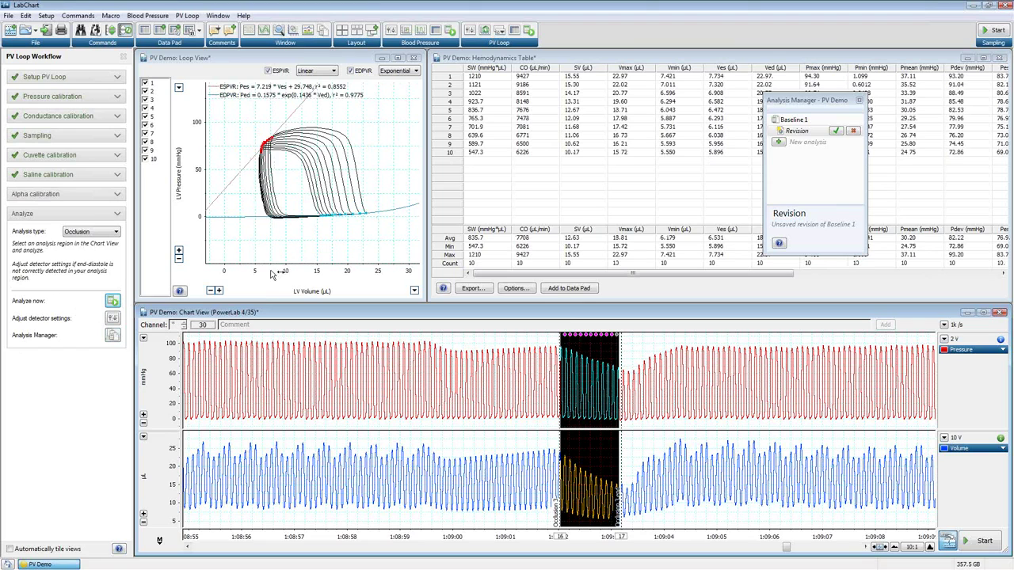
- Exclude loops 1–4 from the fits, highlight loop 5, then include loops 1–4 again
{"action": "left_click", "coordinate": [145, 82]}
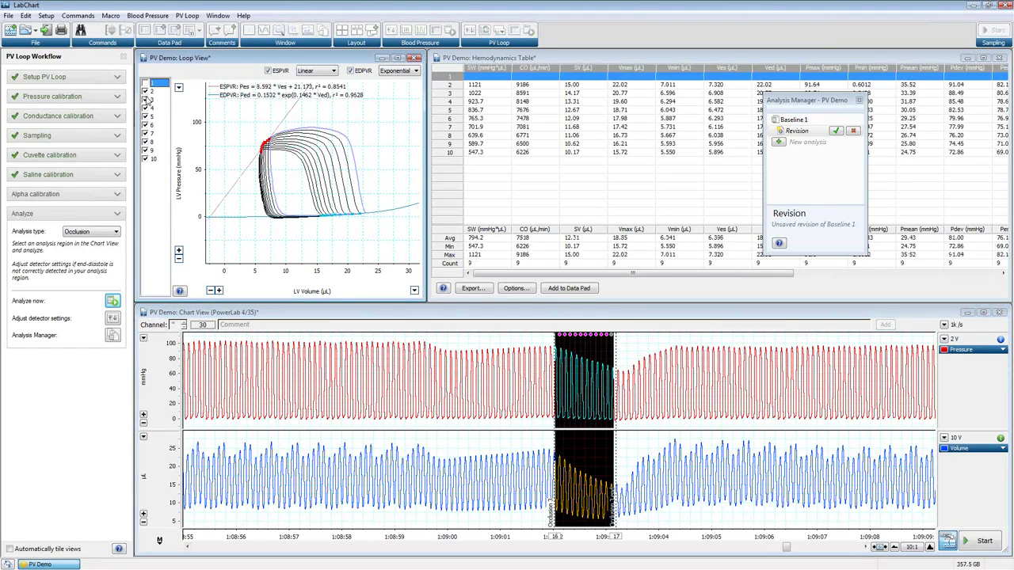
{"action": "left_click", "coordinate": [145, 91]}
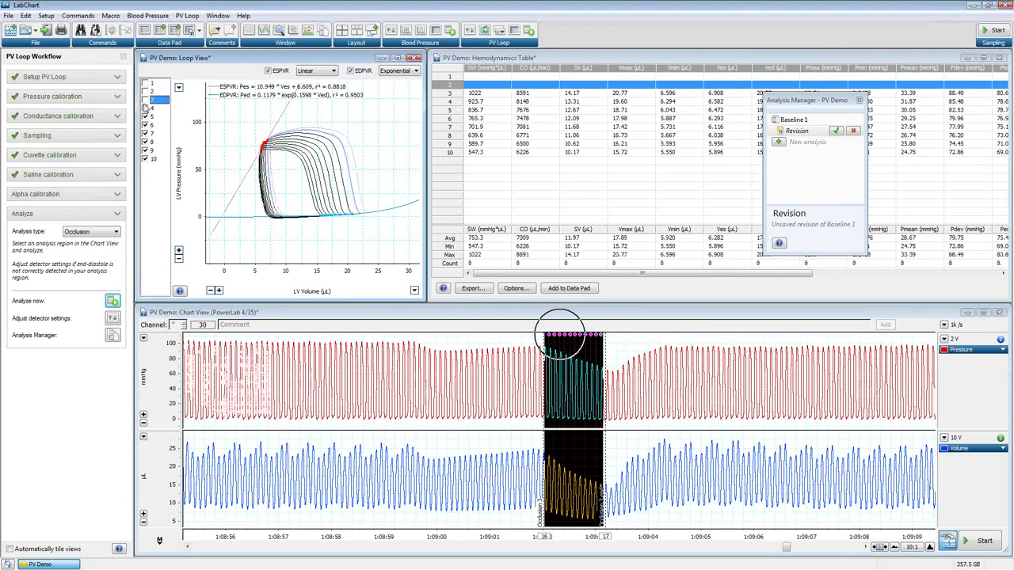
{"action": "left_click", "coordinate": [145, 99]}
{"action": "left_click", "coordinate": [145, 108]}
{"action": "left_click", "coordinate": [147, 117]}
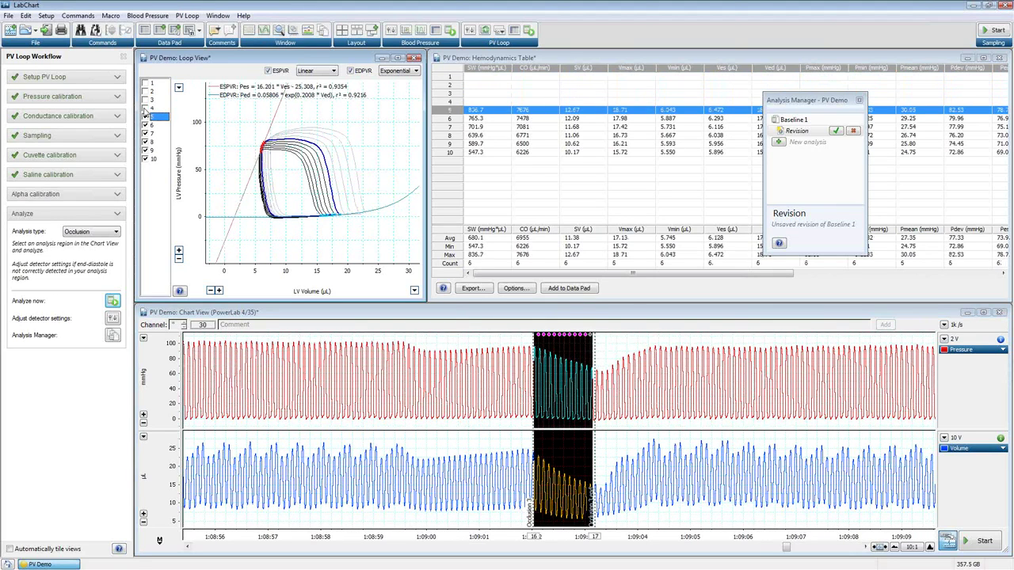
{"action": "left_click", "coordinate": [145, 108]}
{"action": "left_click", "coordinate": [146, 99]}
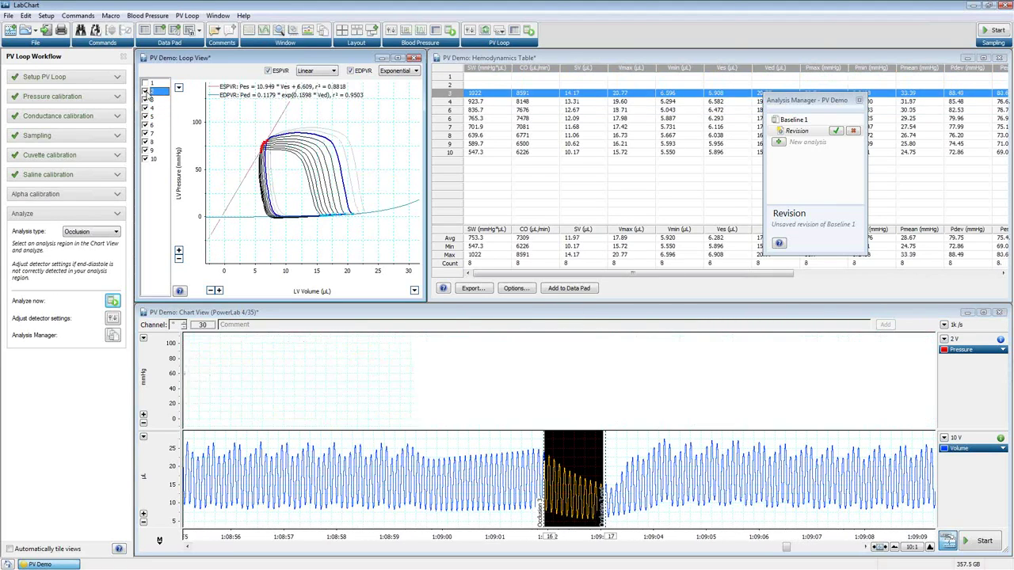
{"action": "left_click", "coordinate": [145, 91]}
{"action": "left_click", "coordinate": [145, 82]}
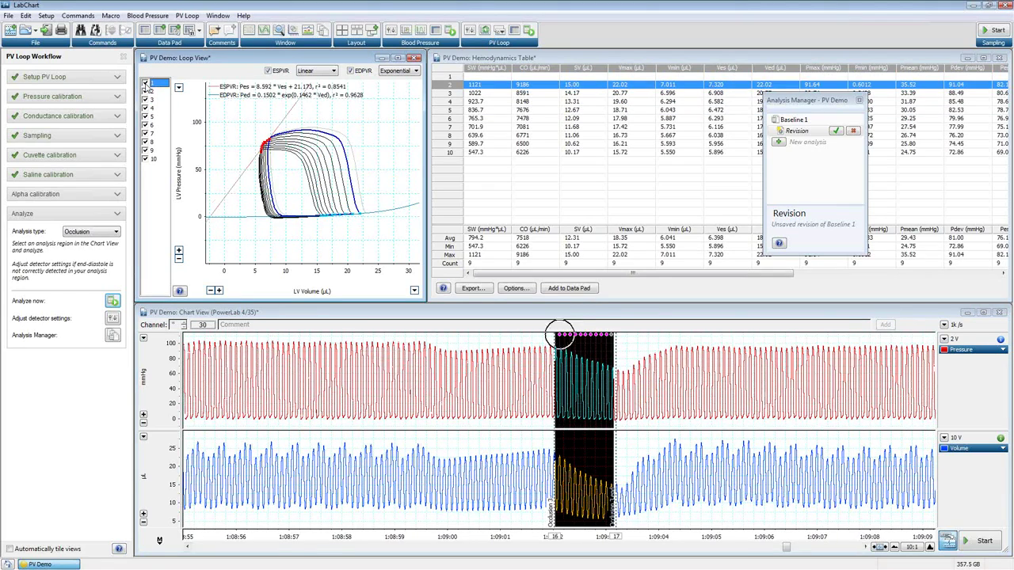
- Keep the linear ESPVR and exponential EDPVR fits, toggling each fit display off and back on
{"action": "left_click", "coordinate": [333, 71]}
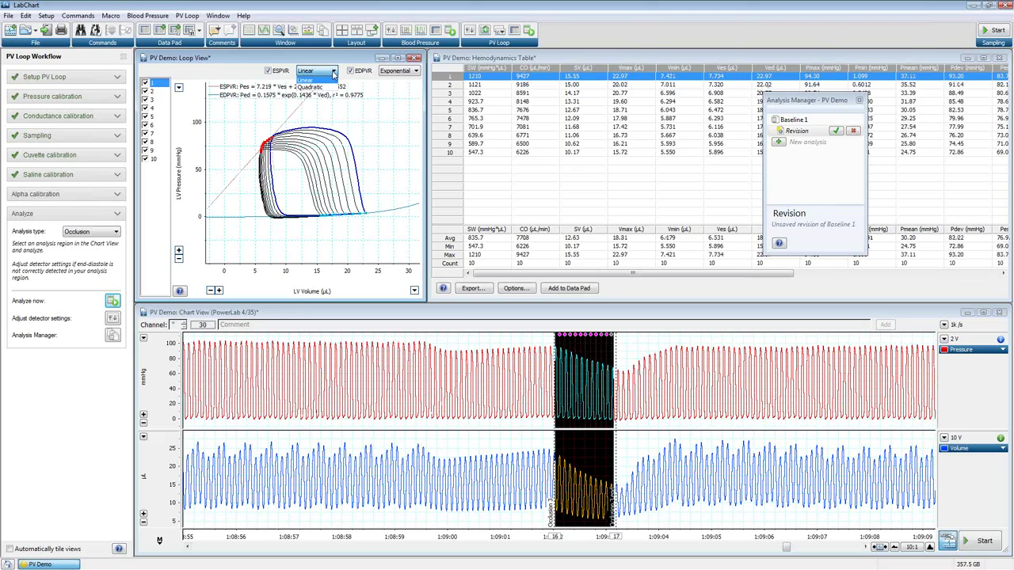
{"action": "left_click", "coordinate": [270, 72]}
{"action": "left_click", "coordinate": [268, 72]}
{"action": "left_click", "coordinate": [268, 72]}
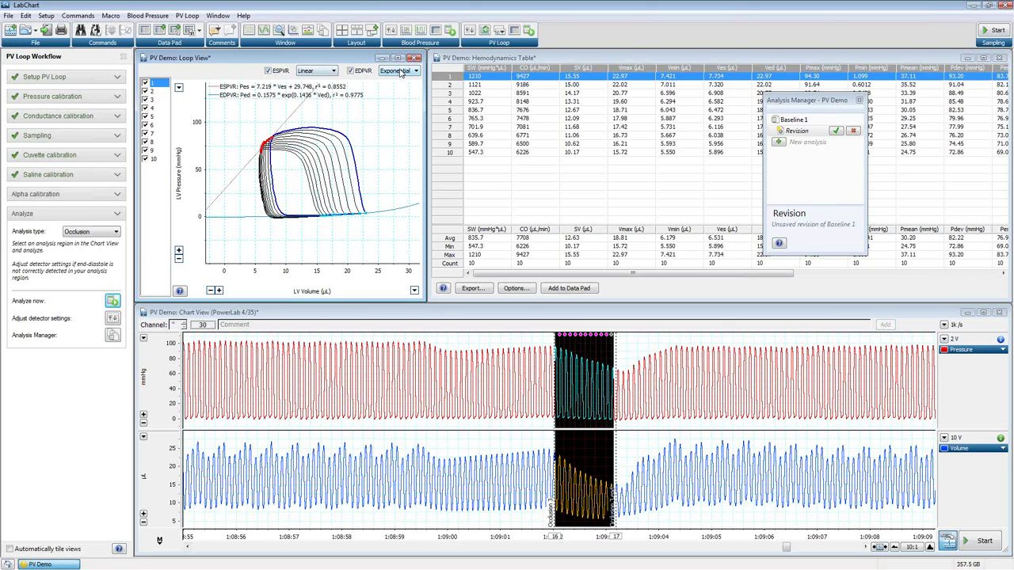
{"action": "left_click", "coordinate": [401, 71]}
{"action": "left_click", "coordinate": [400, 71]}
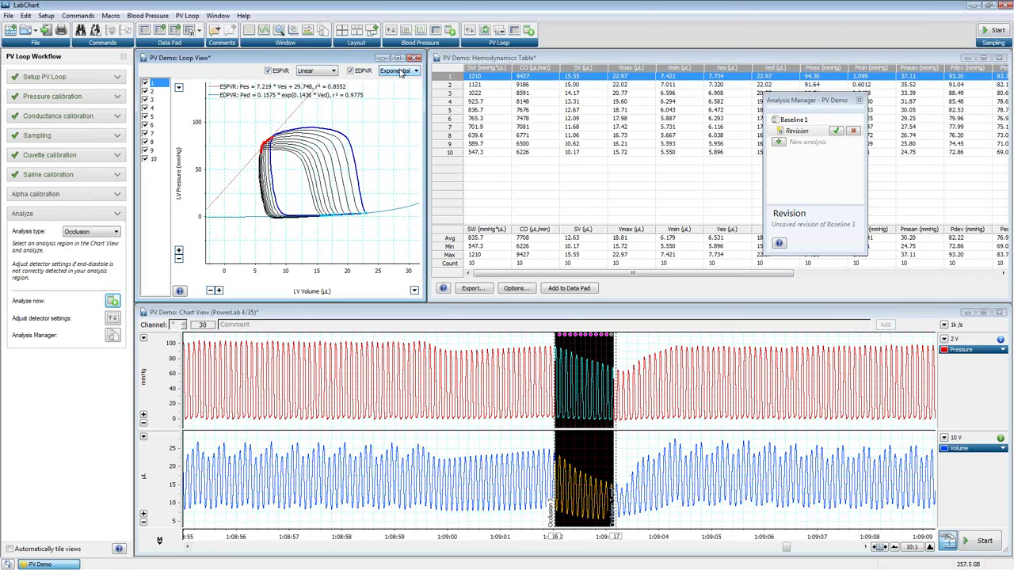
{"action": "left_click", "coordinate": [350, 71]}
{"action": "left_click", "coordinate": [350, 72]}
{"action": "left_click", "coordinate": [26, 16]}
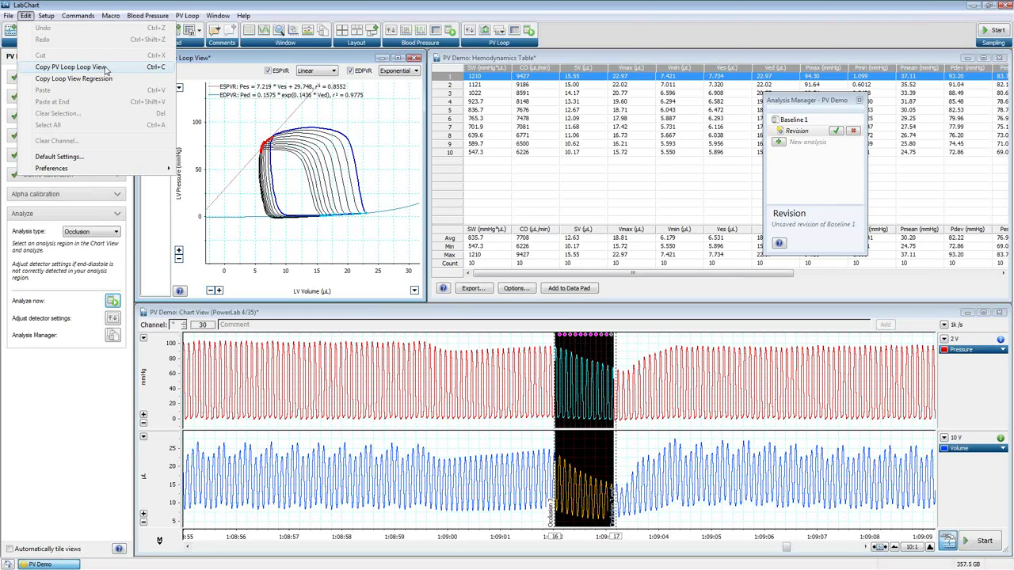
{"action": "left_click", "coordinate": [243, 15]}
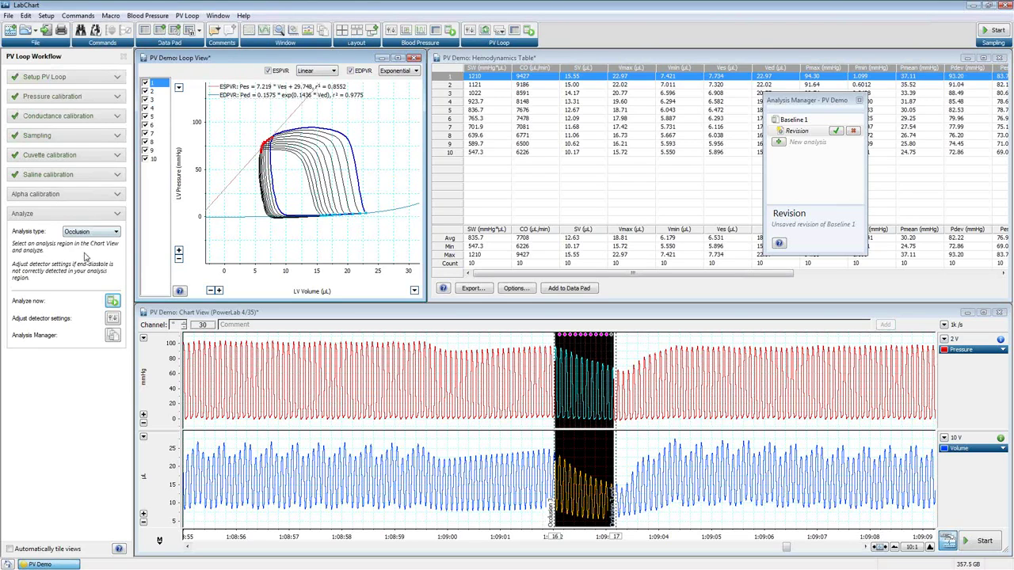
{"action": "left_click", "coordinate": [783, 143]}
- Rename the saved occlusion revision to 'Occlusion 1', then switch to the Baseline 1 analysis
{"action": "left_click", "coordinate": [847, 209]}
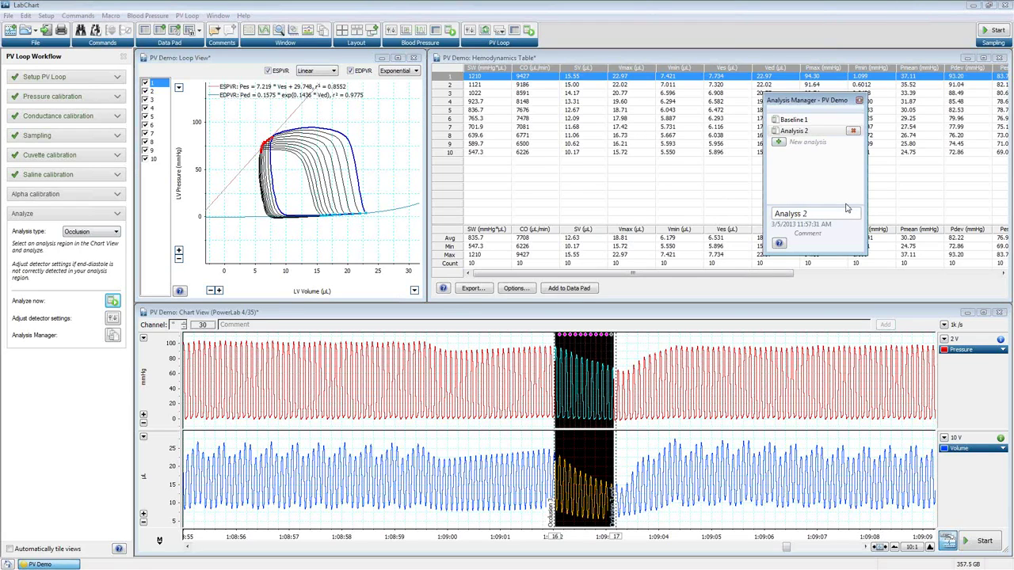
{"action": "key", "text": "BackSpace"}
{"action": "key", "text": "BackSpace"}
{"action": "type", "text": "Occlusion"}
{"action": "key", "text": "Return"}
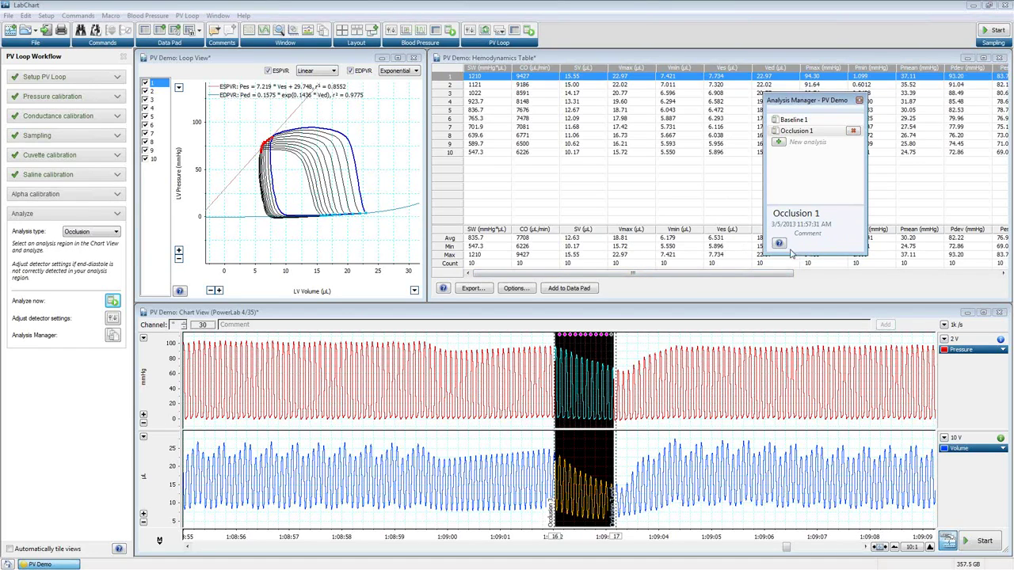
{"action": "left_click", "coordinate": [815, 118]}
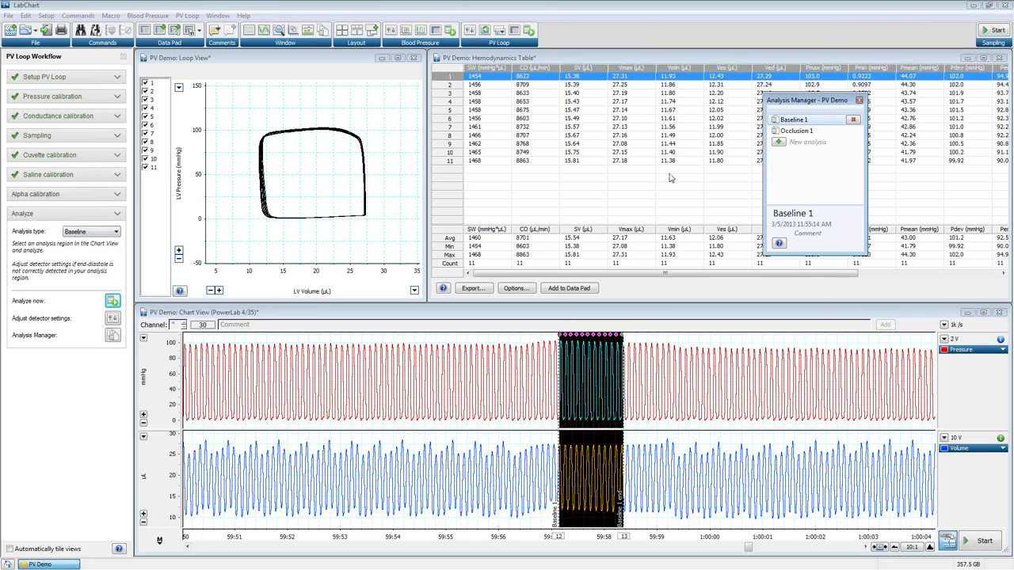
- Switch back to Occlusion 1, restoring its 10 loops and fits, and close the Analysis Manager
{"action": "left_click", "coordinate": [794, 132]}
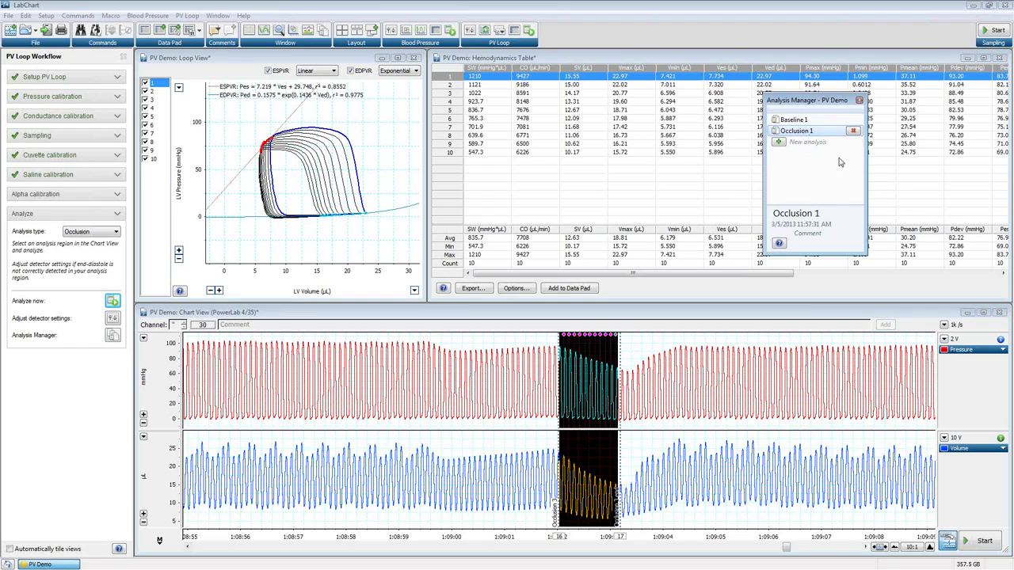
{"action": "left_click", "coordinate": [859, 100]}
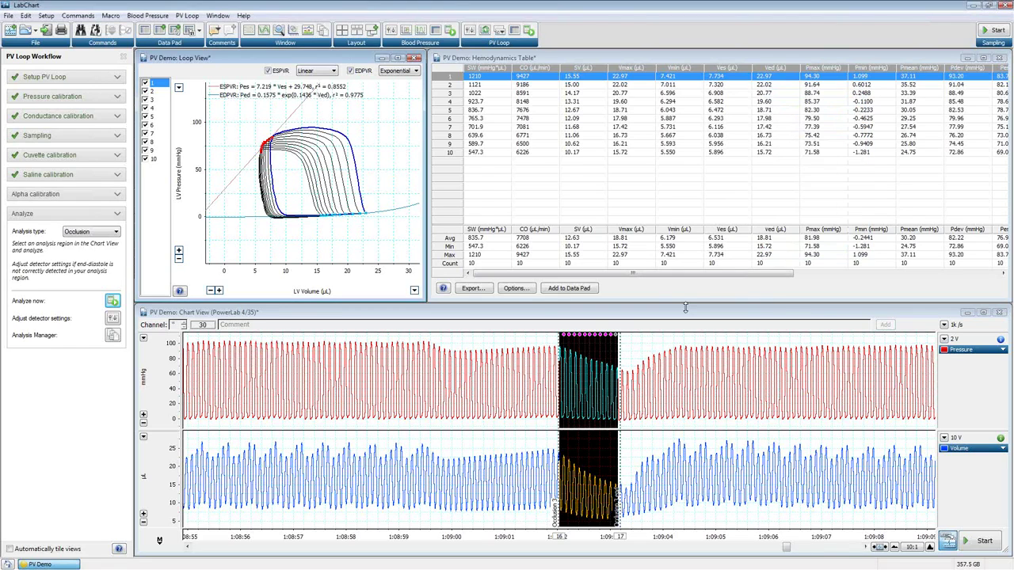
{"action": "left_click", "coordinate": [187, 16]}
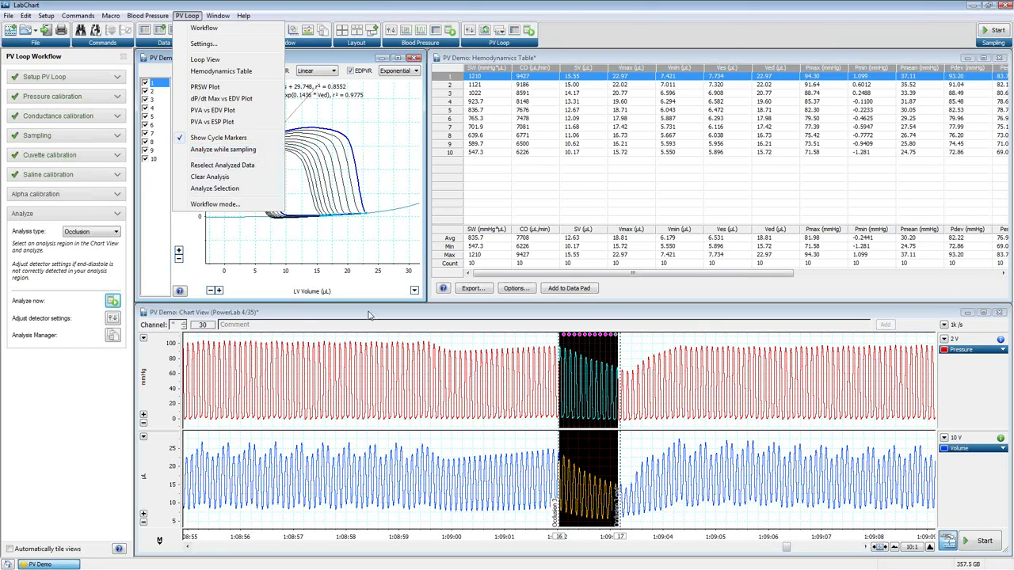
- Reselect the already analyzed Occlusion 1 region in the chart
{"action": "left_click", "coordinate": [222, 165]}
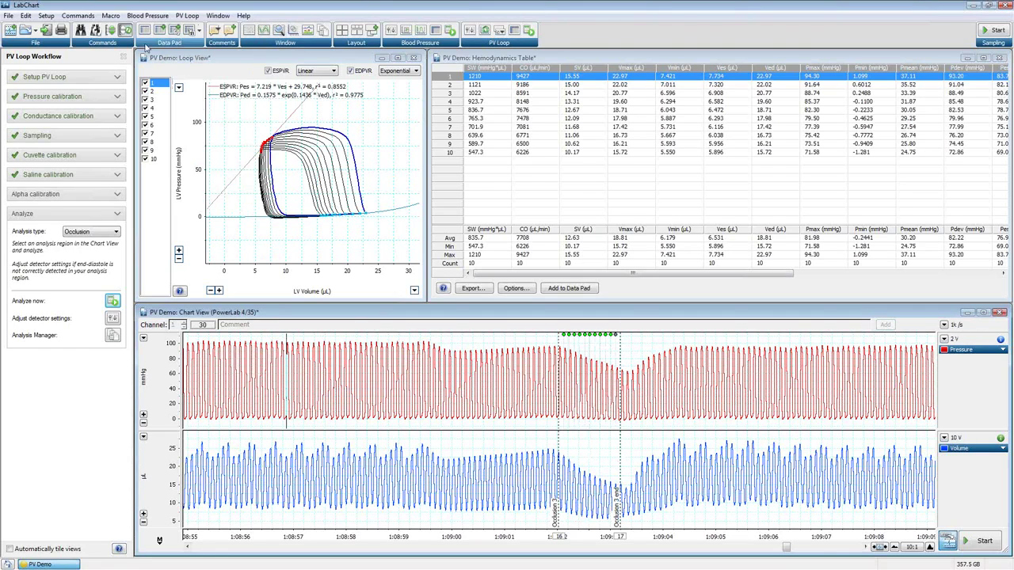
- Reselect the analyzed occlusion region and clear the existing loop analysis
{"action": "left_click", "coordinate": [187, 15]}
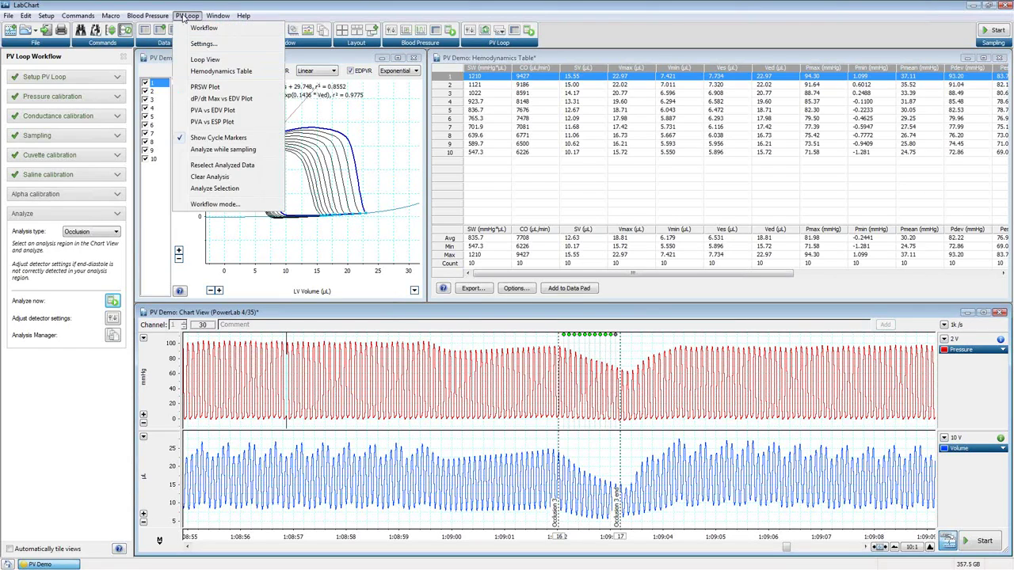
{"action": "left_click", "coordinate": [204, 167]}
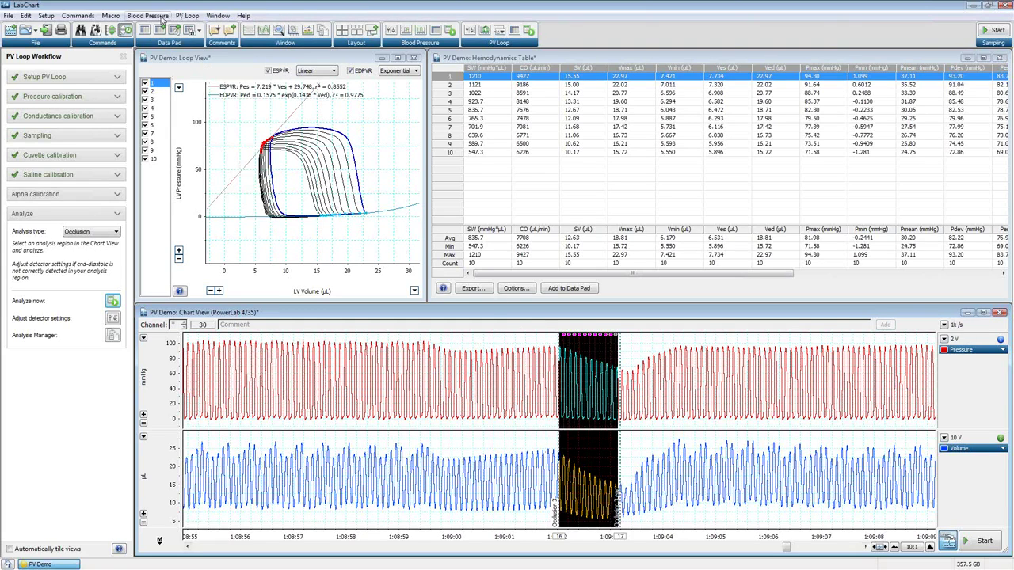
{"action": "left_click", "coordinate": [191, 16]}
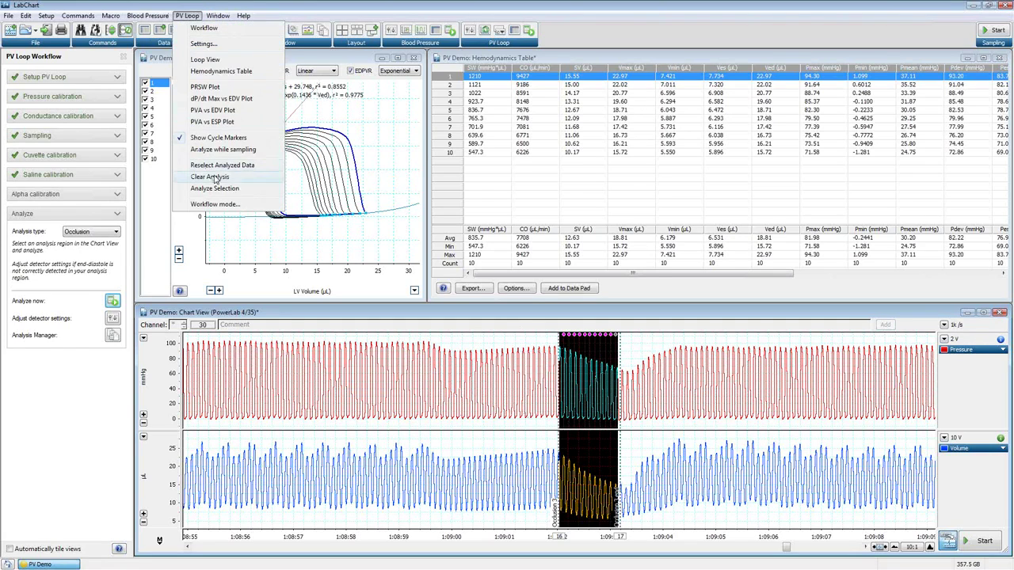
{"action": "left_click", "coordinate": [214, 179]}
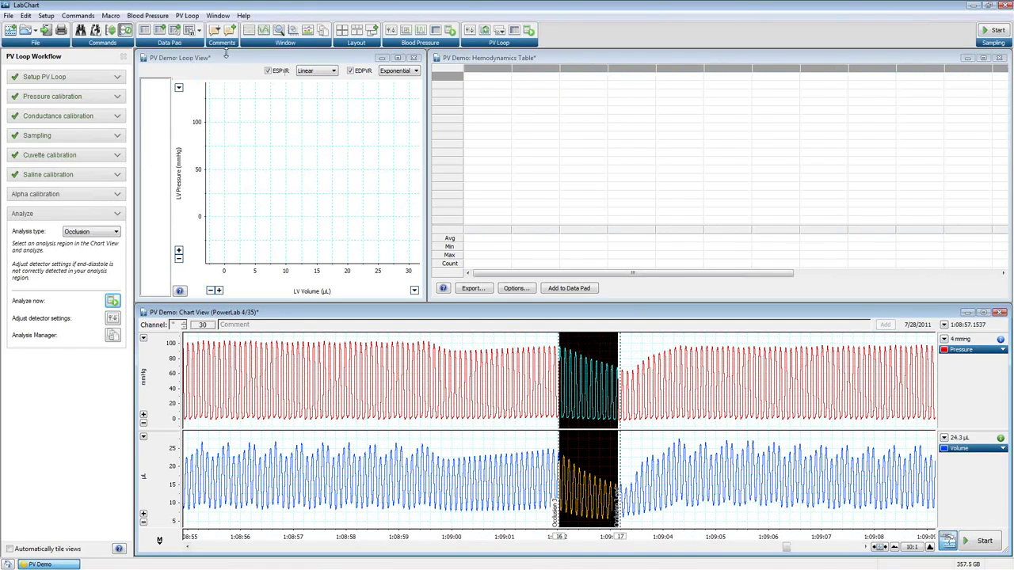
- Re-analyze the selection, producing 10 loops with Pmax averaging 81.98 mmHg
{"action": "left_click", "coordinate": [187, 16]}
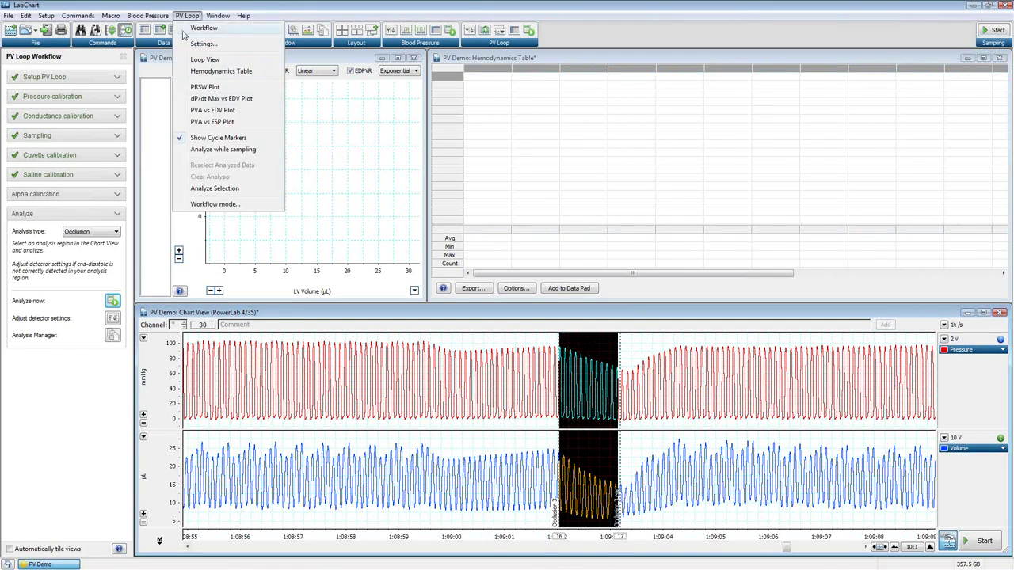
{"action": "left_click", "coordinate": [225, 188]}
{"action": "left_click", "coordinate": [185, 16]}
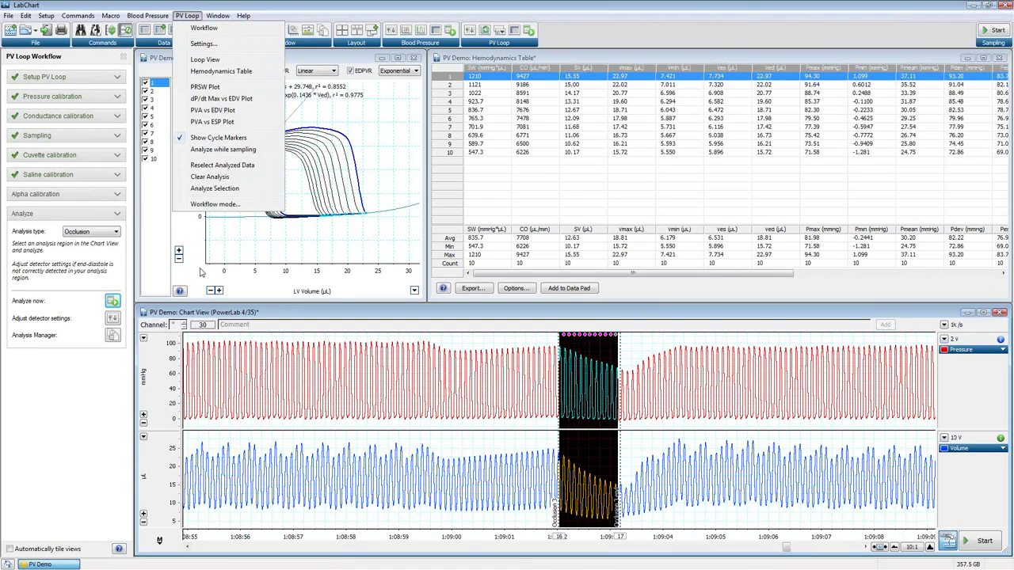
{"action": "left_click", "coordinate": [212, 205]}
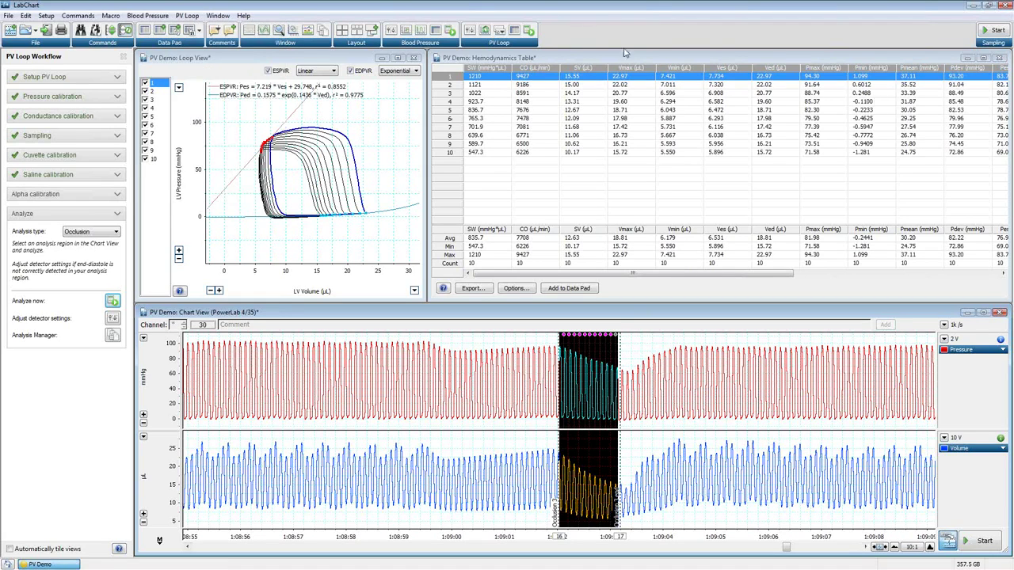
- Close the hemodynamics table and add a PRSW plot (91.932 × Ved − 893.68) beside the loop view
{"action": "left_click", "coordinate": [1000, 59]}
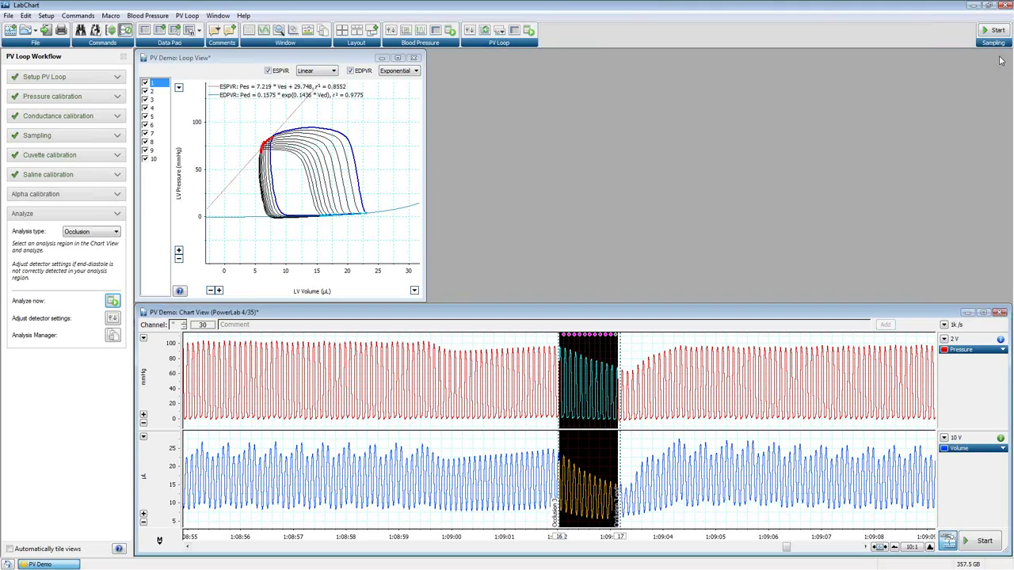
{"action": "left_click", "coordinate": [190, 16]}
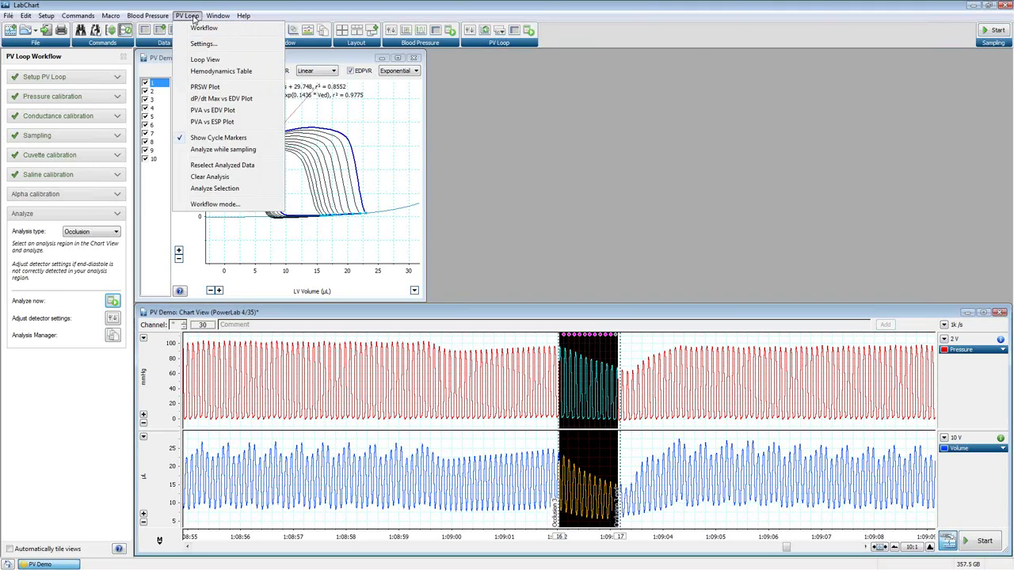
{"action": "left_click", "coordinate": [205, 86]}
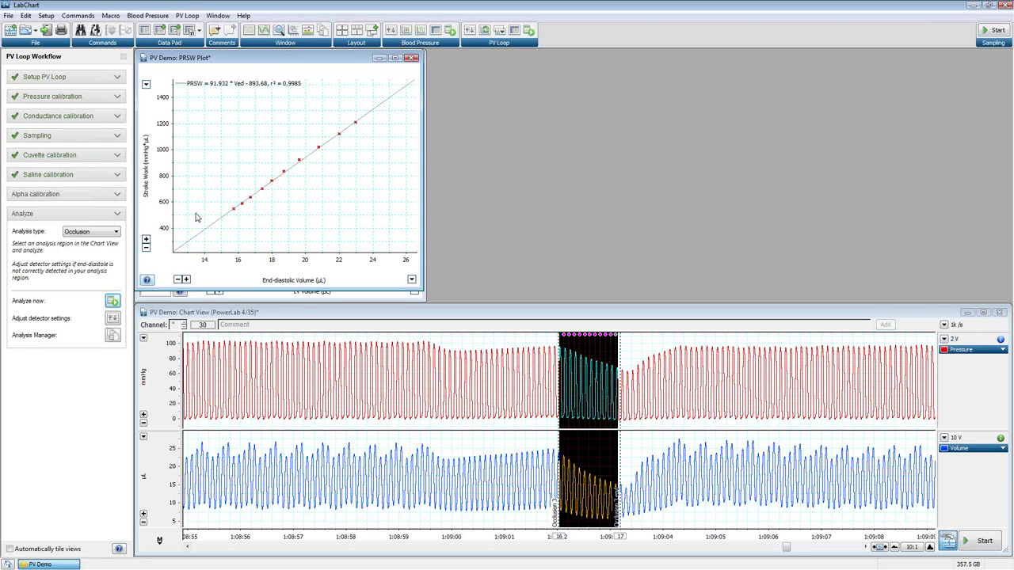
{"action": "left_click_drag", "start_coordinate": [299, 60], "coordinate": [594, 72]}
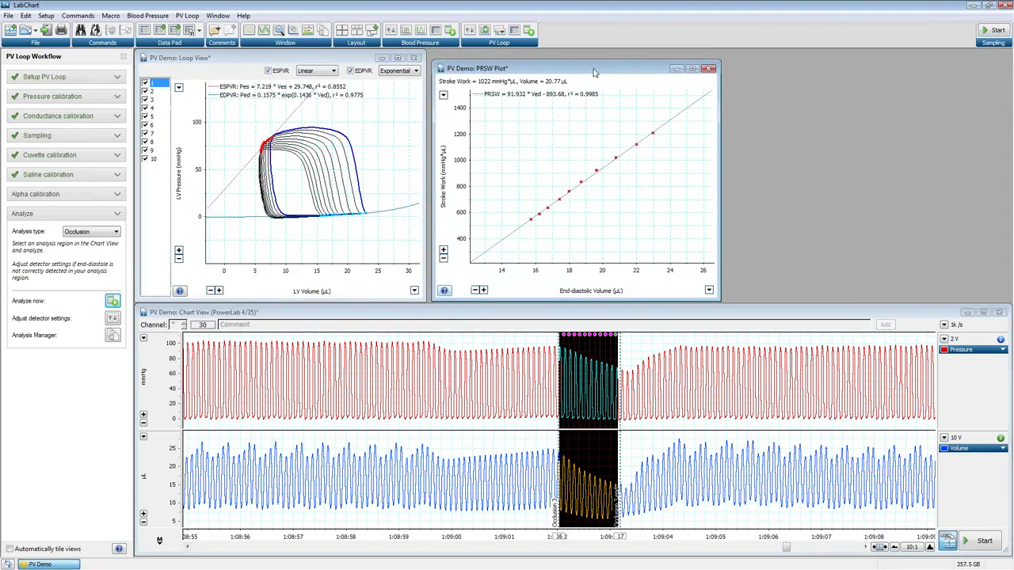
- Add an enlarged dP/dt Max vs EDV plot (573.48 × Ved − 2733.7) and tile the plots across the top
{"action": "left_click", "coordinate": [187, 16]}
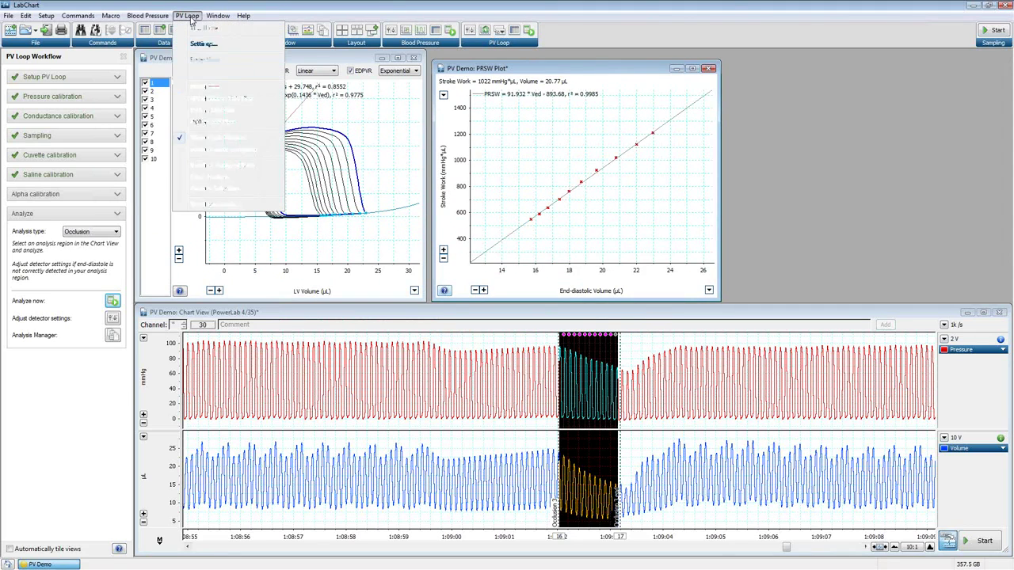
{"action": "left_click", "coordinate": [223, 100]}
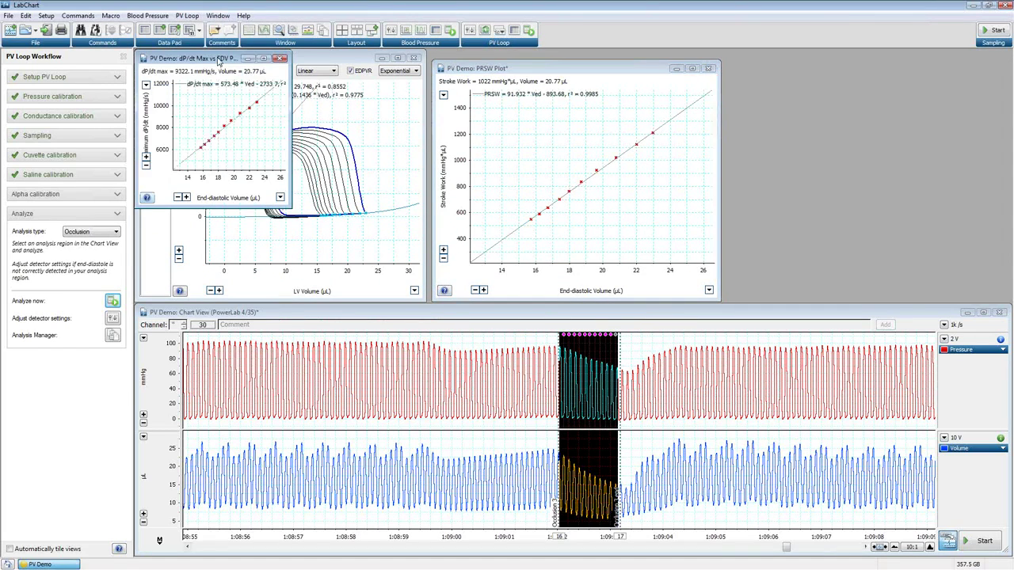
{"action": "left_click_drag", "start_coordinate": [217, 58], "coordinate": [577, 97]}
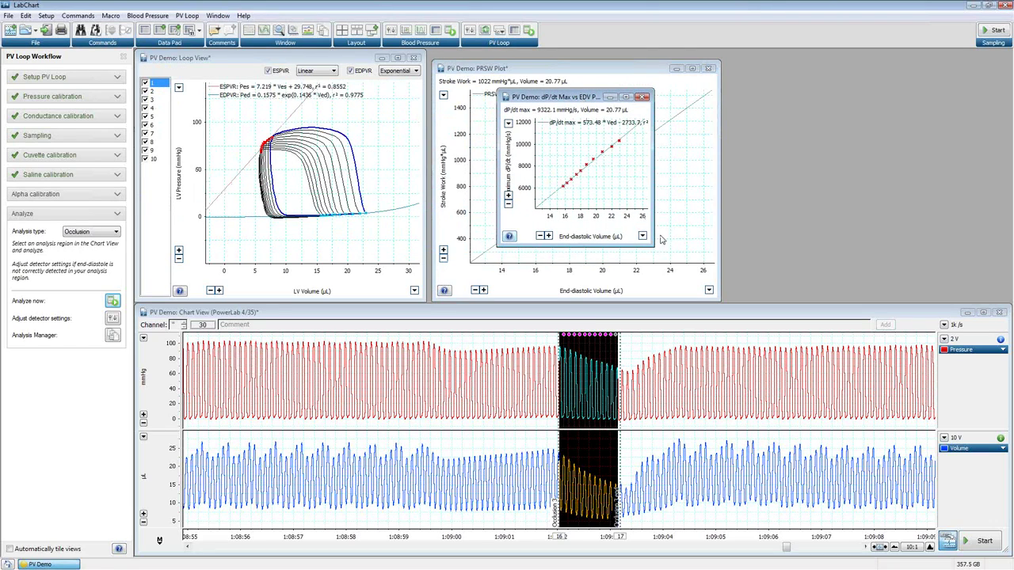
{"action": "left_click_drag", "start_coordinate": [652, 245], "coordinate": [808, 267]}
{"action": "left_click_drag", "start_coordinate": [648, 96], "coordinate": [822, 78]}
{"action": "left_click", "coordinate": [322, 30]}
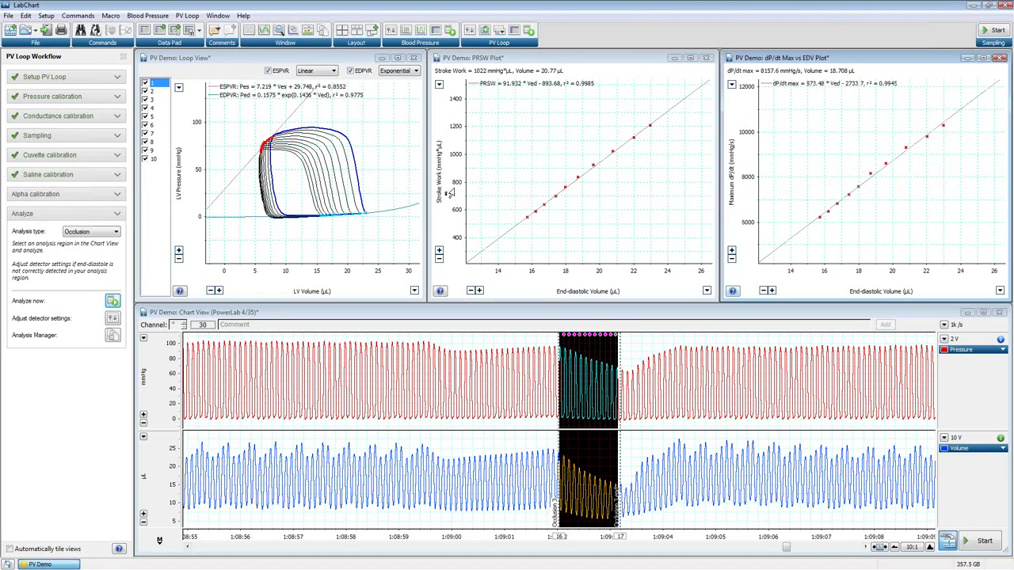
{"action": "left_click", "coordinate": [187, 16]}
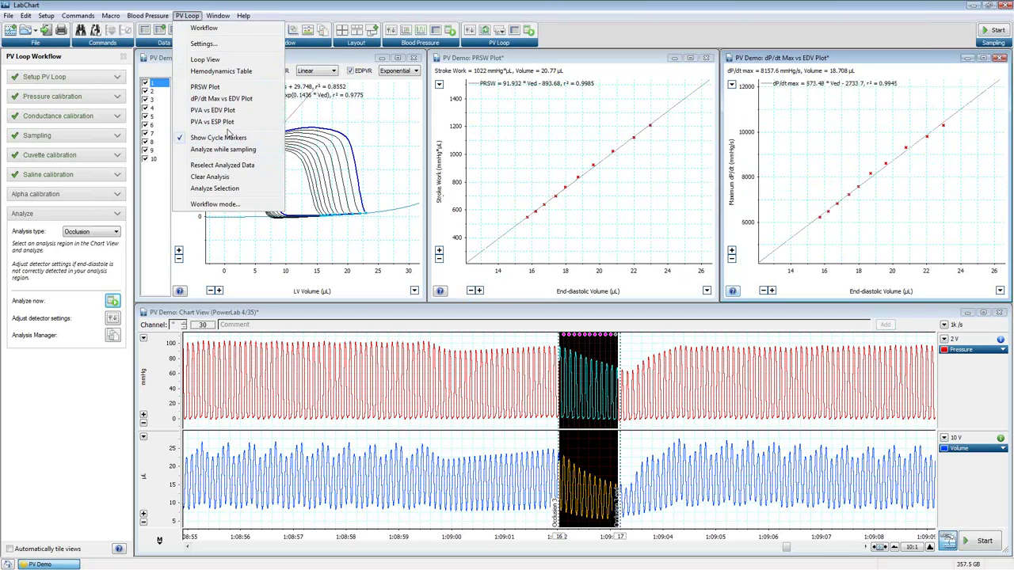
- Add PVA vs EDV (114.99 × Ved − 919.18) and PVA vs ESP (57.558 × Pes − 3182.2) plots, then re-tile
{"action": "left_click", "coordinate": [227, 113]}
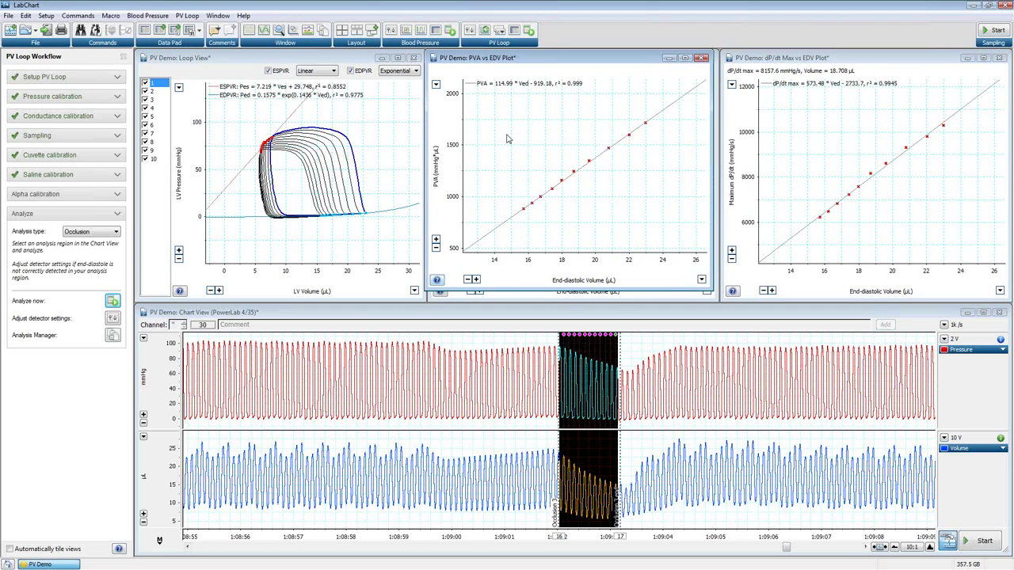
{"action": "left_click_drag", "start_coordinate": [574, 60], "coordinate": [361, 298]}
{"action": "left_click", "coordinate": [187, 15]}
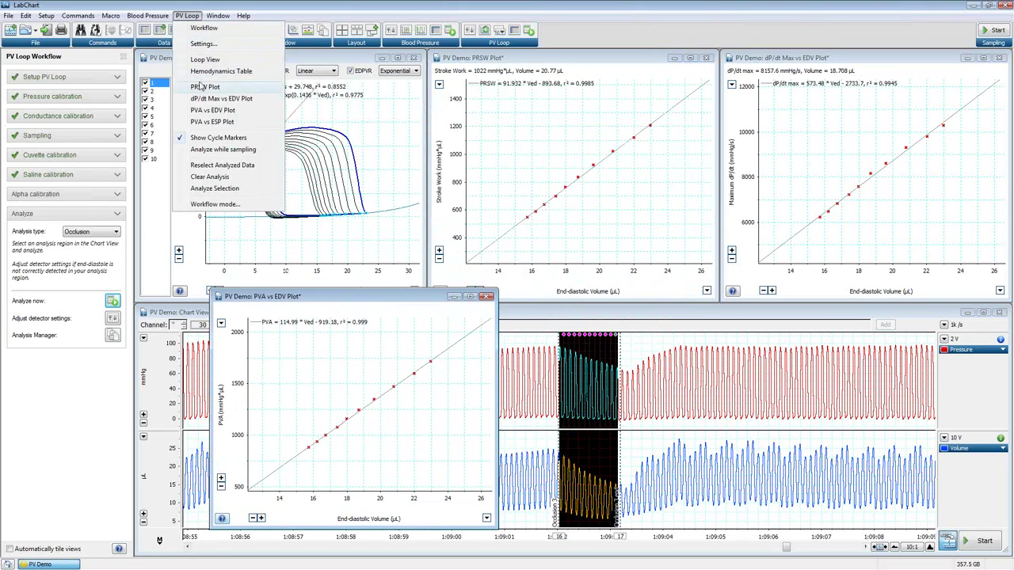
{"action": "left_click", "coordinate": [228, 123]}
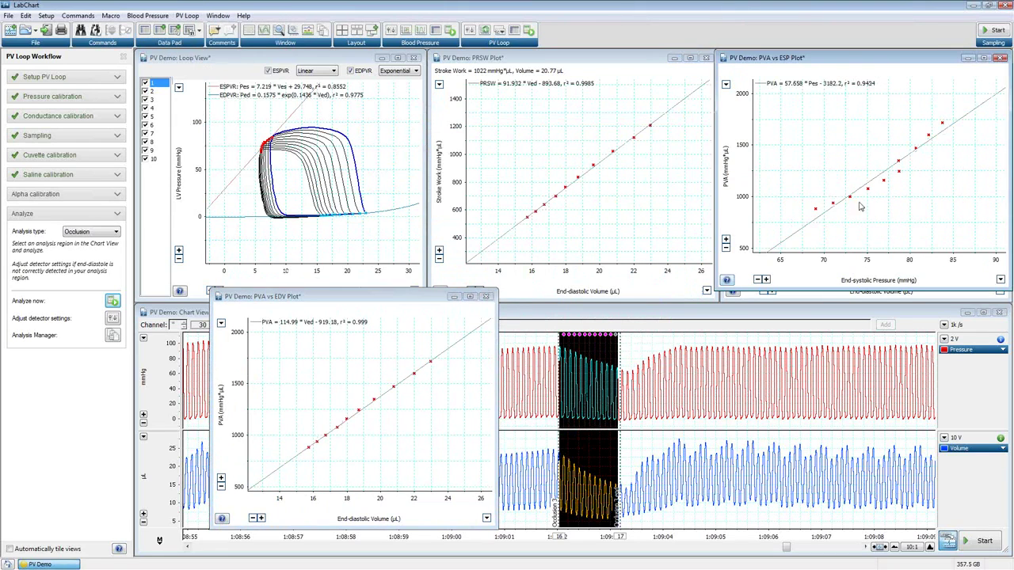
{"action": "left_click_drag", "start_coordinate": [867, 52], "coordinate": [675, 48]}
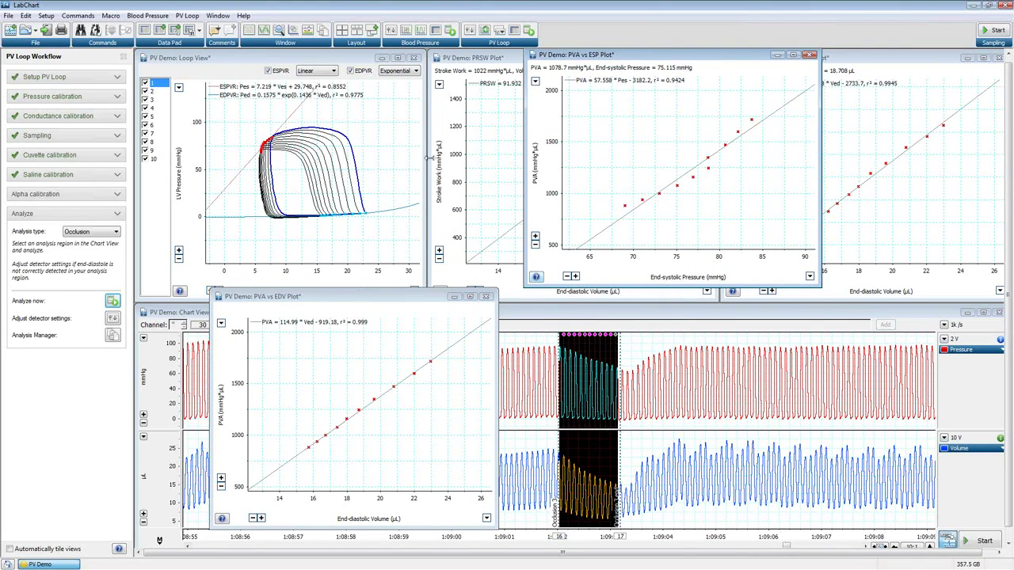
{"action": "left_click", "coordinate": [357, 29]}
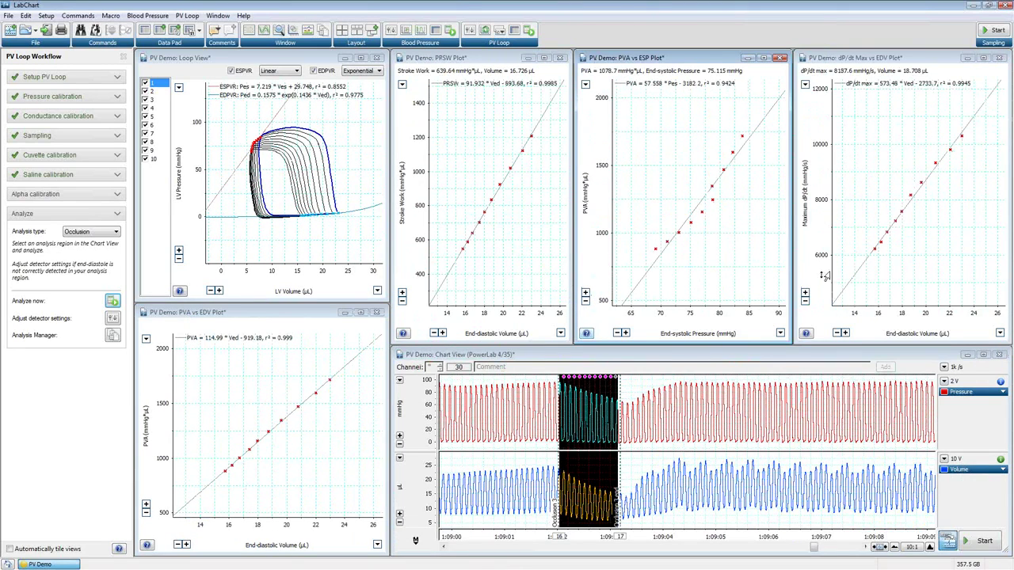
- Make the PRSW plot active and turn on Automatically tile views
{"action": "left_click", "coordinate": [492, 63]}
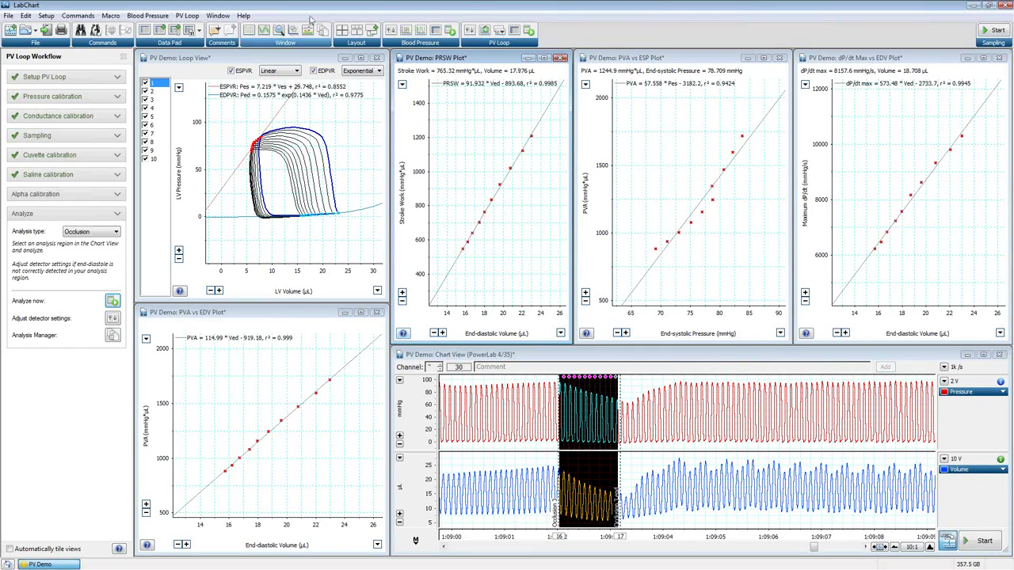
{"action": "left_click", "coordinate": [26, 16]}
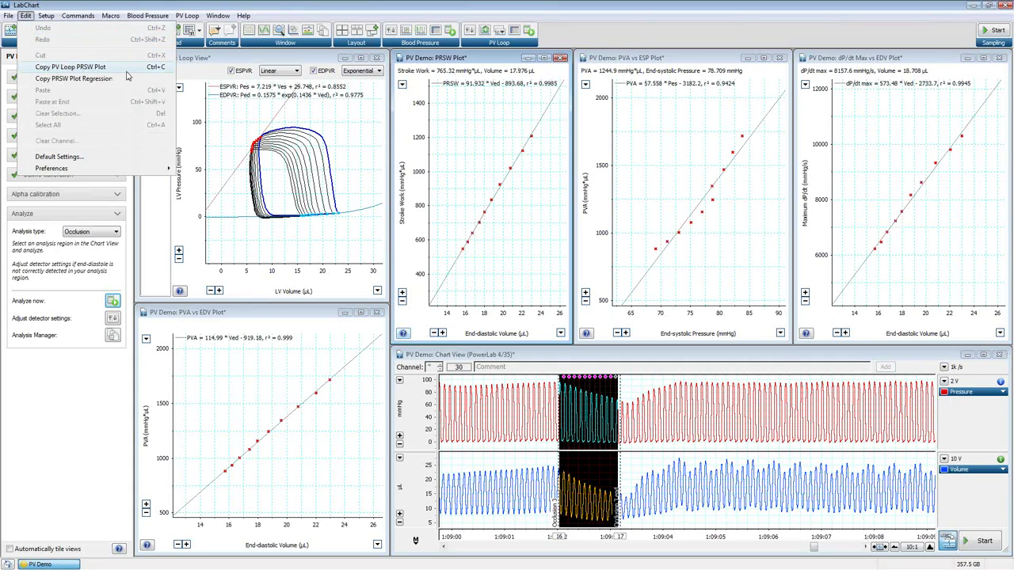
{"action": "left_click", "coordinate": [550, 8]}
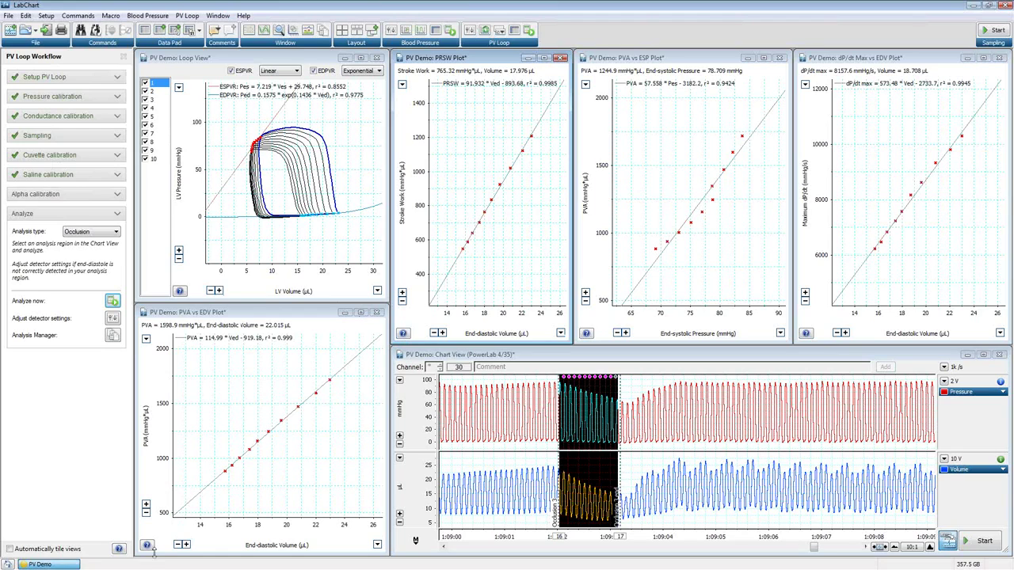
{"action": "left_click", "coordinate": [9, 549]}
- Close the PVA vs EDV, Loop View and PRSW plot windows
{"action": "left_click", "coordinate": [376, 312]}
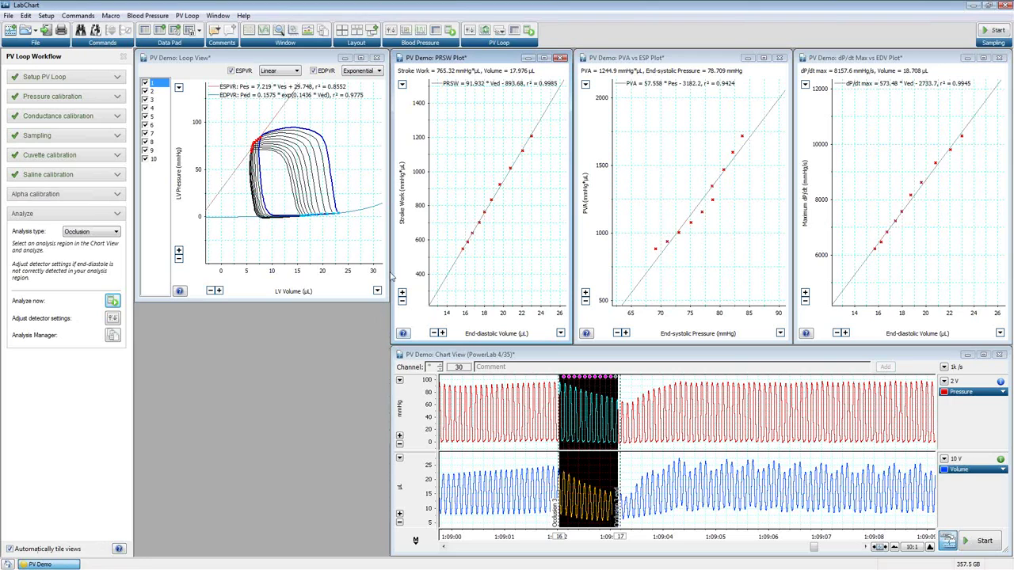
{"action": "left_click", "coordinate": [184, 15]}
{"action": "left_click", "coordinate": [220, 129]}
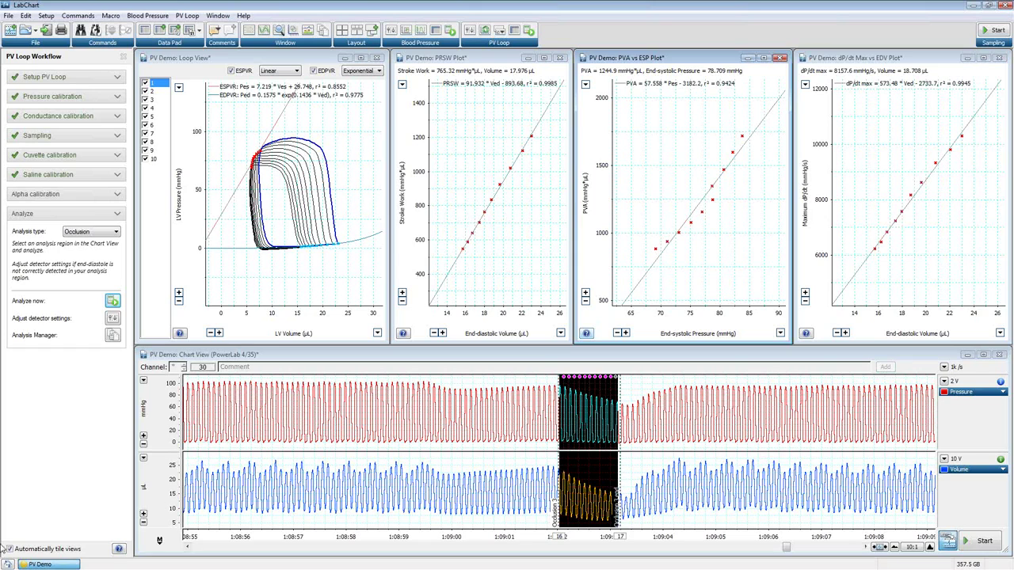
{"action": "left_click", "coordinate": [376, 58]}
{"action": "left_click", "coordinate": [560, 57]}
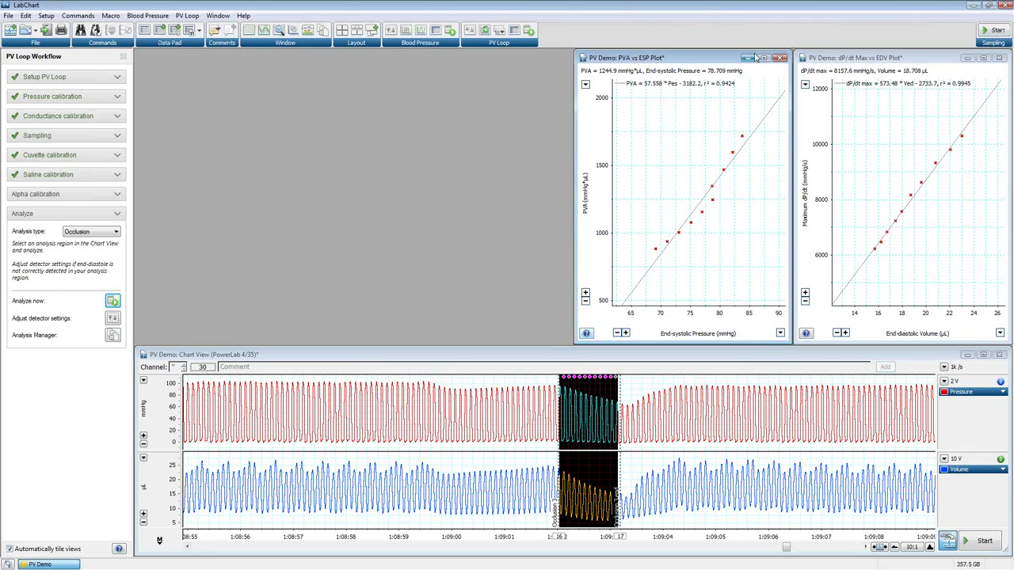
- Close the PVA vs ESP and dP/dt Max vs EDV plots and maximize the chart view
{"action": "left_click", "coordinate": [780, 58]}
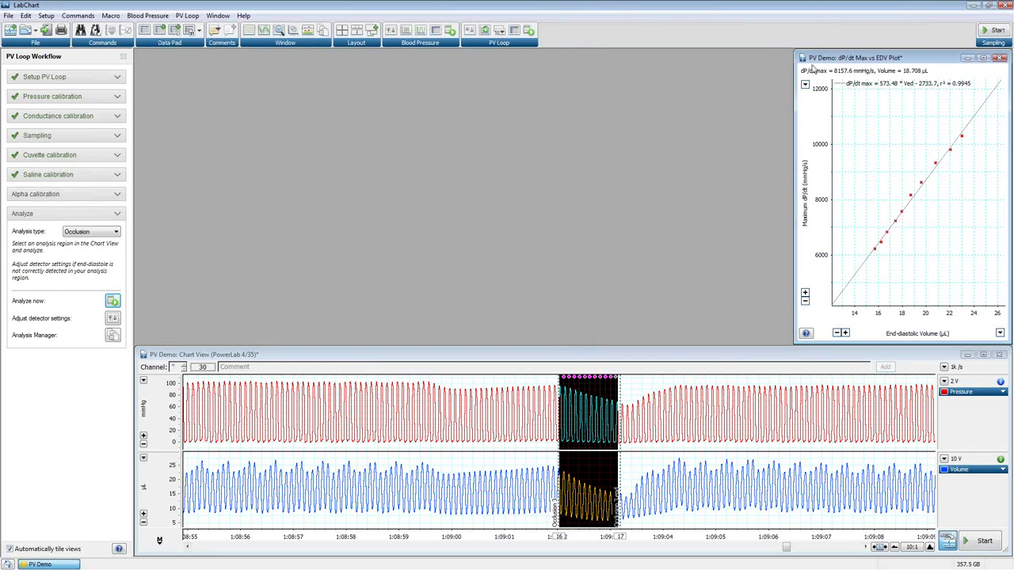
{"action": "left_click", "coordinate": [1001, 57]}
{"action": "left_click", "coordinate": [983, 354]}
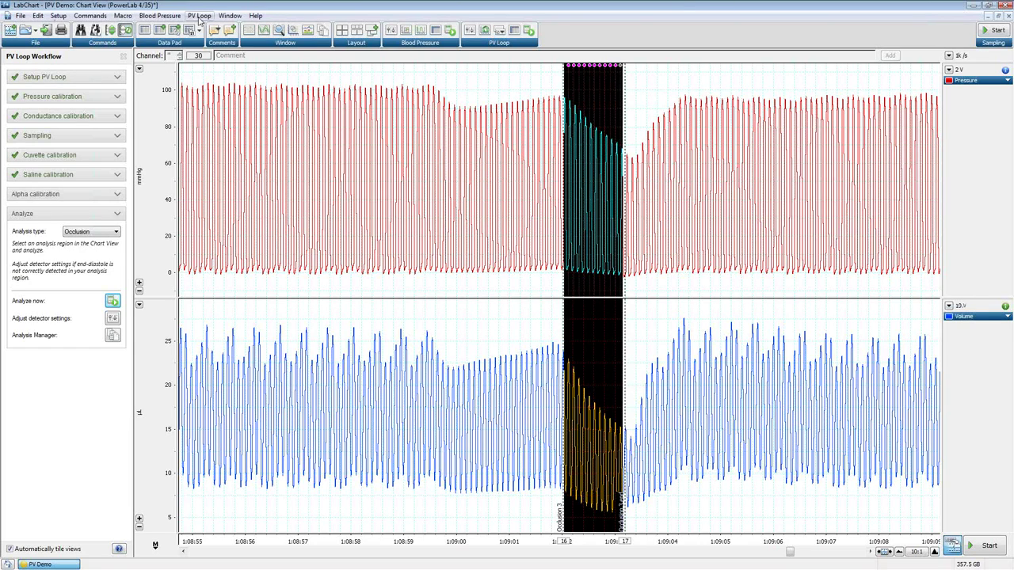
- Go to the Saline calibration workflow step, showing its plot (Ves = 0.2919 × Ved + 17.145)
{"action": "left_click", "coordinate": [200, 16]}
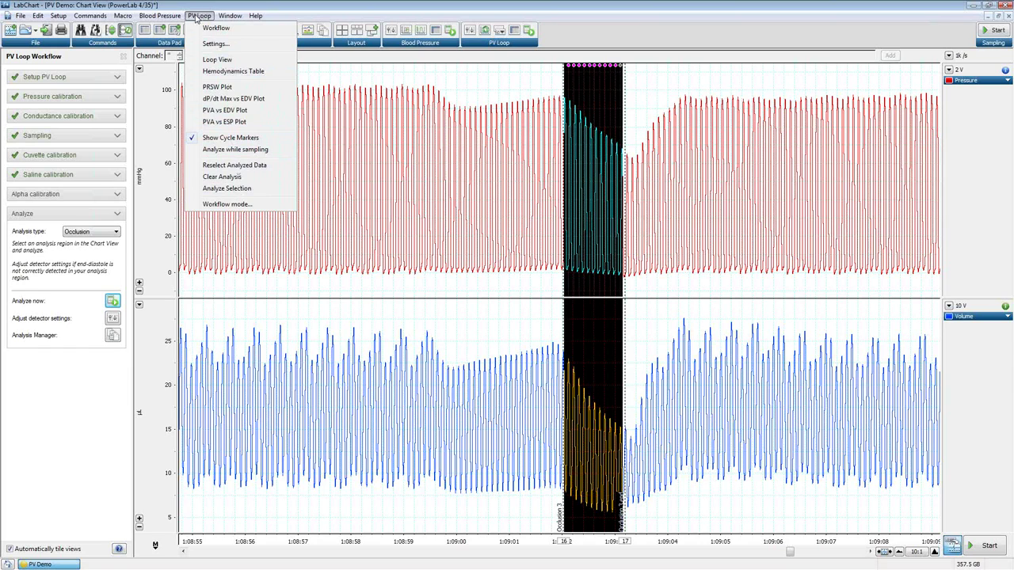
{"action": "mouse_move", "coordinate": [223, 17]}
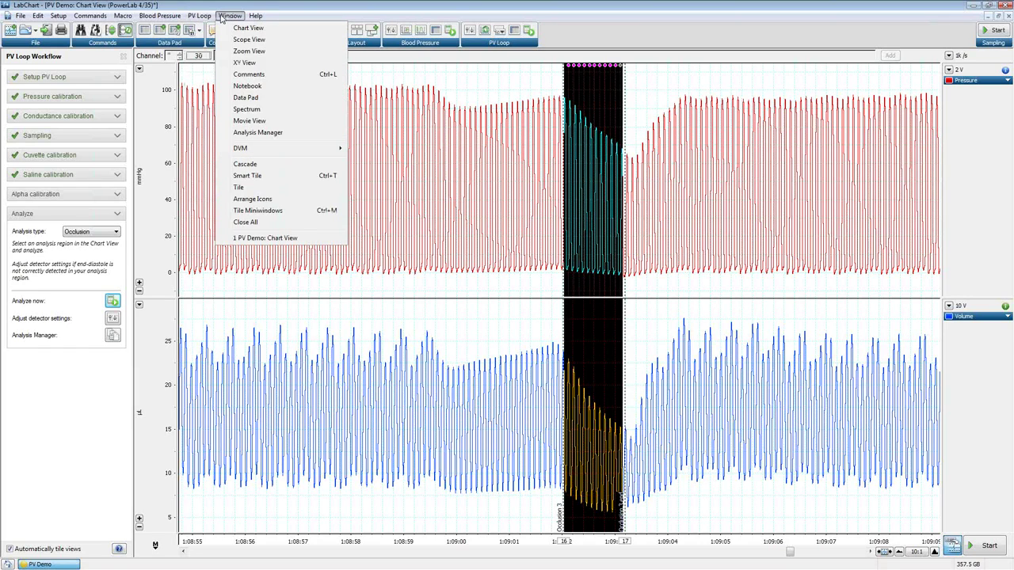
{"action": "left_click", "coordinate": [45, 176]}
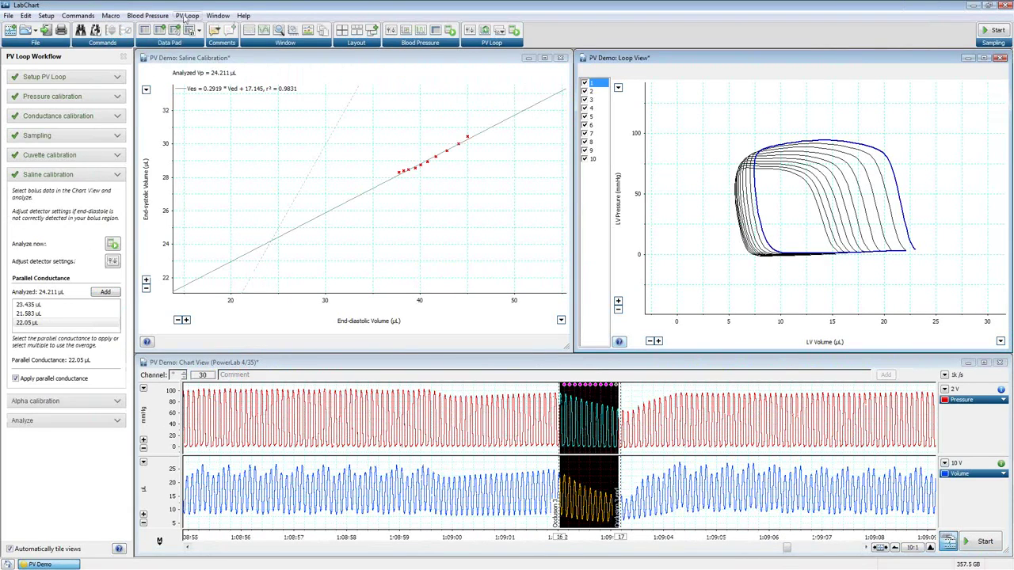
{"action": "left_click", "coordinate": [185, 16]}
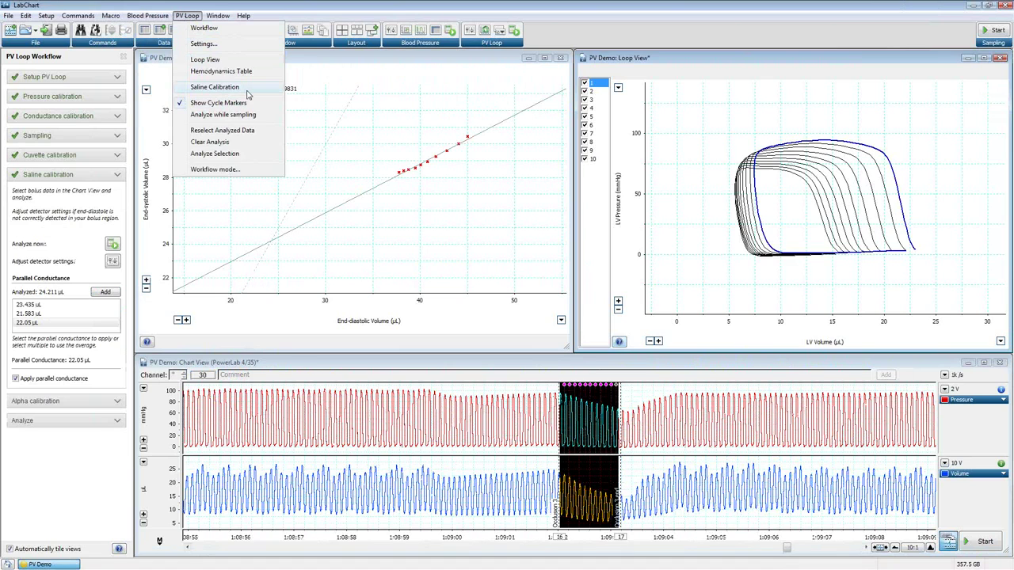
- Step through Cuvette calibration to the Analyze workflow step, then minimise LabChart
{"action": "left_click", "coordinate": [83, 159]}
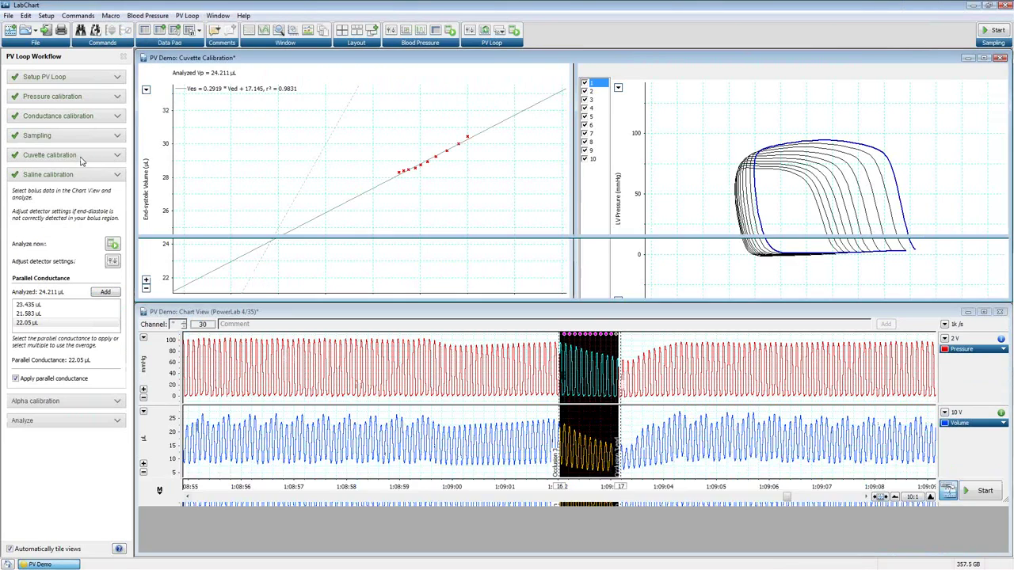
{"action": "left_click", "coordinate": [187, 16]}
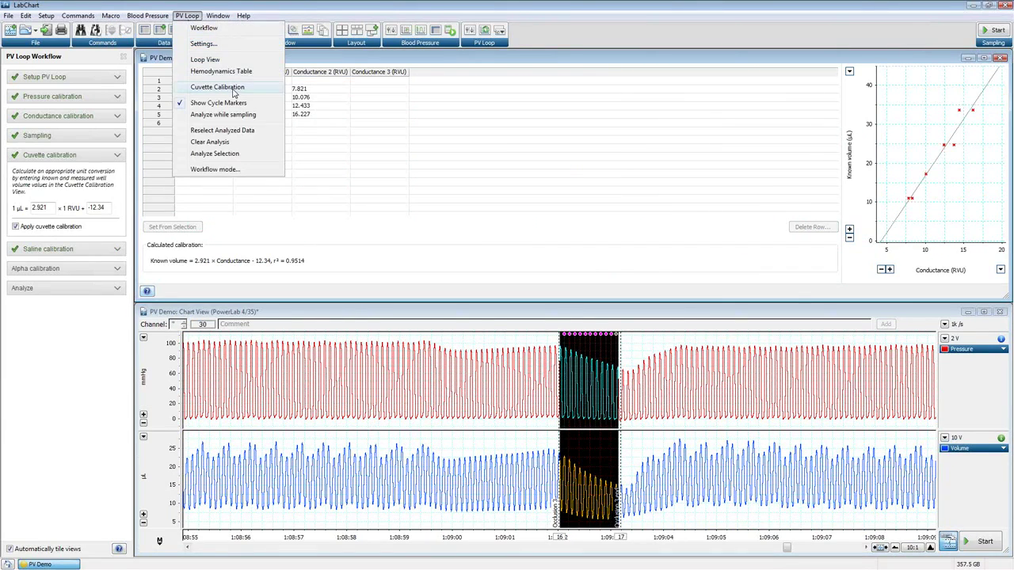
{"action": "left_click", "coordinate": [44, 293]}
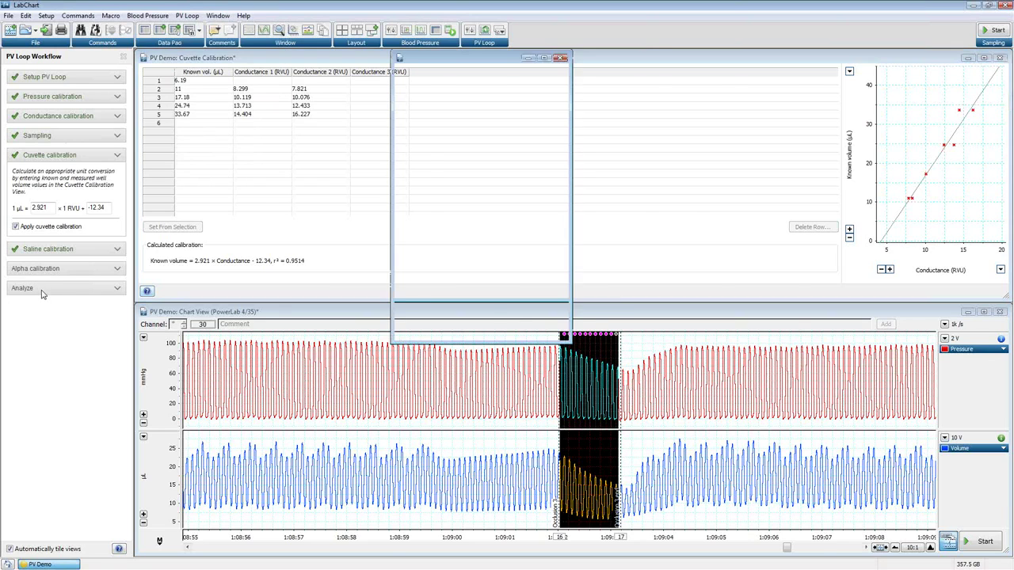
{"action": "left_click", "coordinate": [187, 16]}
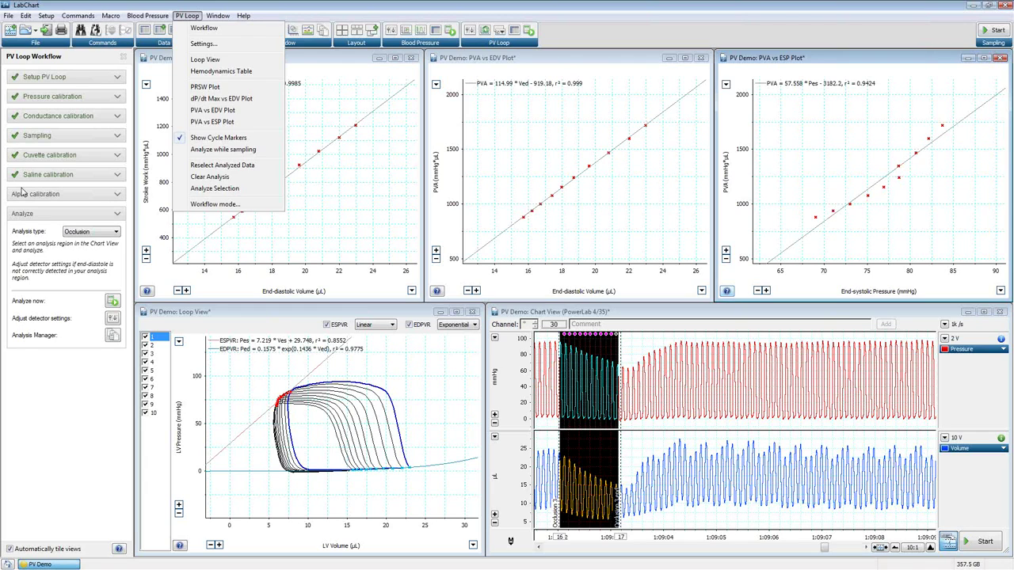
{"action": "left_click", "coordinate": [460, 16]}
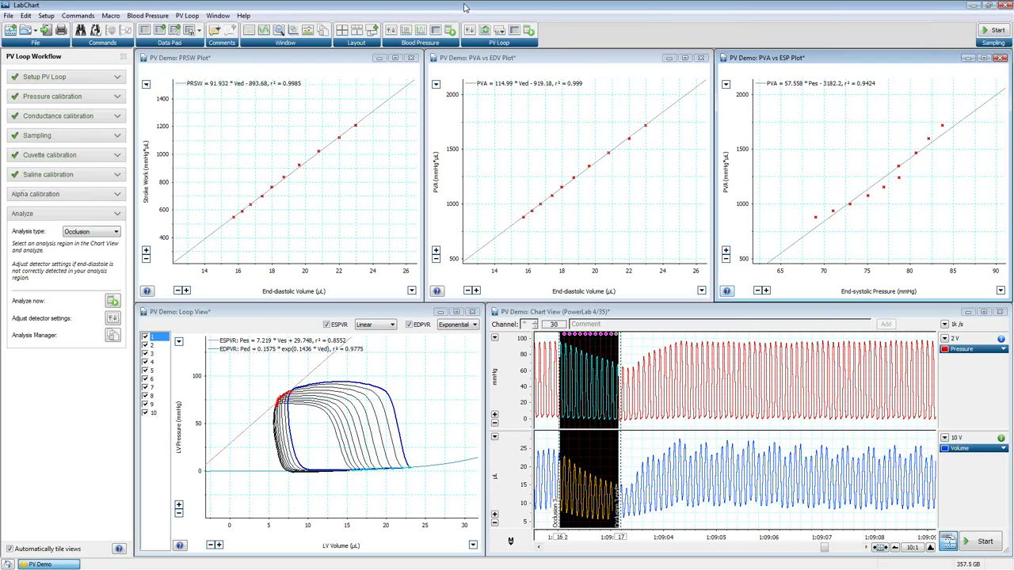
{"action": "left_click", "coordinate": [973, 7]}
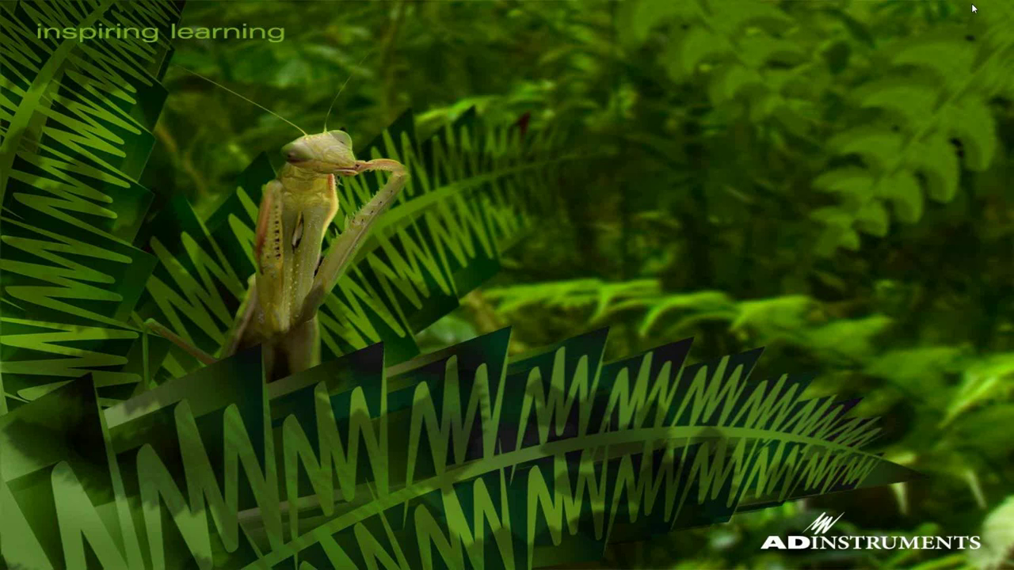